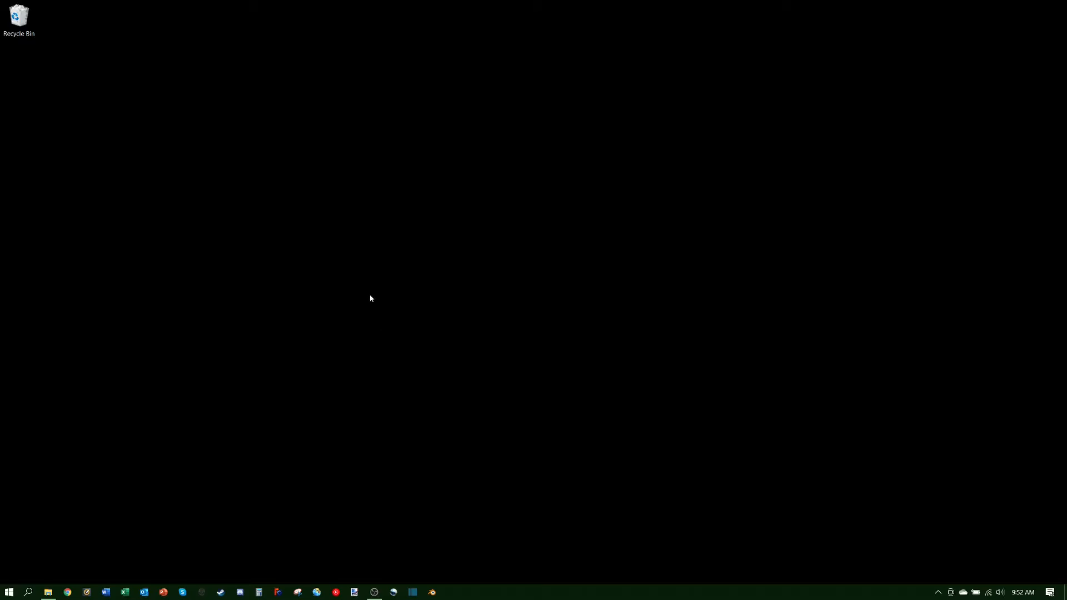
# Step: Create a 'Bale Textures' folder on the desktop and move it to the top-left corner
pyautogui.rightClick(354, 285)
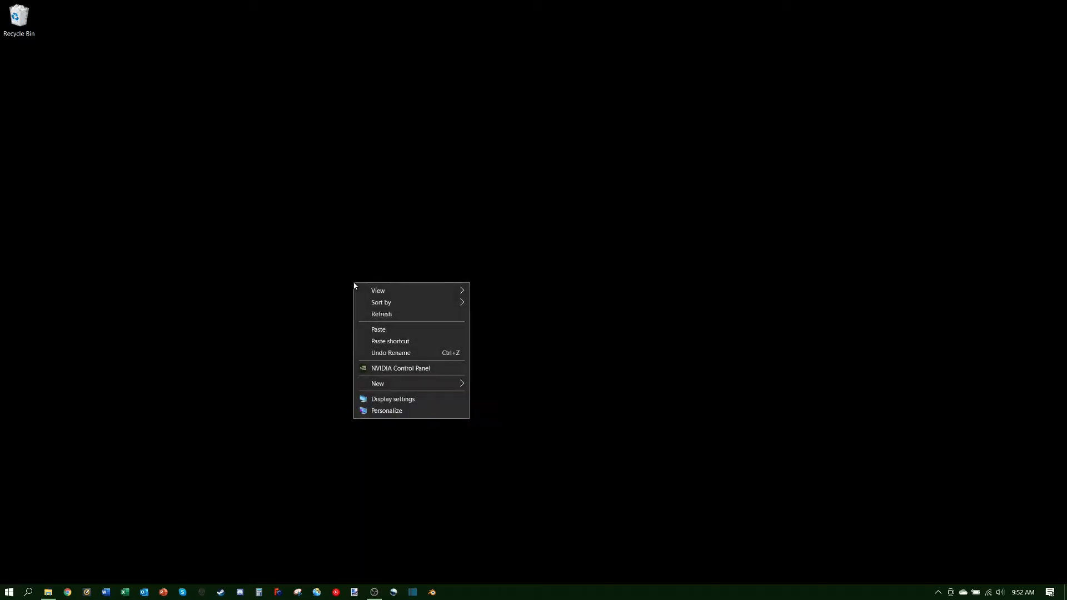
pyautogui.moveTo(423, 387)
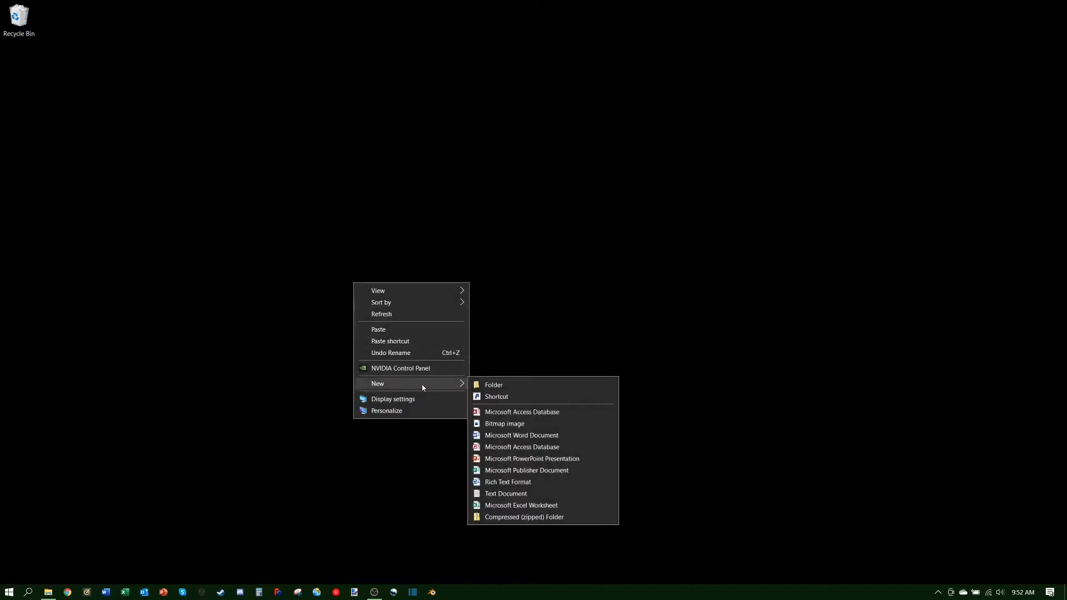
pyautogui.click(492, 386)
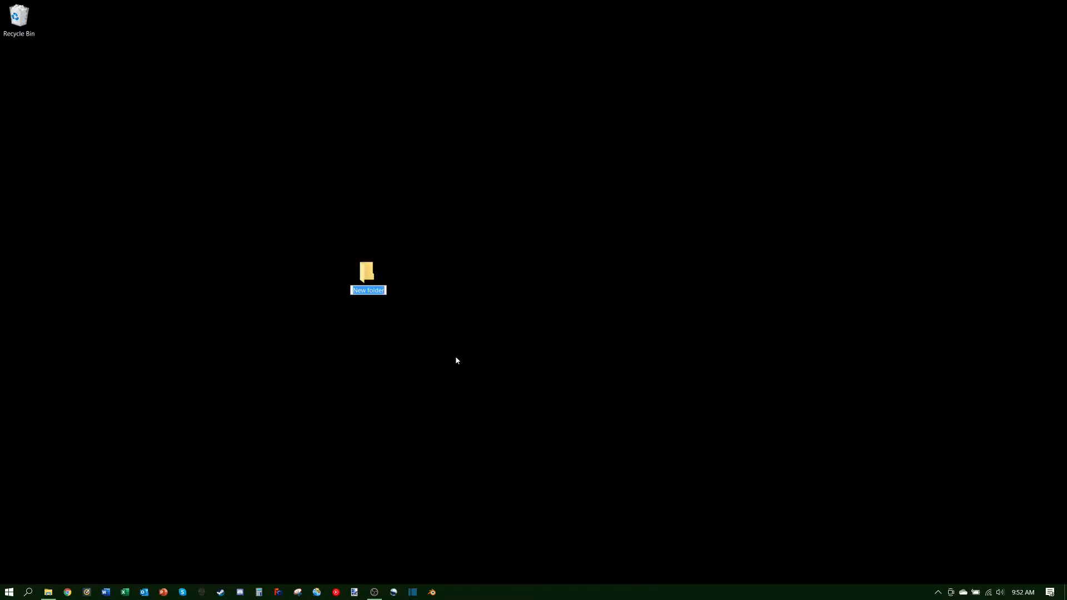
pyautogui.write('Bale Textures')
pyautogui.press('Return')
pyautogui.moveTo(369, 287); pyautogui.dragTo(23, 77)
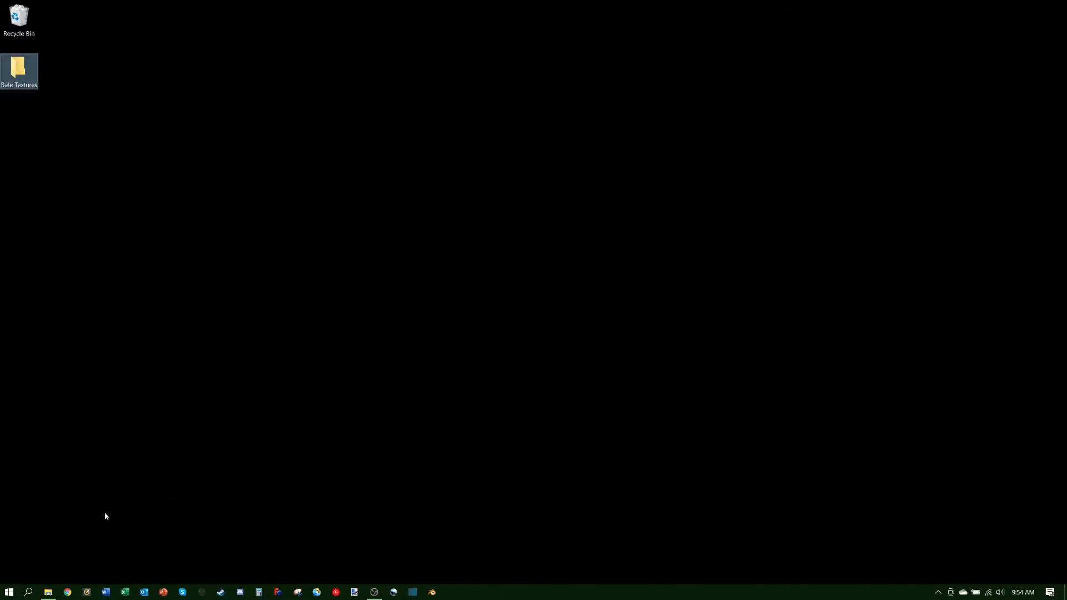
# Step: Restore the FS19mods File Explorer window and move it up and to the left
pyautogui.moveTo(50, 596)
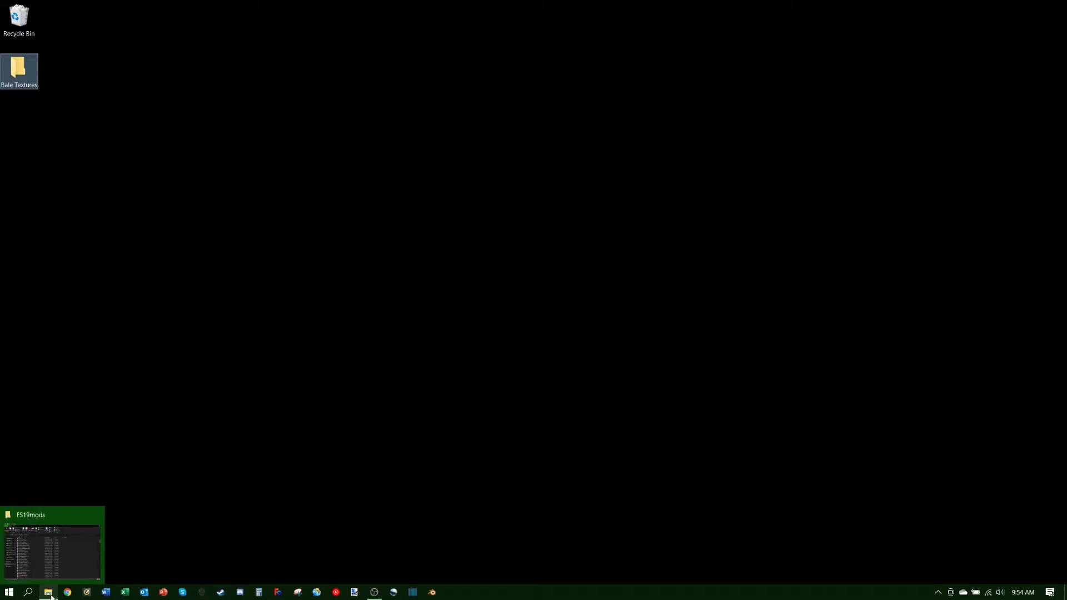
pyautogui.click(51, 595)
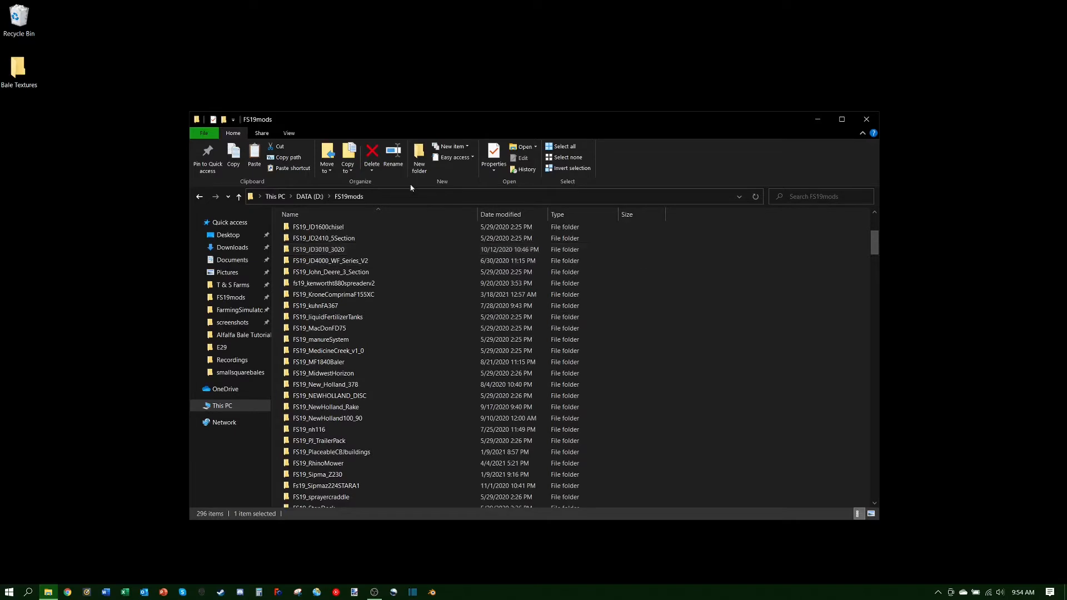
pyautogui.moveTo(422, 126); pyautogui.dragTo(390, 107)
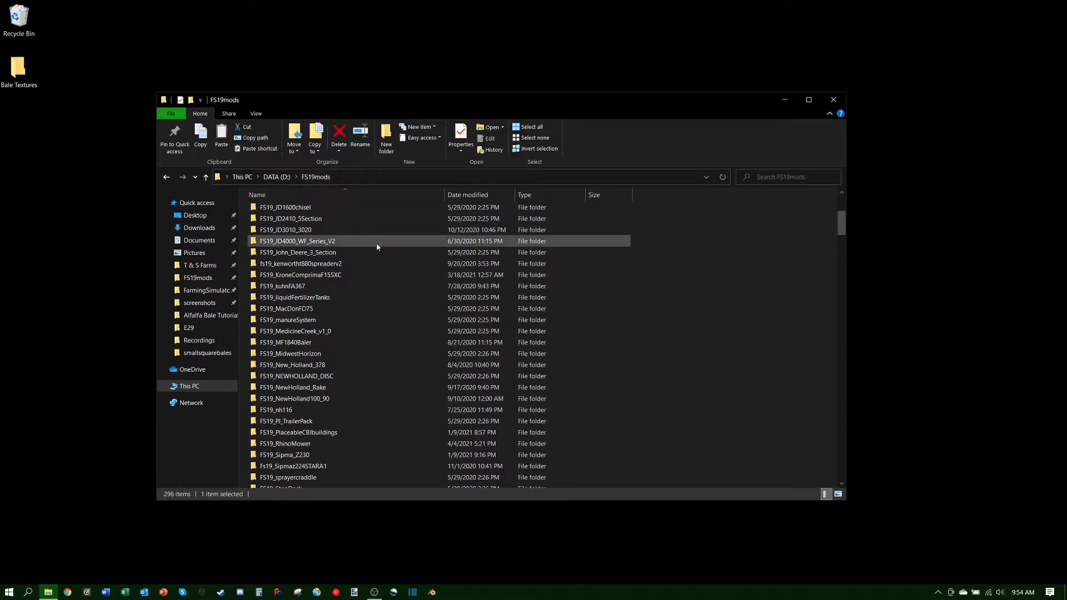
pyautogui.moveTo(376, 247)
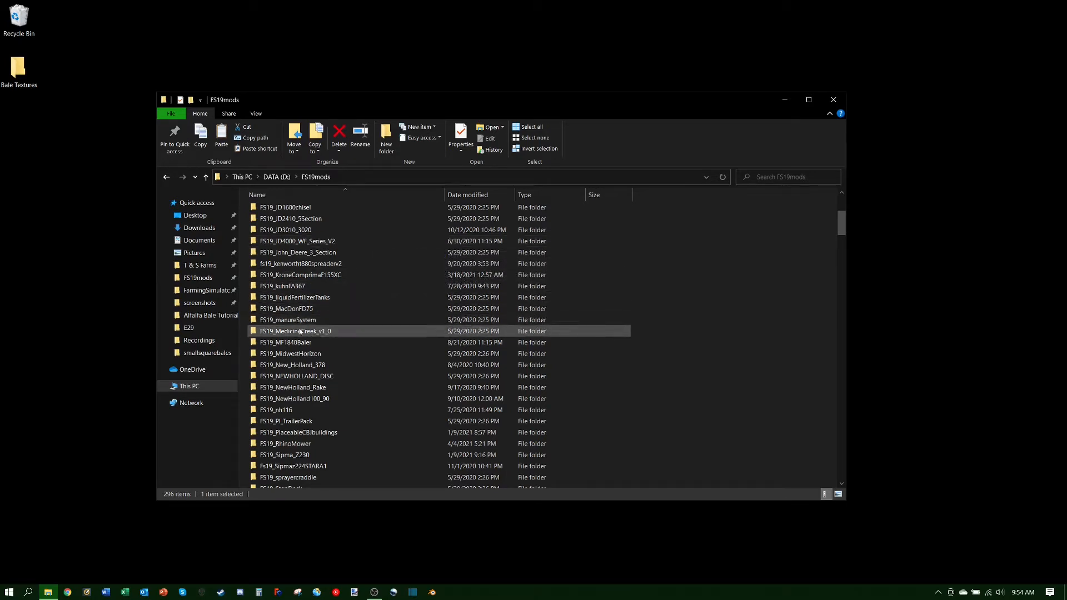
pyautogui.moveTo(298, 332)
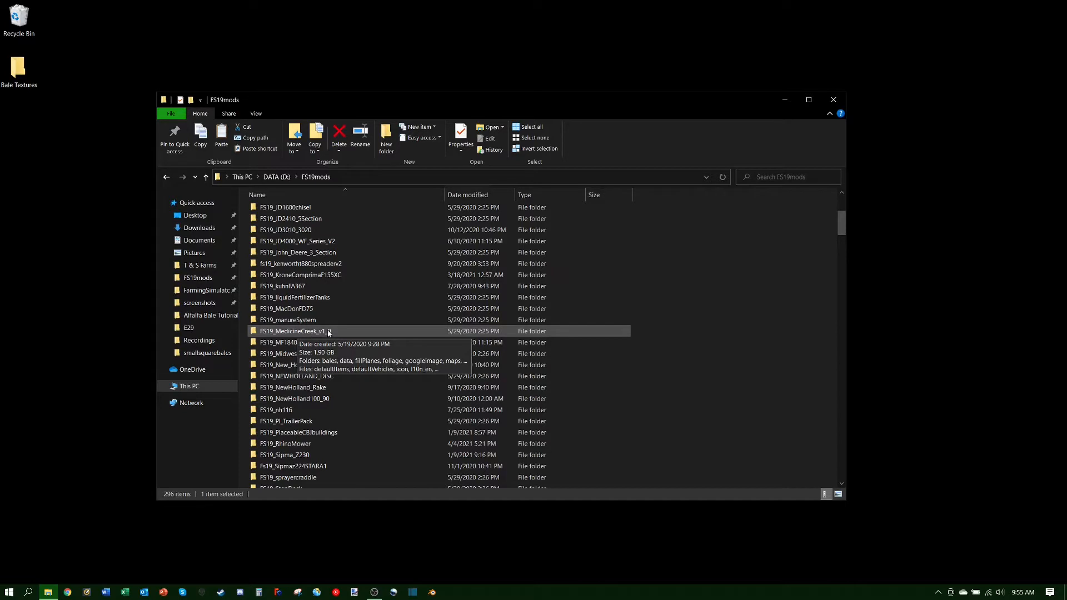
# Step: Navigate into FS19_MedicineCreek_v1_0 > bales > hdsmallsquarebales
pyautogui.doubleClick(286, 333)
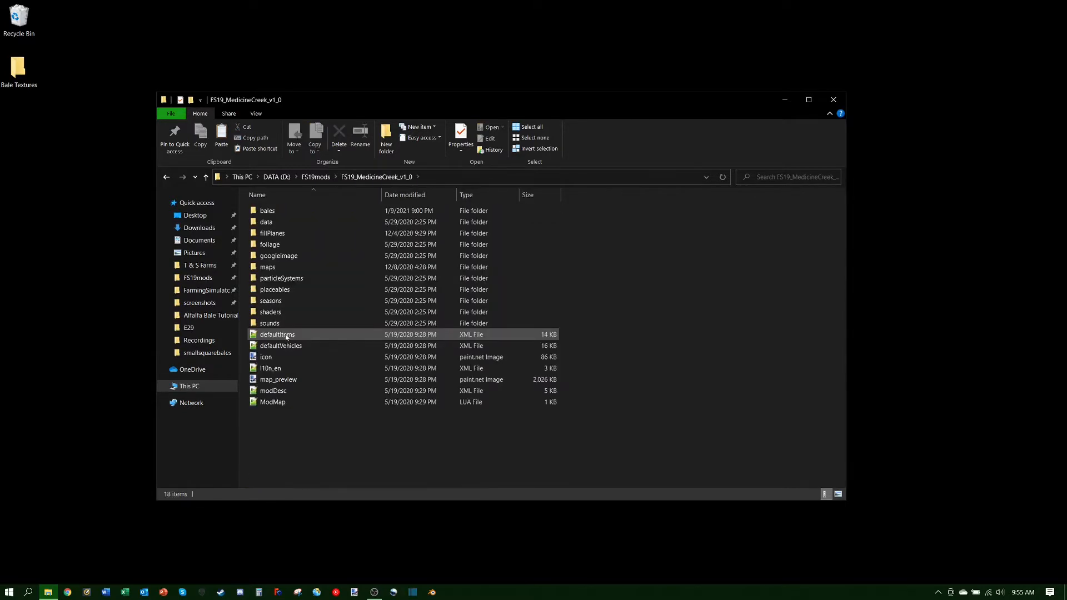
pyautogui.doubleClick(285, 211)
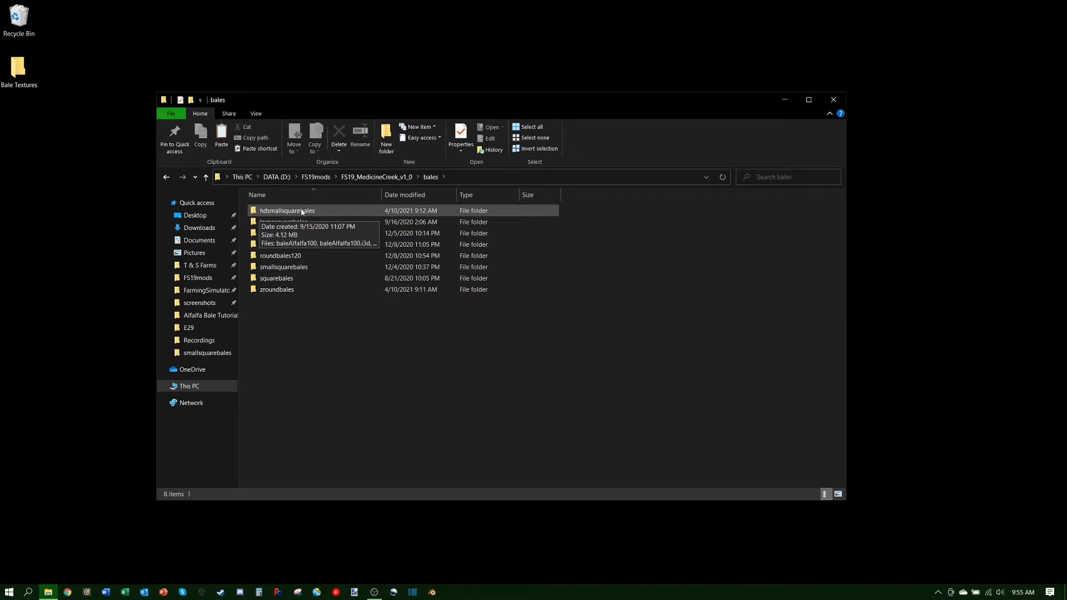
pyautogui.doubleClick(301, 212)
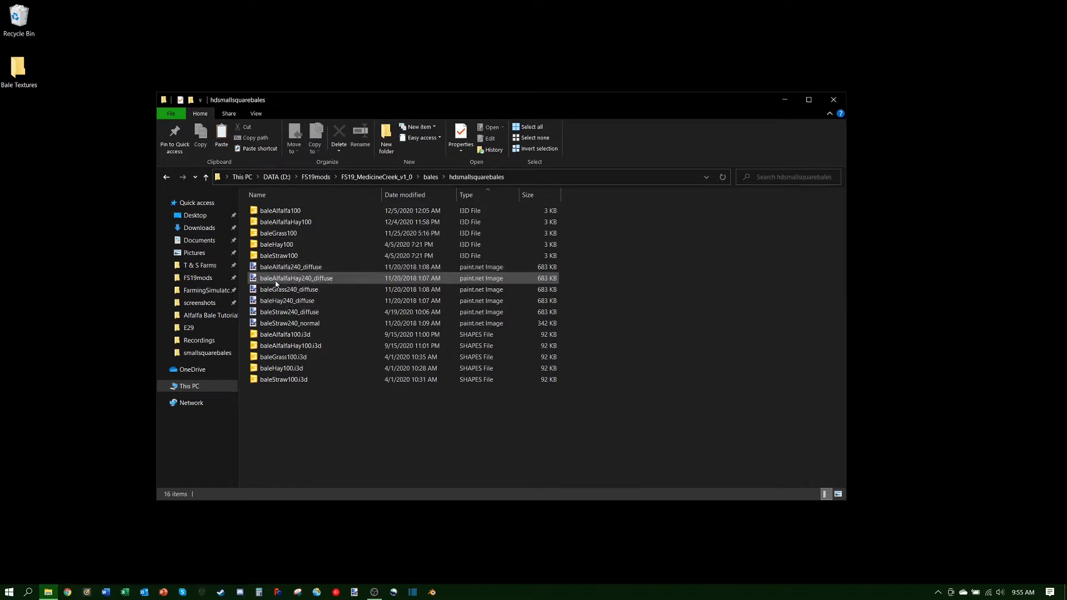
# Step: Copy the baleAlfalfa240_diffuse image file and select the Bale Textures desktop folder
pyautogui.moveTo(276, 284)
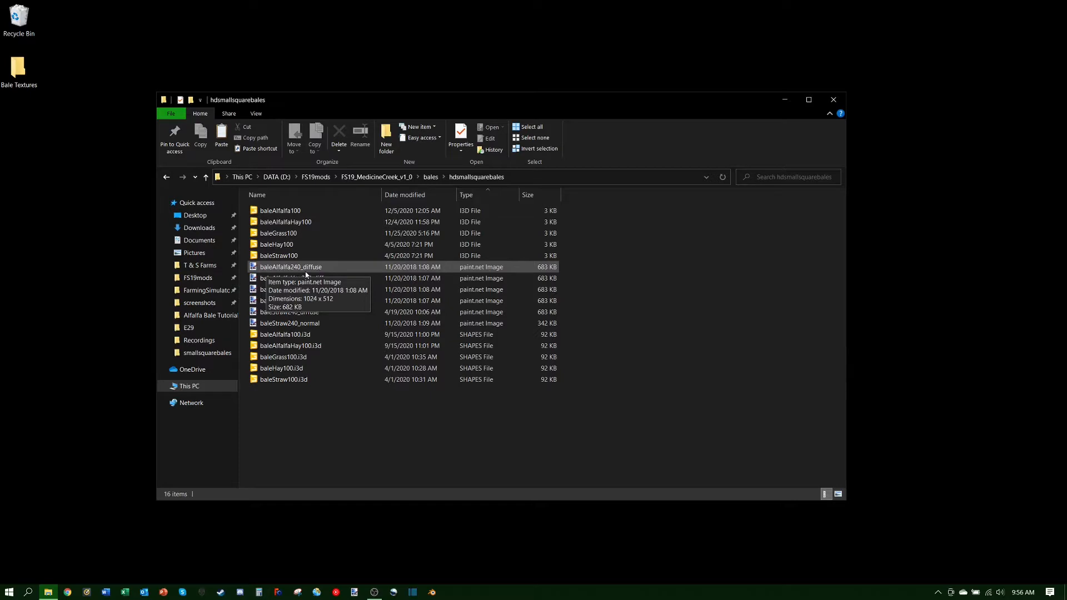
pyautogui.rightClick(289, 267)
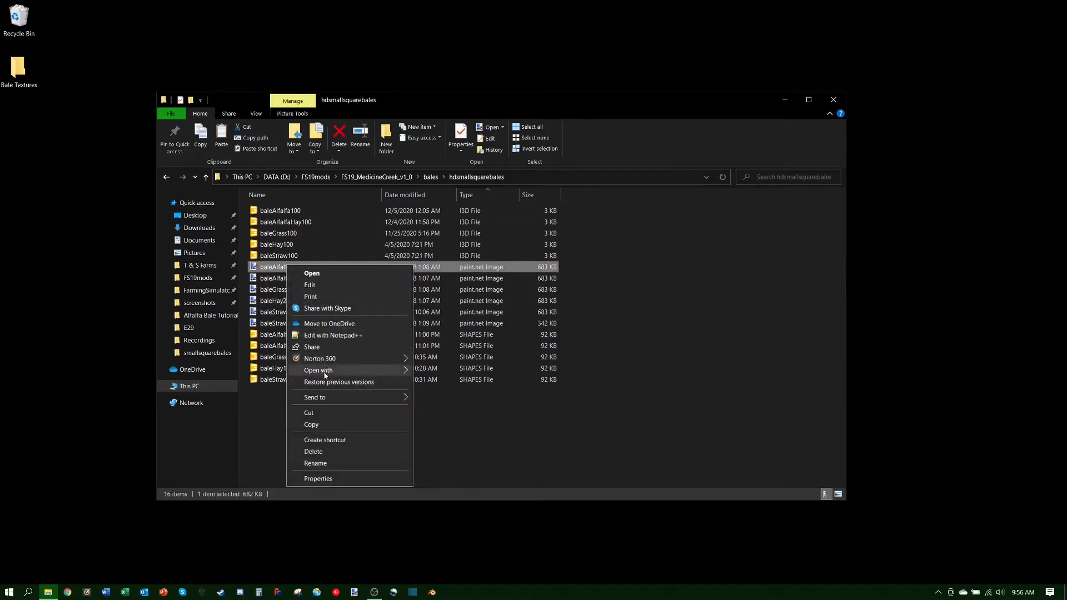
pyautogui.click(316, 425)
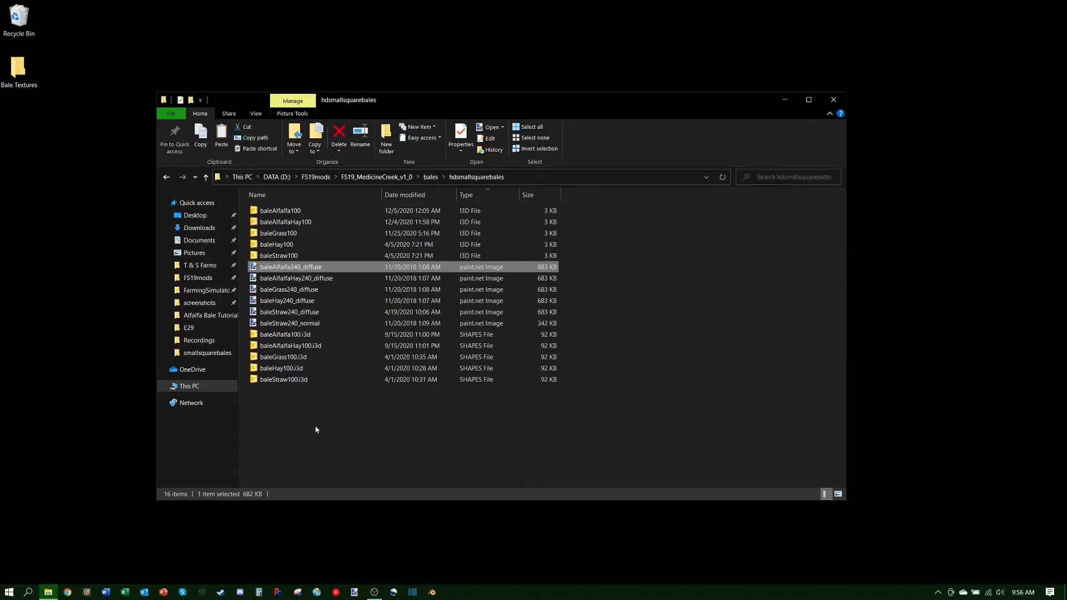
pyautogui.click(24, 71)
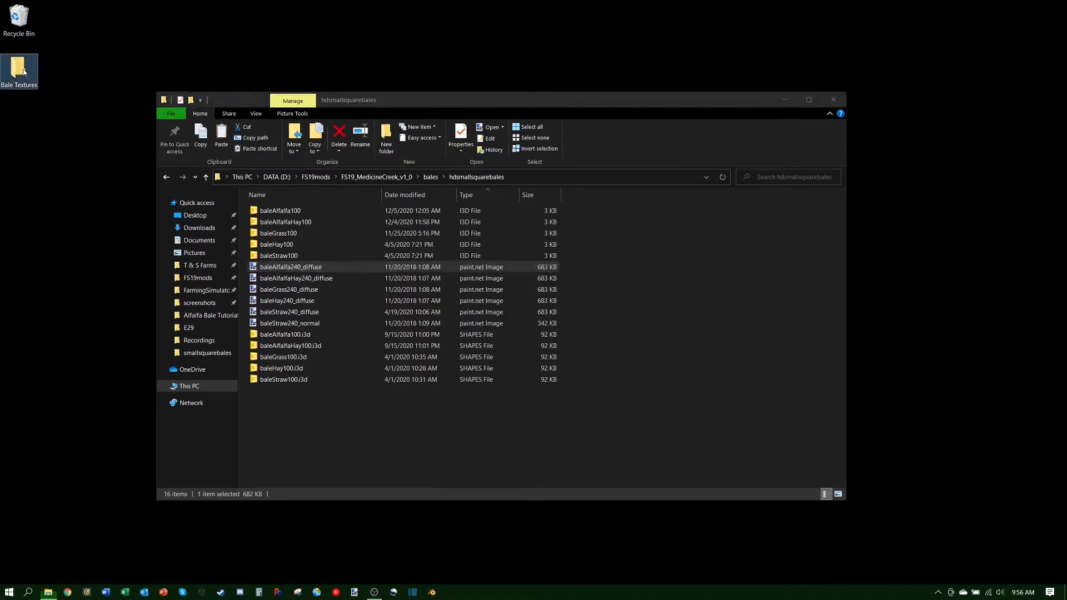
# Step: Open the Bale Textures folder and paste the copied baleAlfalfa240_diffuse texture into it
pyautogui.doubleClick(24, 71)
pyautogui.rightClick(486, 328)
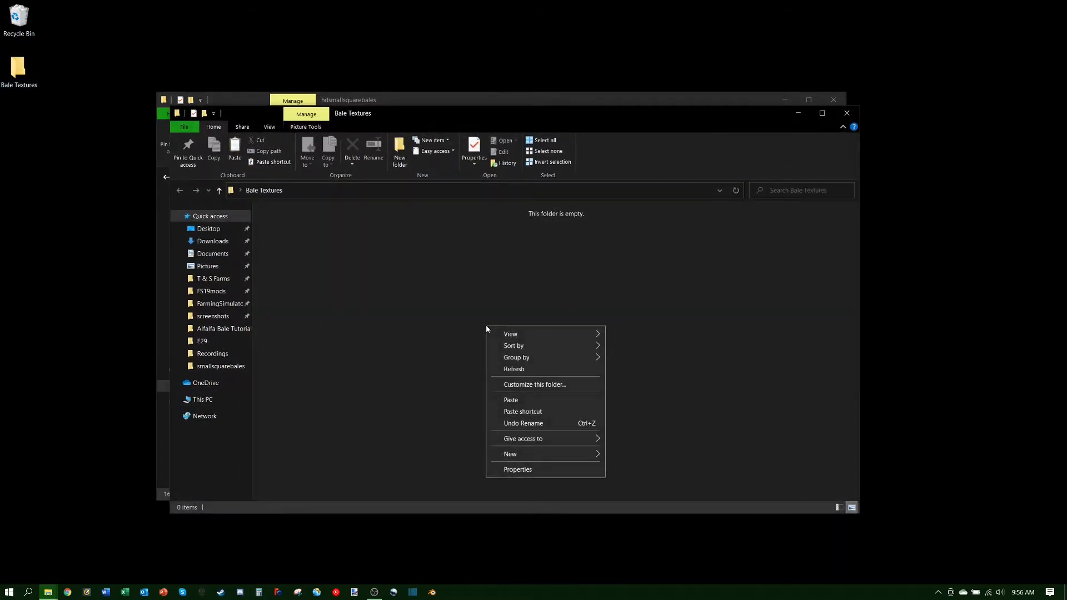
pyautogui.click(511, 400)
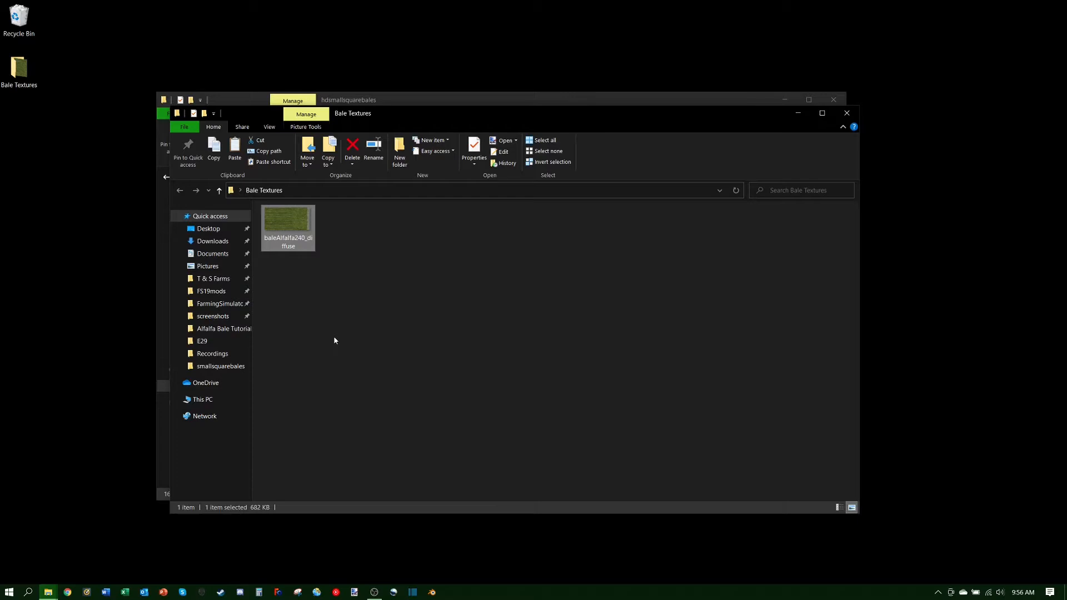
# Step: Dismiss the texture's context menu and bring the hdsmallsquarebales window to the front
pyautogui.rightClick(271, 220)
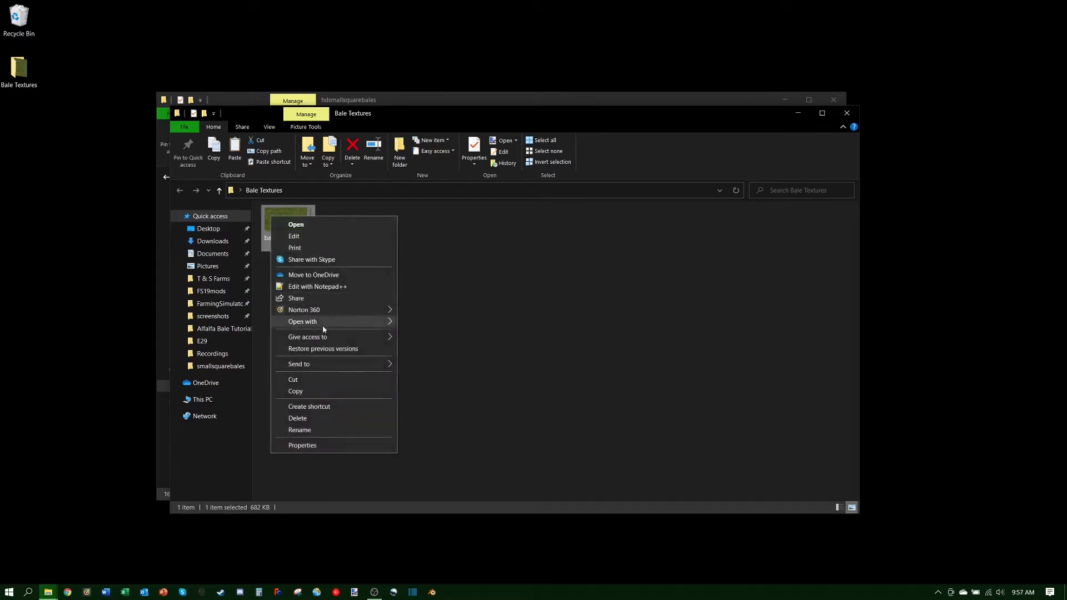
pyautogui.click(461, 369)
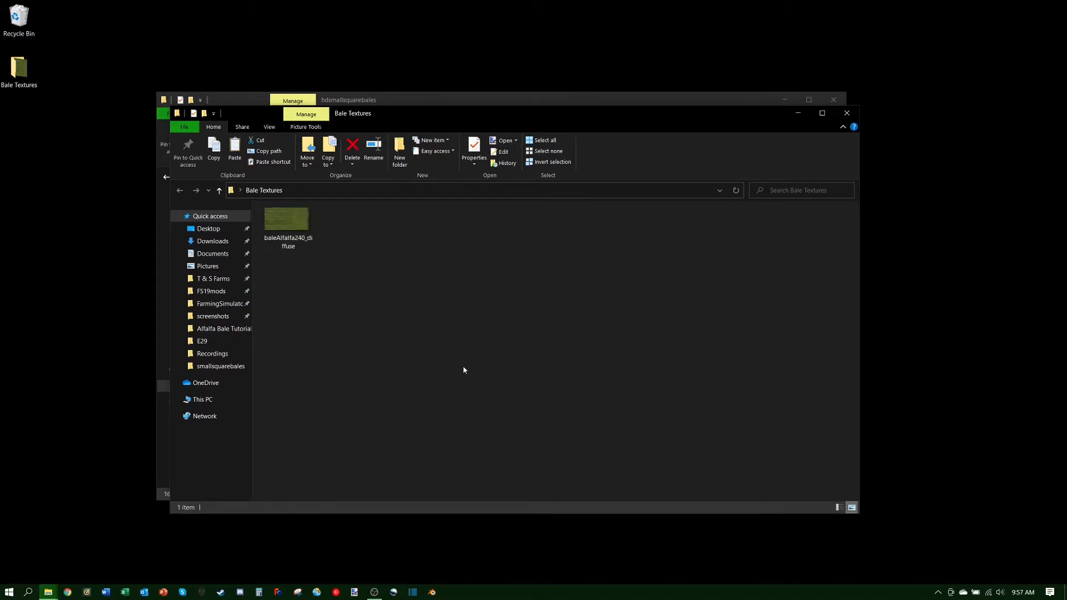
pyautogui.click(441, 100)
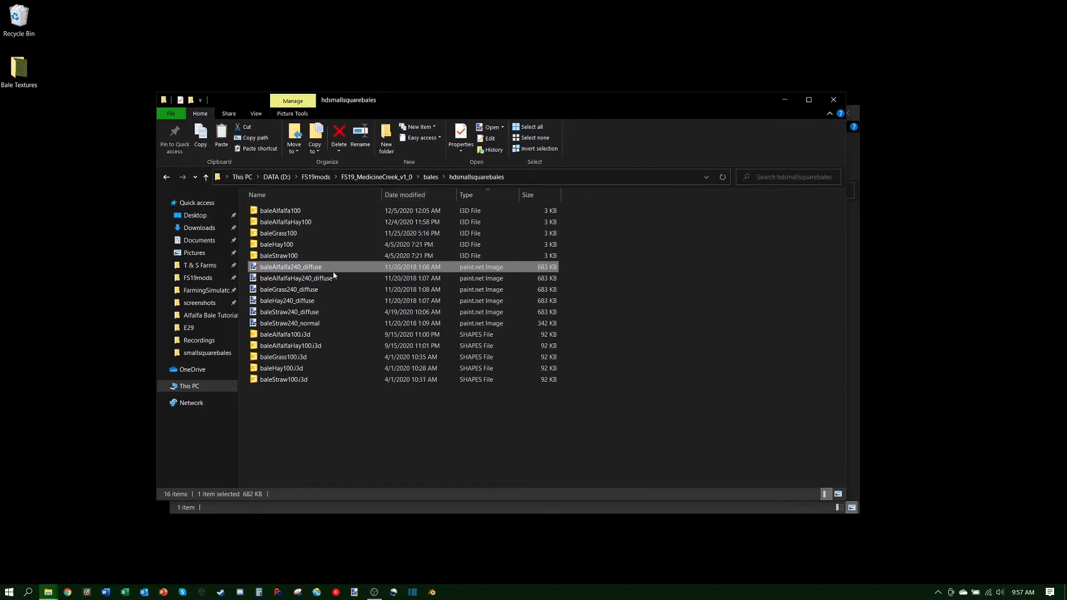
# Step: Go up to FS19_MedicineCreek_v1_0 and open its fillPlanes folder
pyautogui.click(383, 178)
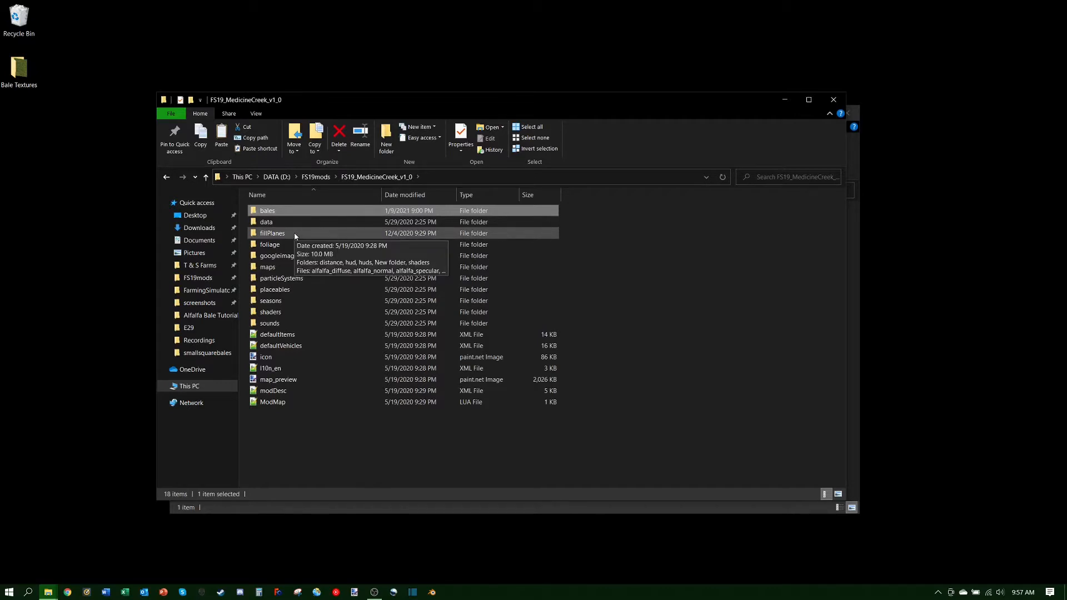
pyautogui.doubleClick(272, 234)
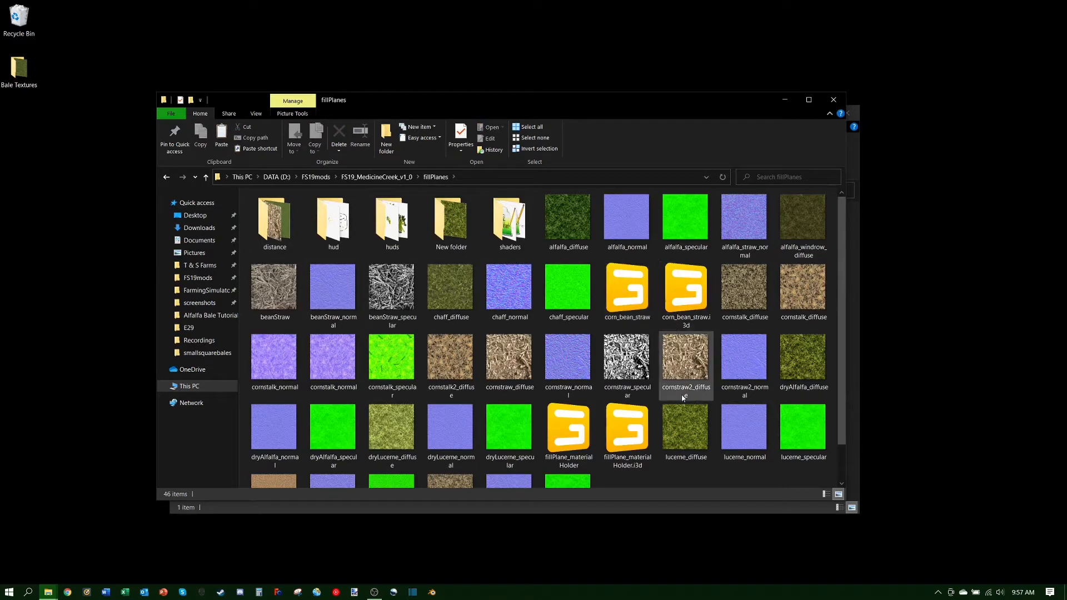
pyautogui.scroll(-1, 480, 388)
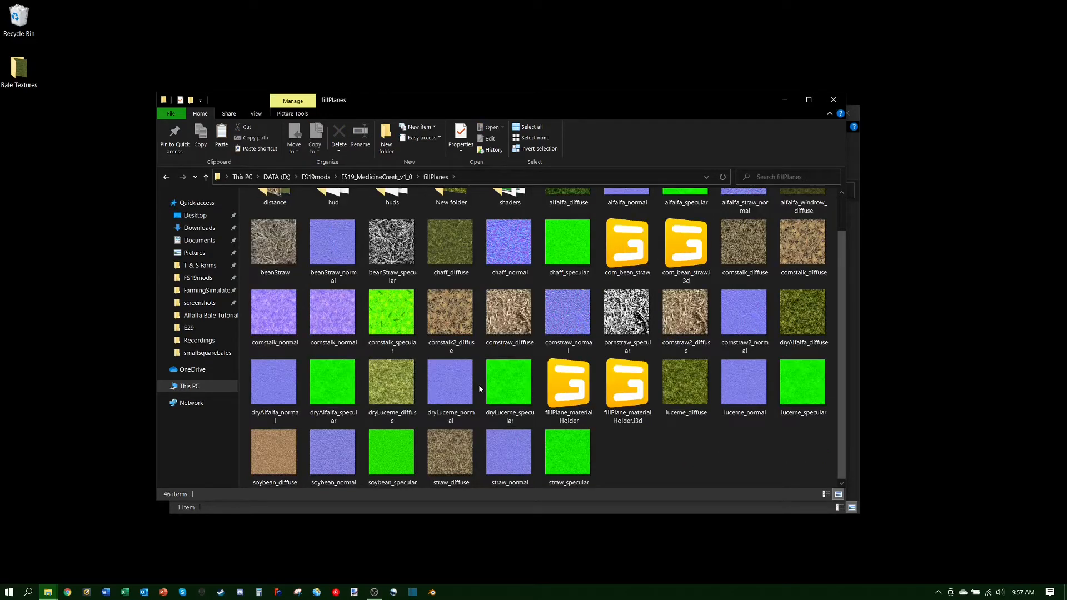
pyautogui.scroll(1, 481, 388)
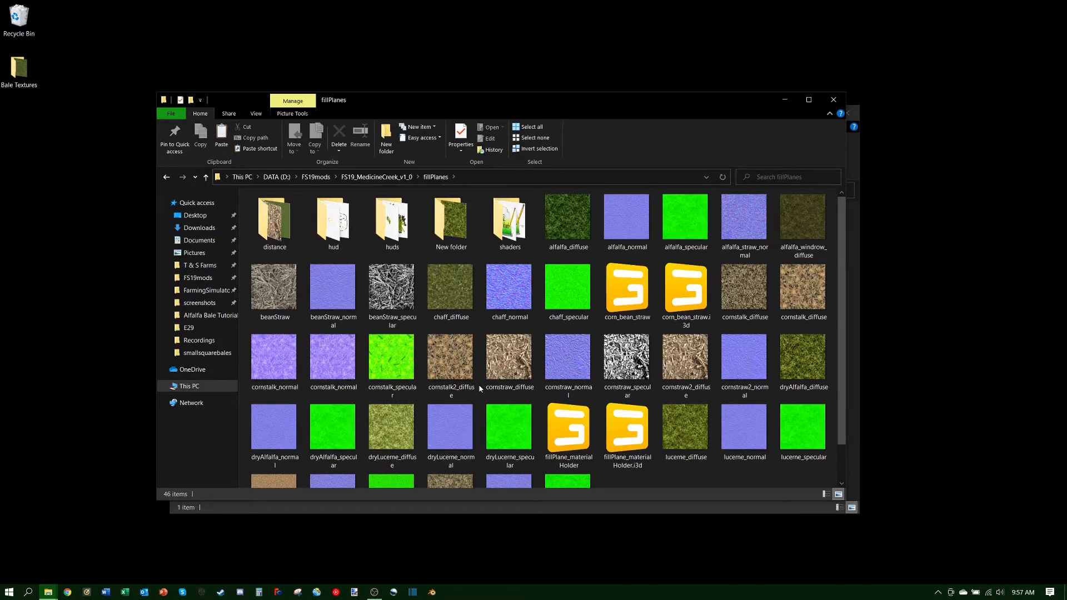
pyautogui.scroll(-1, 478, 385)
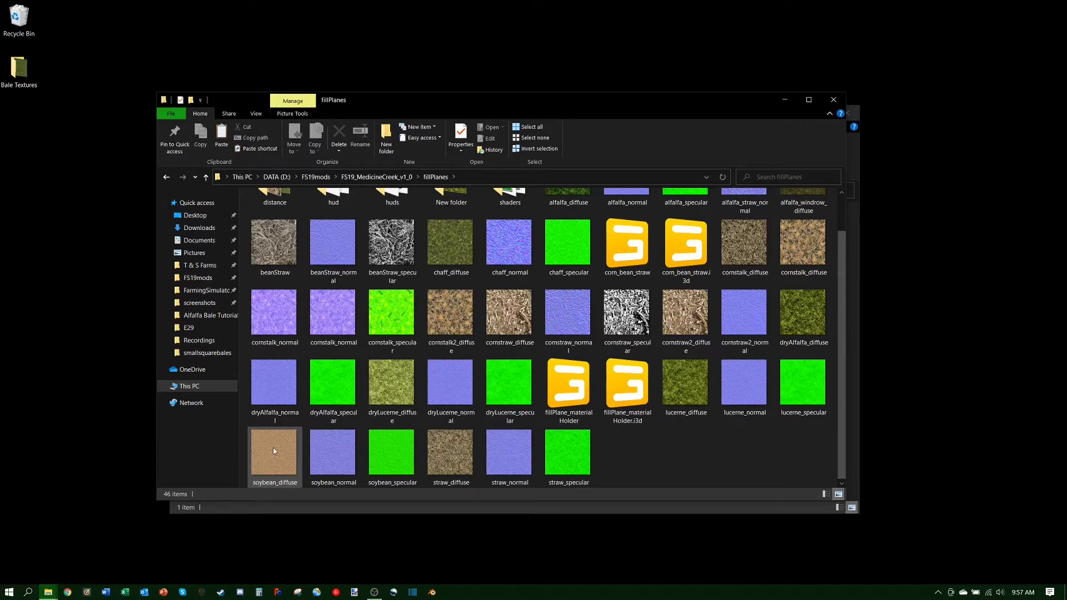
pyautogui.moveTo(272, 451)
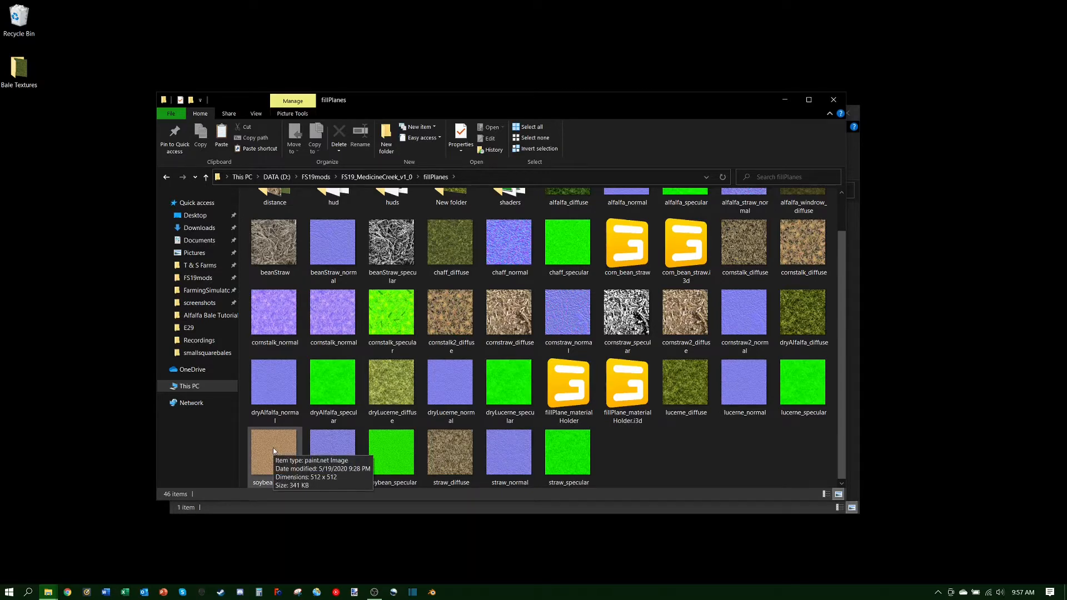
pyautogui.scroll(1, 529, 360)
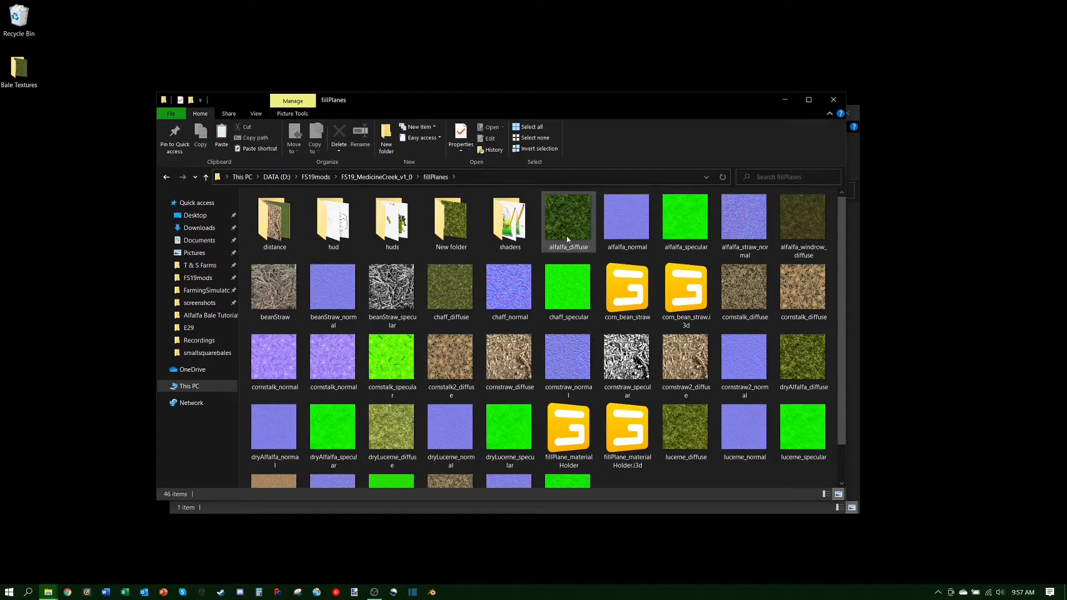
pyautogui.moveTo(577, 225)
pyautogui.moveTo(567, 253)
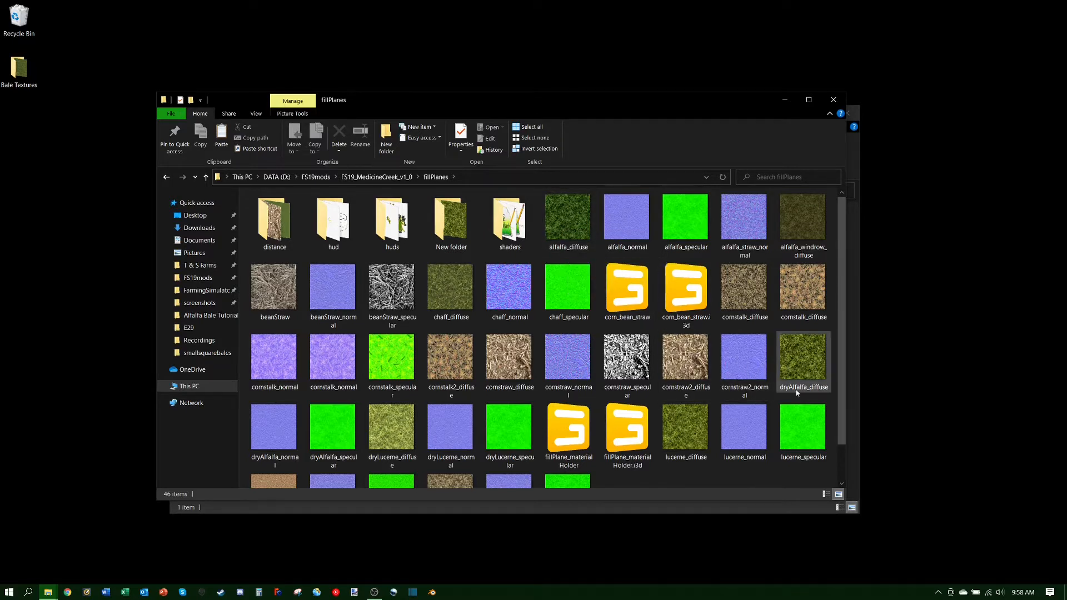
pyautogui.moveTo(797, 393)
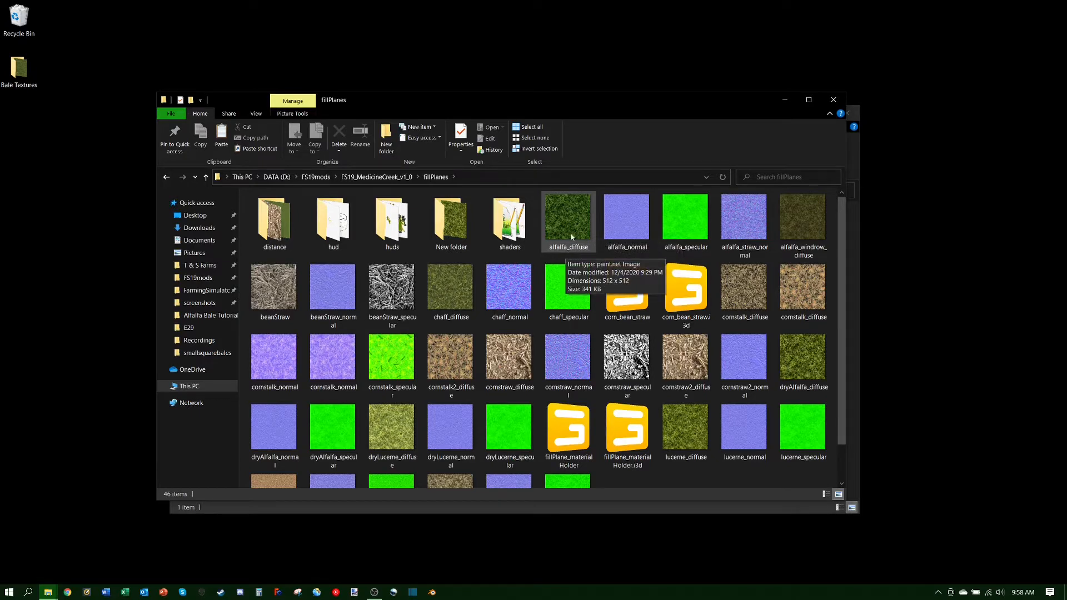
# Step: Copy the alfalfa_diffuse texture file and open the Bale Textures folder
pyautogui.rightClick(571, 233)
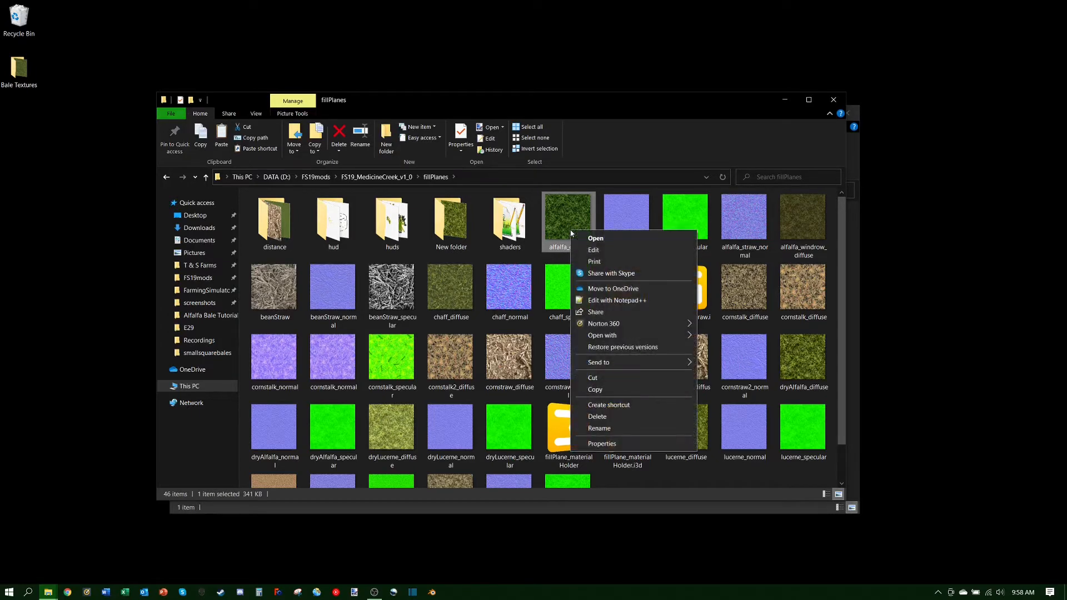
pyautogui.click(595, 389)
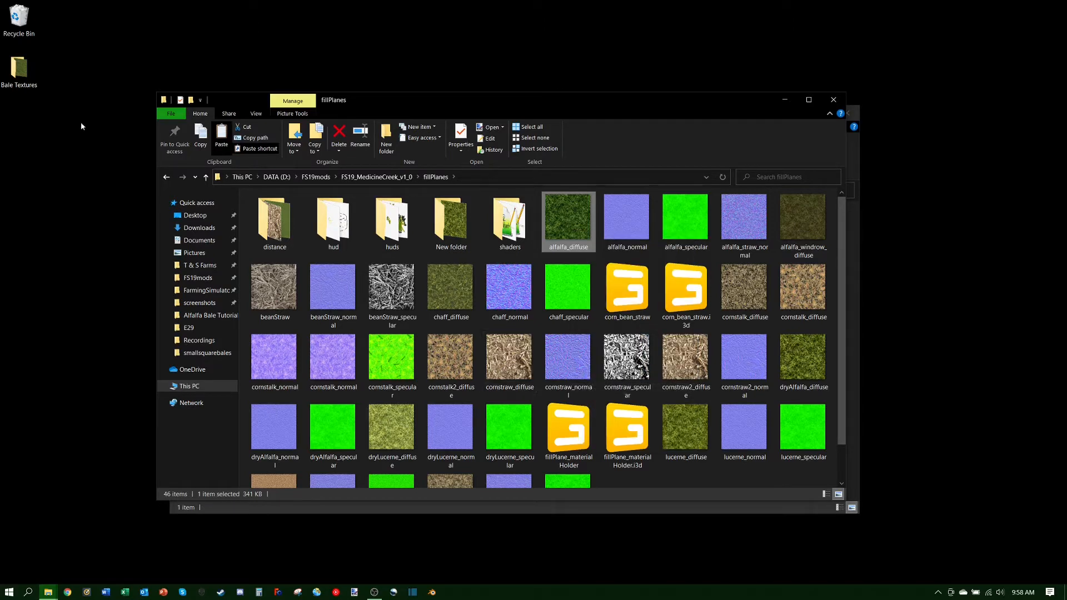
pyautogui.doubleClick(12, 73)
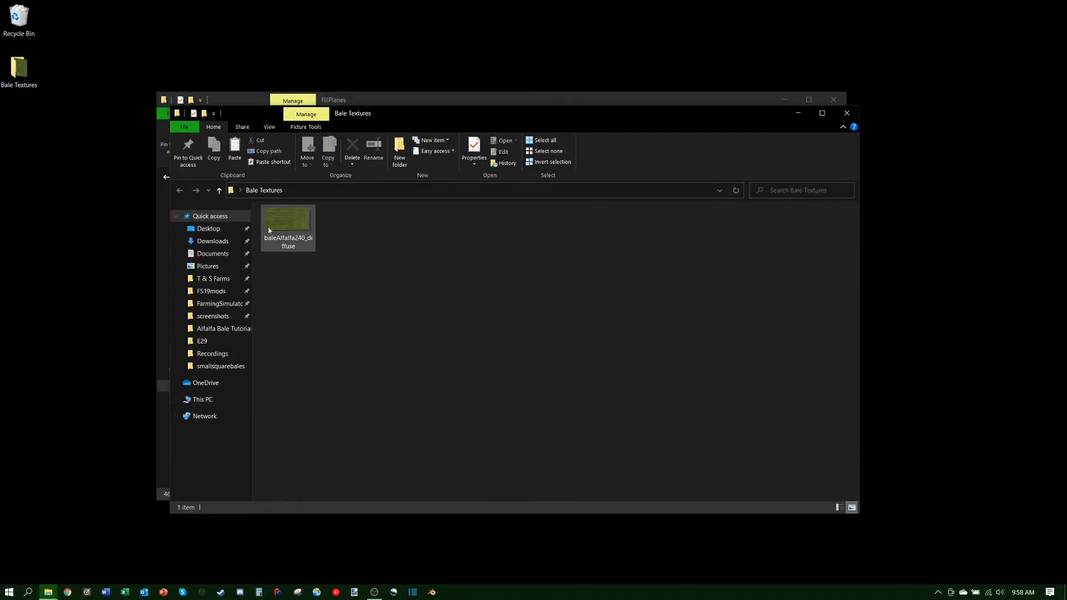
# Step: Arrange the folder windows so both show, then paste alfalfa_diffuse into Bale Textures
pyautogui.moveTo(412, 113); pyautogui.dragTo(585, 206)
pyautogui.moveTo(544, 101); pyautogui.dragTo(442, 20)
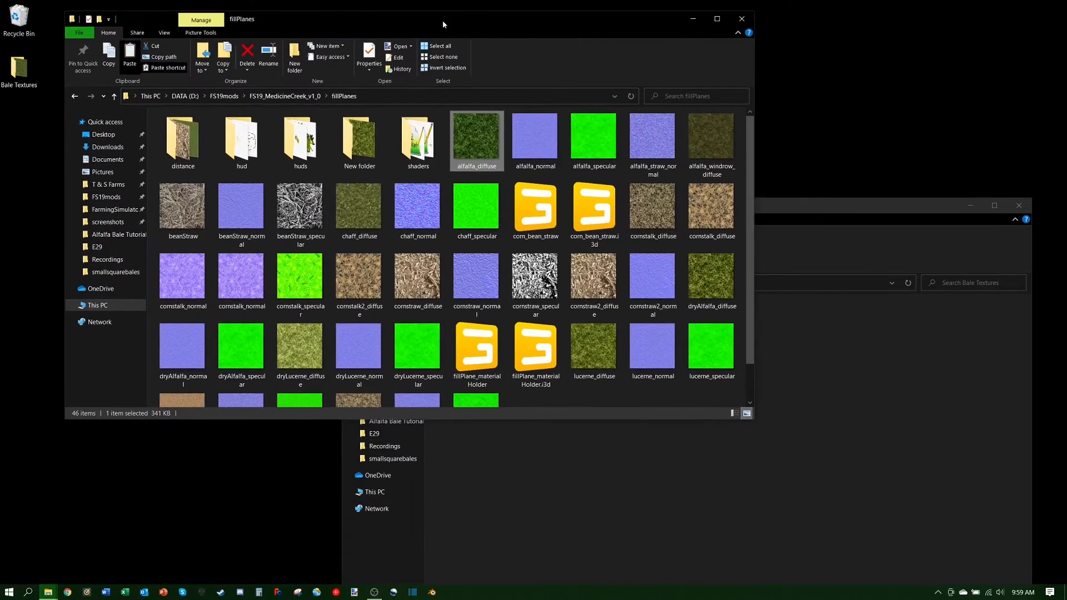
pyautogui.click(789, 205)
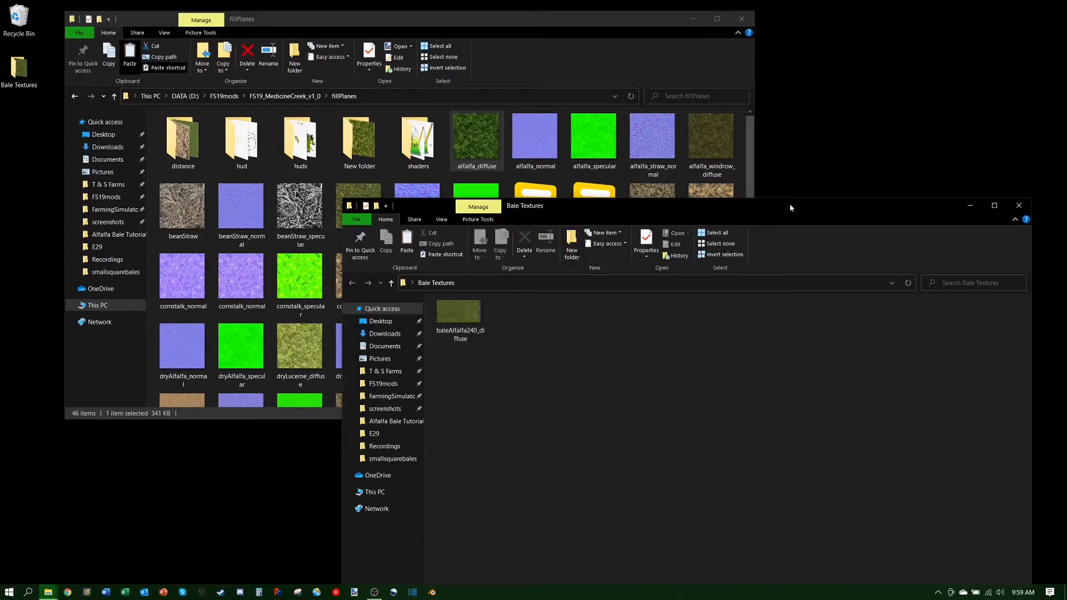
pyautogui.moveTo(790, 207); pyautogui.dragTo(553, 38)
pyautogui.moveTo(633, 12); pyautogui.dragTo(813, 126)
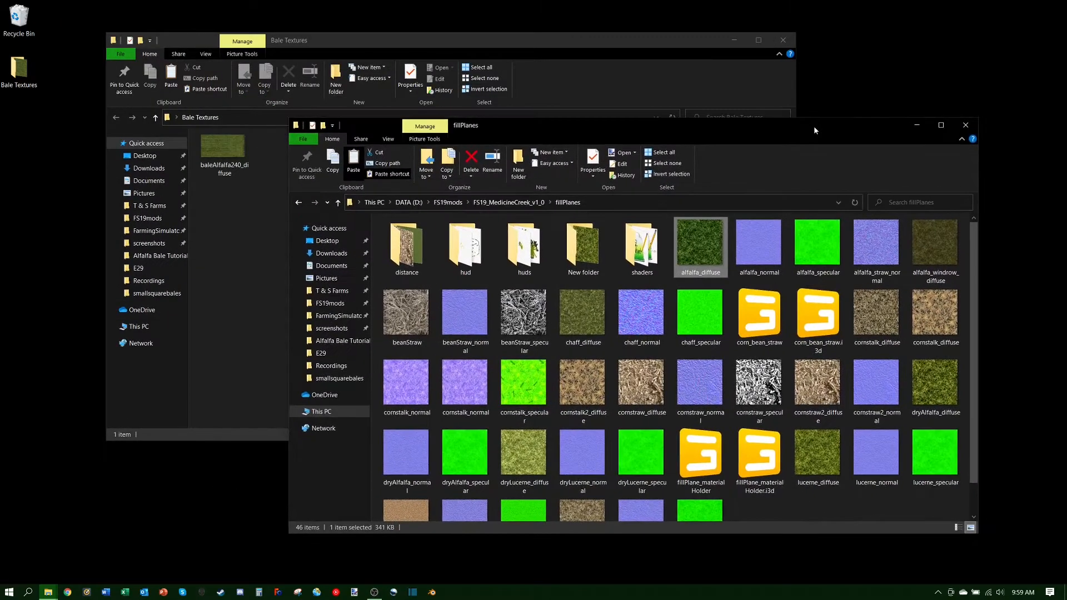
pyautogui.click(917, 129)
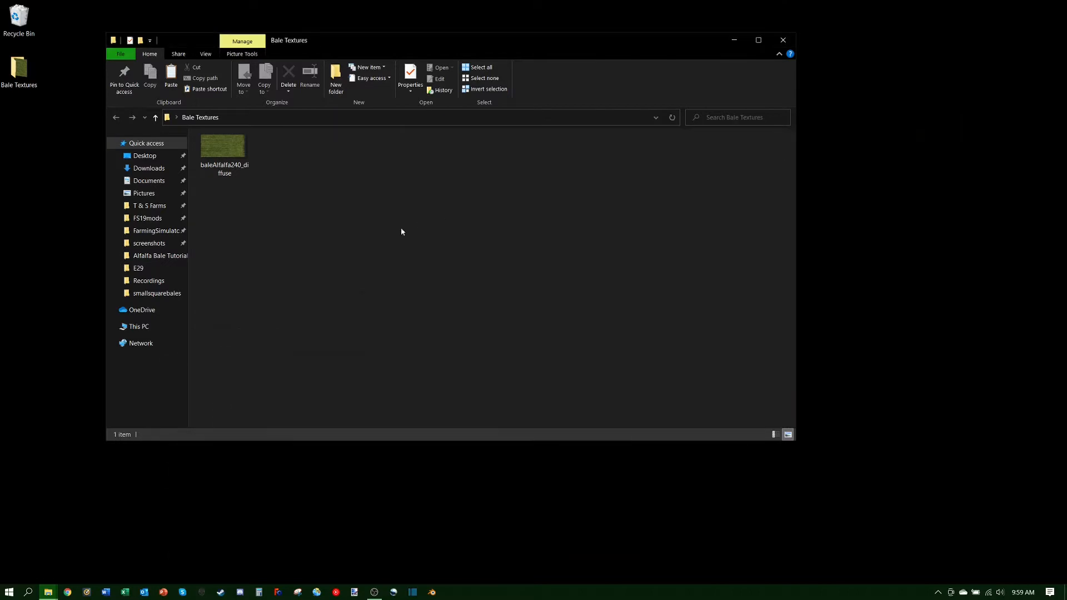
pyautogui.rightClick(299, 220)
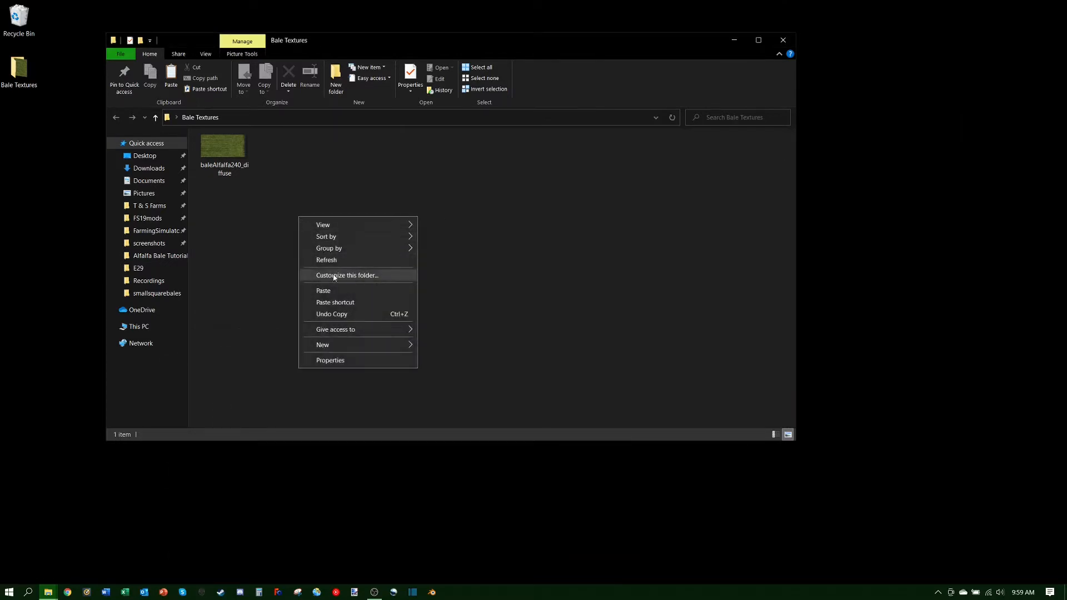
pyautogui.click(333, 291)
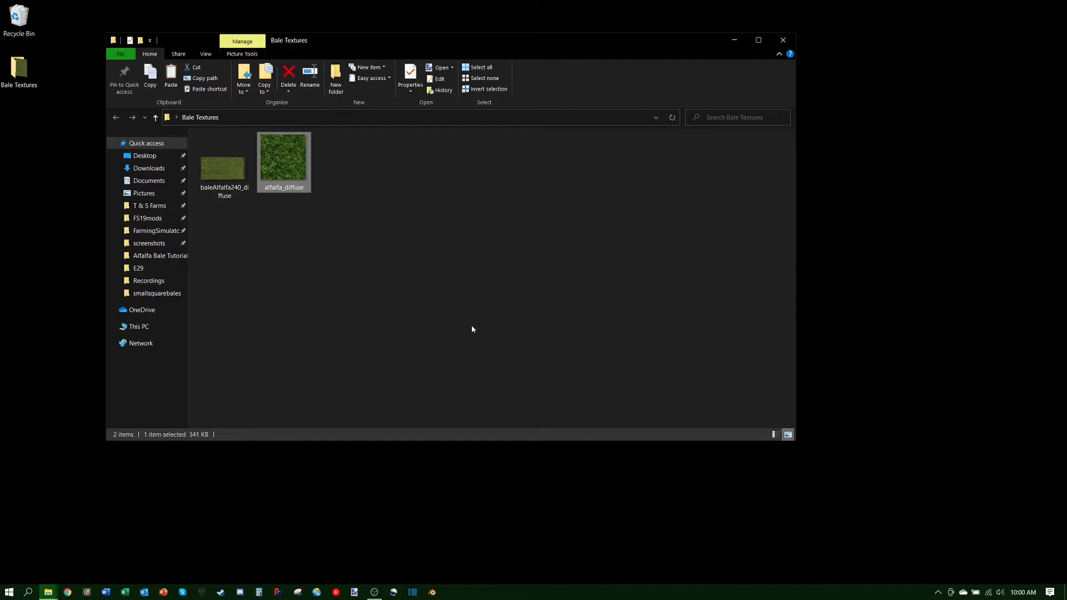
pyautogui.rightClick(393, 285)
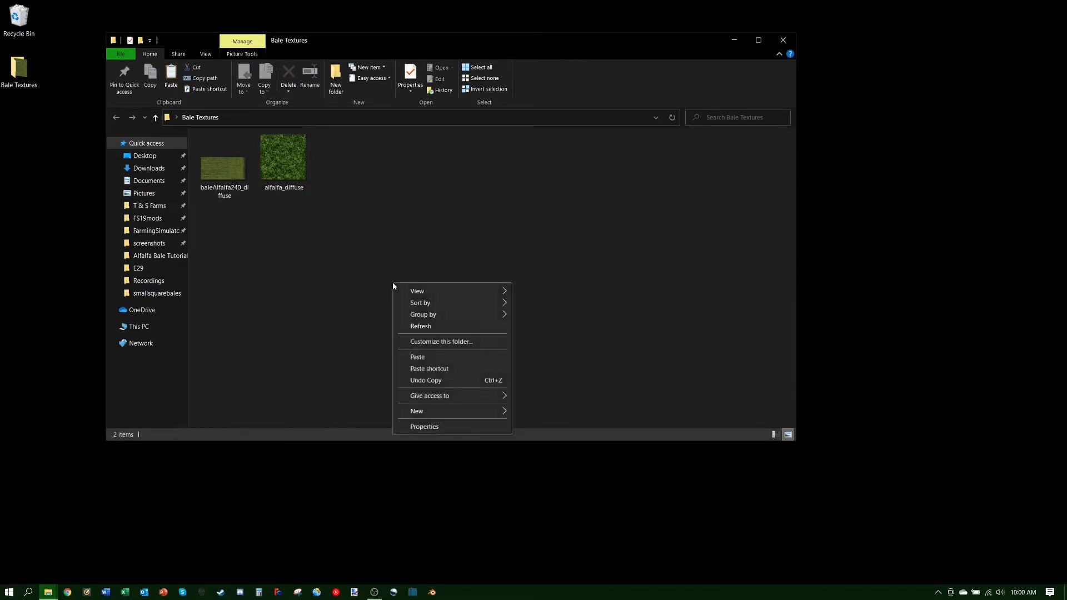
pyautogui.moveTo(453, 291)
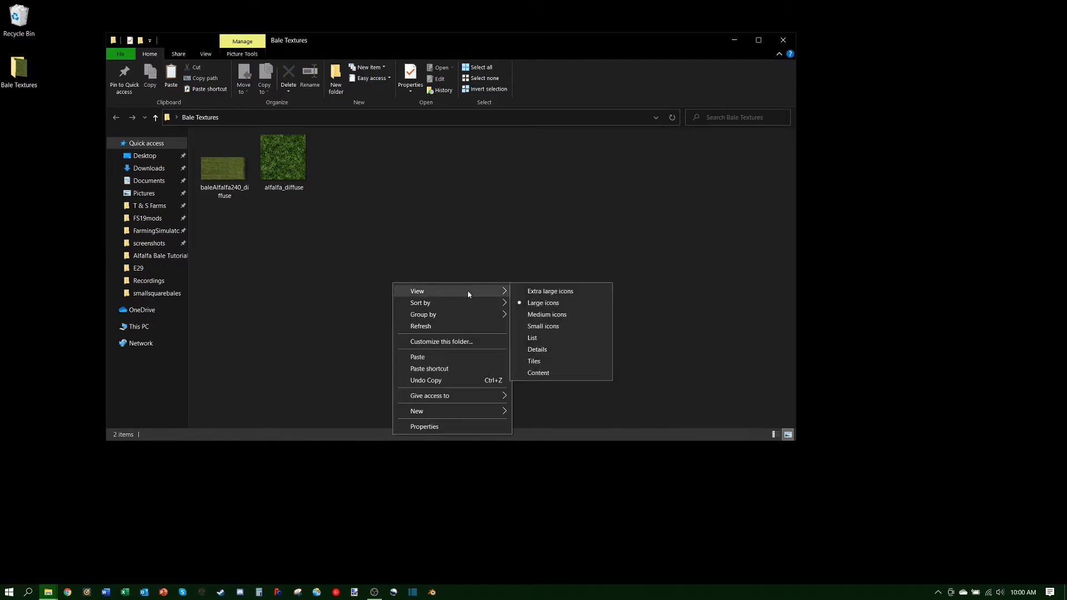
pyautogui.click(542, 338)
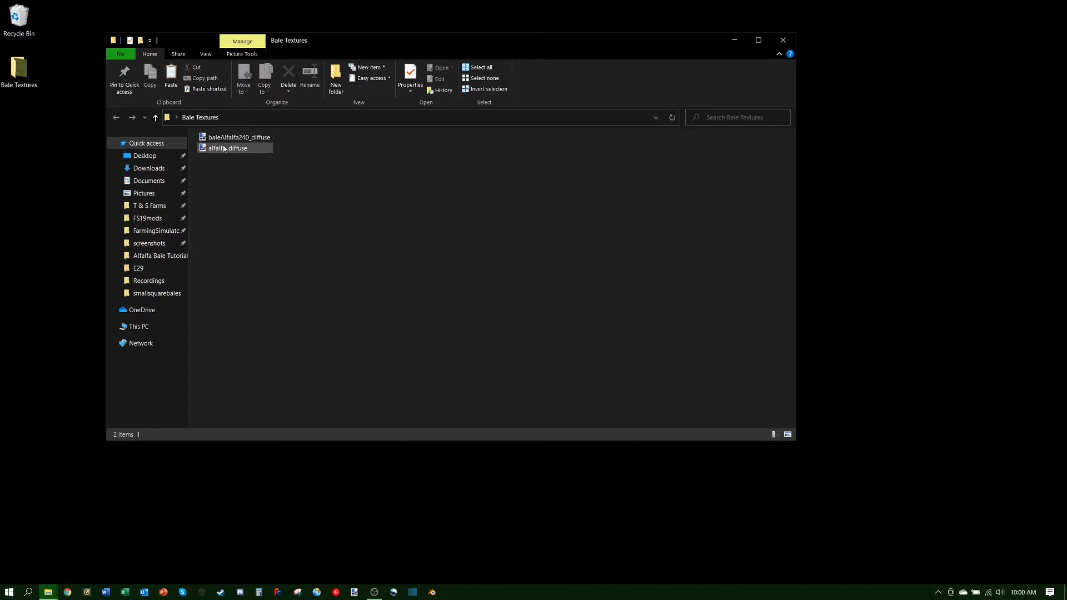
pyautogui.moveTo(225, 149)
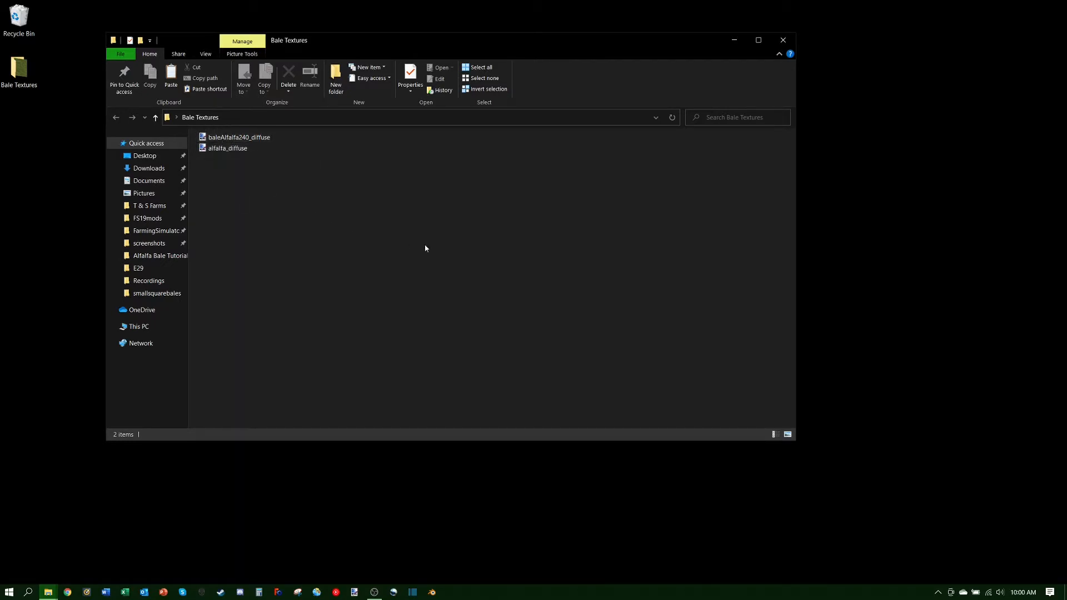
pyautogui.rightClick(419, 262)
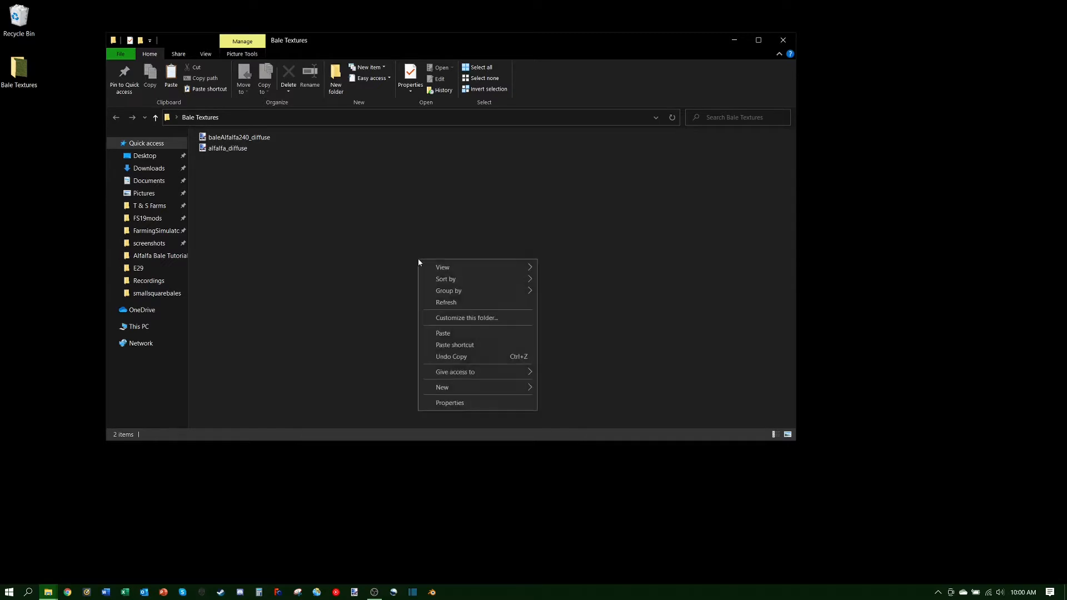
pyautogui.moveTo(443, 269)
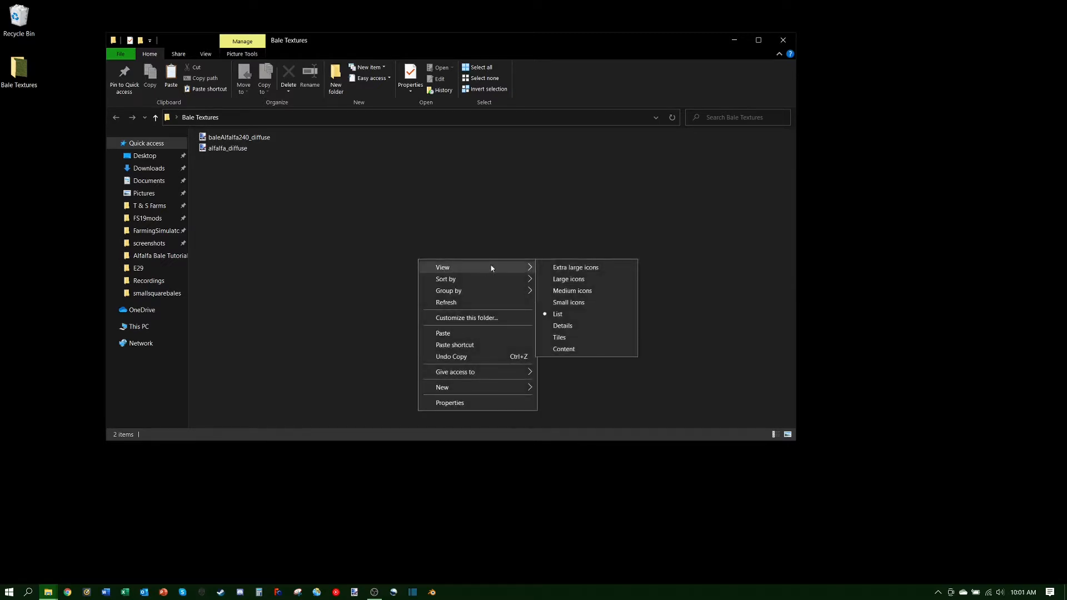
pyautogui.click(572, 280)
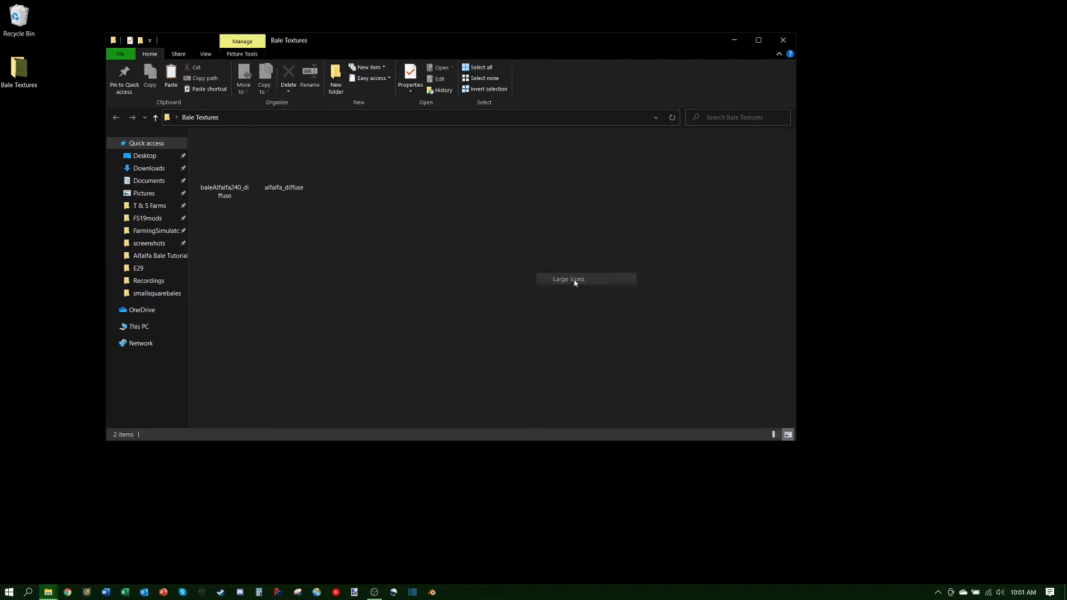
pyautogui.rightClick(436, 243)
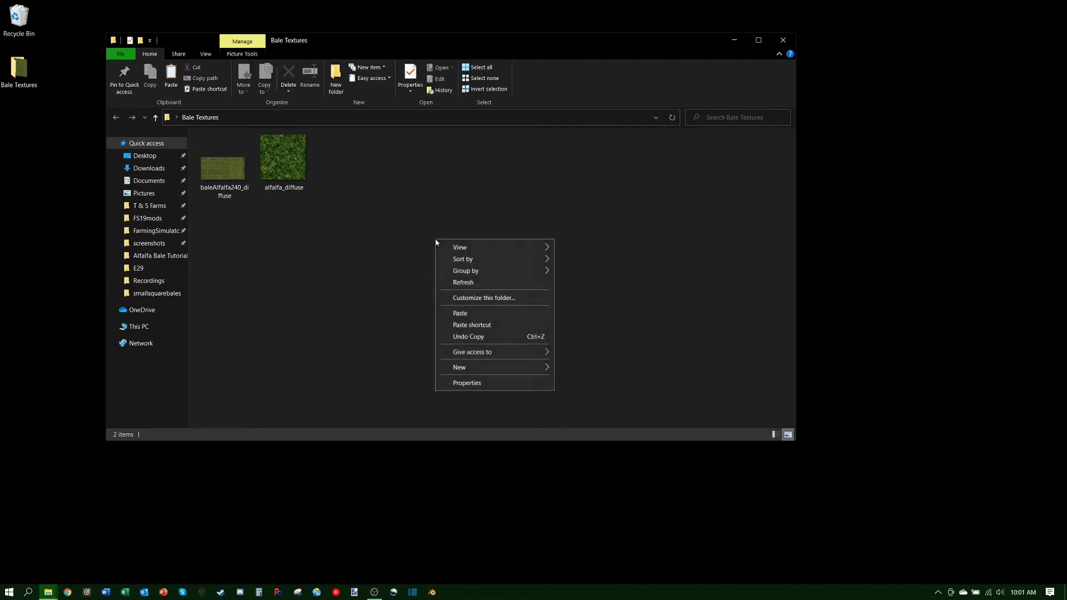
pyautogui.moveTo(537, 247)
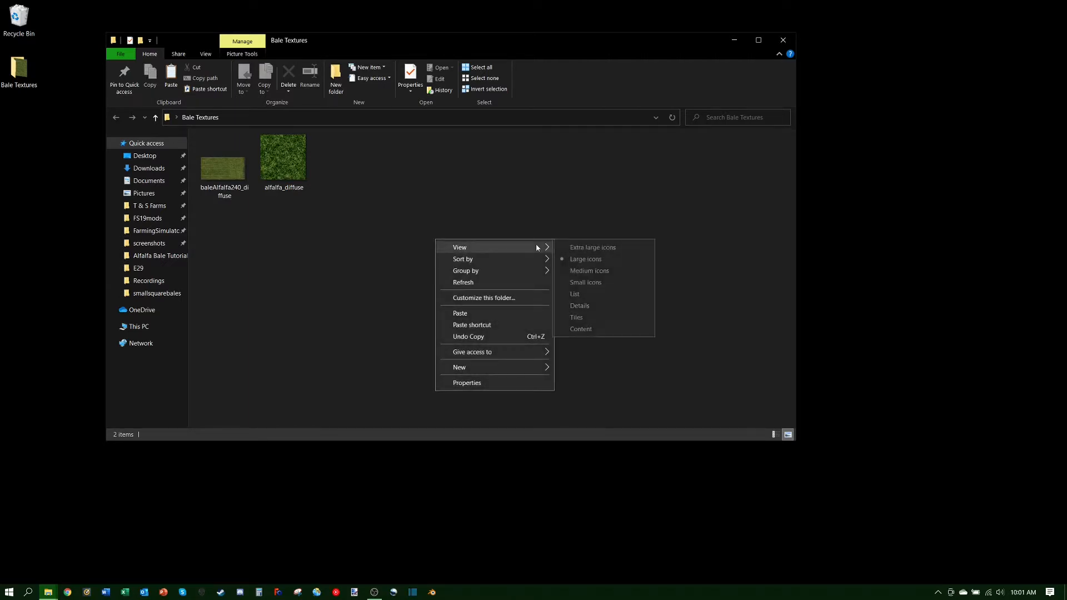
pyautogui.click(572, 247)
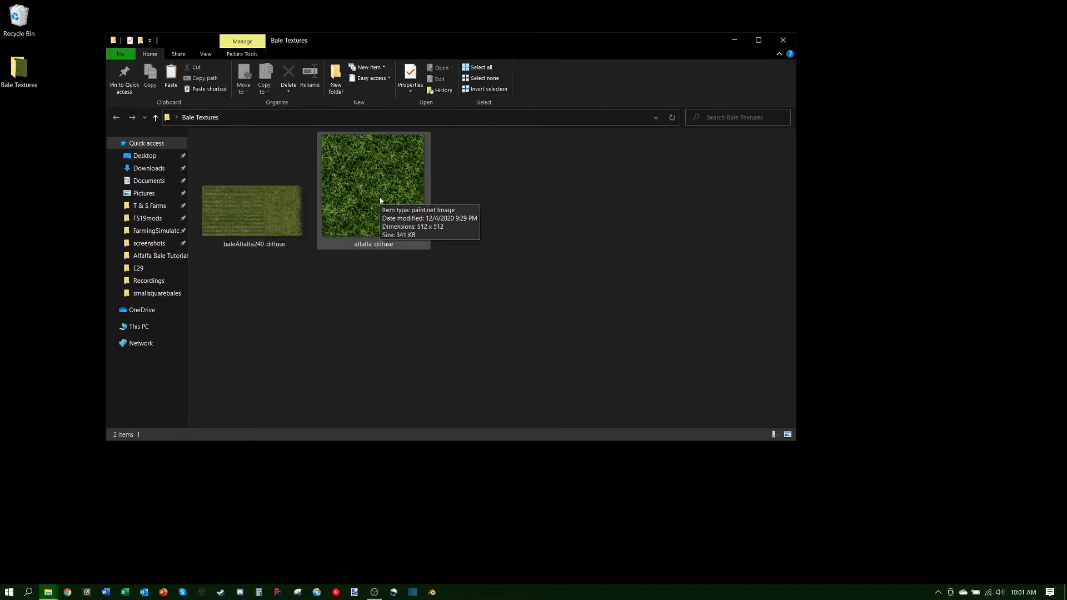
pyautogui.rightClick(480, 345)
pyautogui.moveTo(512, 352)
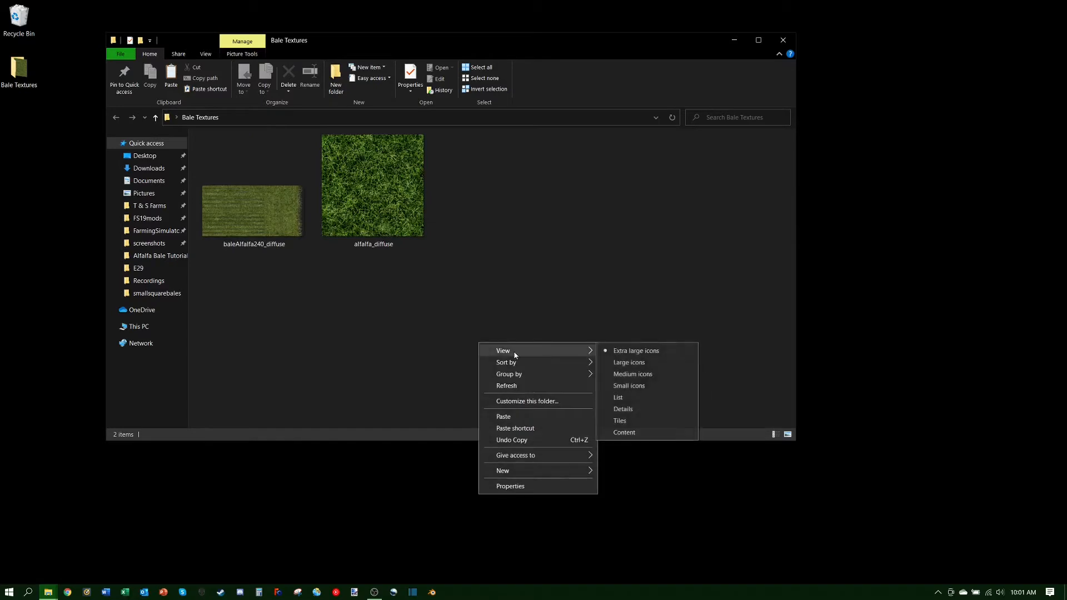
pyautogui.click(631, 365)
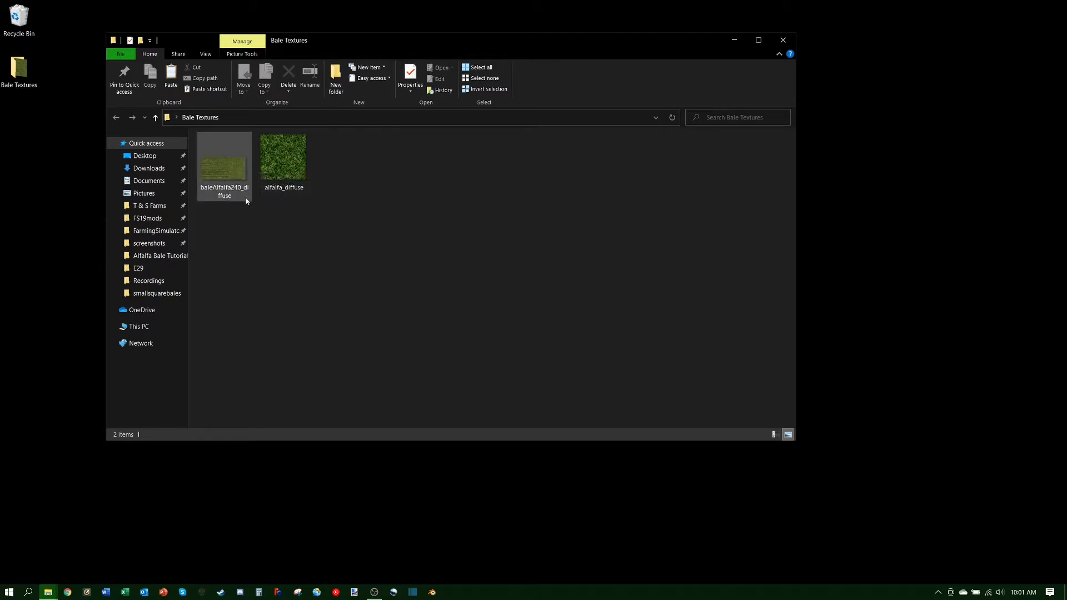
# Step: Open baleAlfalfa240_diffuse with paint.net through the 'Open with' app chooser
pyautogui.rightClick(219, 176)
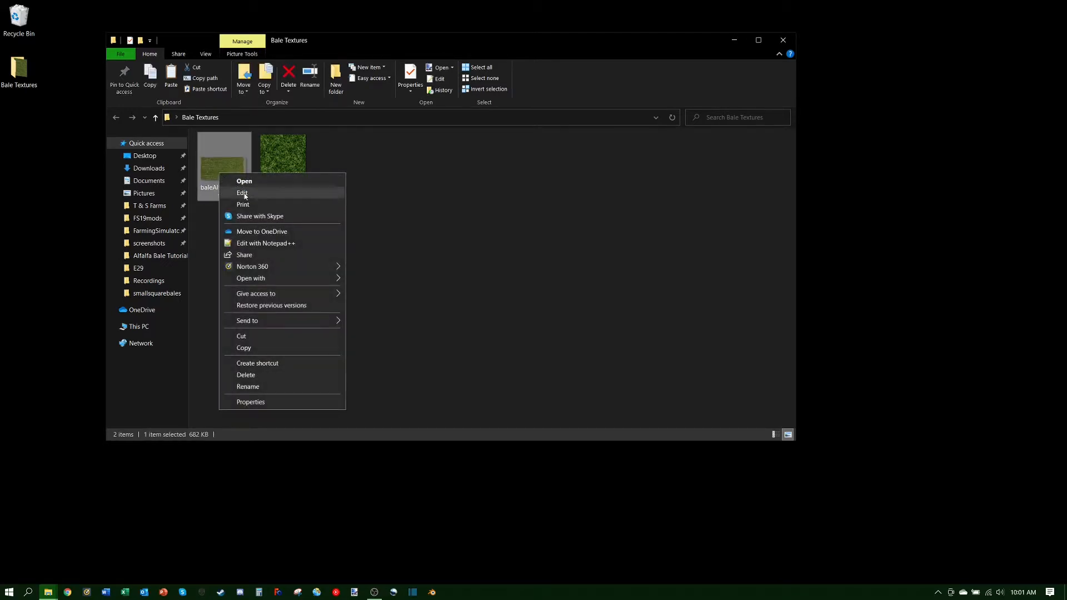
pyautogui.moveTo(256, 283)
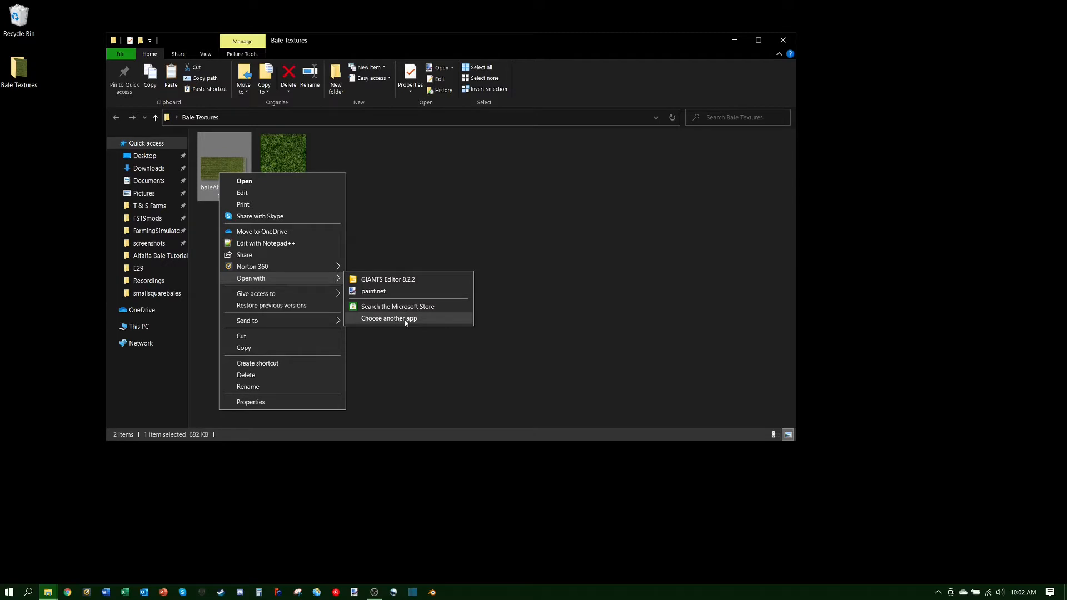
pyautogui.click(376, 318)
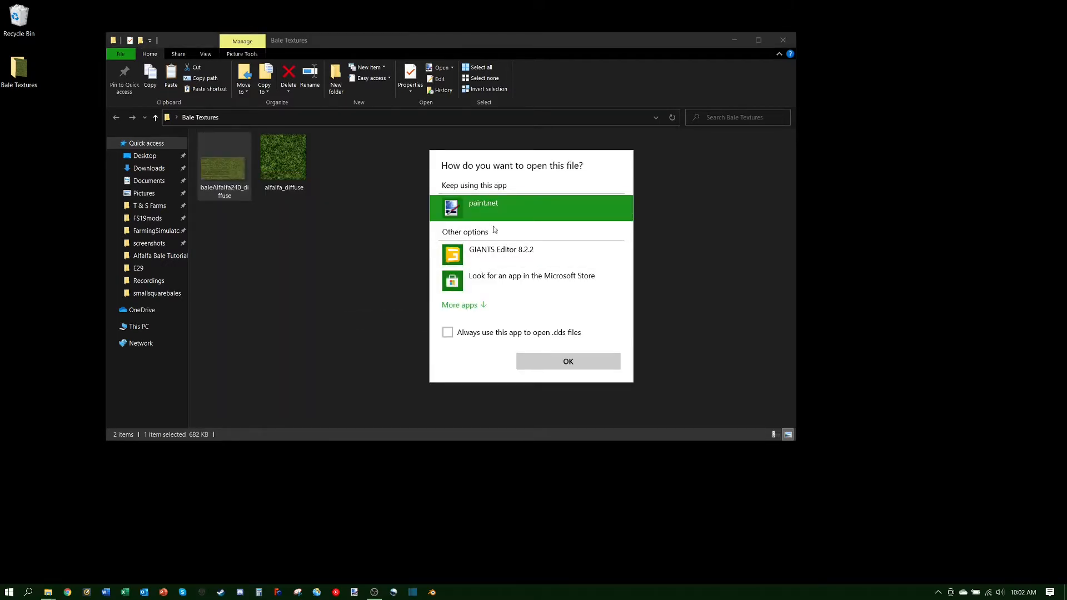
pyautogui.click(473, 305)
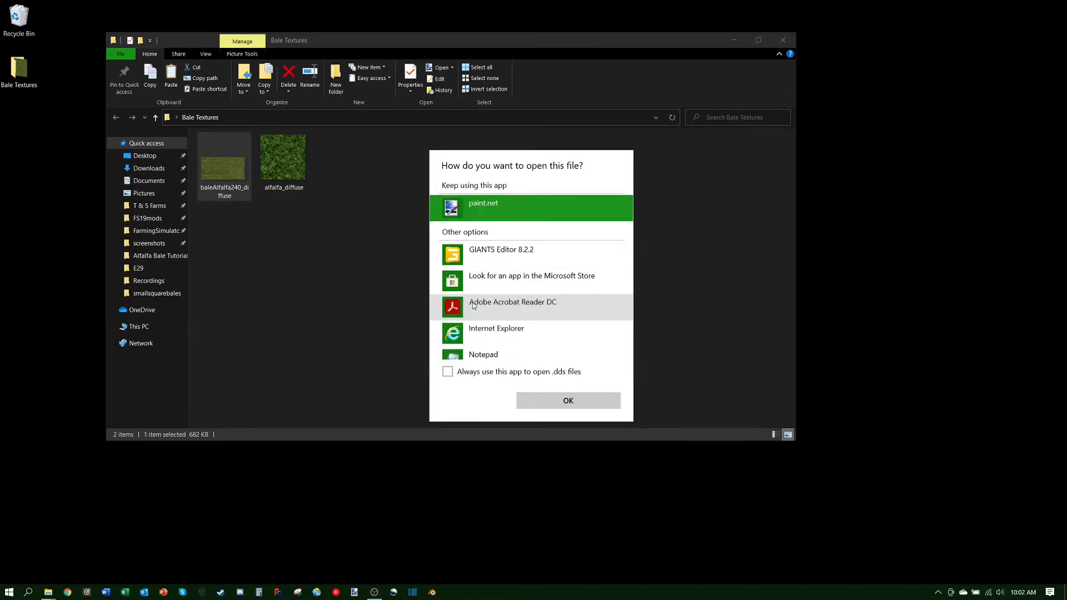
pyautogui.scroll(-5, 540, 308)
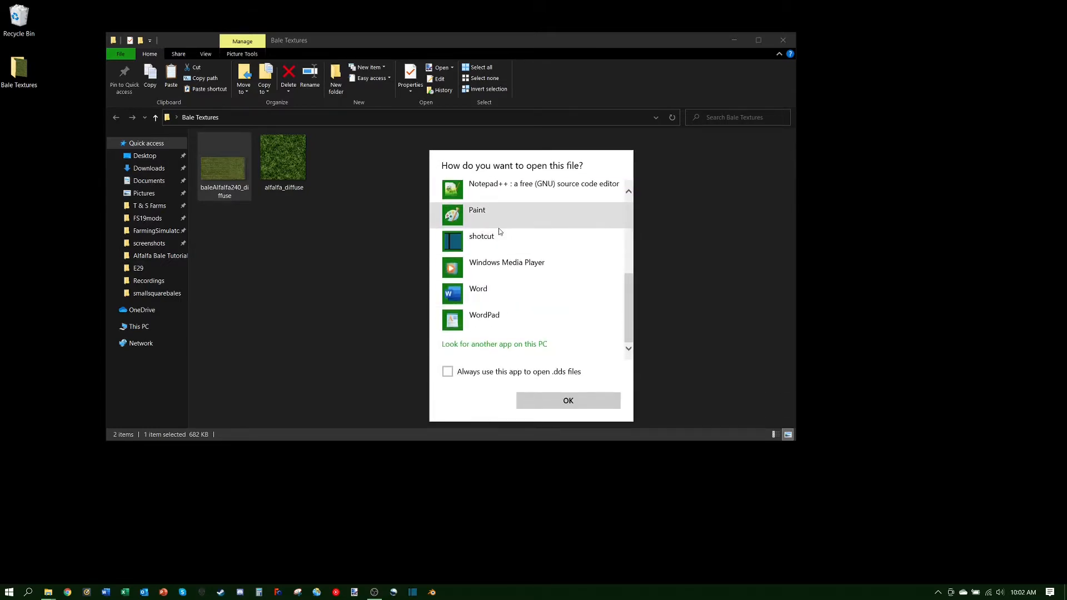
pyautogui.scroll(5, 498, 228)
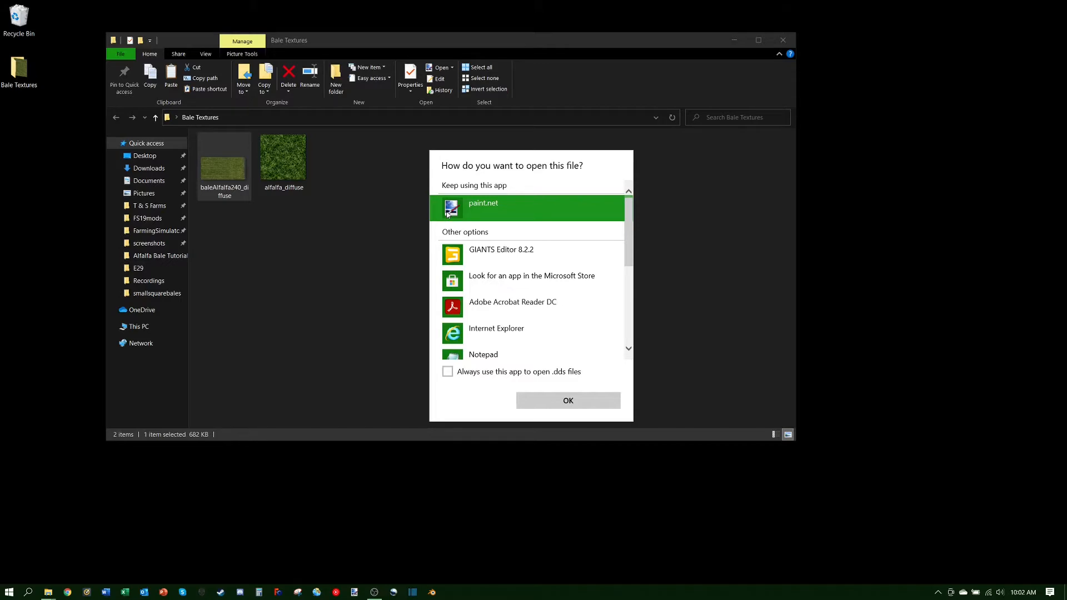
pyautogui.click(555, 400)
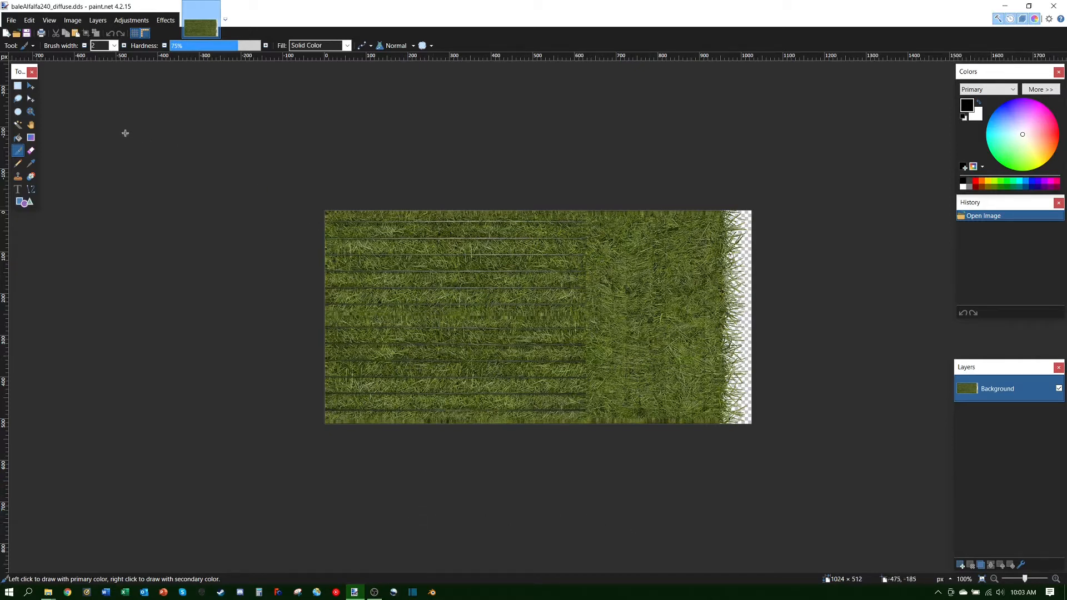
# Step: Select the whole bale texture with Ctrl+A and grab it using Move Selected Pixels
pyautogui.click(31, 87)
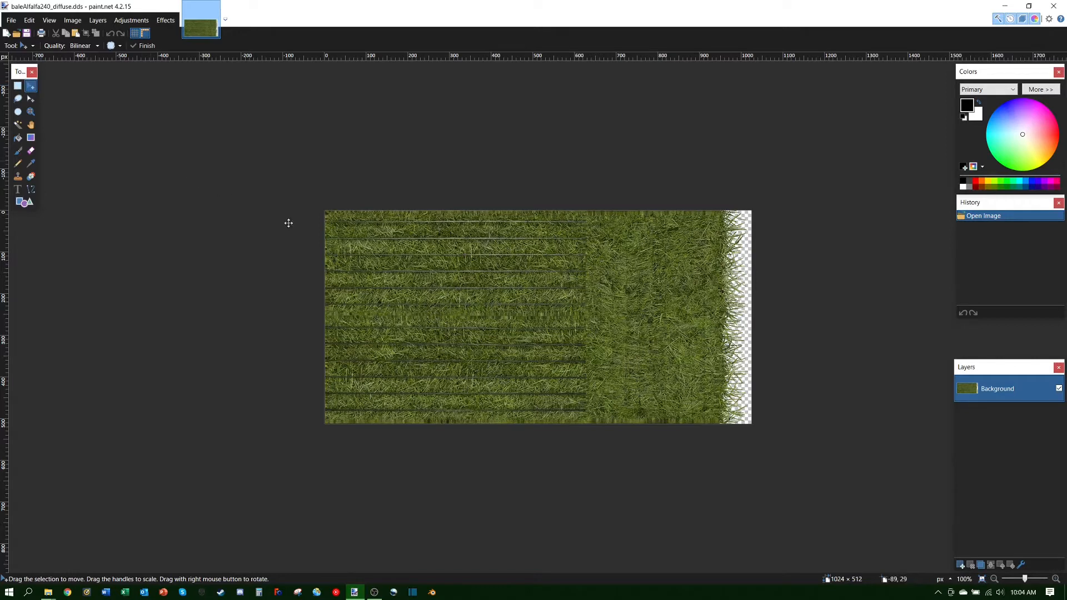
pyautogui.hotkey('ctrl', 'a')
pyautogui.click(439, 284)
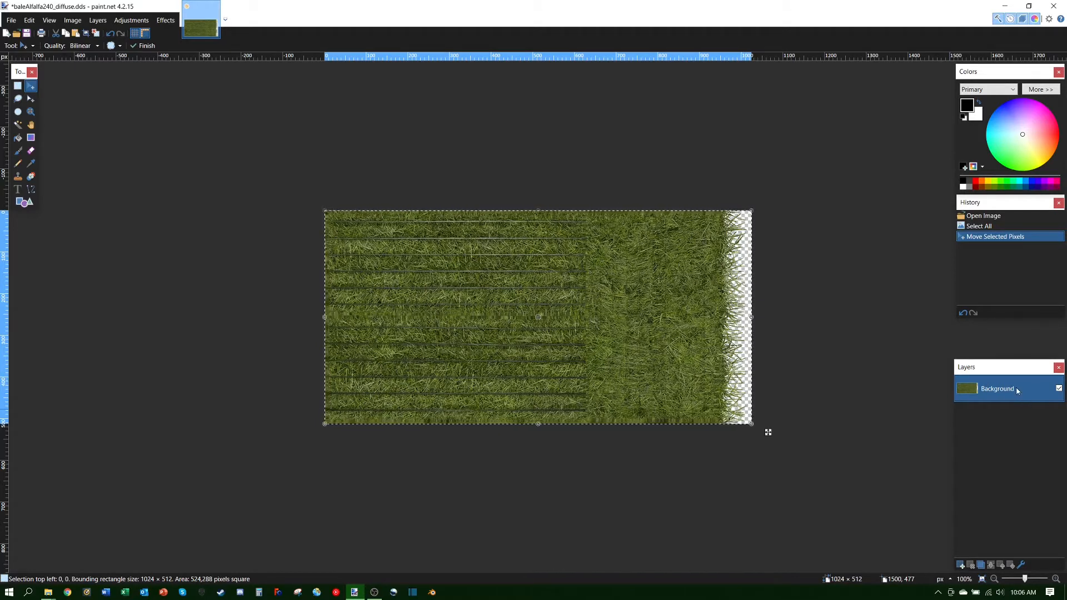
# Step: Close the Layers, History, Colors and Tools panels, then reopen Tools, History and Layers
pyautogui.click(1058, 367)
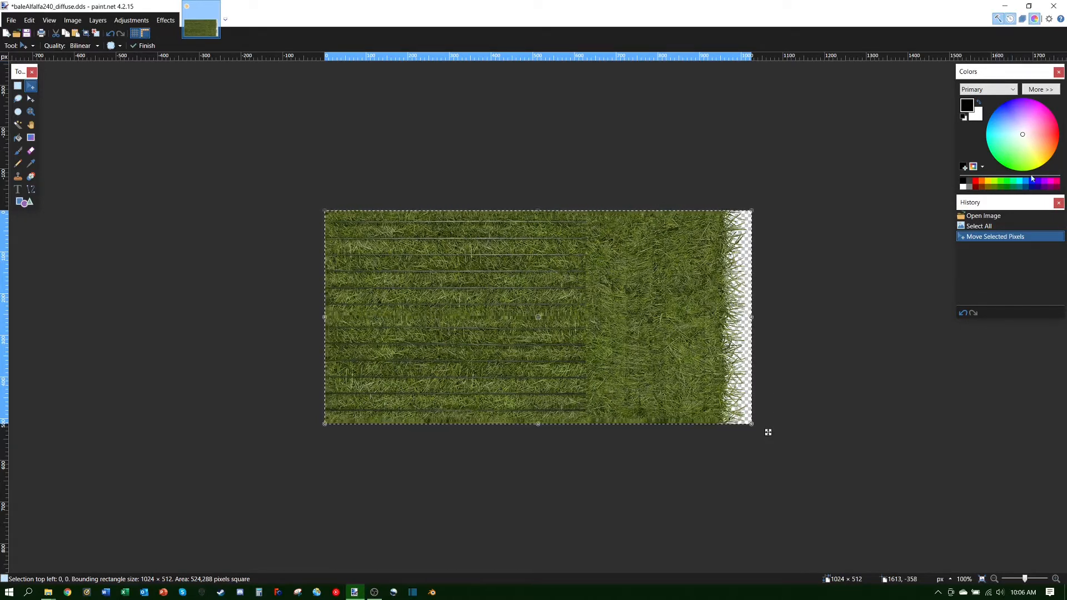
pyautogui.click(1058, 203)
pyautogui.click(1058, 71)
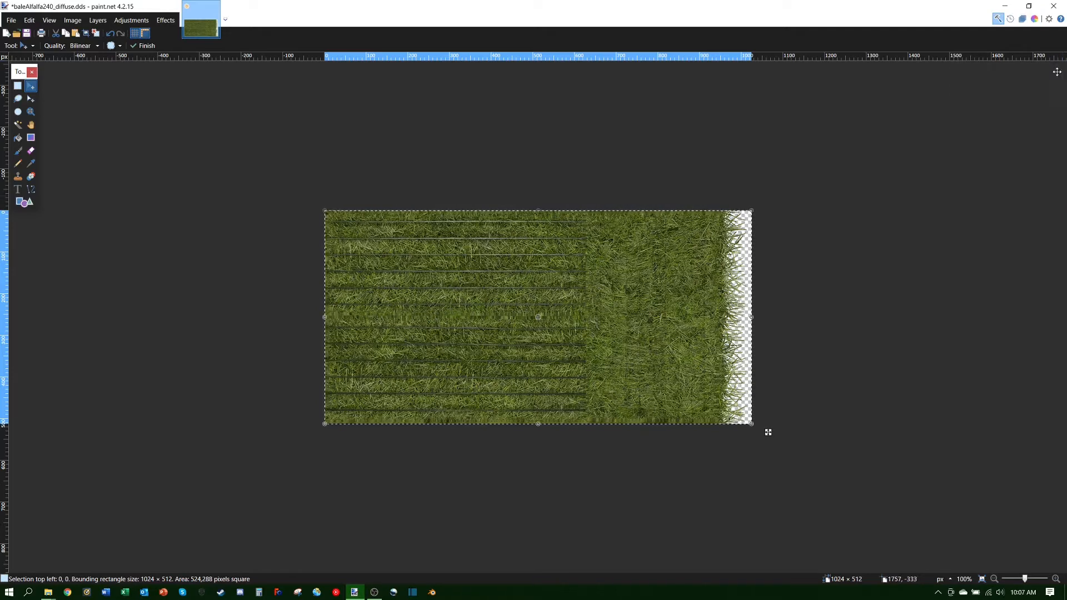
pyautogui.click(31, 73)
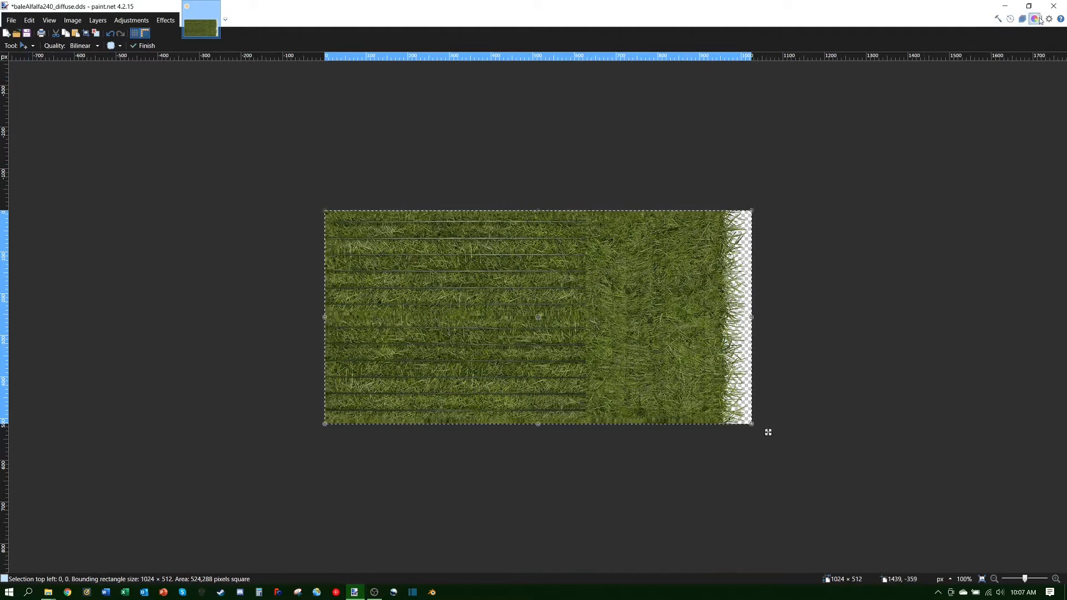
pyautogui.click(998, 19)
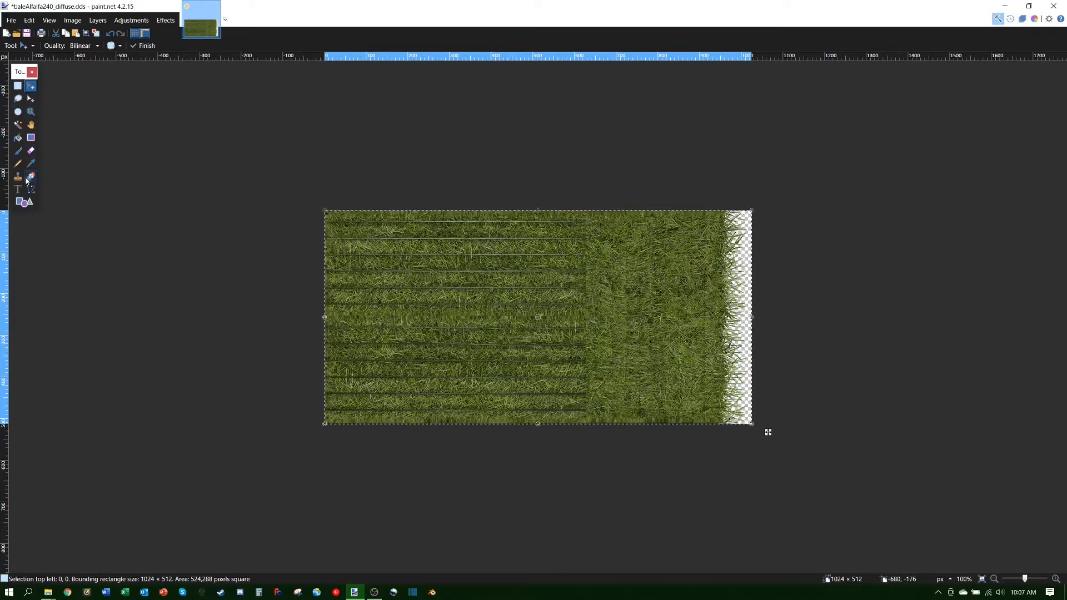
pyautogui.click(1010, 18)
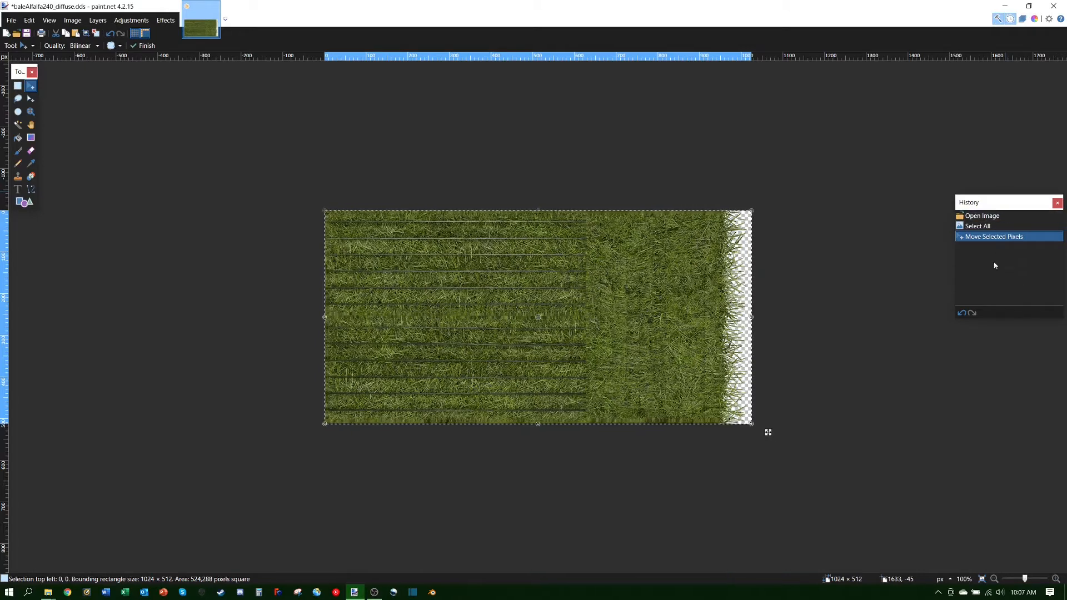
pyautogui.click(1022, 19)
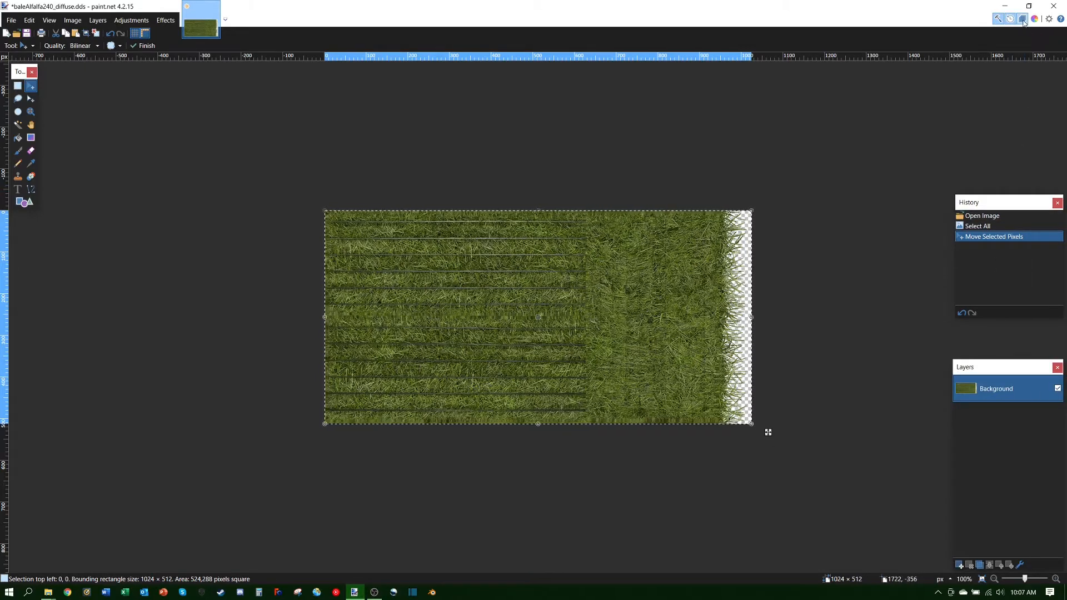
# Step: Show the Colors panel again beside the History and Layers panels
pyautogui.click(1034, 19)
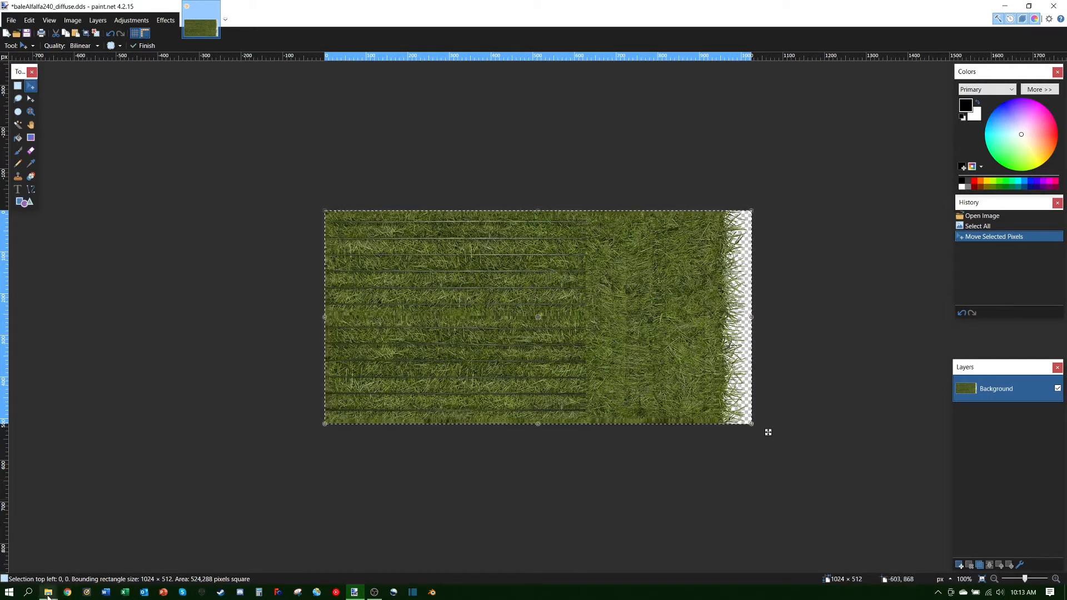
# Step: Open alfalfa_diffuse from the Bale Textures folder in paint.net as a second image tab
pyautogui.moveTo(57, 595)
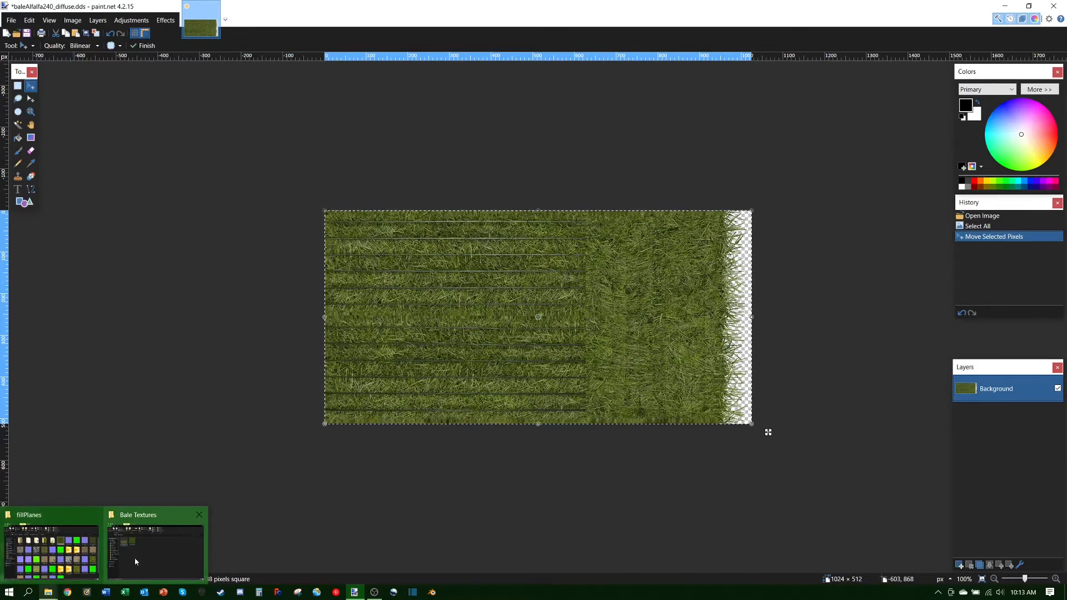
pyautogui.click(155, 554)
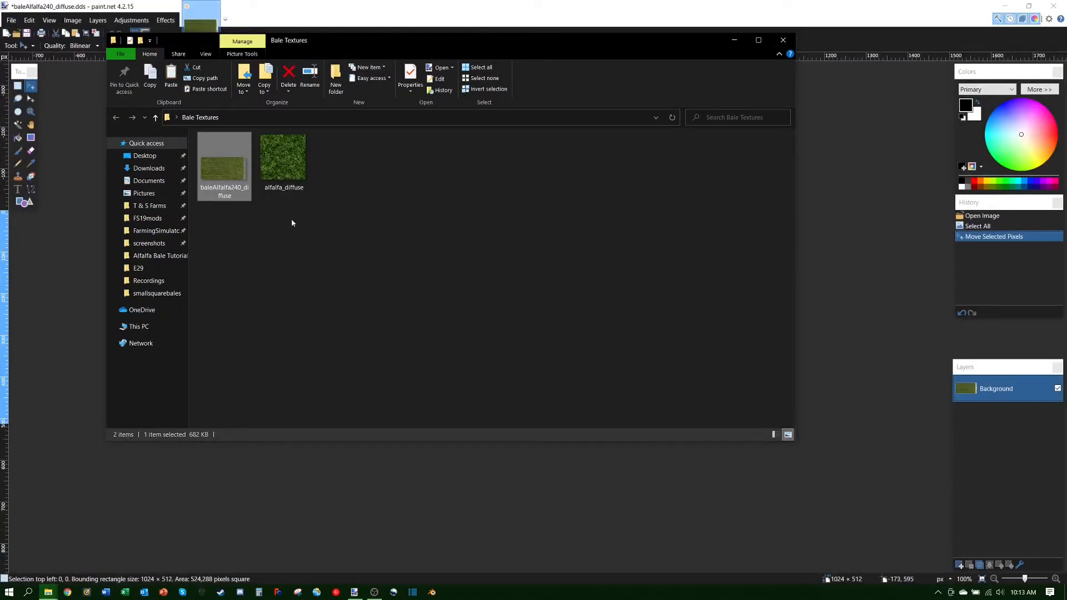
pyautogui.click(289, 169)
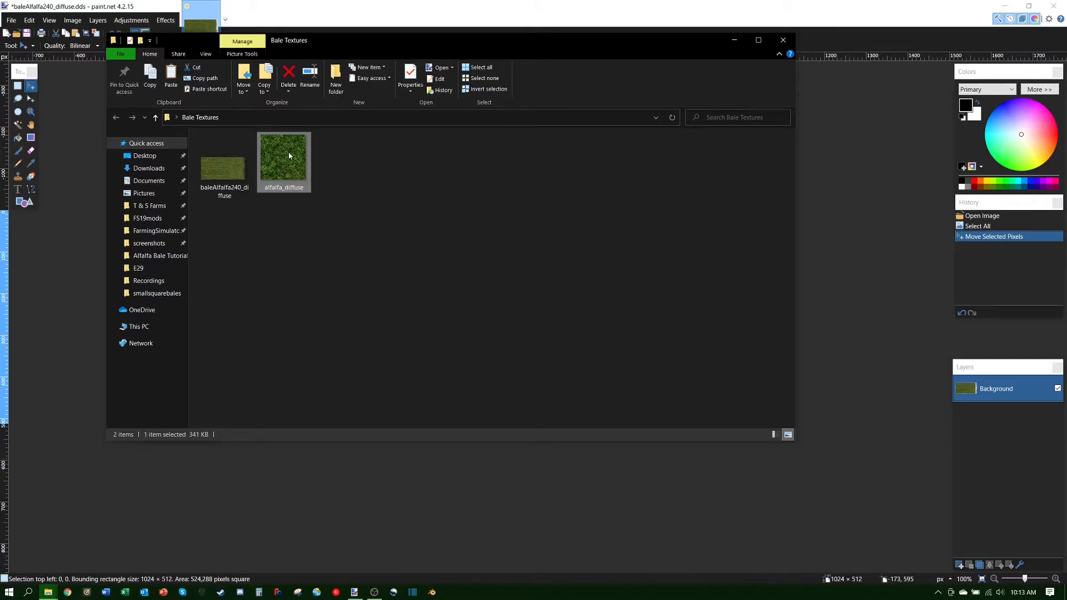
pyautogui.rightClick(289, 156)
pyautogui.doubleClick(277, 171)
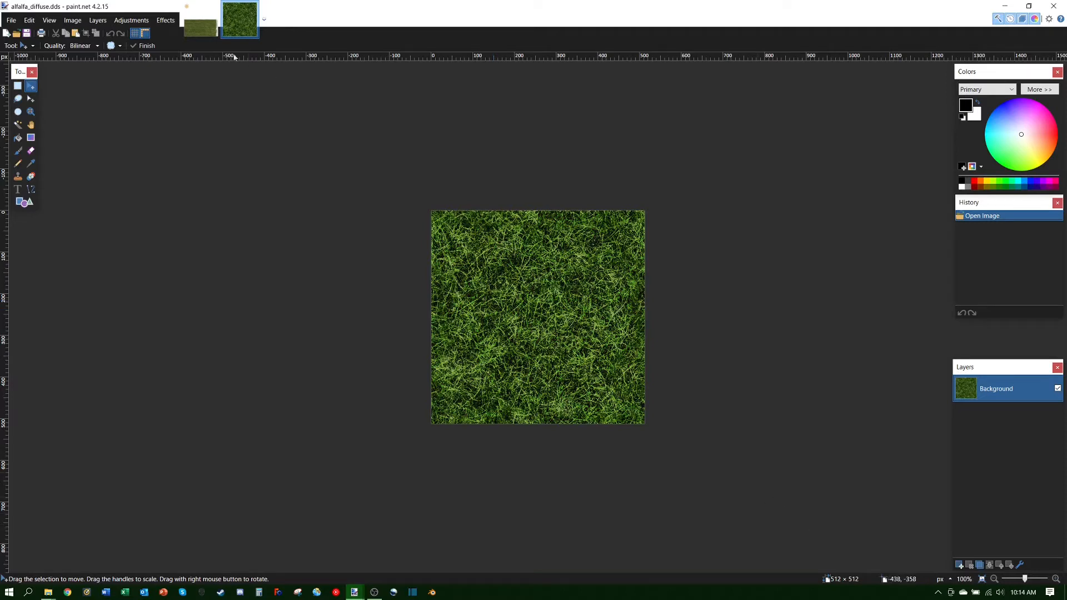
# Step: Switch between the two image tabs and select all of the alfalfa grass image
pyautogui.click(193, 32)
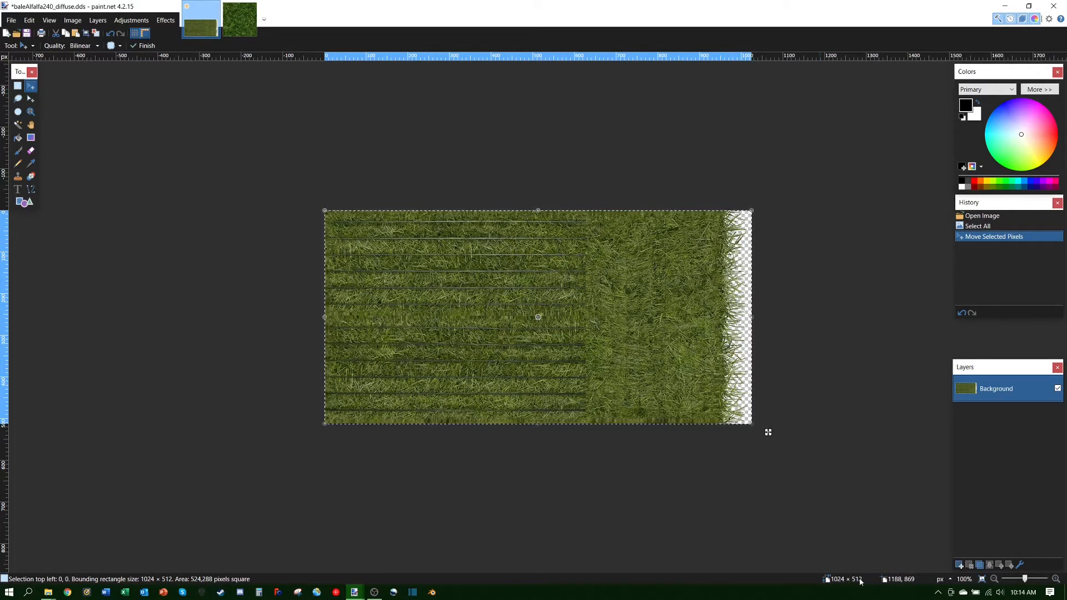
pyautogui.hotkey('ctrl', 'Tab')
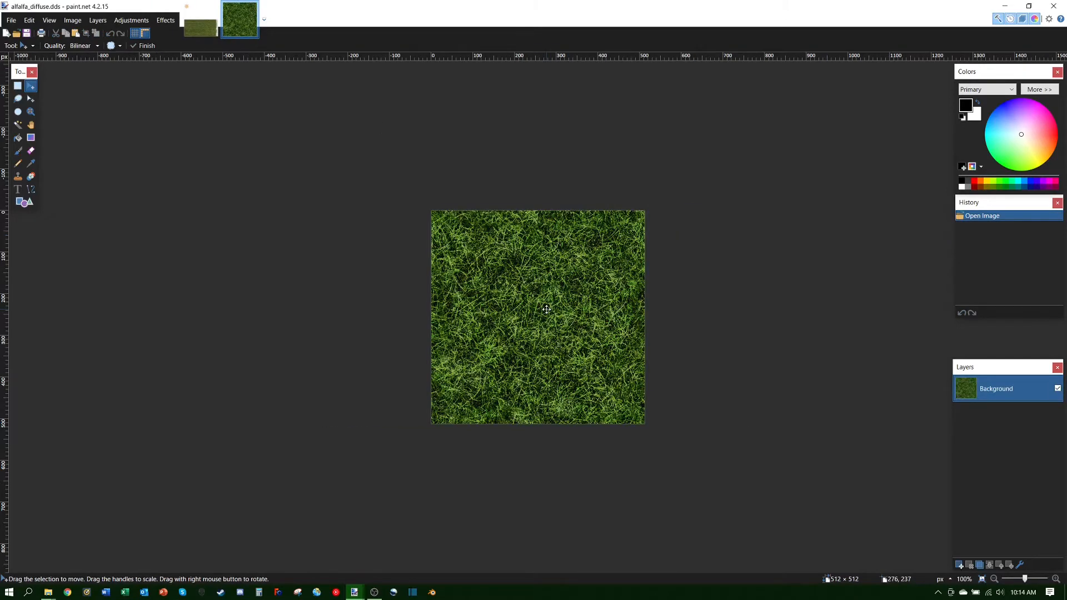
pyautogui.click(199, 32)
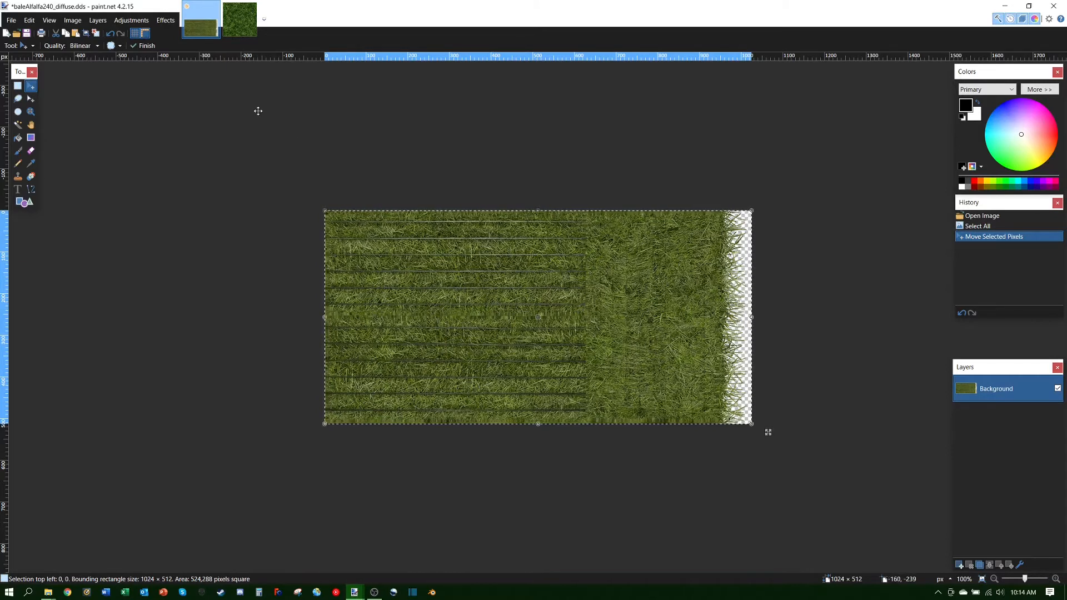
pyautogui.click(239, 19)
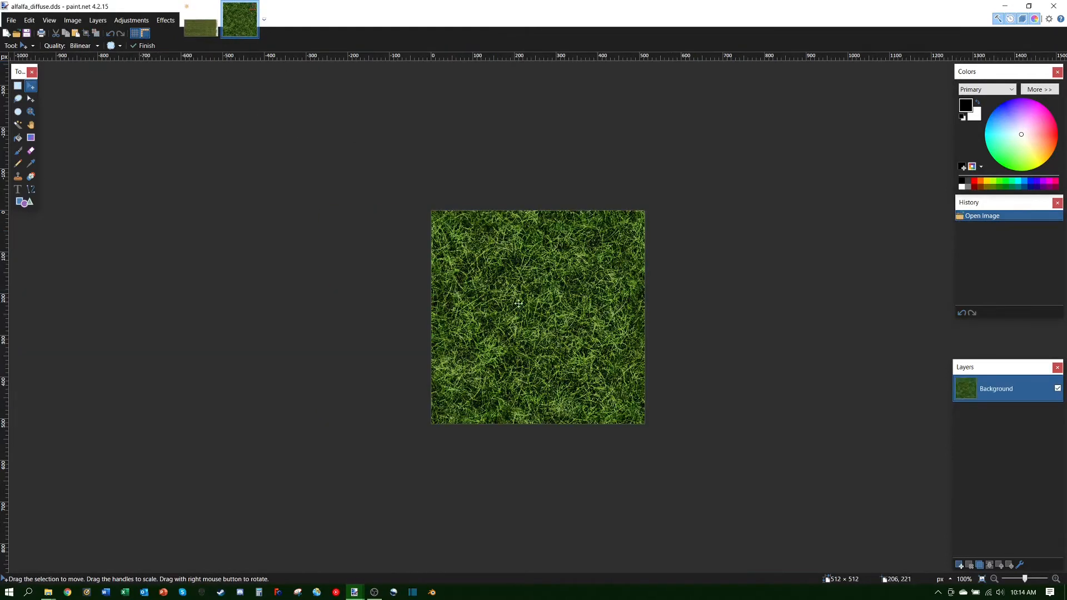
pyautogui.hotkey('ctrl', 'a')
pyautogui.click(539, 302)
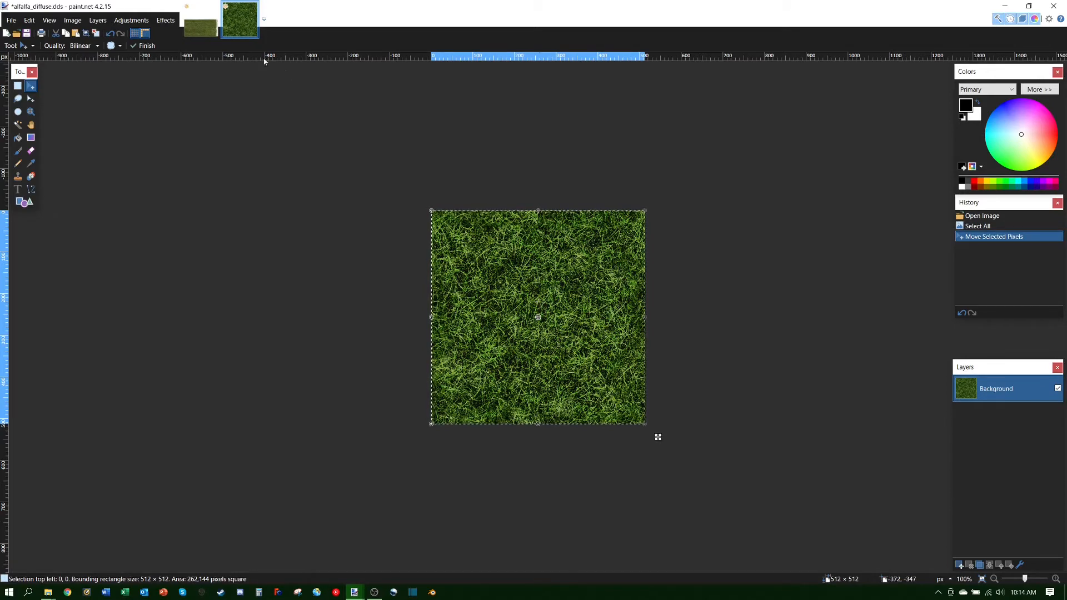
# Step: Paste the grass into the bale texture as a trial, then undo the paste
pyautogui.click(201, 21)
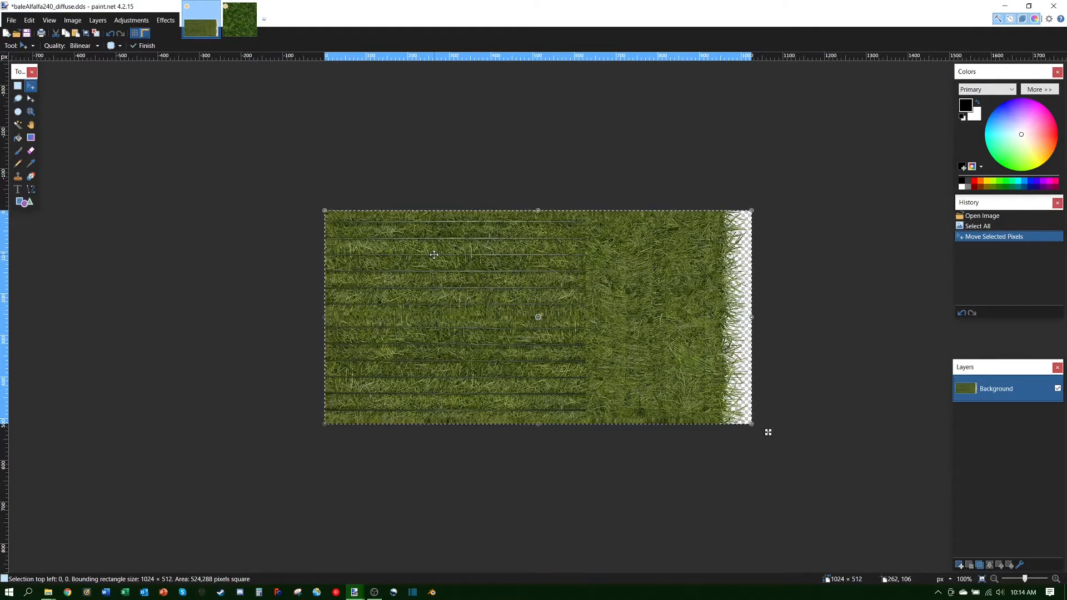
pyautogui.hotkey('ctrl', 'v')
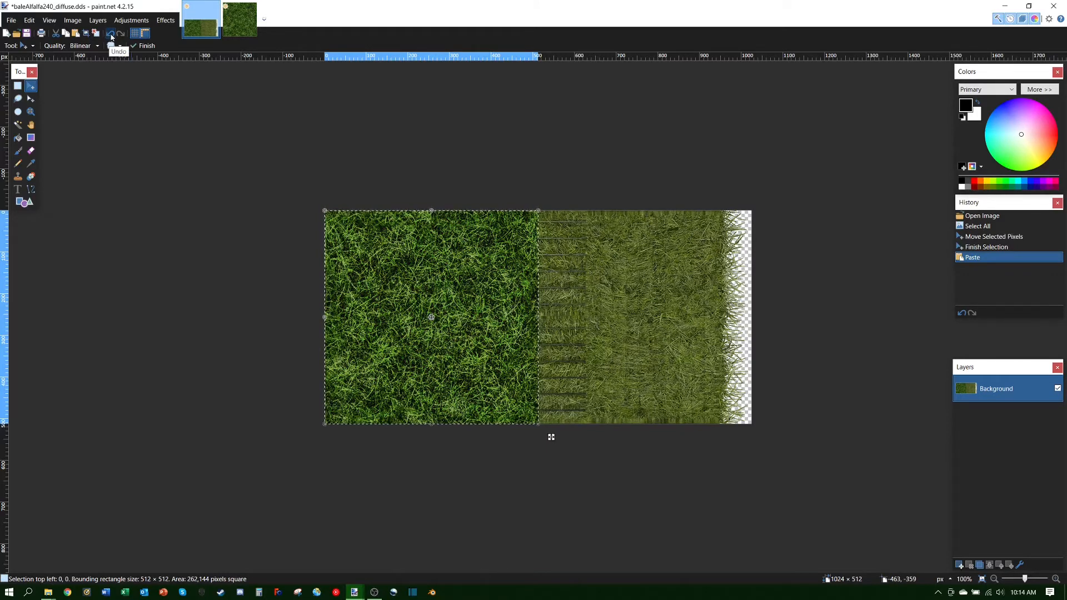
pyautogui.click(111, 37)
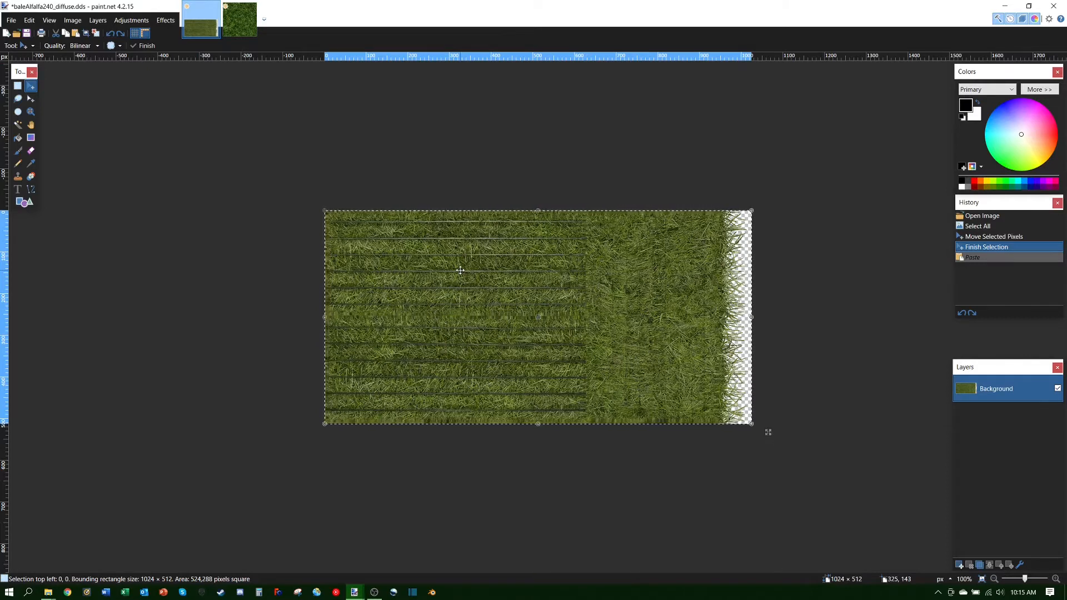
# Step: Add a new transparent layer named 'Forage' above the Background layer
pyautogui.click(960, 565)
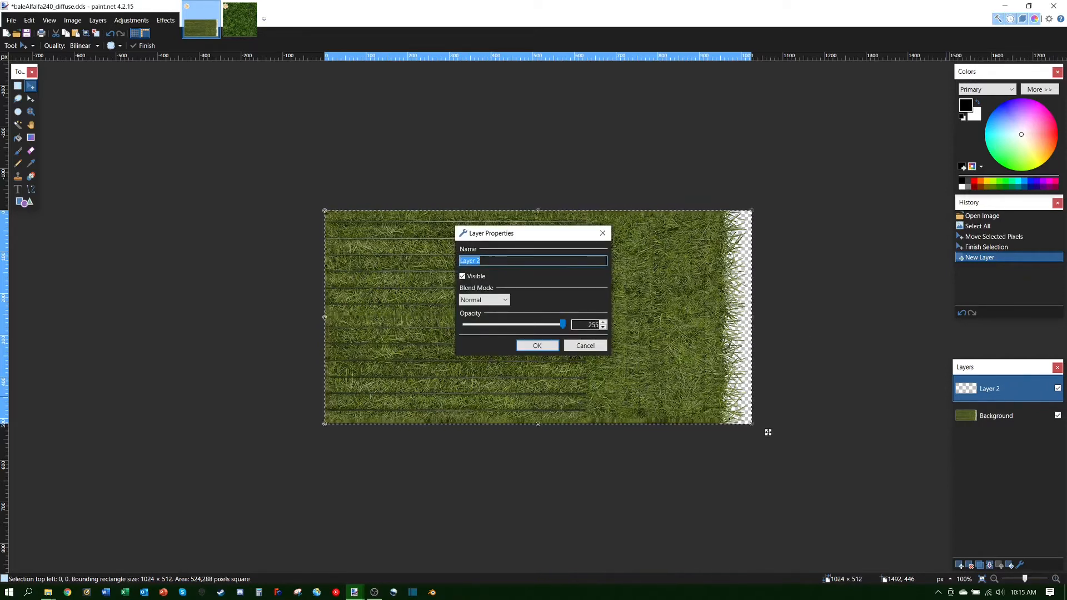
pyautogui.press('BackSpace')
pyautogui.write('Forage')
pyautogui.click(536, 345)
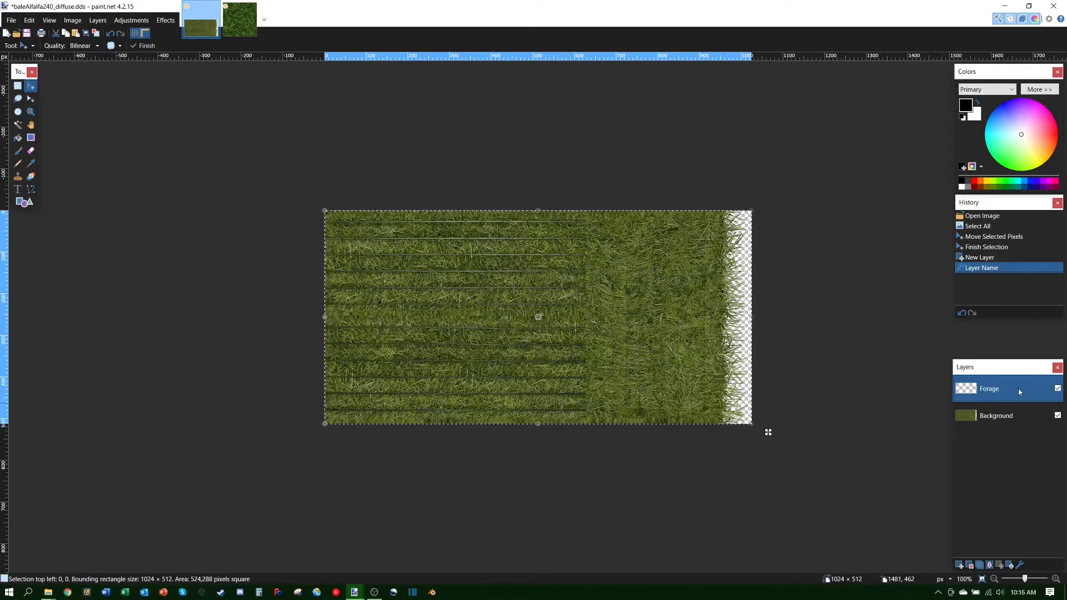
pyautogui.click(1027, 420)
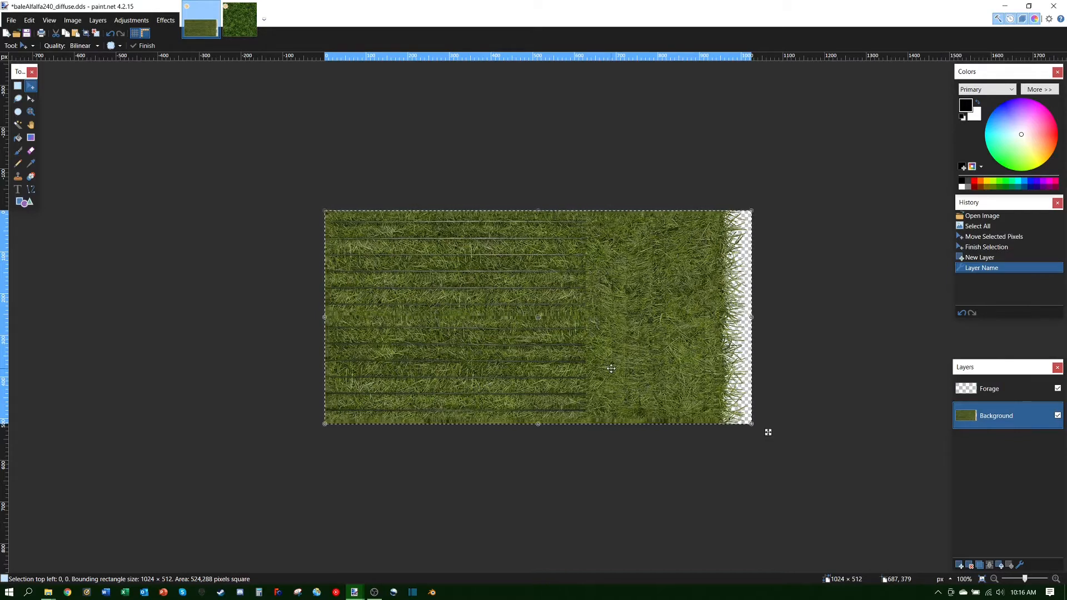
pyautogui.click(1016, 393)
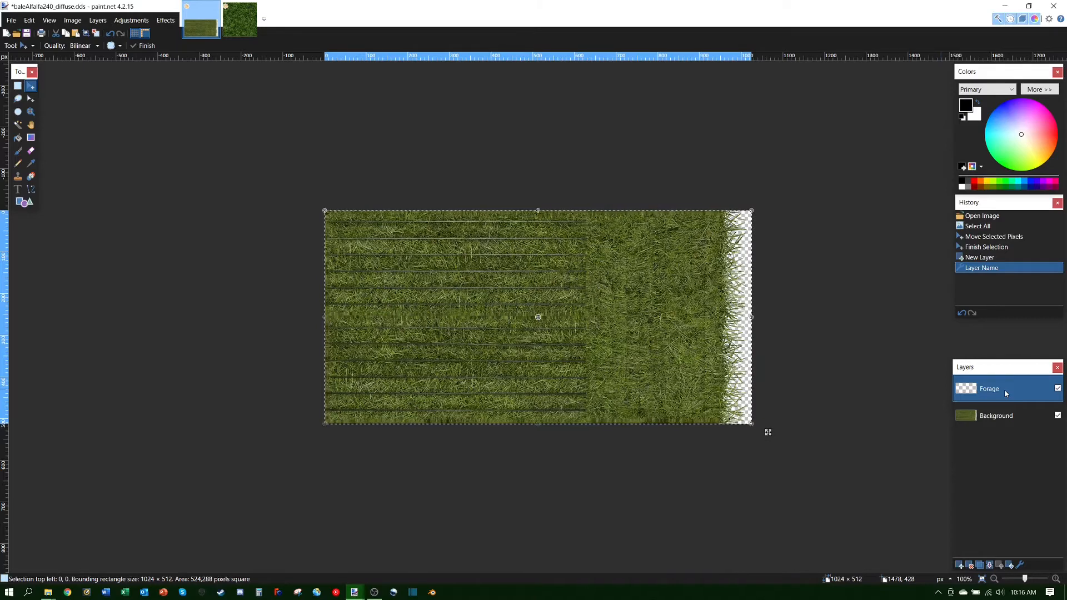
pyautogui.click(239, 19)
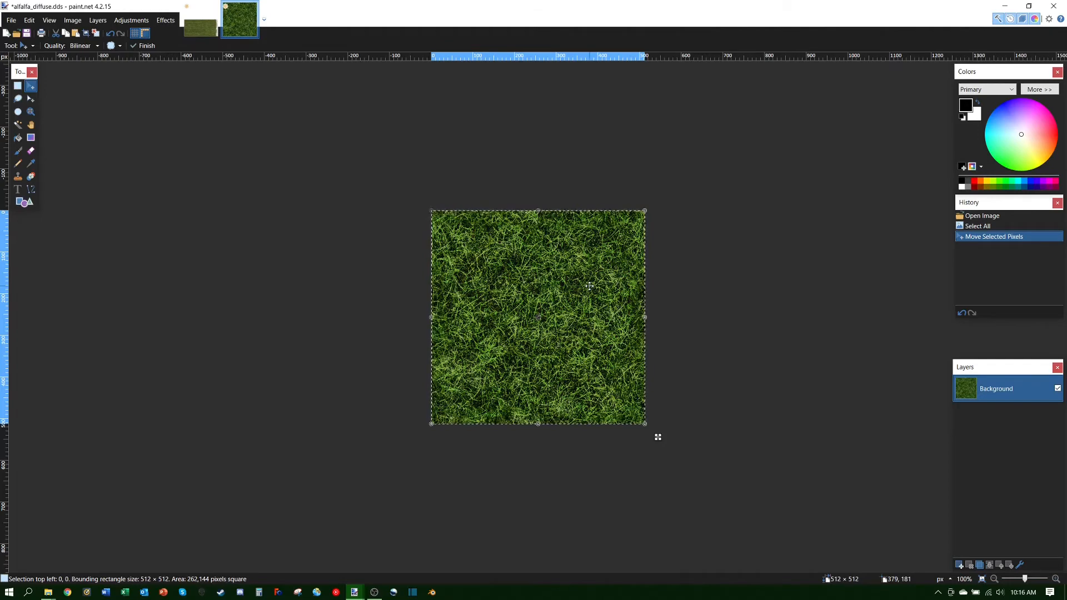
pyautogui.click(200, 19)
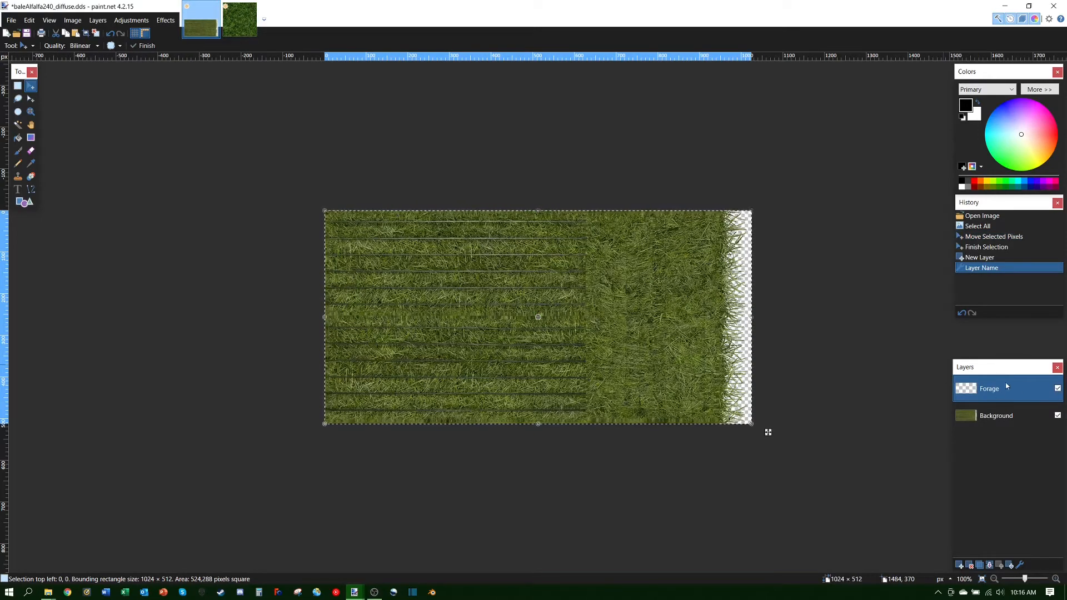
pyautogui.click(454, 302)
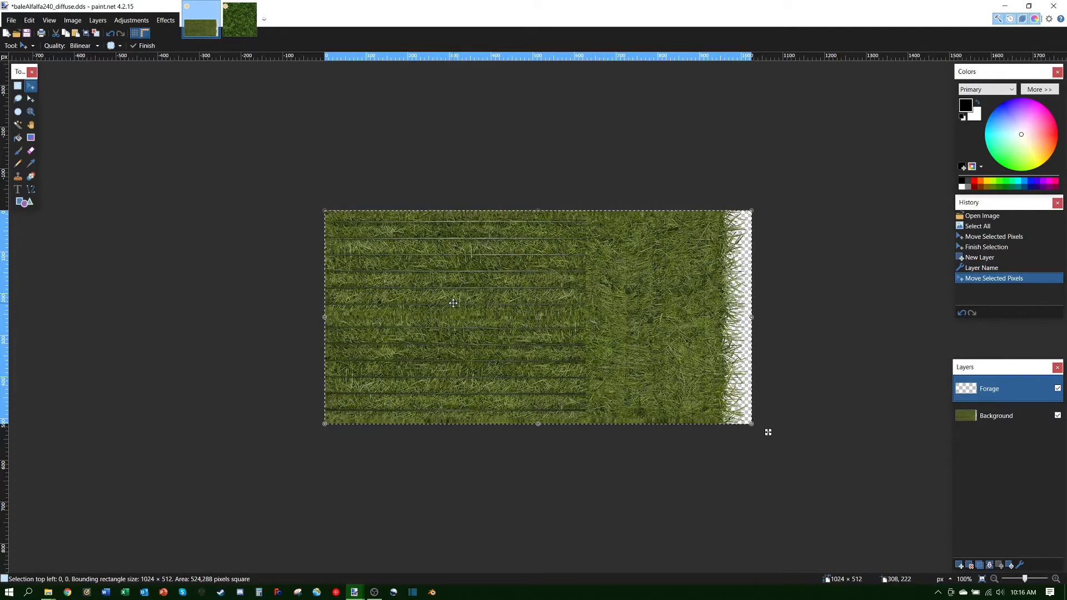
# Step: Paste the 512 x 512 alfalfa grass onto the Forage layer at the canvas's top-left
pyautogui.hotkey('ctrl', 'v')
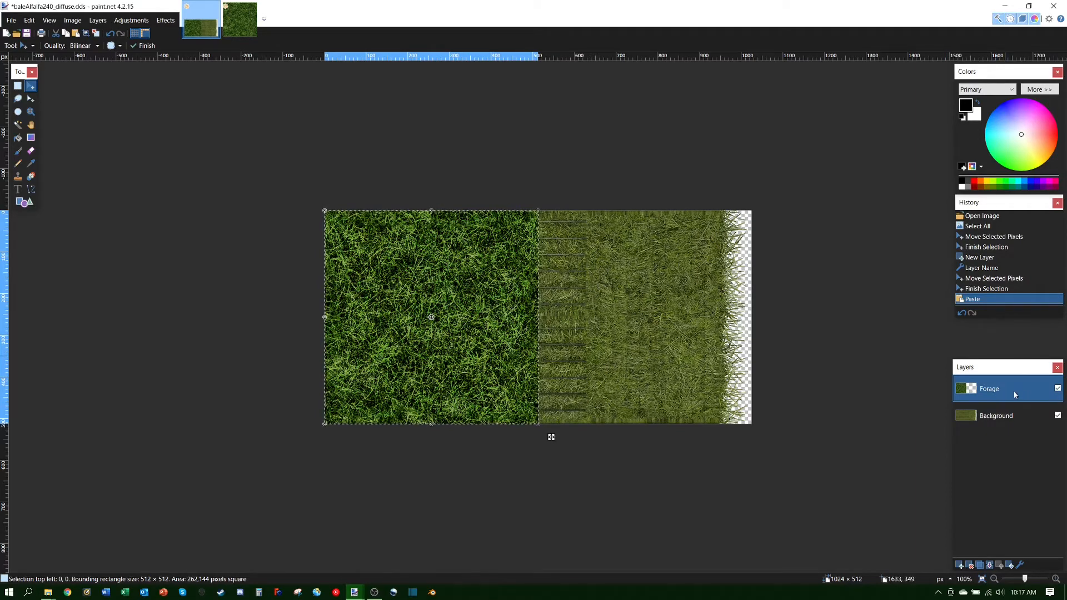
# Step: Move the Background layer up above the Forage layer
pyautogui.click(1020, 421)
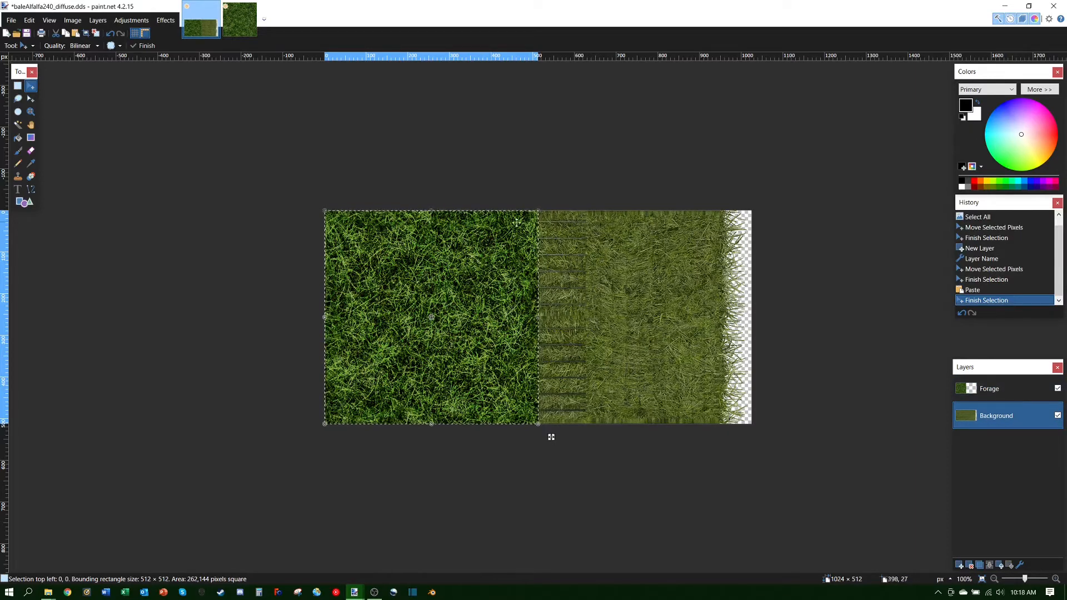
pyautogui.click(824, 268)
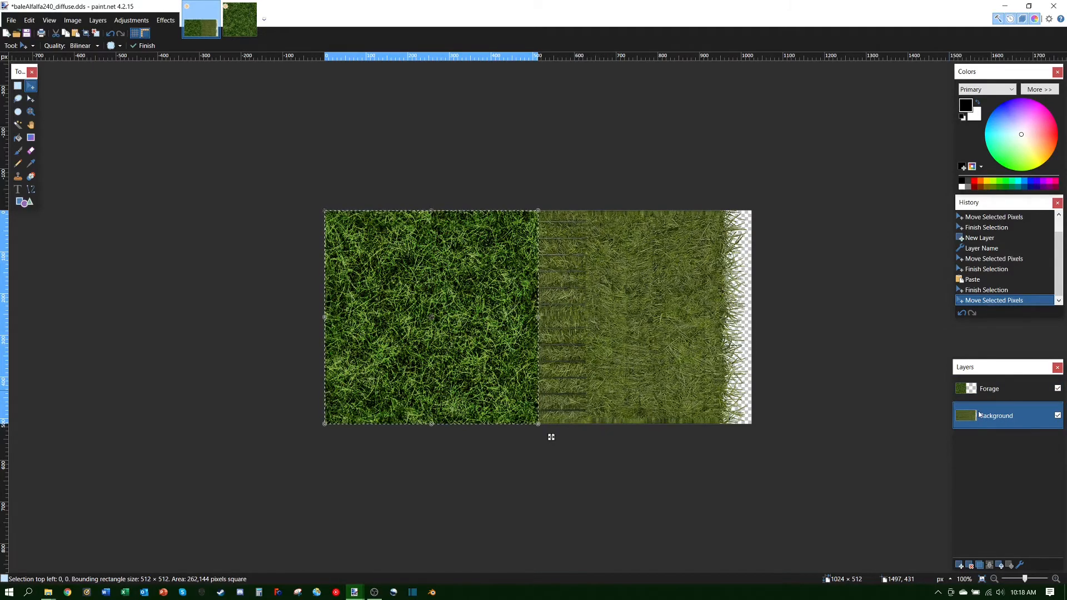
pyautogui.click(999, 566)
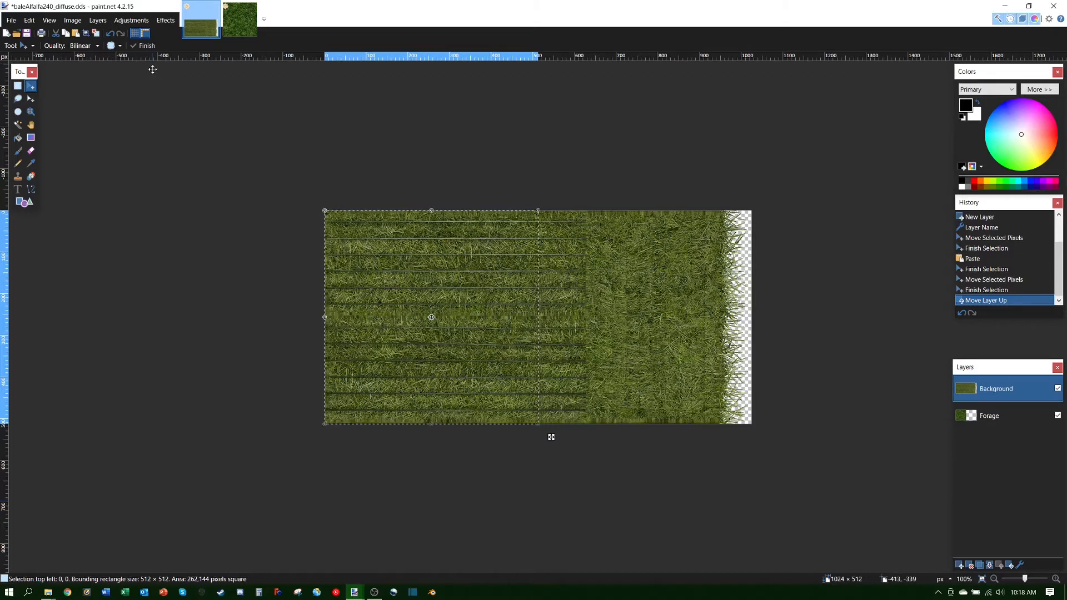
# Step: Deselect everything and move the Forage layer back above Background
pyautogui.hotkey('ctrl', 'd')
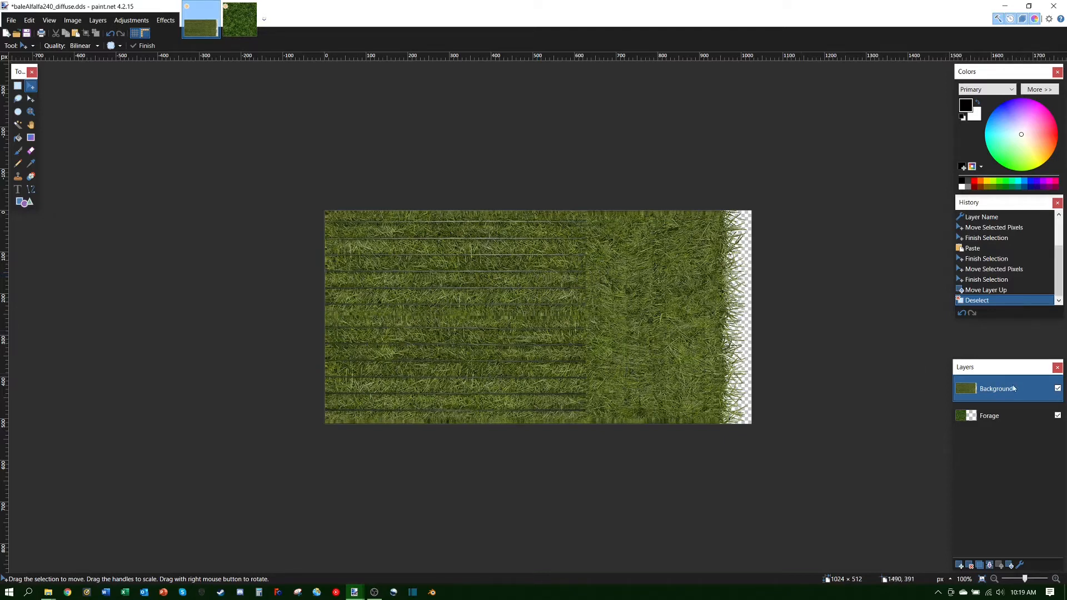
pyautogui.click(1004, 417)
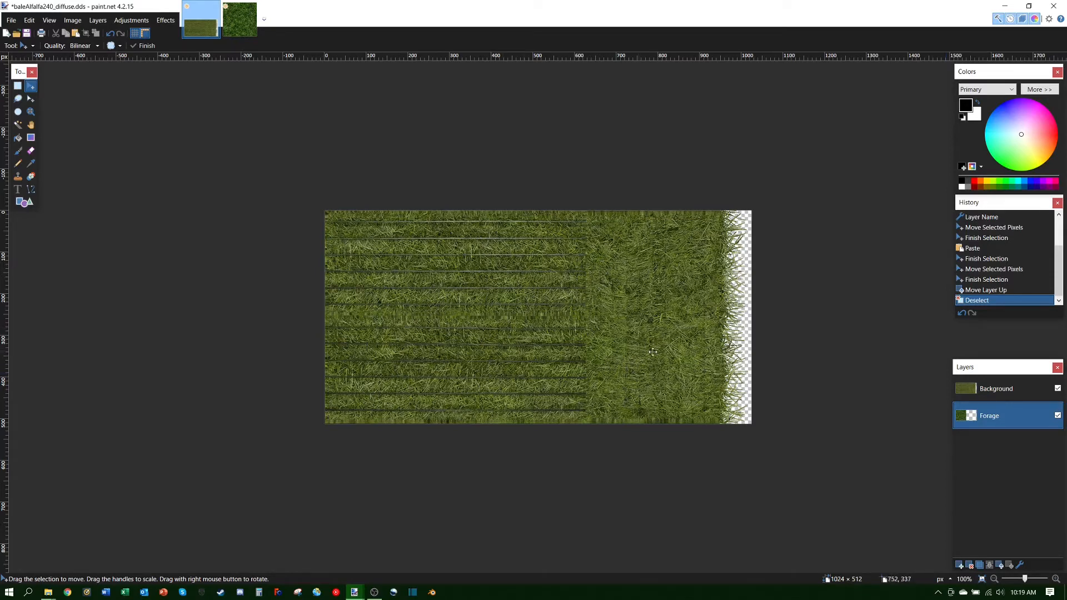
pyautogui.click(999, 565)
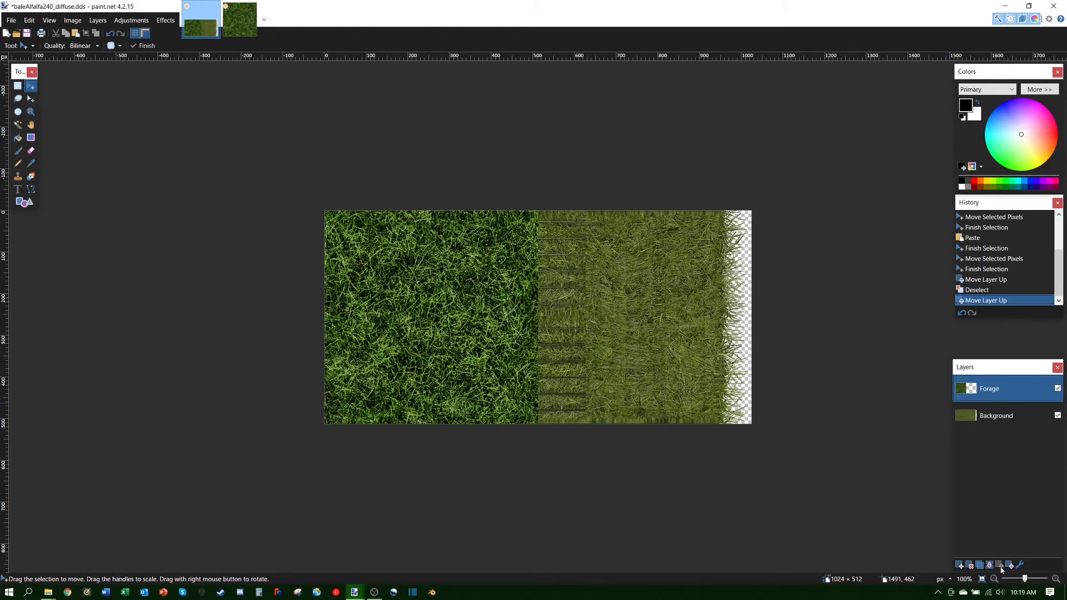
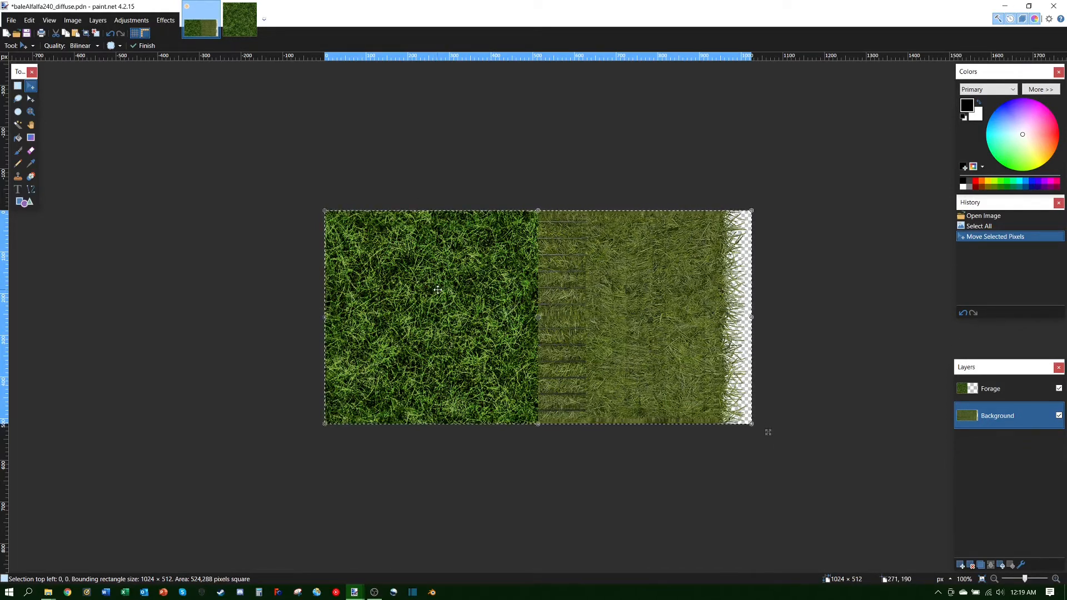
# Step: Select the Forage layer, shift its dark grass across the canvas, then delete it
pyautogui.click(992, 390)
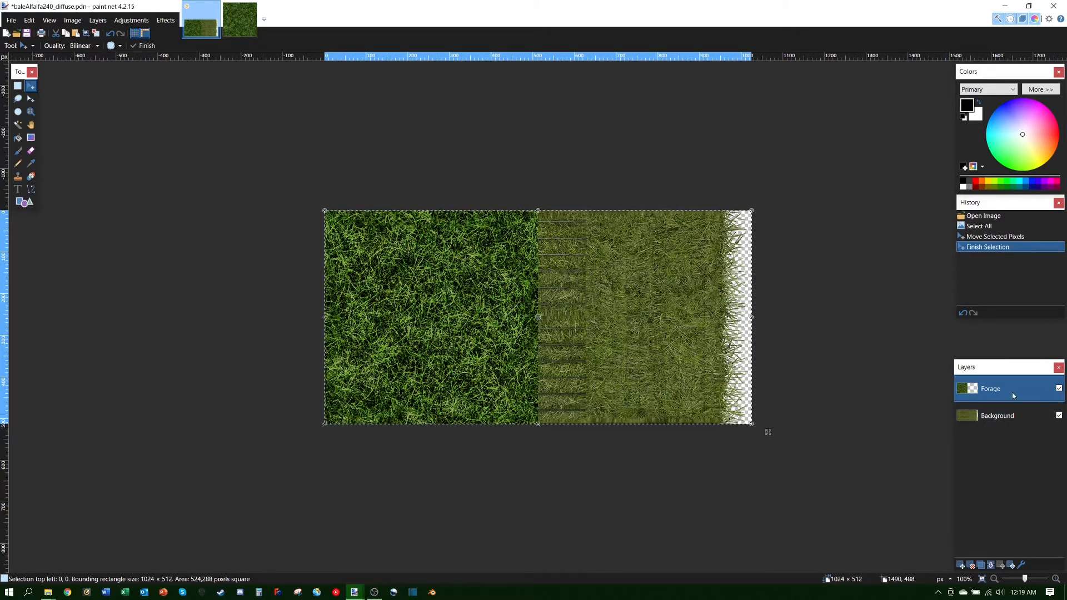
pyautogui.click(474, 284)
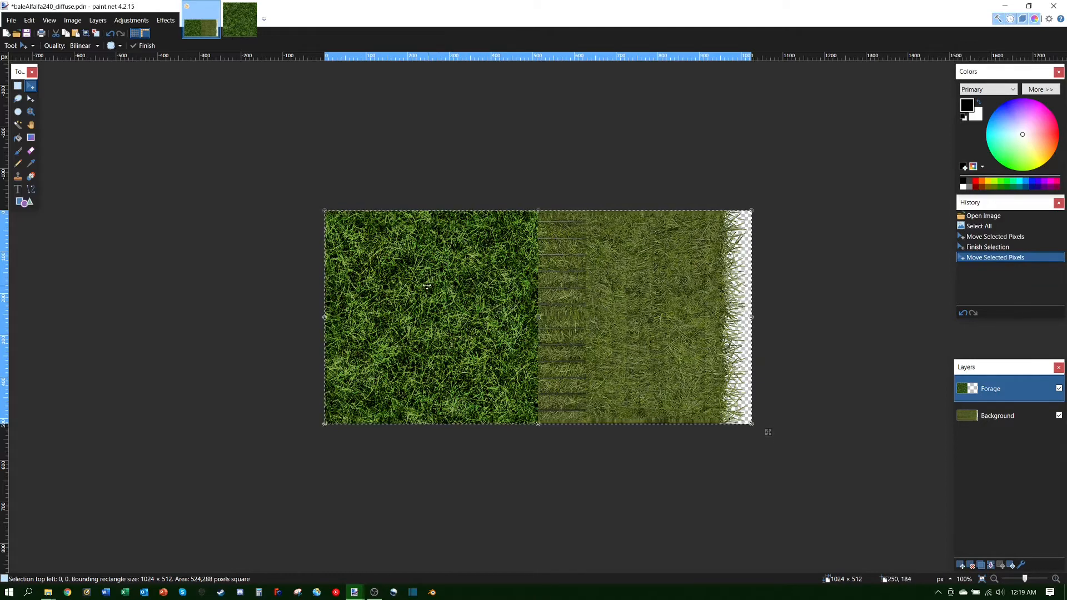
pyautogui.moveTo(415, 262); pyautogui.dragTo(442, 295)
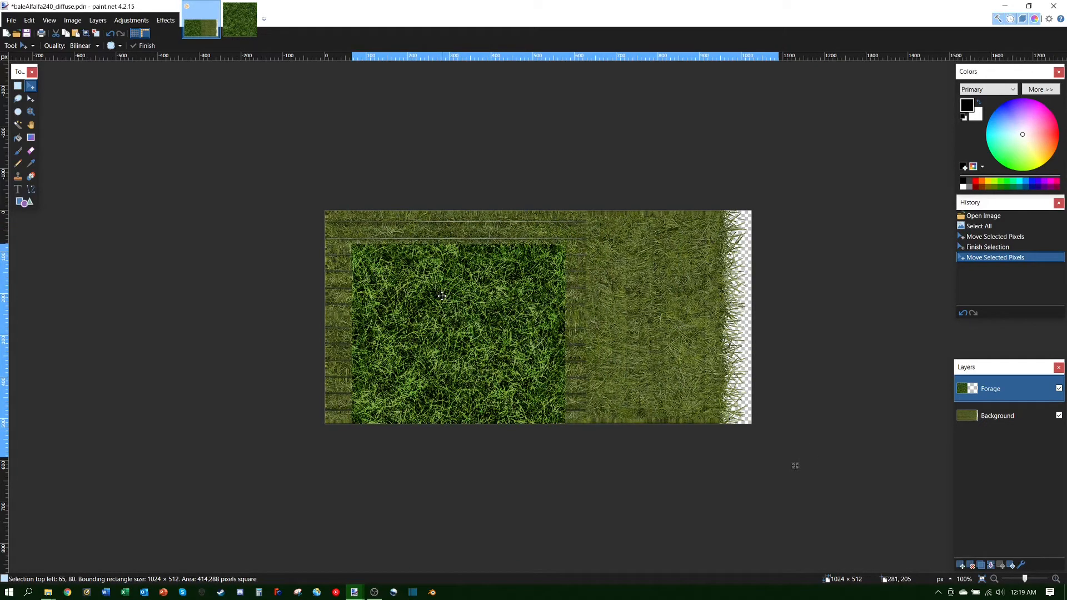
pyautogui.moveTo(441, 296); pyautogui.dragTo(508, 294)
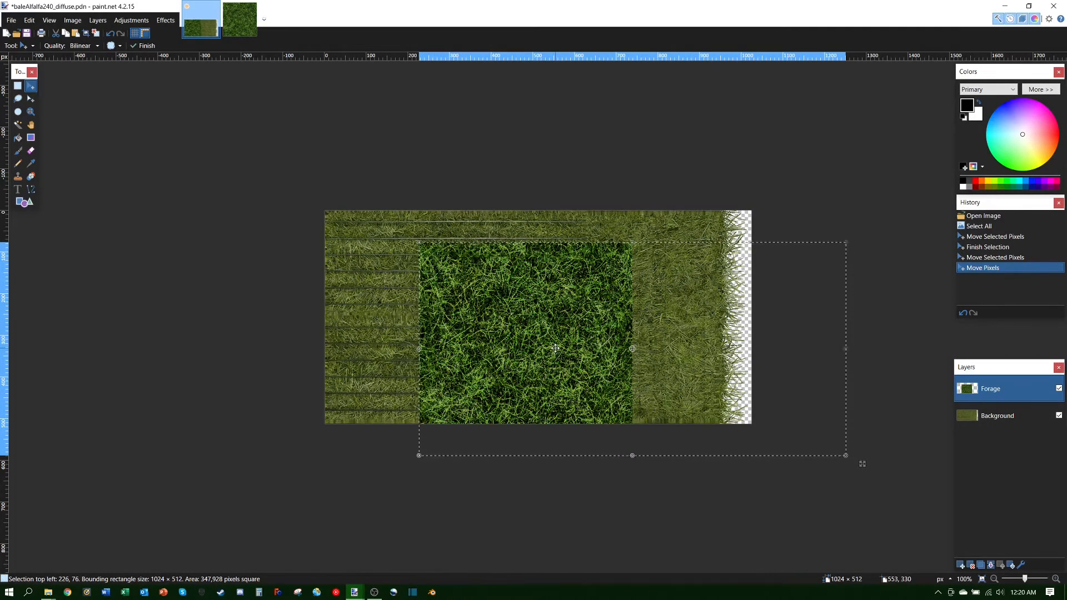
pyautogui.press('Delete')
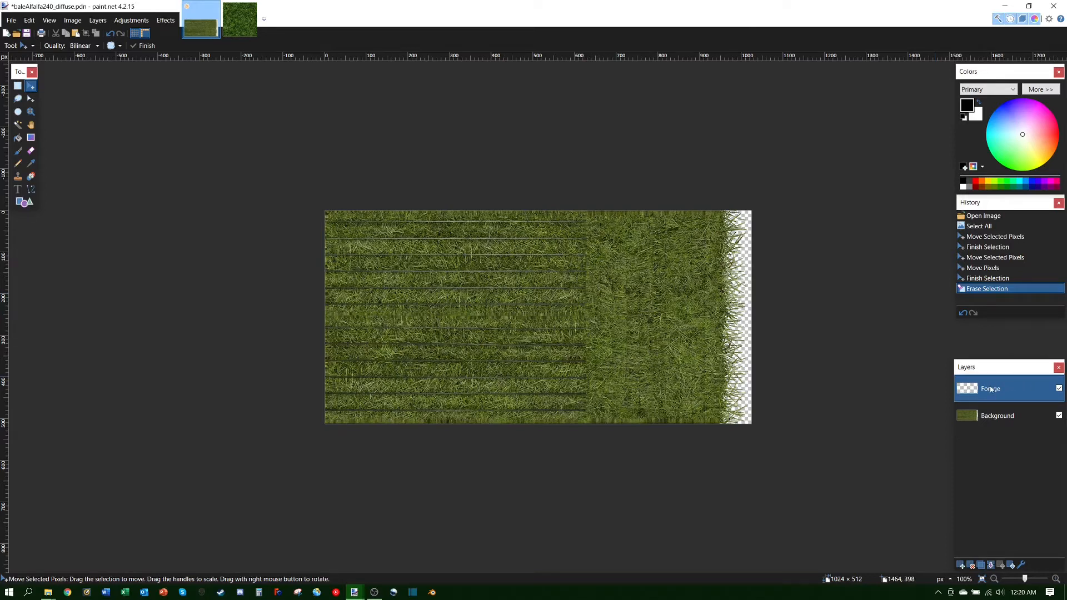
# Step: Copy all of alfalfa_diffuse.dds and paste it as 512 × 512 grass at 0, 0 on the Forage layer
pyautogui.click(240, 23)
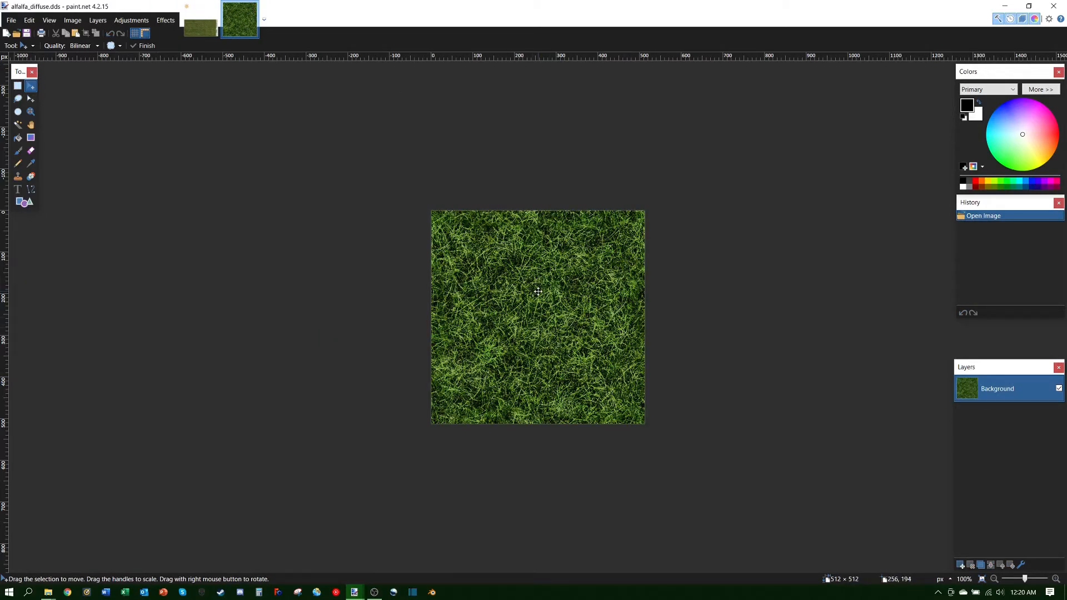
pyautogui.click(200, 27)
pyautogui.click(245, 21)
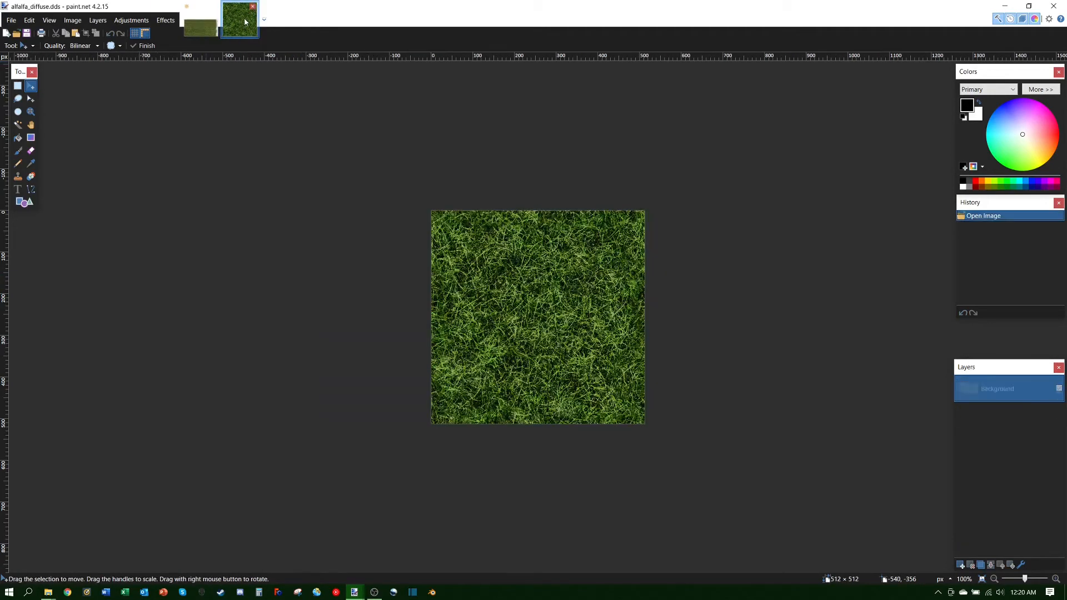
pyautogui.hotkey('ctrl', 'a')
pyautogui.click(554, 299)
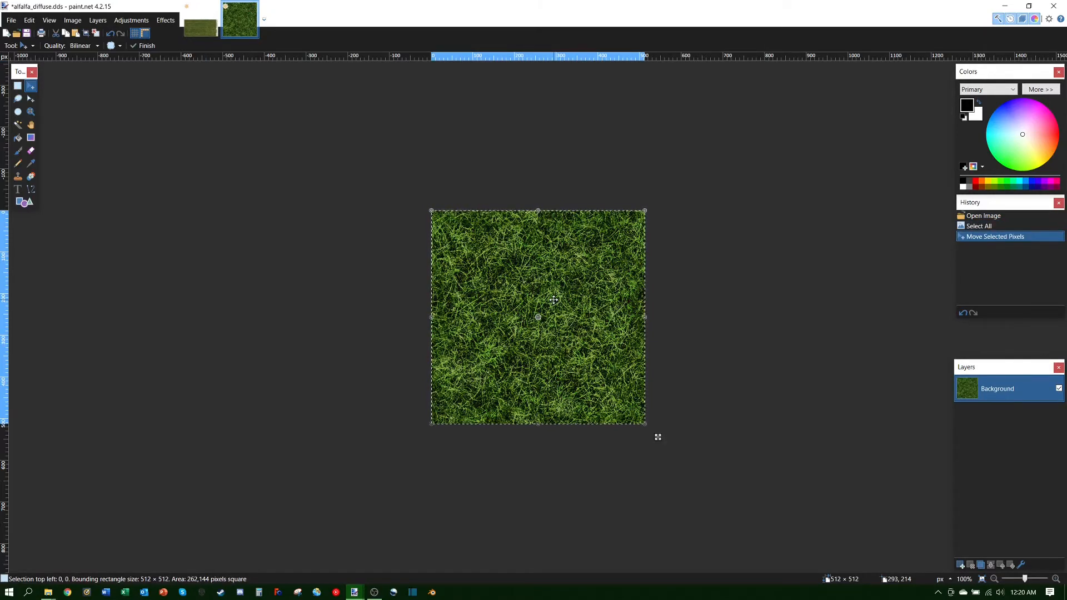
pyautogui.click(203, 32)
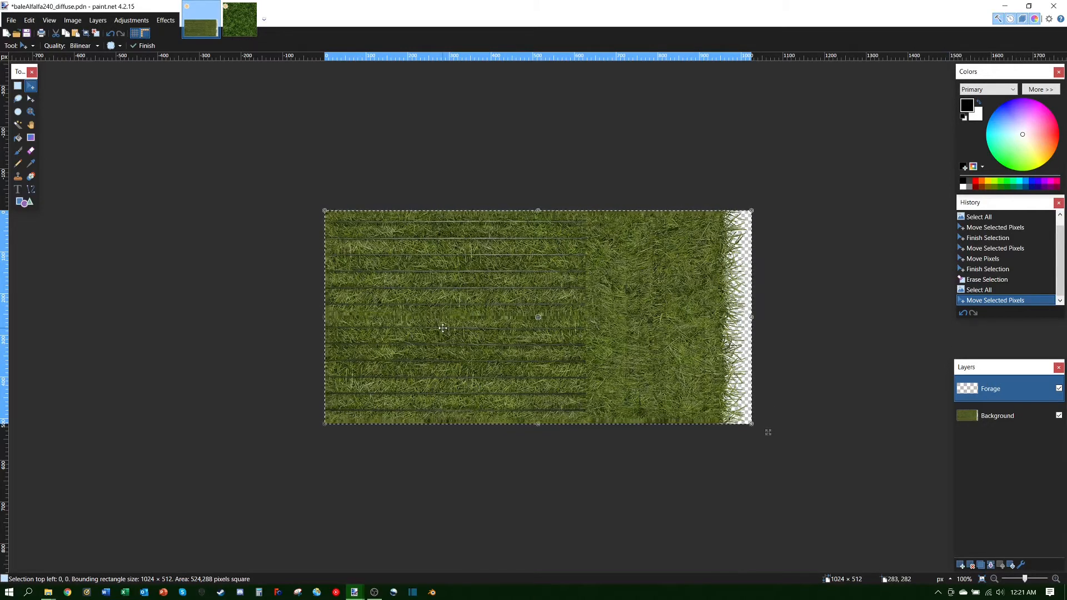
pyautogui.hotkey('ctrl', 'v')
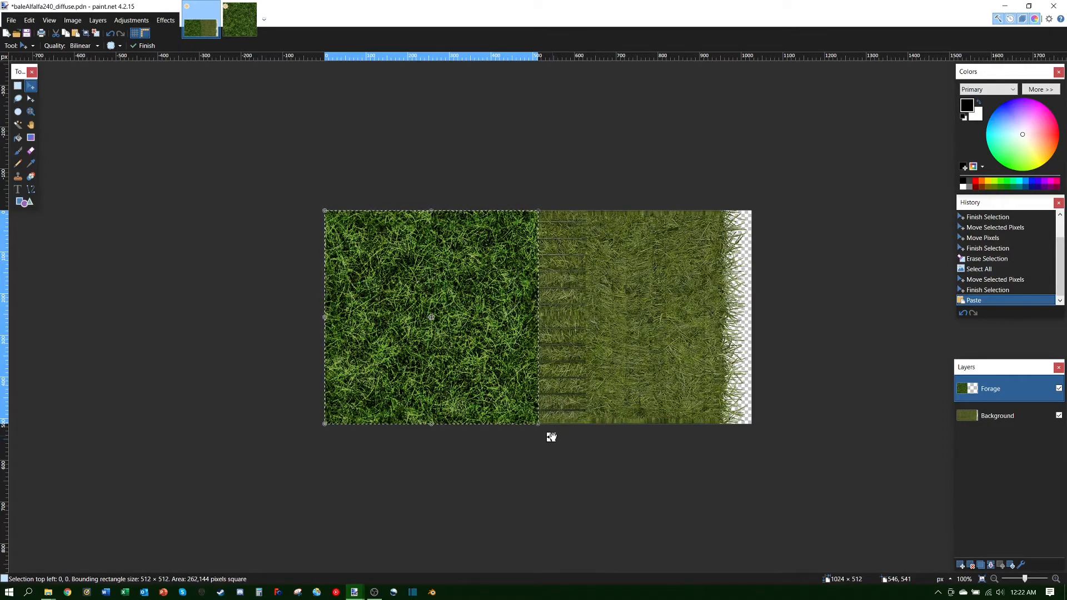
pyautogui.moveTo(551, 437); pyautogui.dragTo(551, 437)
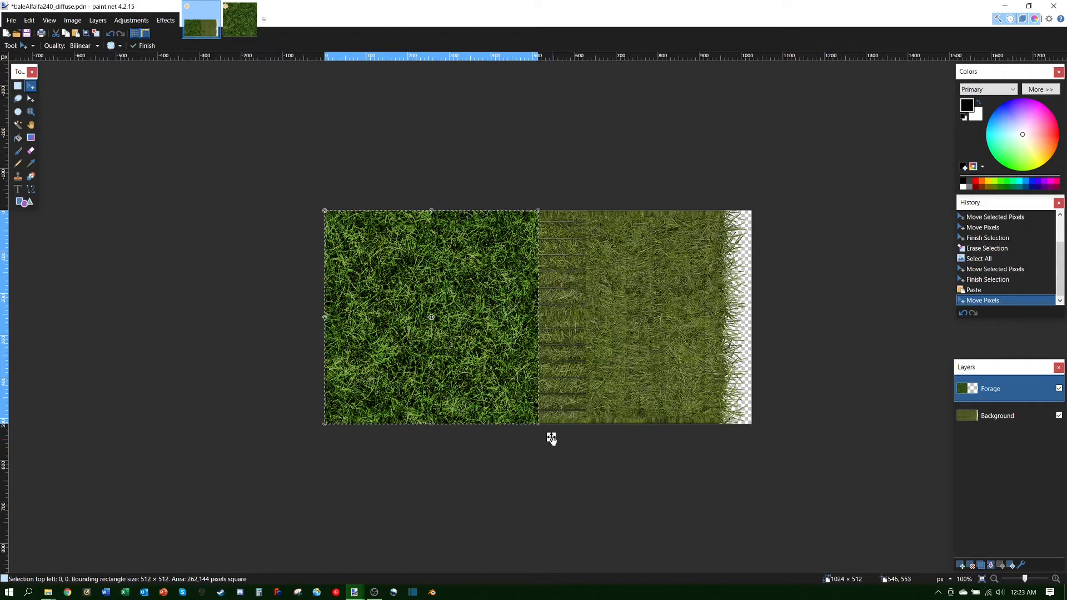
pyautogui.moveTo(551, 438); pyautogui.dragTo(539, 424)
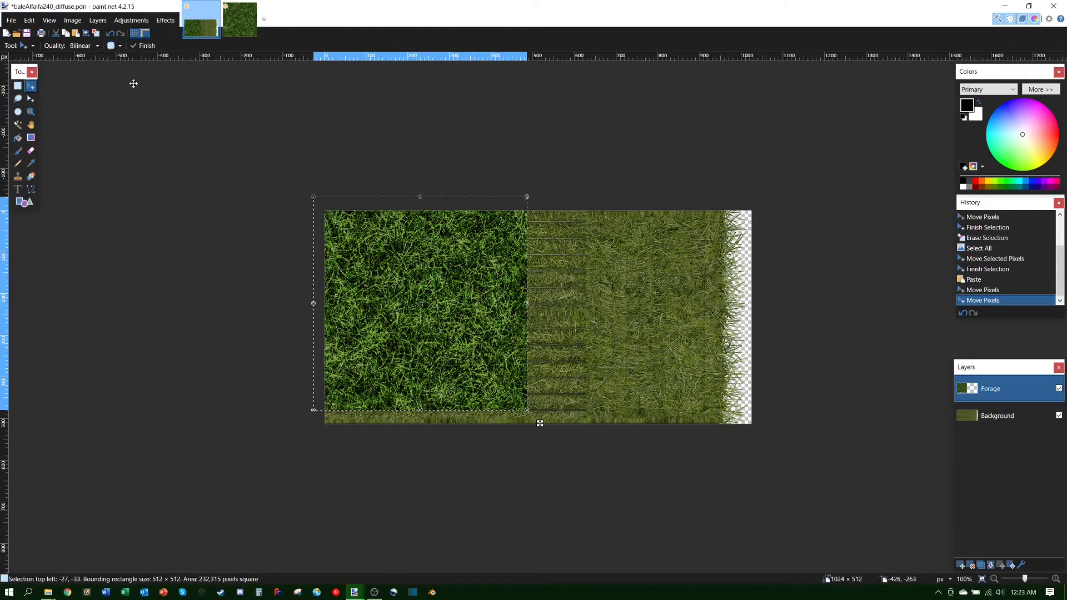
pyautogui.click(111, 34)
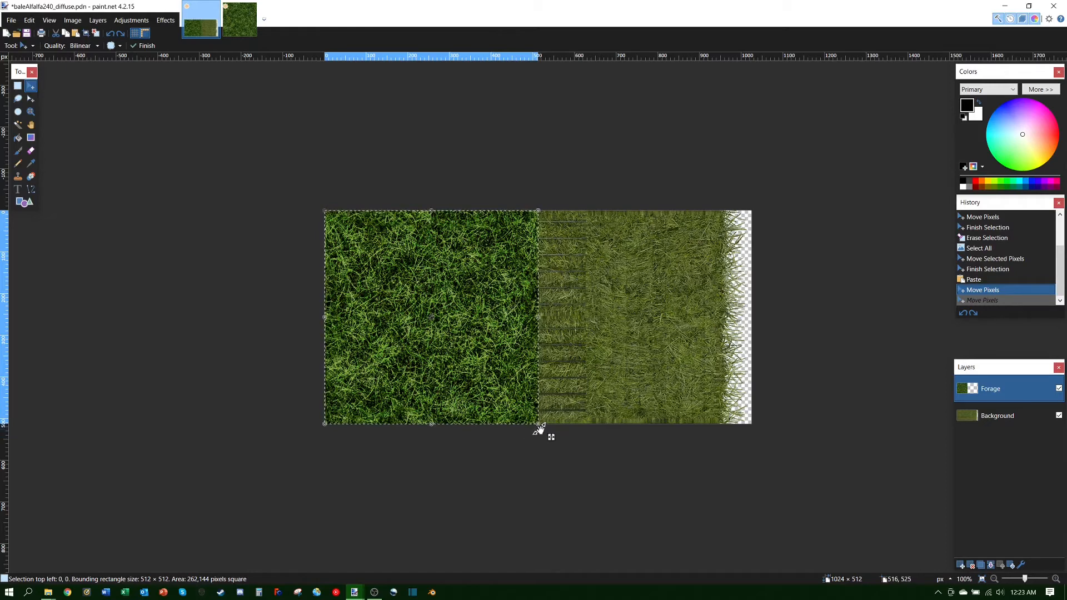
# Step: Roughly shrink the pasted grass into the top-left corner, to about 150 × 277
pyautogui.moveTo(539, 423); pyautogui.dragTo(385, 317)
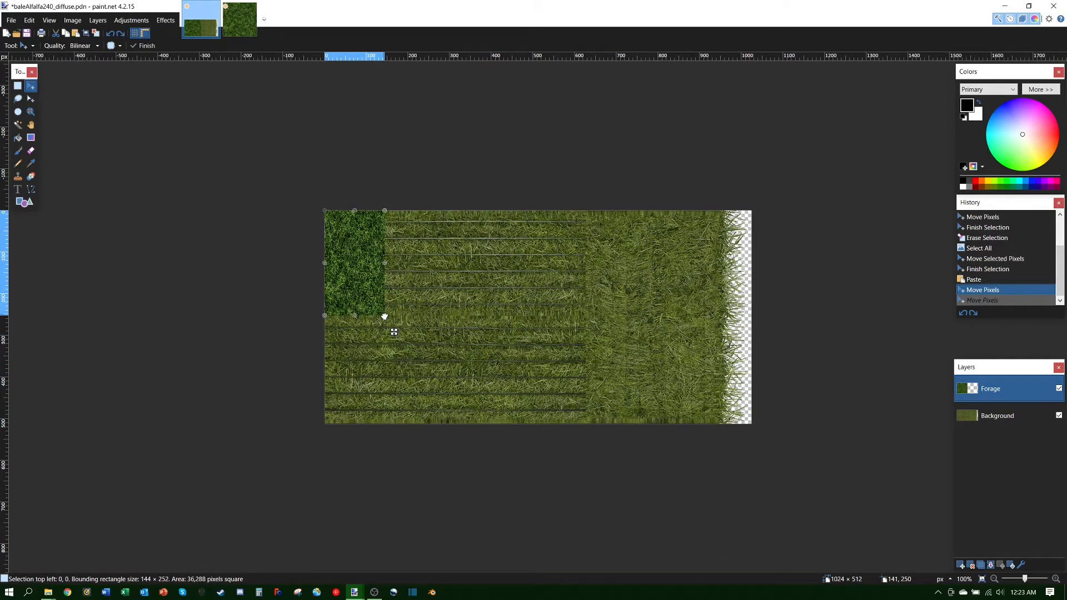
pyautogui.moveTo(385, 317); pyautogui.dragTo(408, 393)
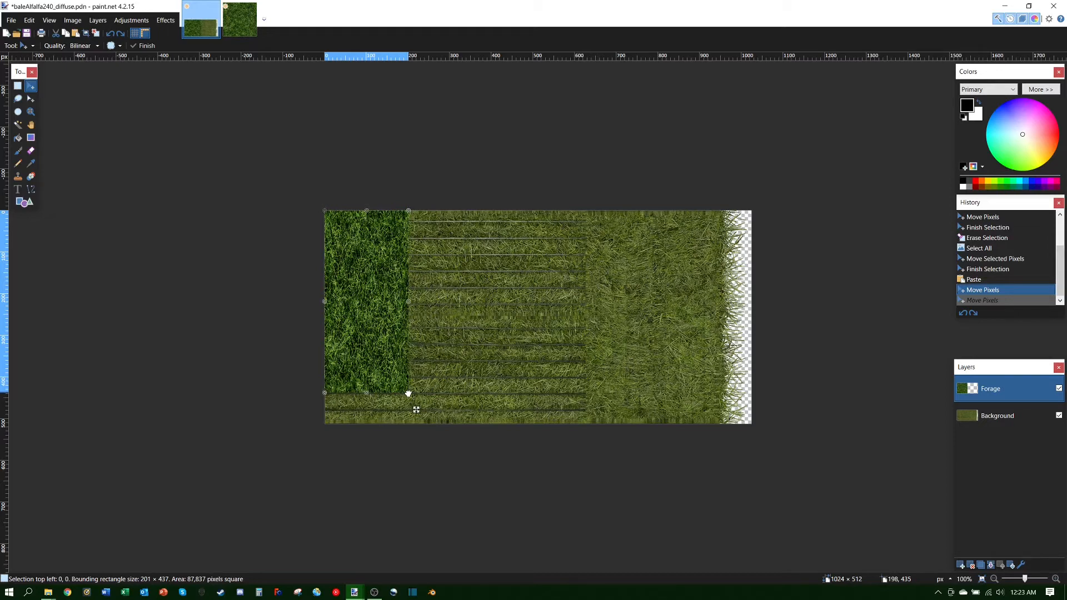
pyautogui.moveTo(408, 393)
pyautogui.mouseDown()
pyautogui.moveTo(393, 362)
pyautogui.moveTo(455, 374)
pyautogui.moveTo(420, 377)
pyautogui.mouseUp()
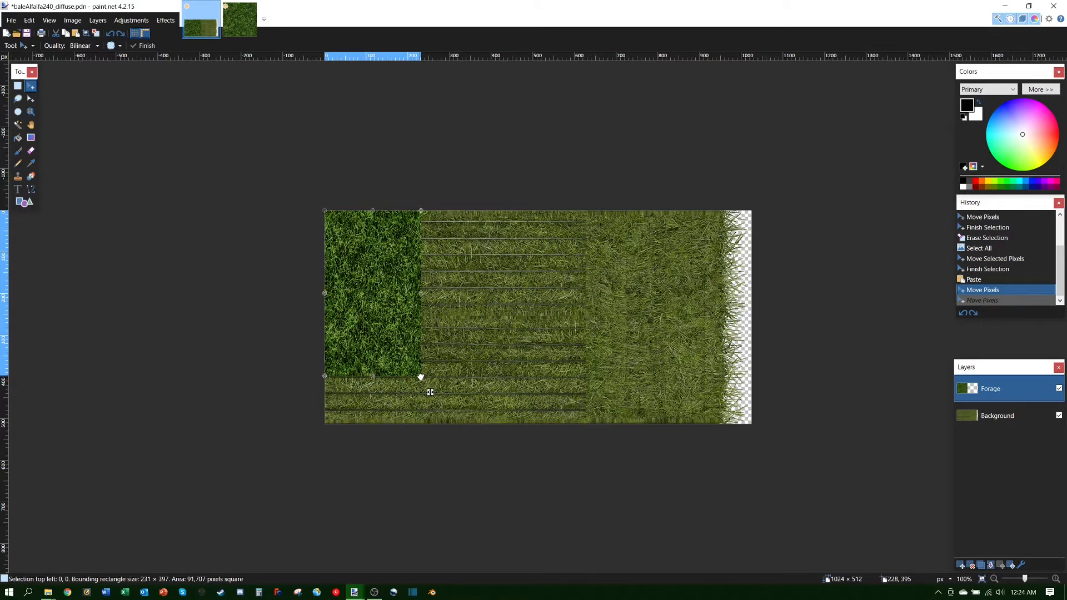
pyautogui.moveTo(419, 374); pyautogui.dragTo(382, 315)
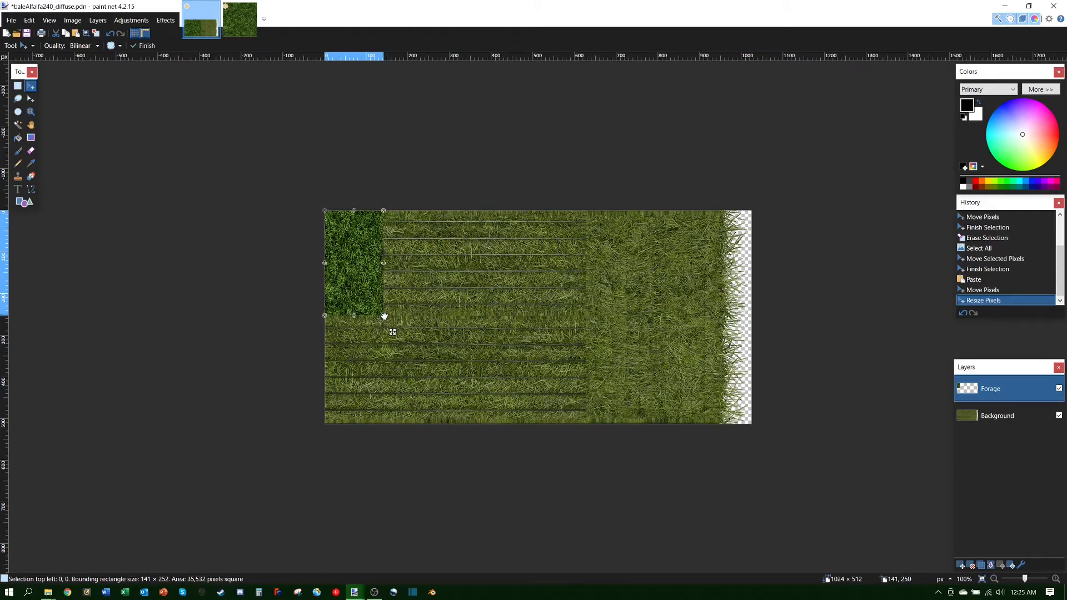
pyautogui.moveTo(384, 316); pyautogui.dragTo(378, 318)
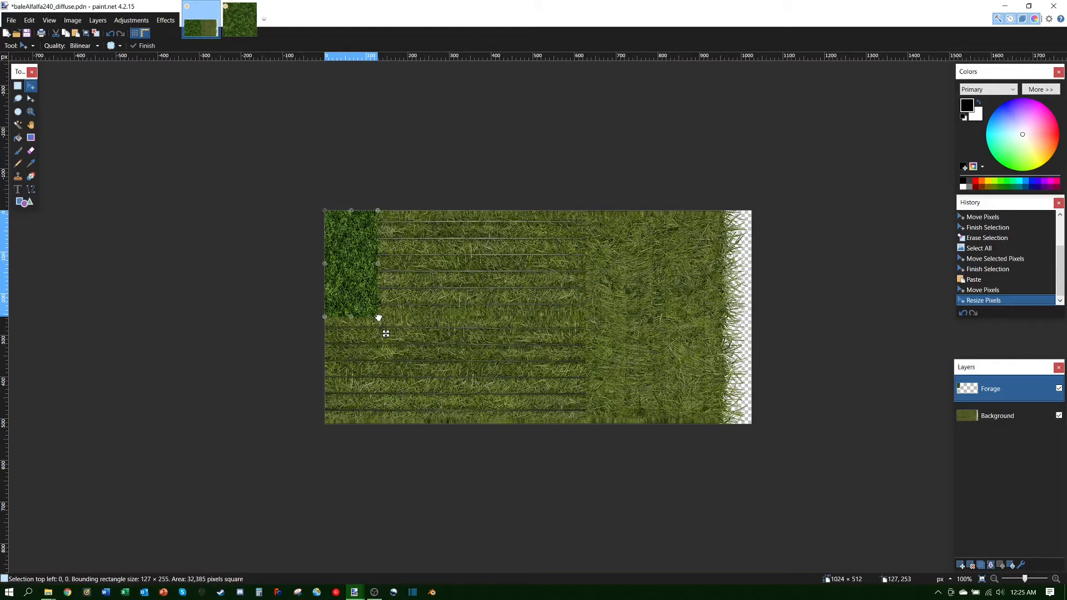
pyautogui.click(379, 318)
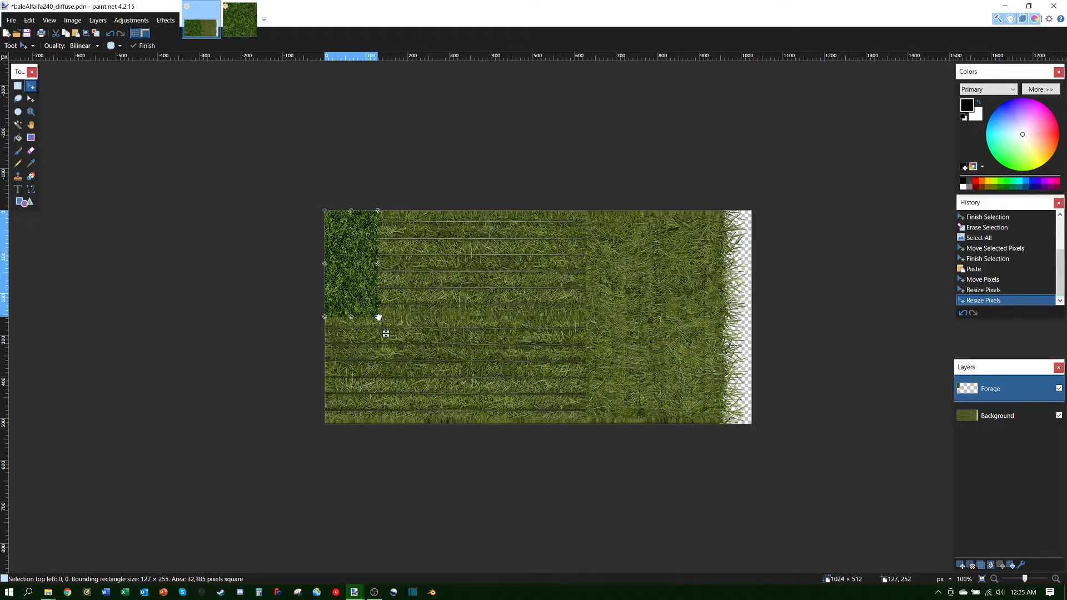
# Step: Fine-tune the grass patch to exactly 125 × 256 pixels at 0, 0 and commit it
pyautogui.moveTo(378, 317); pyautogui.dragTo(377, 317)
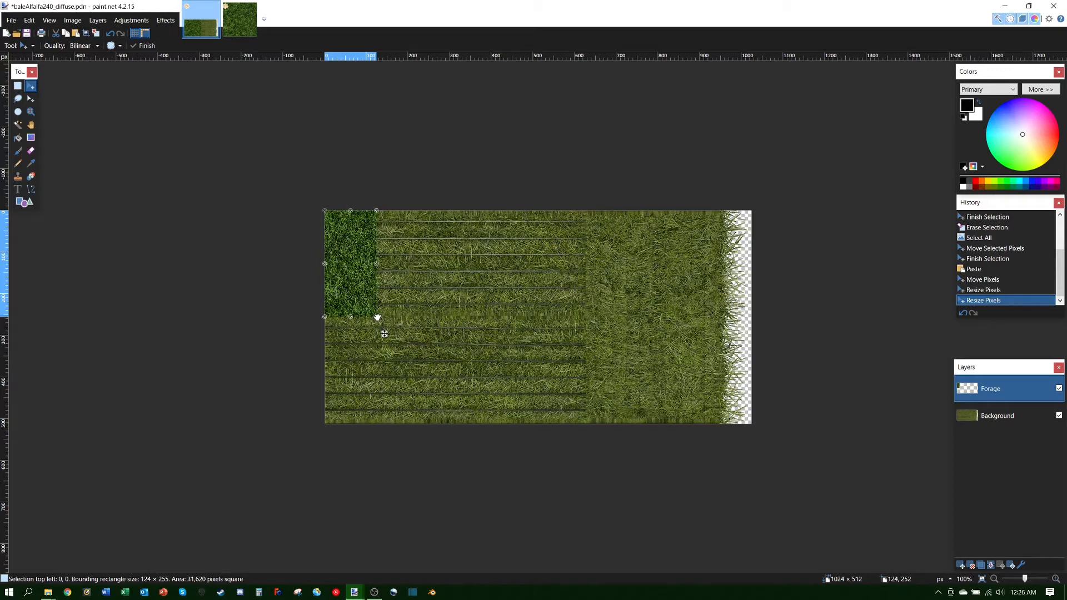
pyautogui.moveTo(378, 317); pyautogui.dragTo(377, 317)
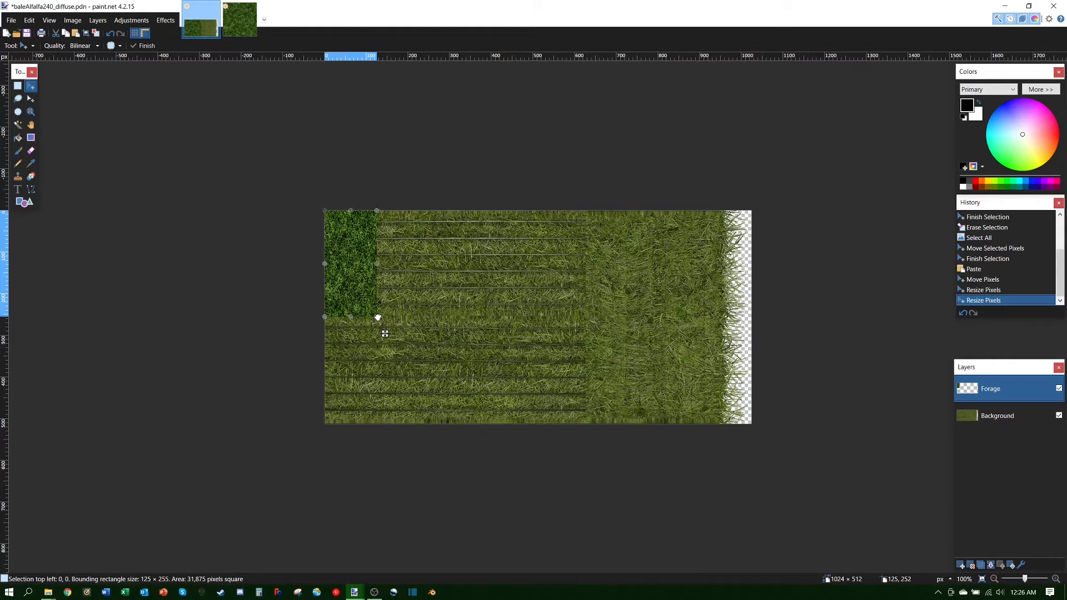
pyautogui.moveTo(377, 317); pyautogui.dragTo(378, 317)
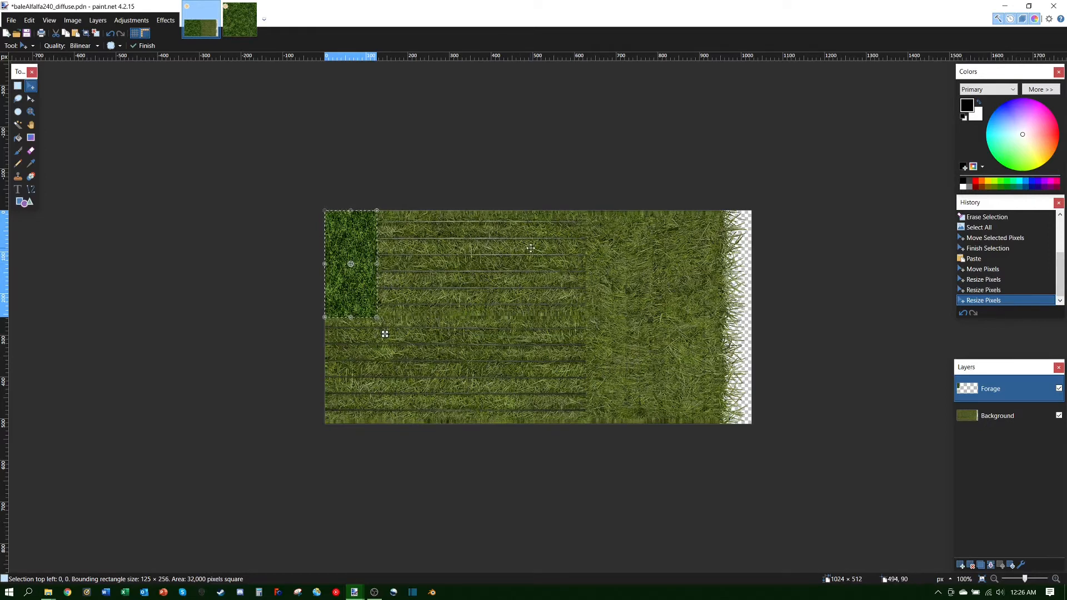
pyautogui.click(360, 284)
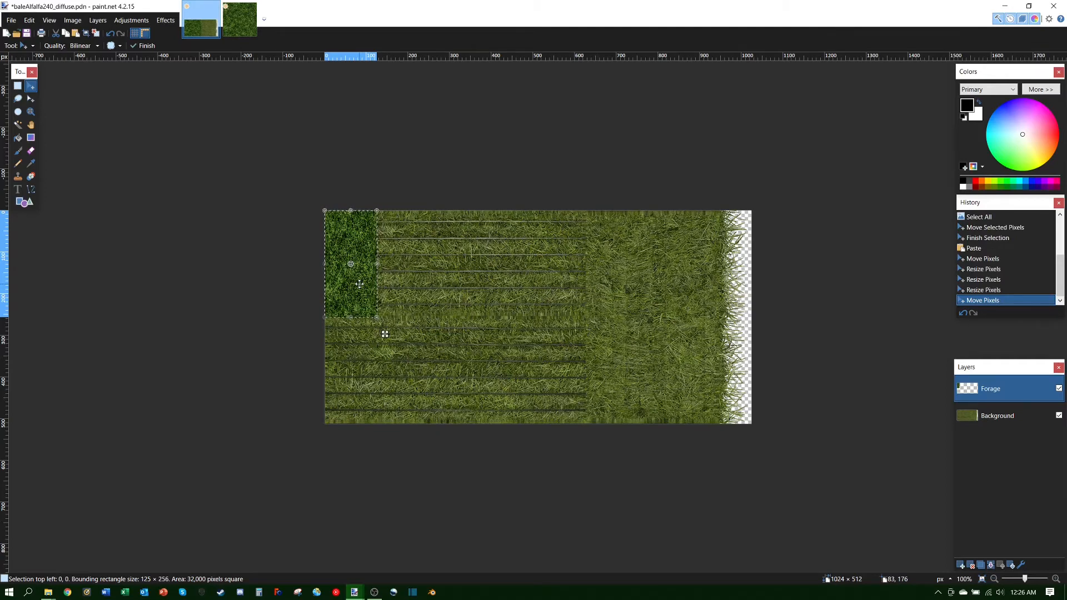
# Step: Paste another grass copy and drag it right of the first patch, to about 133, 9
pyautogui.hotkey('ctrl', 'v')
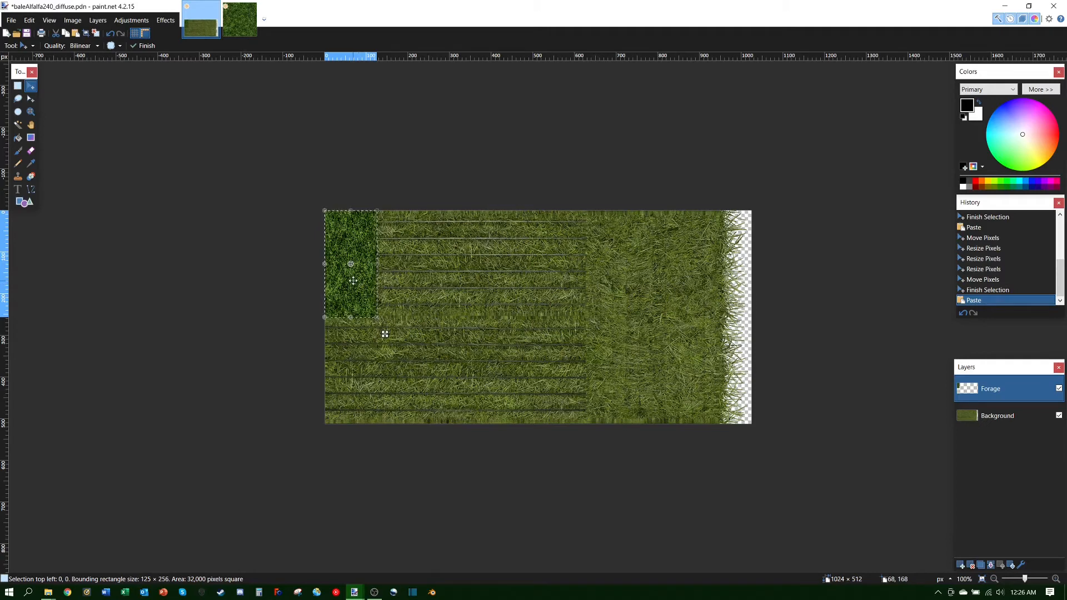
pyautogui.moveTo(353, 281); pyautogui.dragTo(353, 281)
pyautogui.moveTo(353, 280)
pyautogui.mouseDown()
pyautogui.moveTo(378, 298)
pyautogui.moveTo(452, 302)
pyautogui.moveTo(449, 311)
pyautogui.moveTo(403, 286)
pyautogui.moveTo(417, 283)
pyautogui.moveTo(353, 281)
pyautogui.mouseUp()
pyautogui.moveTo(353, 281); pyautogui.dragTo(408, 284)
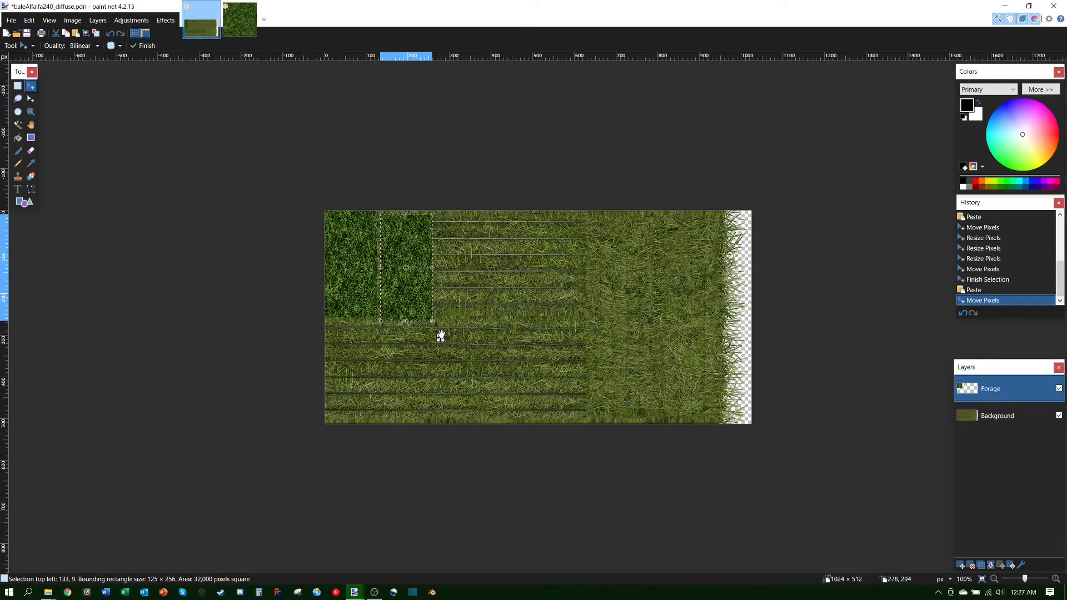
# Step: Nudge the second grass patch with the arrow keys until it sits flush at 125, 0
pyautogui.press('Up')
pyautogui.press('Up')
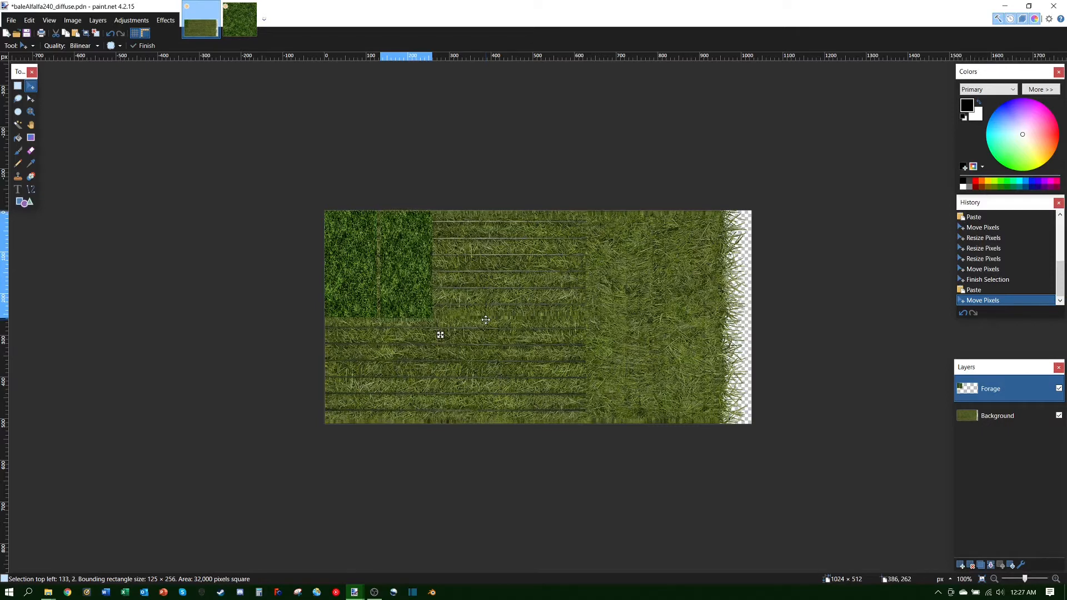
pyautogui.moveTo(485, 320); pyautogui.dragTo(485, 320)
pyautogui.press('Down')
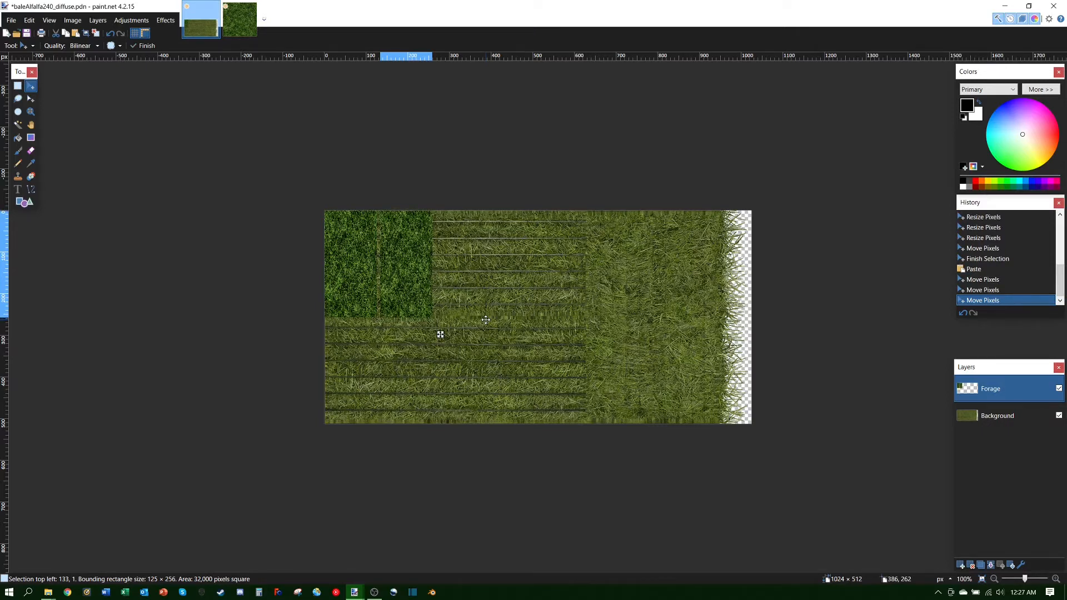
pyautogui.moveTo(486, 319); pyautogui.dragTo(486, 319)
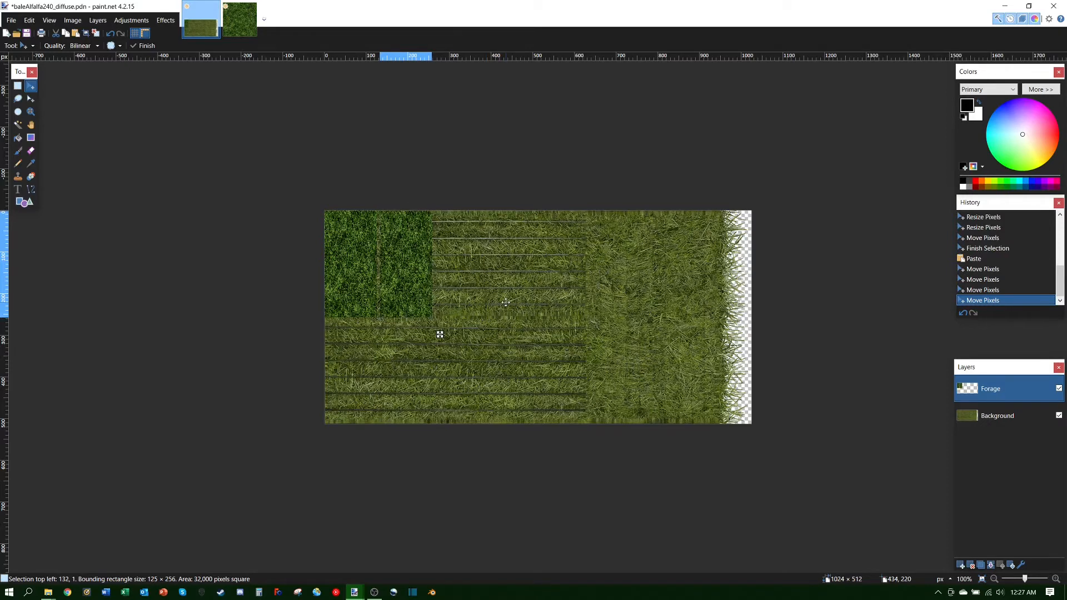
pyautogui.click(506, 302)
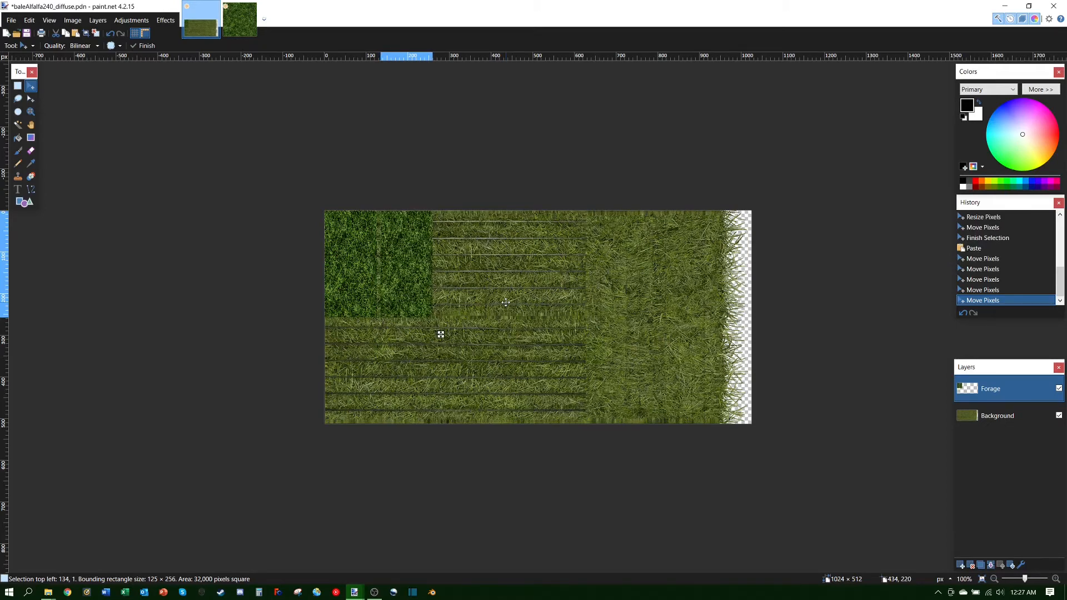
pyautogui.press('Left')
pyautogui.press('Left')
pyautogui.press('Left')
pyautogui.click(400, 287)
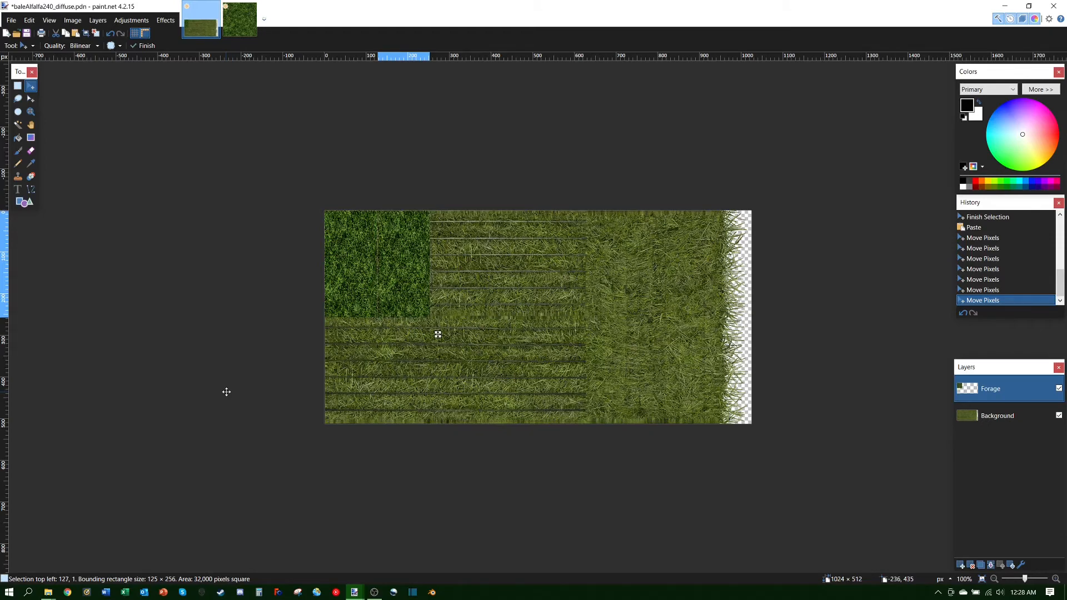
pyautogui.click(226, 391)
pyautogui.click(226, 392)
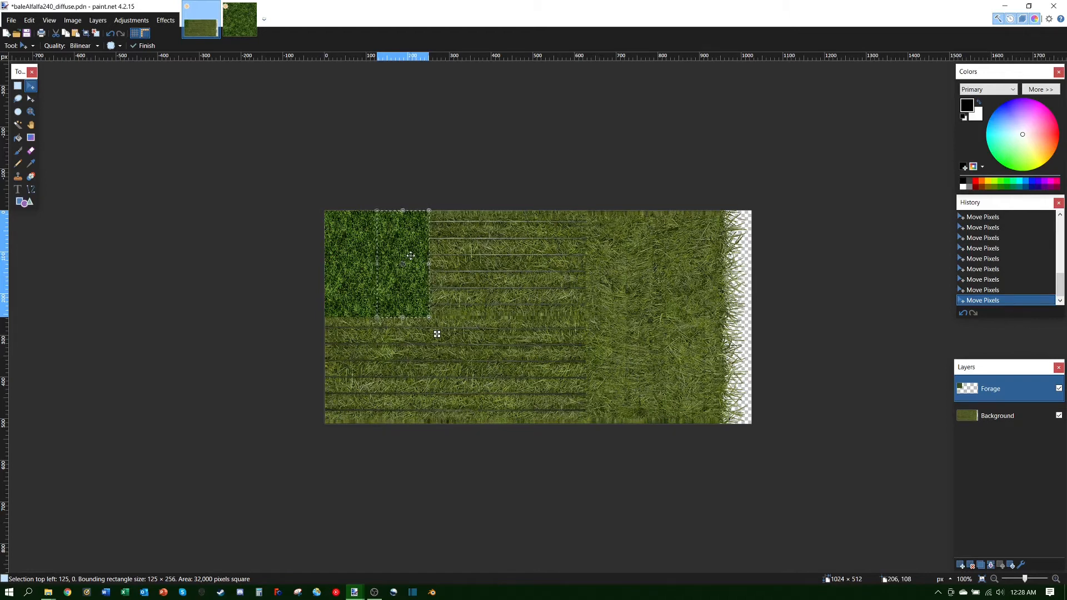
# Step: Paste three grass copies at x=250, 375 and 500 along the top, then paste one more
pyautogui.hotkey('ctrl', 'v')
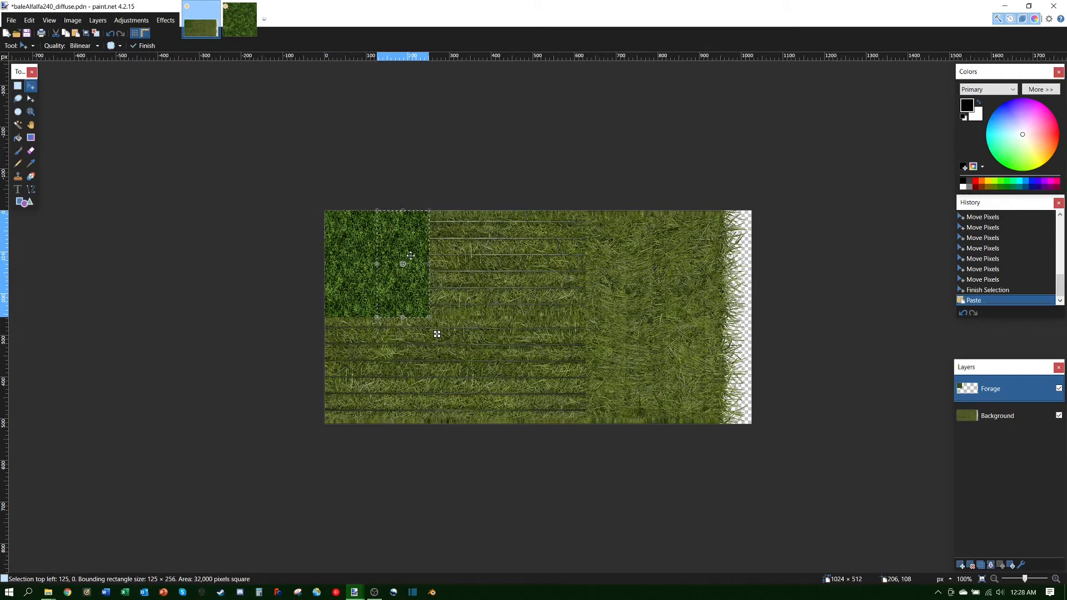
pyautogui.moveTo(437, 334); pyautogui.dragTo(489, 334)
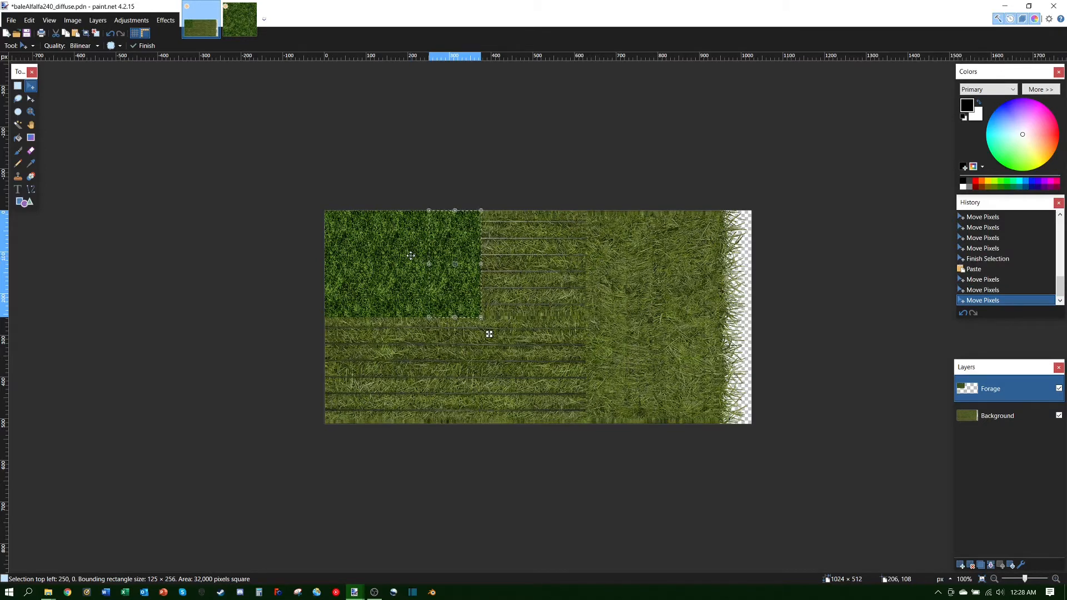
pyautogui.hotkey('ctrl', 'v')
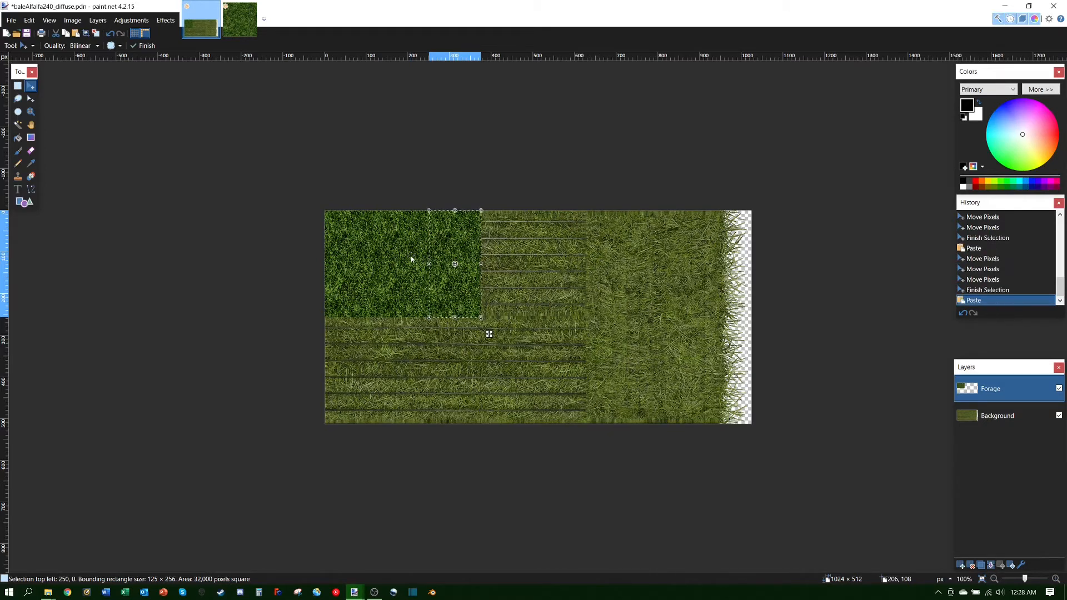
pyautogui.moveTo(489, 334); pyautogui.dragTo(541, 334)
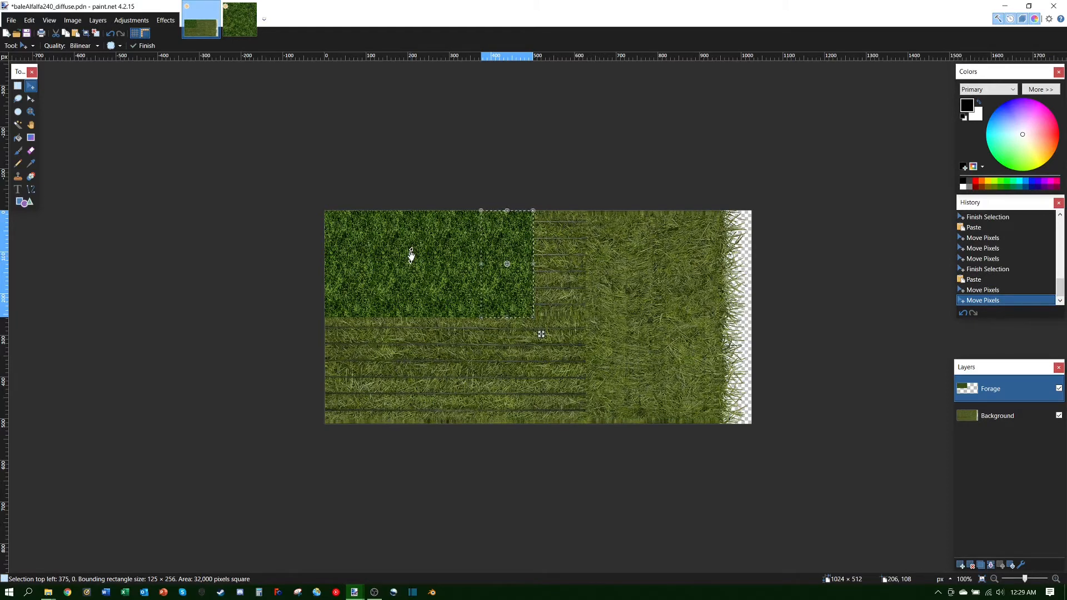
pyautogui.hotkey('ctrl', 'v')
pyautogui.moveTo(541, 334); pyautogui.dragTo(594, 334)
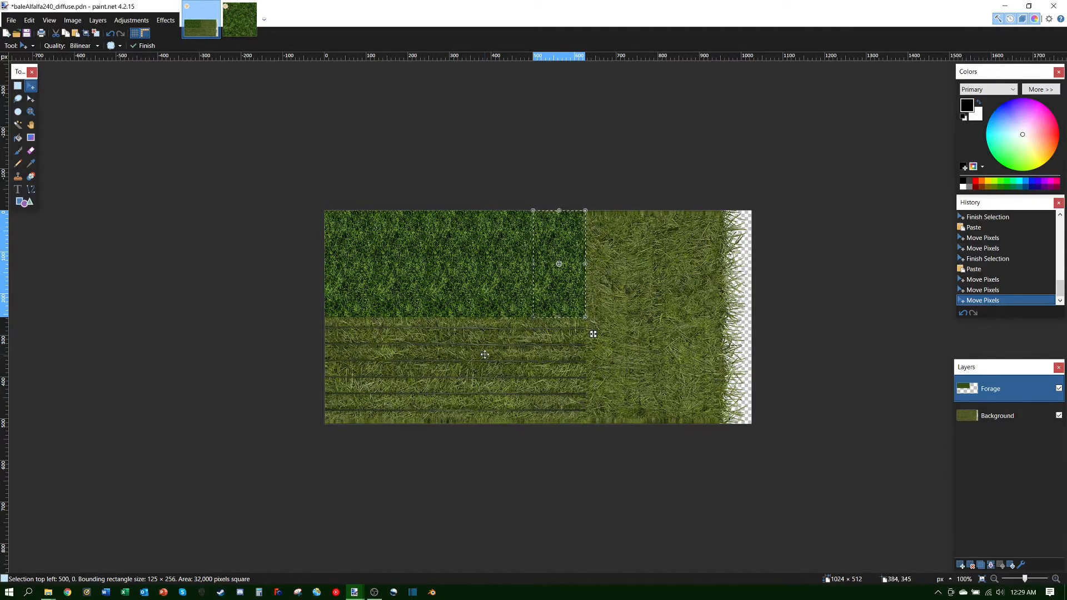
pyautogui.hotkey('ctrl', 'v')
pyautogui.press('Down')
pyautogui.press('Down')
pyautogui.press('Down')
pyautogui.press('Down')
pyautogui.press('Down')
pyautogui.press('Down')
pyautogui.press('Down')
pyautogui.press('Down')
pyautogui.press('Down')
pyautogui.press('Down')
pyautogui.press('Down')
pyautogui.press('Down')
pyautogui.press('Down')
pyautogui.press('Down')
pyautogui.press('Down')
pyautogui.press('Down')
pyautogui.press('Down')
pyautogui.press('Down')
pyautogui.press('Down')
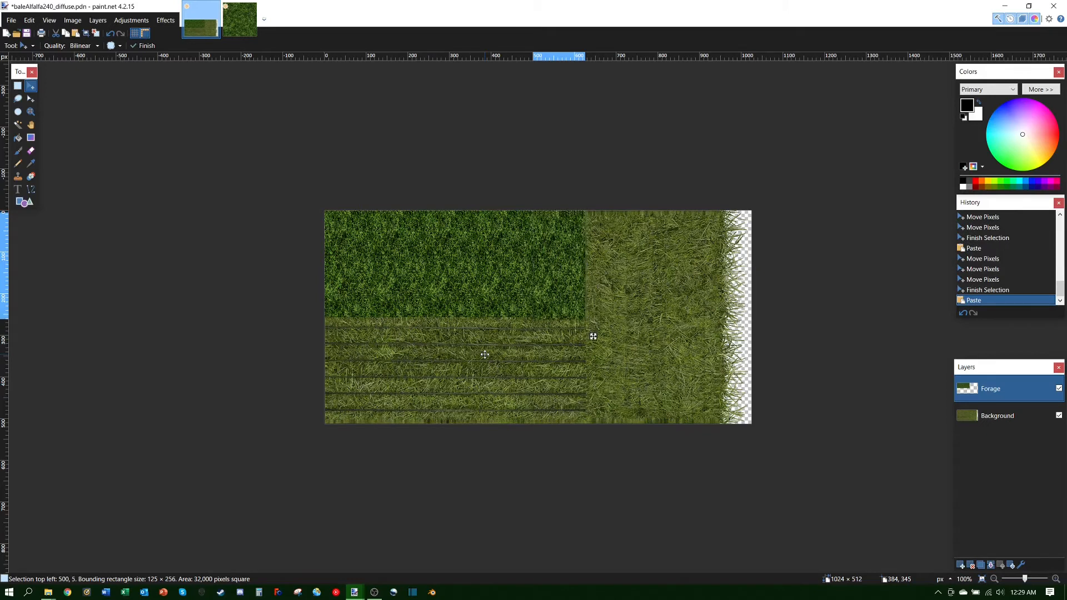
# Step: Move the newest grass copy to the bottom-left corner at 0, 257, beneath the first patch
pyautogui.press('Down')
pyautogui.press('Down')
pyautogui.press('Down')
pyautogui.press('Down')
pyautogui.press('Down')
pyautogui.press('Down')
pyautogui.press('Down')
pyautogui.press('Down')
pyautogui.press('Down')
pyautogui.press('Down')
pyautogui.press('Down')
pyautogui.press('Down')
pyautogui.press('Down')
pyautogui.press('Down')
pyautogui.press('Down')
pyautogui.press('Down')
pyautogui.press('Down')
pyautogui.press('Down')
pyautogui.press('Down')
pyautogui.press('Down')
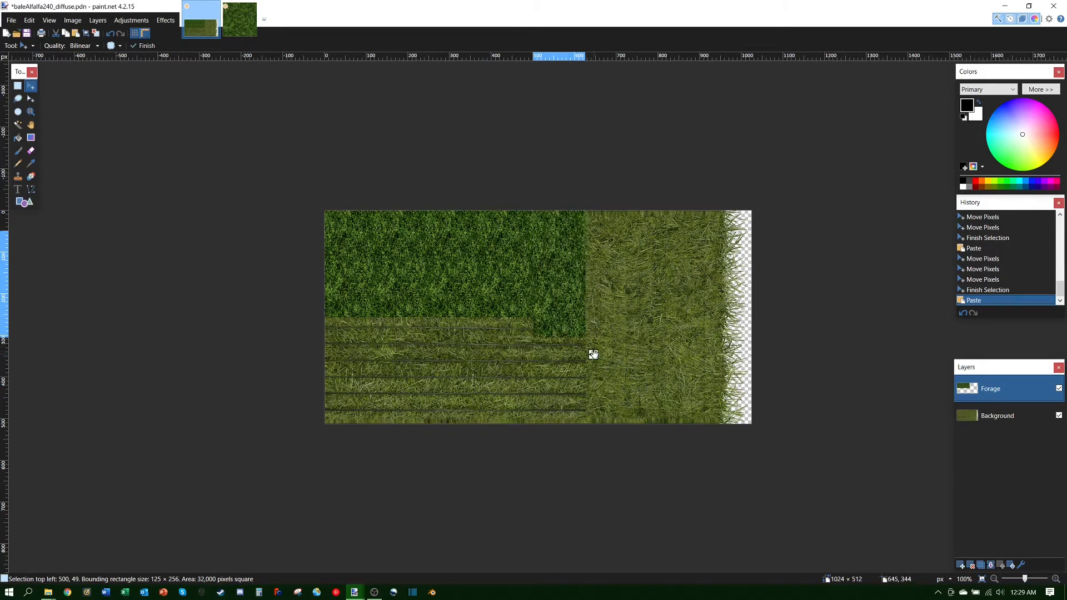
pyautogui.moveTo(591, 355); pyautogui.dragTo(386, 440)
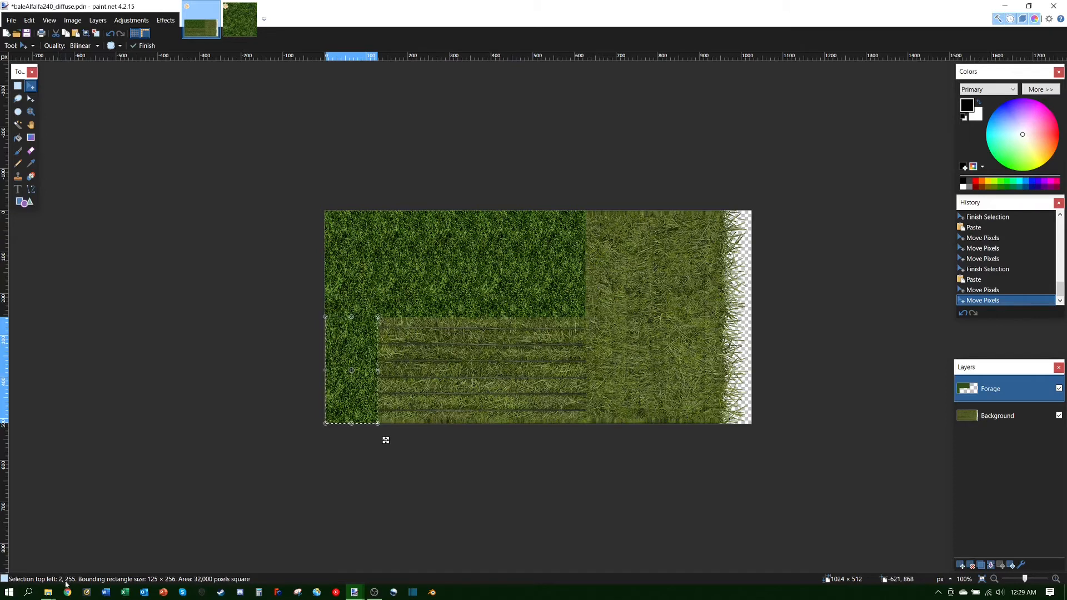
pyautogui.press('Down')
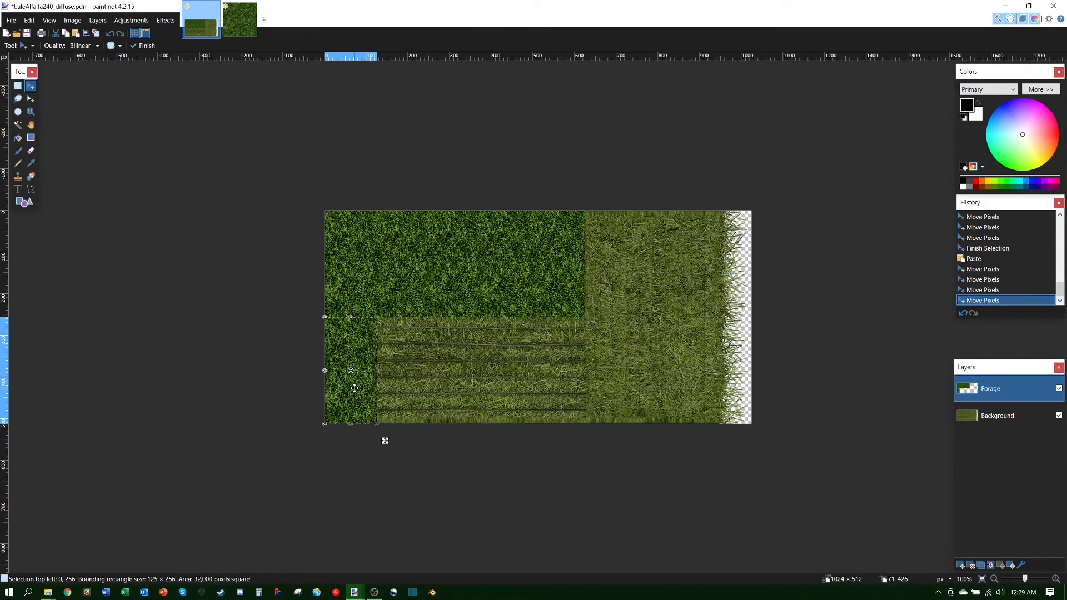
pyautogui.press('Down')
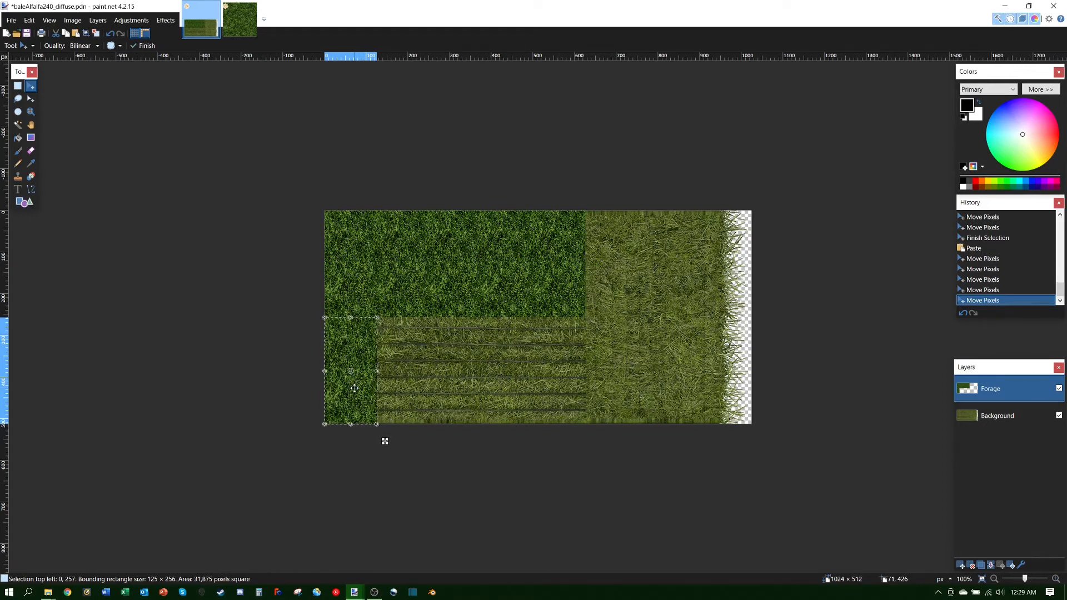
pyautogui.press('Up')
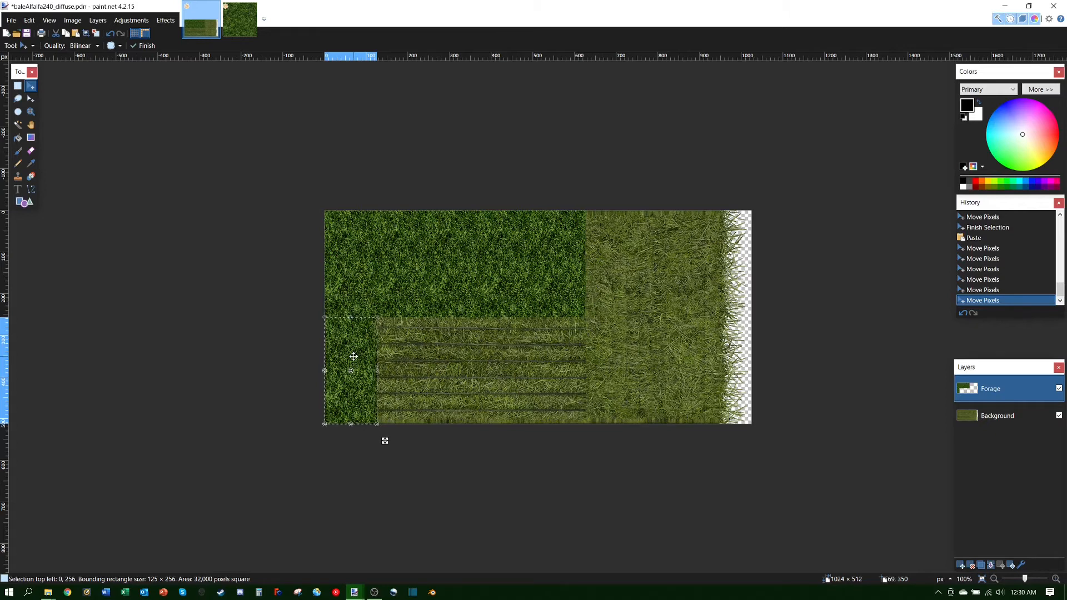
# Step: Paste a grass copy and nudge it to 125, 256 beside the corner patch, then paste another
pyautogui.hotkey('ctrl', 'v')
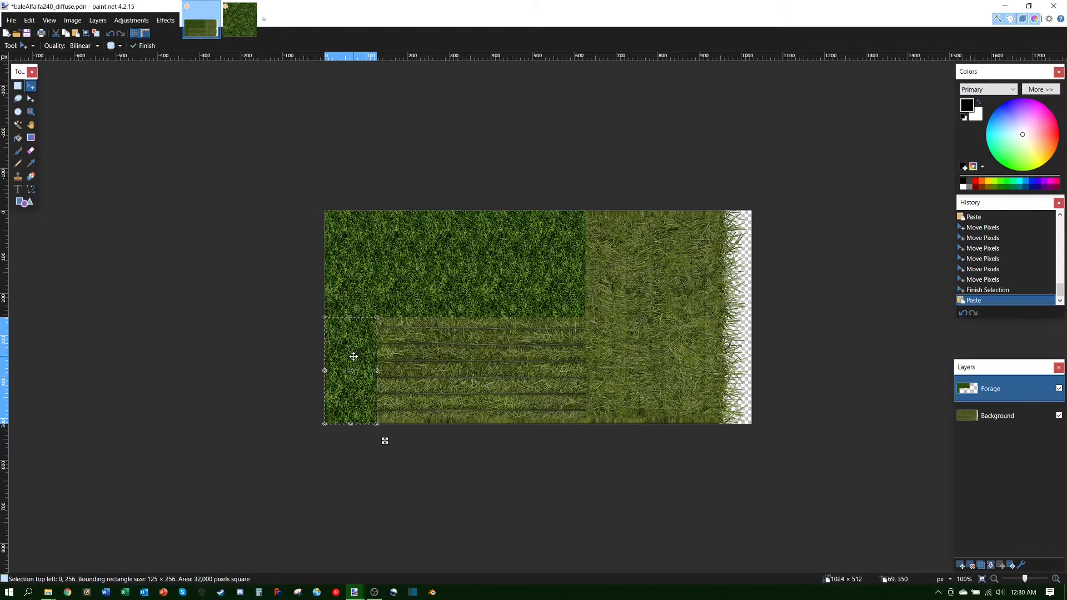
pyautogui.press('Right')
pyautogui.press('Right')
pyautogui.press('Right')
pyautogui.press('Right')
pyautogui.press('Right')
pyautogui.press('Right')
pyautogui.press('Right')
pyautogui.press('Right')
pyautogui.press('Right')
pyautogui.press('Right')
pyautogui.press('Right')
pyautogui.press('Right')
pyautogui.press('Right')
pyautogui.press('Right')
pyautogui.press('Right')
pyautogui.press('Right')
pyautogui.press('Right')
pyautogui.press('Right')
pyautogui.press('Right')
pyautogui.press('Right')
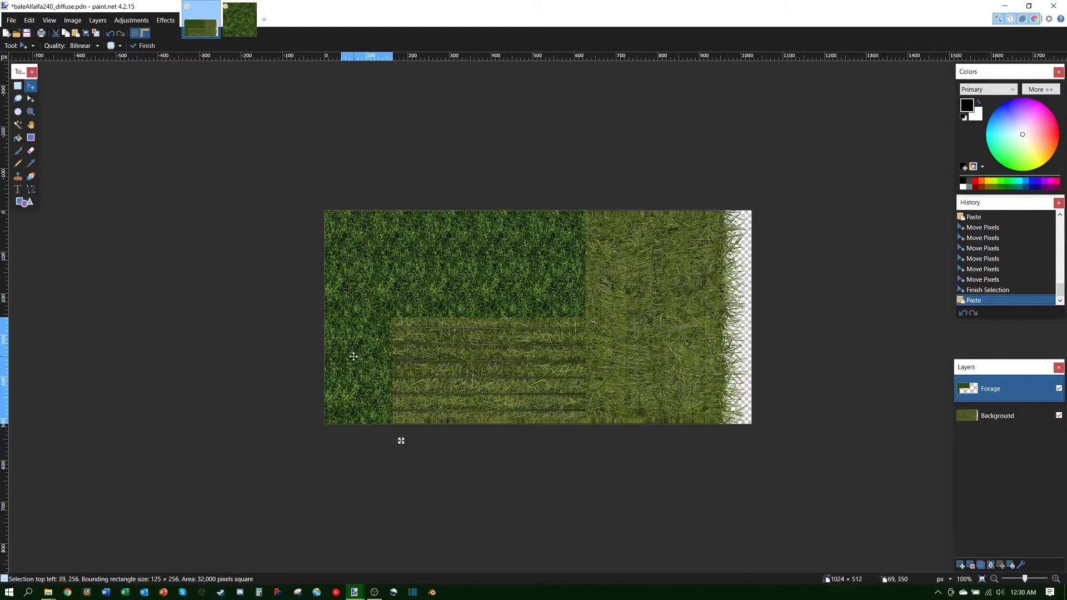
pyautogui.press('Right')
pyautogui.press('Right')
pyautogui.press('Right')
pyautogui.press('Right')
pyautogui.press('Right')
pyautogui.press('Right')
pyautogui.press('Right')
pyautogui.press('Right')
pyautogui.press('Right')
pyautogui.press('Right')
pyautogui.press('Right')
pyautogui.press('Right')
pyautogui.press('Right')
pyautogui.press('Right')
pyautogui.press('Right')
pyautogui.press('Right')
pyautogui.press('Right')
pyautogui.press('Right')
pyautogui.press('Right')
pyautogui.press('Right')
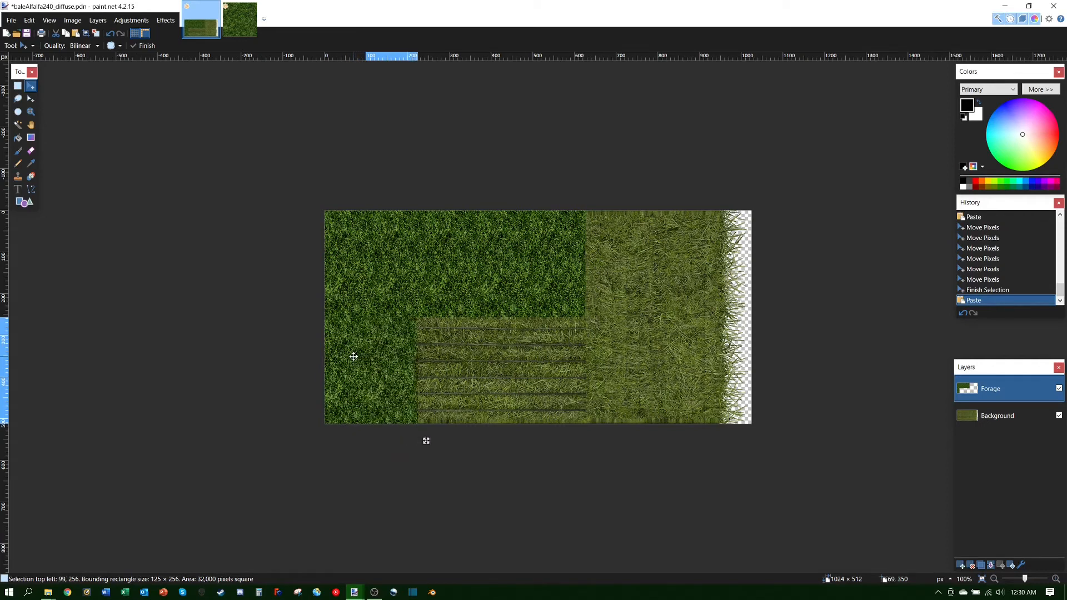
pyautogui.press('Right')
pyautogui.press('Right')
pyautogui.press('Right')
pyautogui.press('Right')
pyautogui.press('Right')
pyautogui.press('Right')
pyautogui.press('Right')
pyautogui.press('Right')
pyautogui.press('Right')
pyautogui.press('Right')
pyautogui.press('Right')
pyautogui.press('Right')
pyautogui.press('Right')
pyautogui.press('Right')
pyautogui.press('Right')
pyautogui.press('Right')
pyautogui.press('Right')
pyautogui.press('Right')
pyautogui.press('Right')
pyautogui.press('Right')
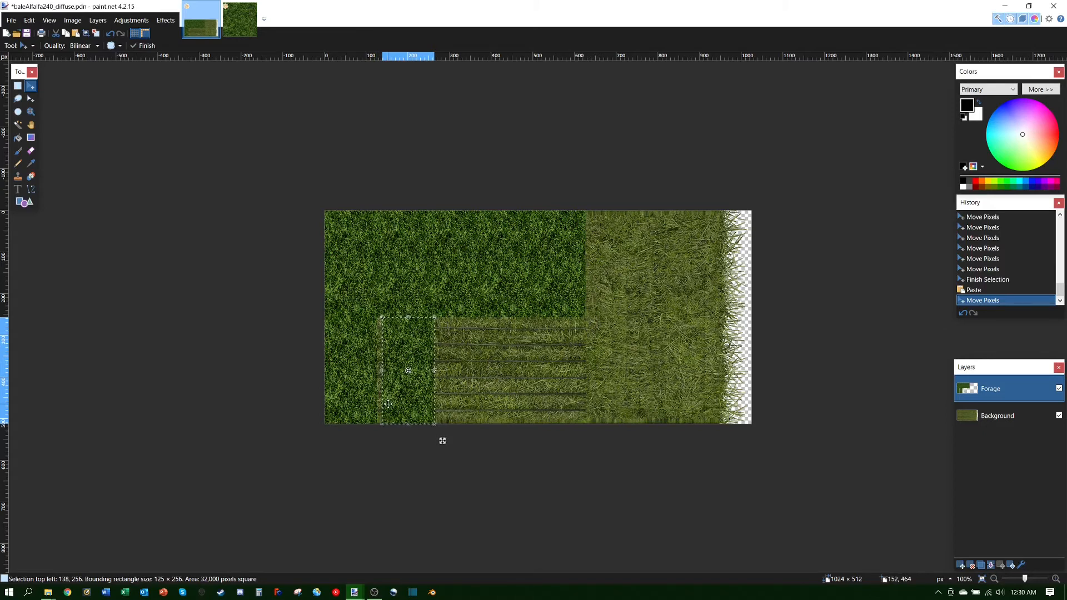
pyautogui.press('Left')
pyautogui.press('Left')
pyautogui.press('Left')
pyautogui.press('Left')
pyautogui.press('Left')
pyautogui.press('Left')
pyautogui.press('Left')
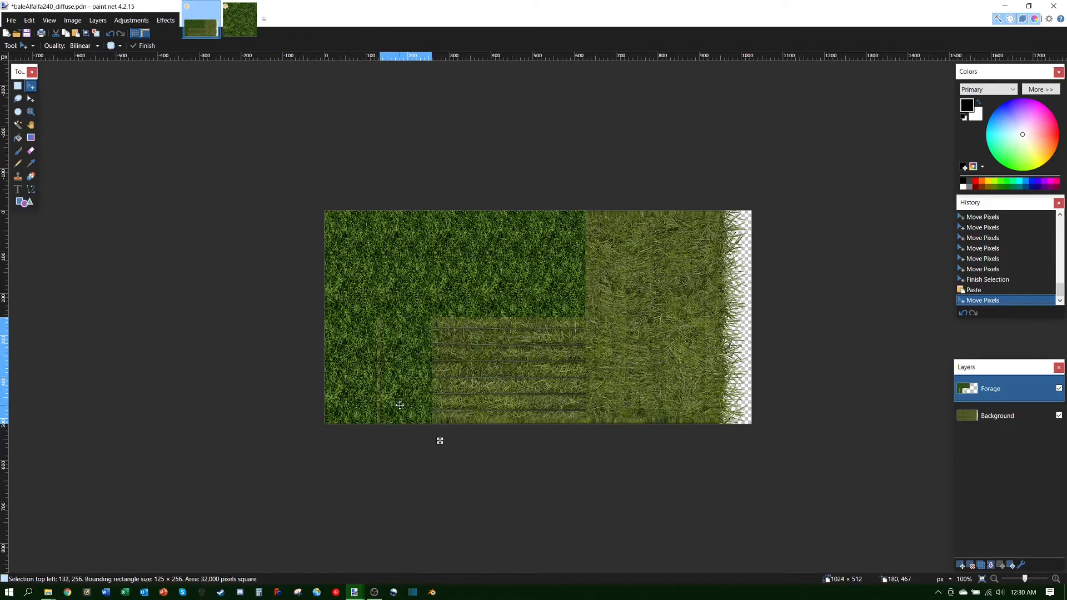
pyautogui.press('Left')
pyautogui.press('Left')
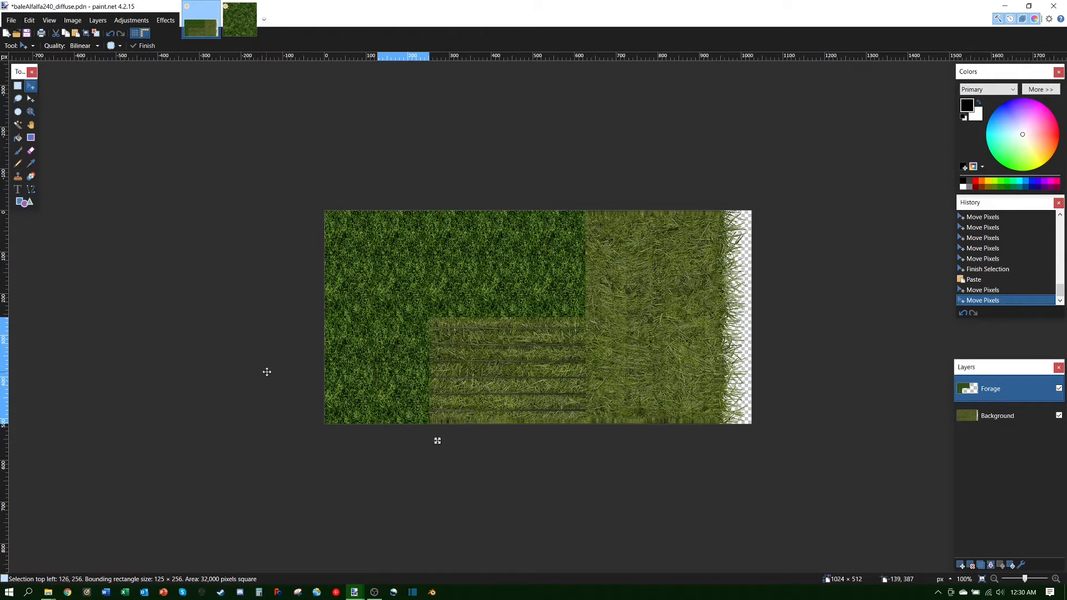
pyautogui.click(267, 371)
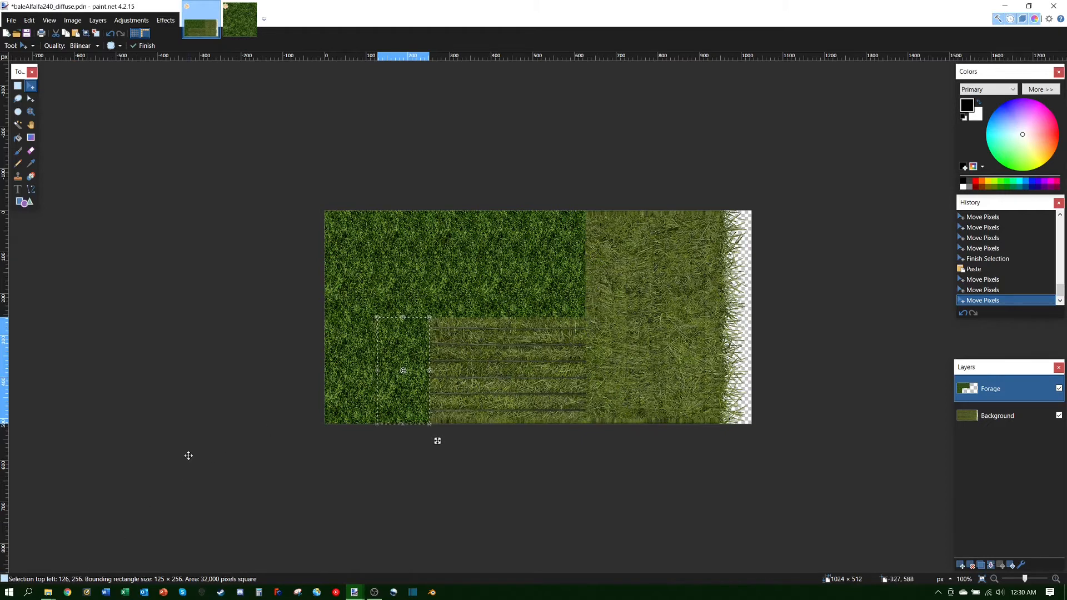
pyautogui.press('Left')
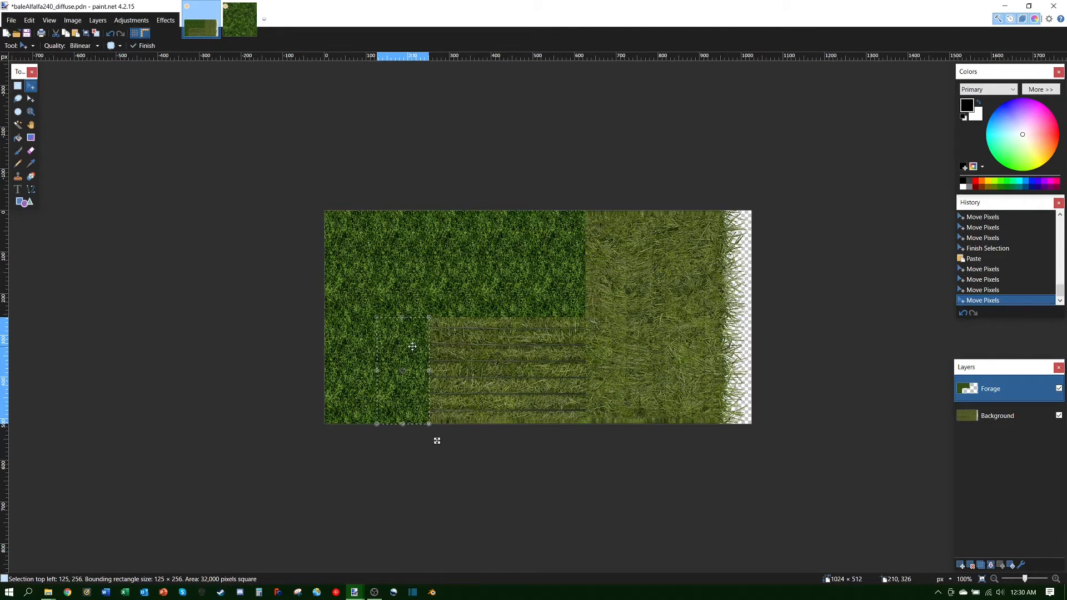
pyautogui.hotkey('ctrl', 'v')
pyautogui.press('Right')
pyautogui.press('Right')
pyautogui.press('Right')
pyautogui.press('Right')
pyautogui.press('Right')
pyautogui.press('Right')
pyautogui.press('Right')
pyautogui.press('Right')
pyautogui.press('Right')
pyautogui.press('Right')
pyautogui.press('Right')
pyautogui.press('Right')
pyautogui.press('Right')
pyautogui.press('Right')
pyautogui.press('Right')
pyautogui.press('Right')
pyautogui.press('Right')
pyautogui.press('Right')
pyautogui.press('Right')
pyautogui.press('Right')
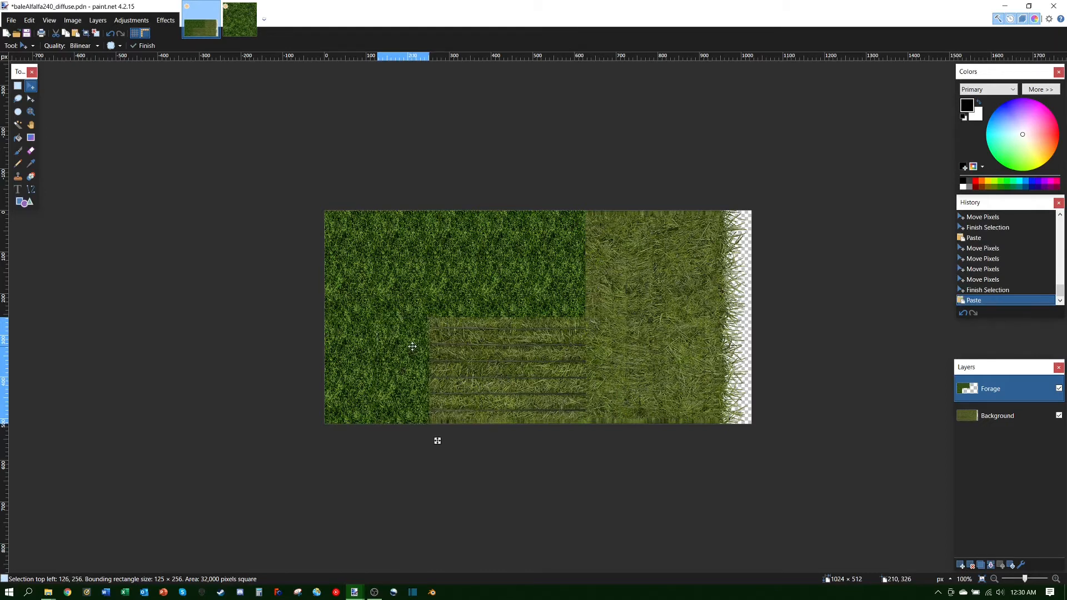
# Step: Slide two more pasted grass copies right along the lower row beside the previous patches
pyautogui.press('Right')
pyautogui.press('Right')
pyautogui.press('Right')
pyautogui.press('Right')
pyautogui.press('Right')
pyautogui.press('Right')
pyautogui.press('Right')
pyautogui.press('Right')
pyautogui.press('Right')
pyautogui.press('Right')
pyautogui.press('Right')
pyautogui.press('Right')
pyautogui.press('Right')
pyautogui.press('Right')
pyautogui.press('Right')
pyautogui.press('Right')
pyautogui.press('Right')
pyautogui.press('Right')
pyautogui.press('Right')
pyautogui.press('Right')
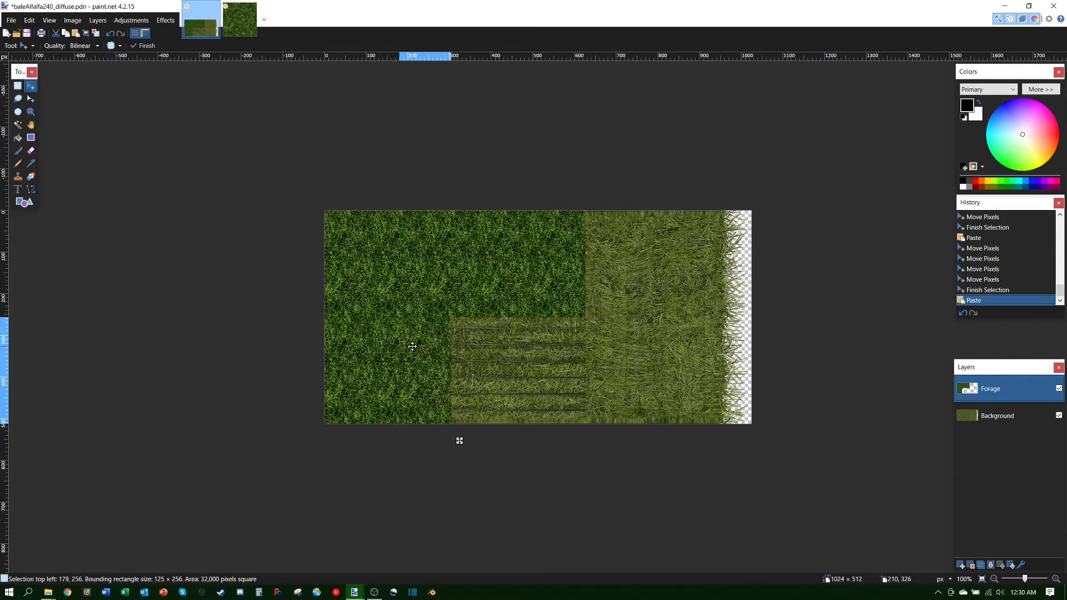
pyautogui.press('Right')
pyautogui.press('Right')
pyautogui.press('Right')
pyautogui.press('Right')
pyautogui.press('Right')
pyautogui.press('Right')
pyautogui.press('Right')
pyautogui.press('Right')
pyautogui.press('Right')
pyautogui.press('Right')
pyautogui.press('Right')
pyautogui.press('Right')
pyautogui.press('Right')
pyautogui.press('Right')
pyautogui.press('Right')
pyautogui.press('Right')
pyautogui.press('Right')
pyautogui.press('Right')
pyautogui.press('Right')
pyautogui.press('Right')
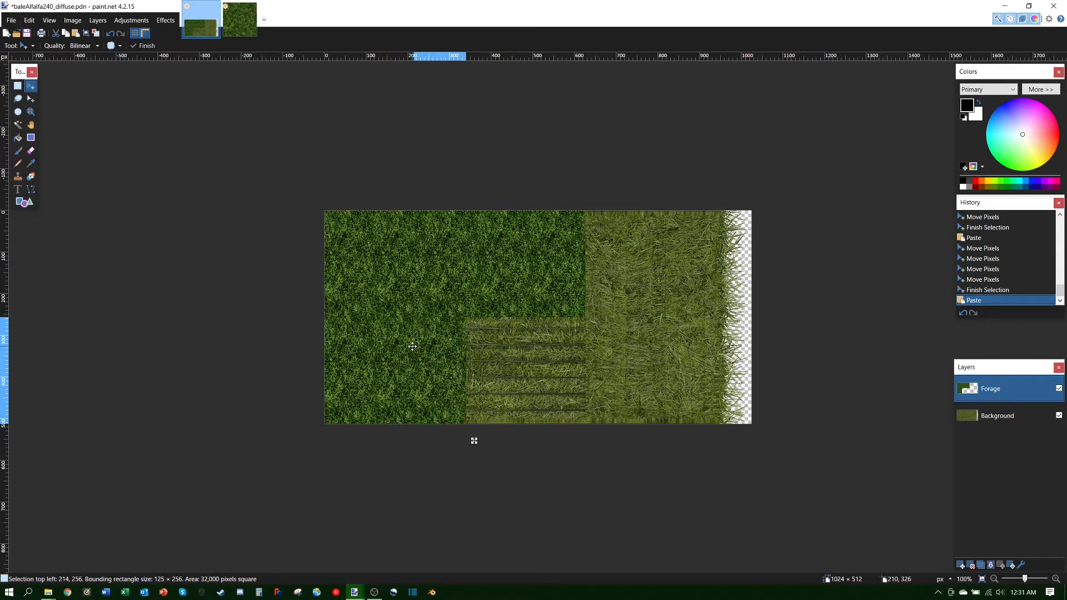
pyautogui.press('Right')
pyautogui.press('Right')
pyautogui.press('Right')
pyautogui.press('Right')
pyautogui.press('Right')
pyautogui.press('Right')
pyautogui.press('Right')
pyautogui.press('Right')
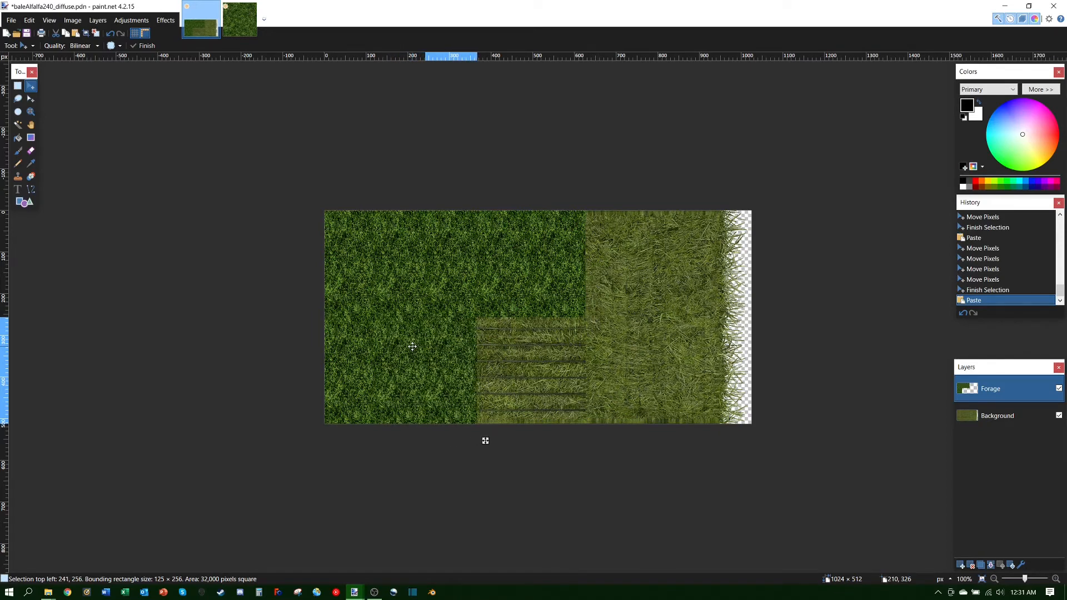
pyautogui.press('Right')
pyautogui.press('Right')
pyautogui.press('Right')
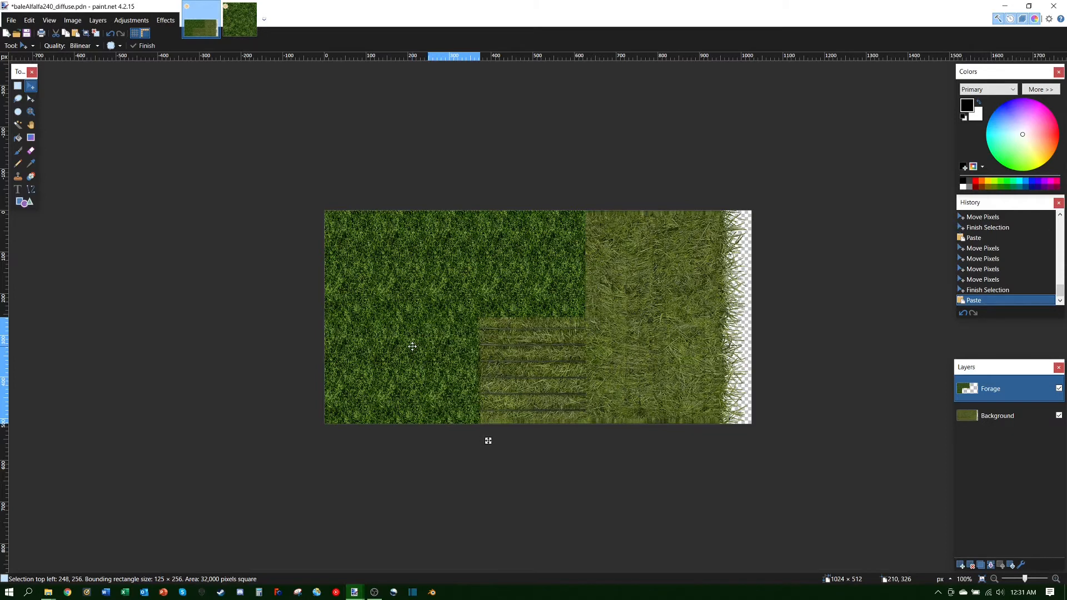
pyautogui.press('Right')
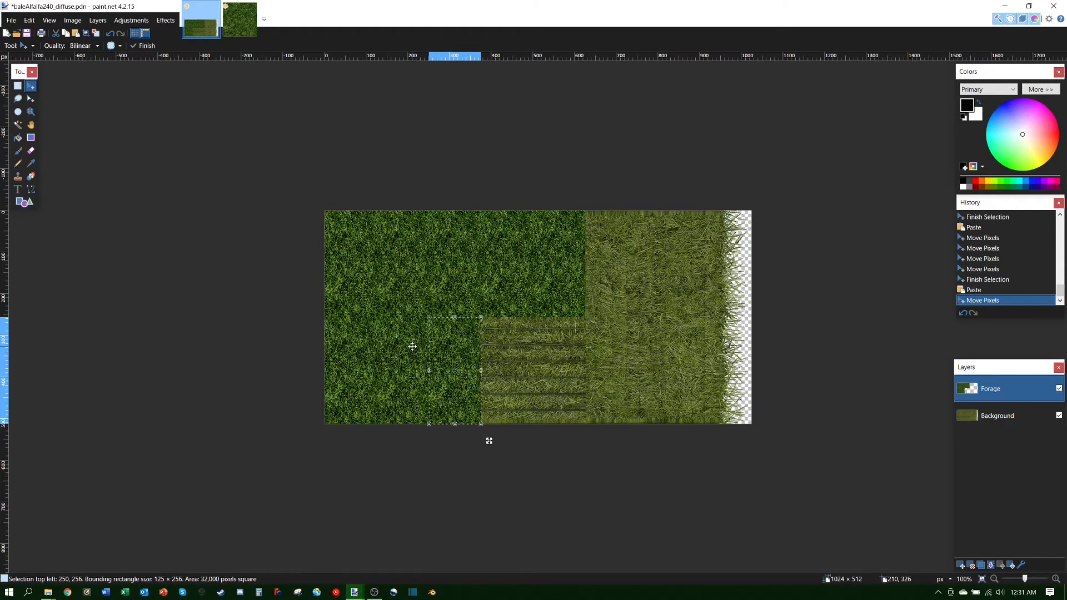
pyautogui.hotkey('ctrl', 'v')
pyautogui.press('Right')
pyautogui.press('Right')
pyautogui.press('Right')
pyautogui.press('Right')
pyautogui.press('Right')
pyautogui.press('Right')
pyautogui.press('Right')
pyautogui.press('Right')
pyautogui.press('Right')
pyautogui.press('Right')
pyautogui.press('Right')
pyautogui.press('Right')
pyautogui.press('Right')
pyautogui.press('Right')
pyautogui.press('Right')
pyautogui.press('Right')
pyautogui.press('Right')
pyautogui.press('Right')
pyautogui.press('Right')
pyautogui.press('Right')
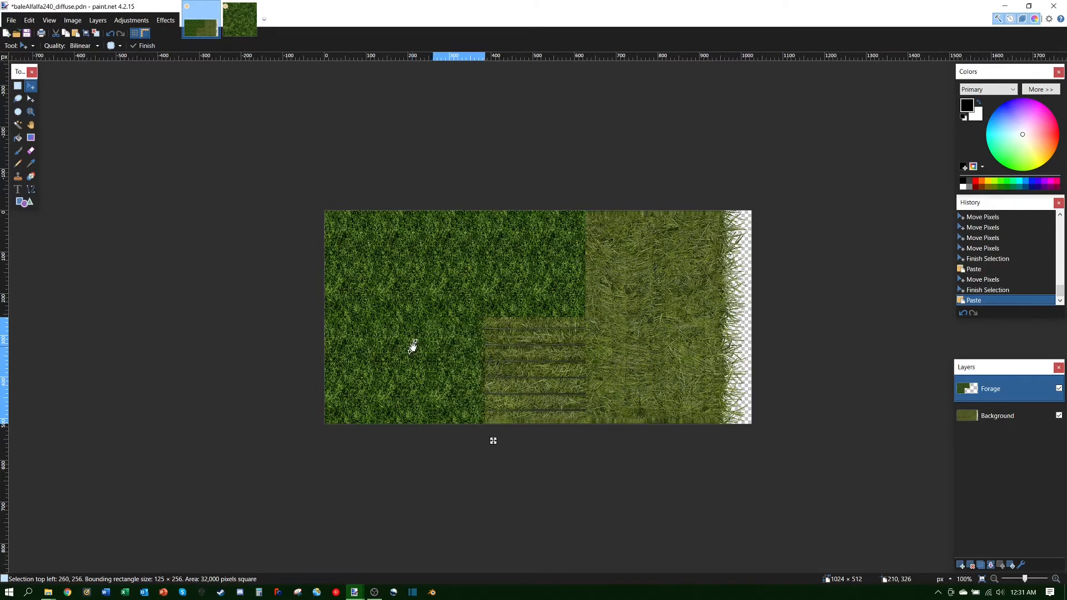
pyautogui.press('Right')
pyautogui.press('Right')
pyautogui.press('Right')
pyautogui.press('Right')
pyautogui.press('Right')
pyautogui.press('Right')
pyautogui.press('Right')
pyautogui.press('Right')
pyautogui.press('Right')
pyautogui.press('Right')
pyautogui.press('Right')
pyautogui.press('Right')
pyautogui.press('Right')
pyautogui.press('Right')
pyautogui.press('Right')
pyautogui.press('Right')
pyautogui.press('Right')
pyautogui.press('Right')
pyautogui.press('Right')
pyautogui.press('Right')
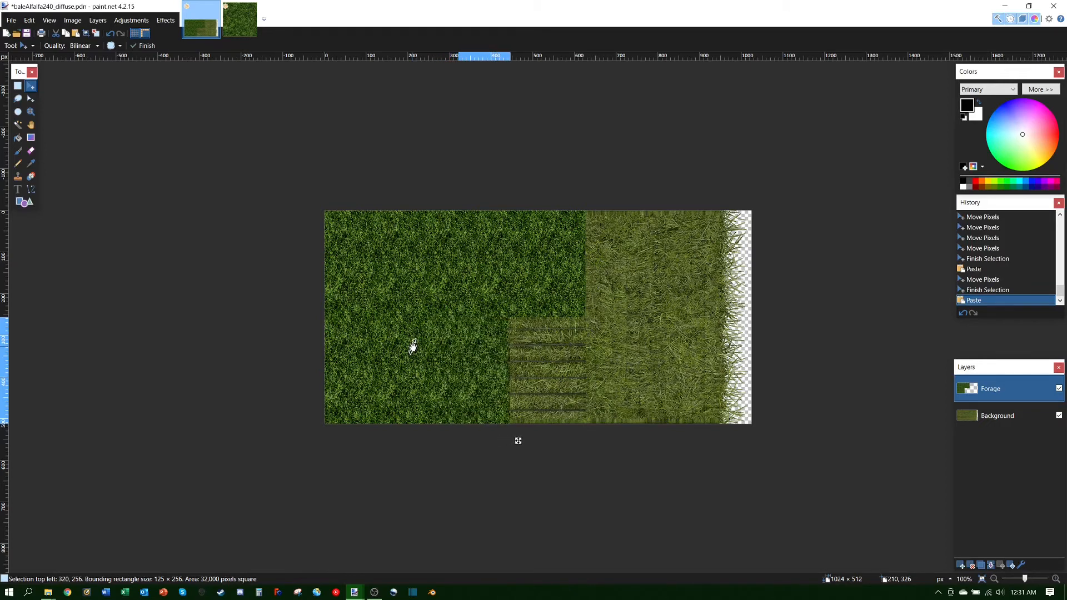
pyautogui.press('Right')
pyautogui.press('Right')
pyautogui.press('Right')
pyautogui.press('Right')
pyautogui.press('Right')
pyautogui.press('Right')
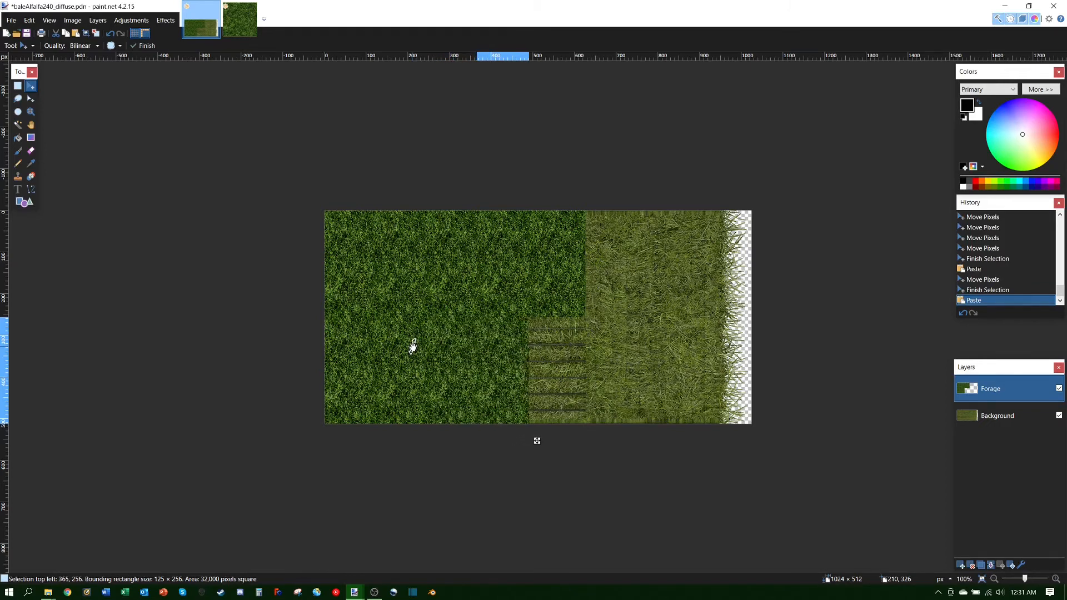
pyautogui.press('Right')
pyautogui.press('Right')
pyautogui.press('Right')
pyautogui.press('Right')
pyautogui.press('Right')
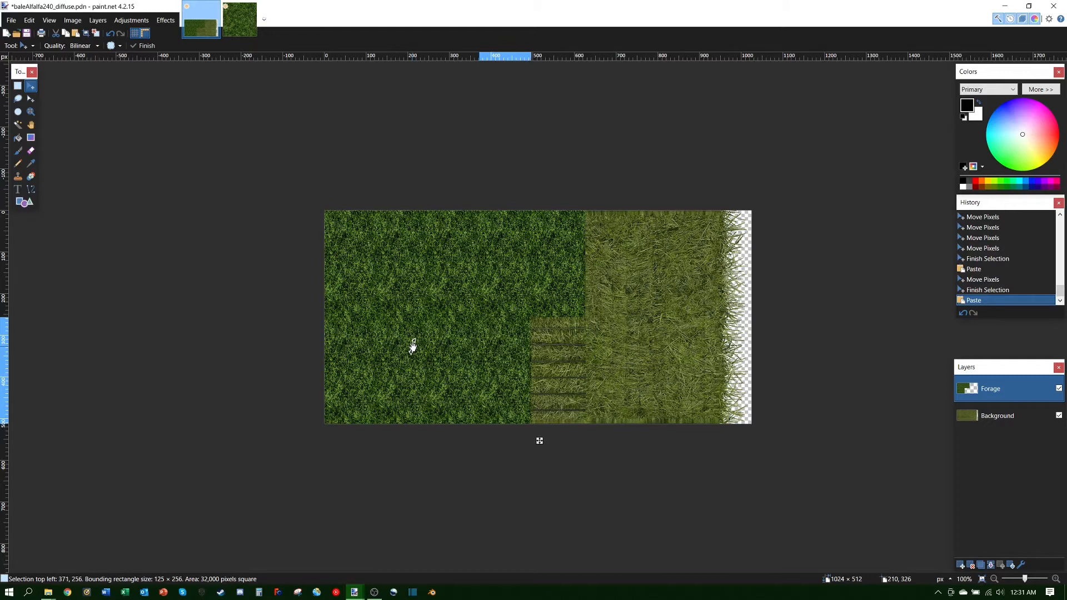
pyautogui.press('Right')
pyautogui.press('Right')
pyautogui.press('Right')
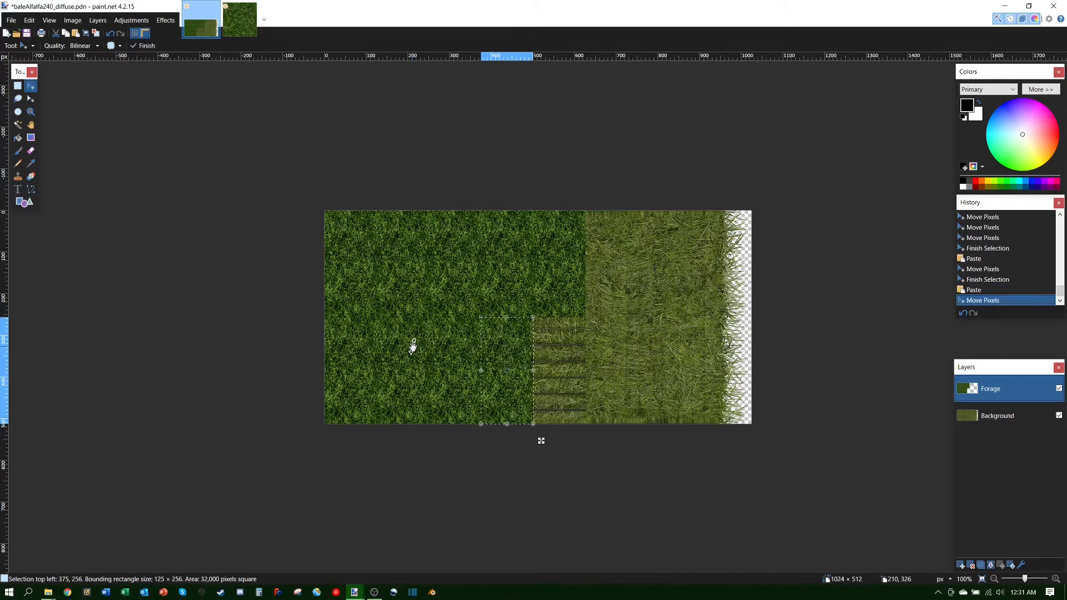
# Step: Place another copy at 500, 256, extending the lower row to 625 pixels, and paste again
pyautogui.hotkey('ctrl', 'v')
pyautogui.press('Right')
pyautogui.press('Right')
pyautogui.press('Right')
pyautogui.press('Right')
pyautogui.press('Right')
pyautogui.press('Right')
pyautogui.press('Right')
pyautogui.press('Right')
pyautogui.press('Right')
pyautogui.press('Right')
pyautogui.press('Right')
pyautogui.press('Right')
pyautogui.press('Right')
pyautogui.press('Right')
pyautogui.press('Right')
pyautogui.press('Right')
pyautogui.press('Right')
pyautogui.press('Right')
pyautogui.press('Right')
pyautogui.press('Right')
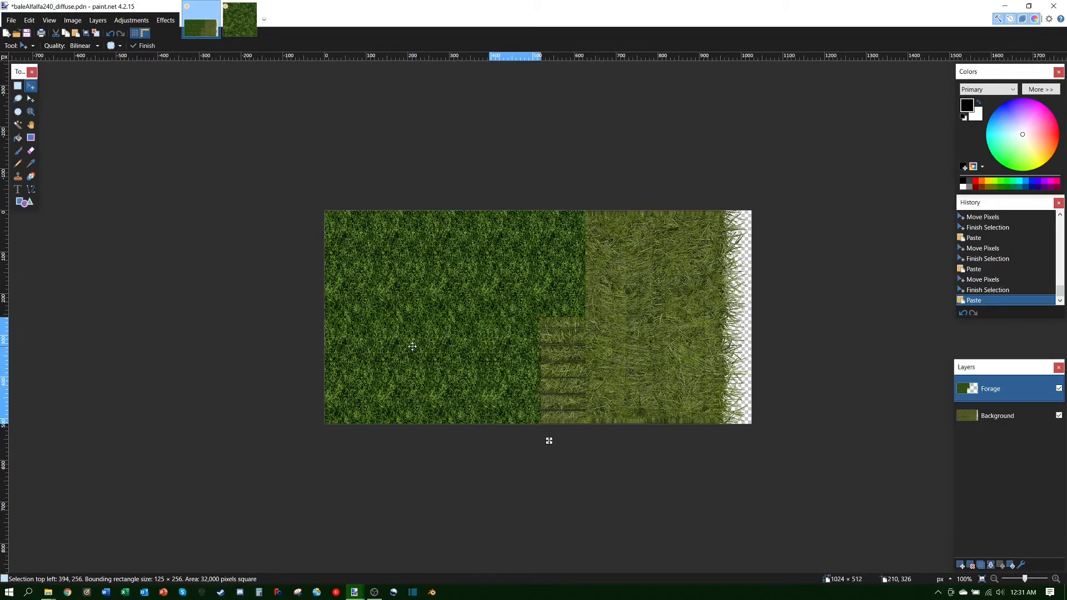
pyautogui.press('Right')
pyautogui.press('Right')
pyautogui.press('Right')
pyautogui.press('Right')
pyautogui.press('Right')
pyautogui.press('Right')
pyautogui.press('Right')
pyautogui.press('Right')
pyautogui.press('Right')
pyautogui.press('Right')
pyautogui.press('Right')
pyautogui.press('Right')
pyautogui.press('Right')
pyautogui.press('Right')
pyautogui.press('Right')
pyautogui.press('Right')
pyautogui.press('Right')
pyautogui.press('Right')
pyautogui.press('Right')
pyautogui.press('Right')
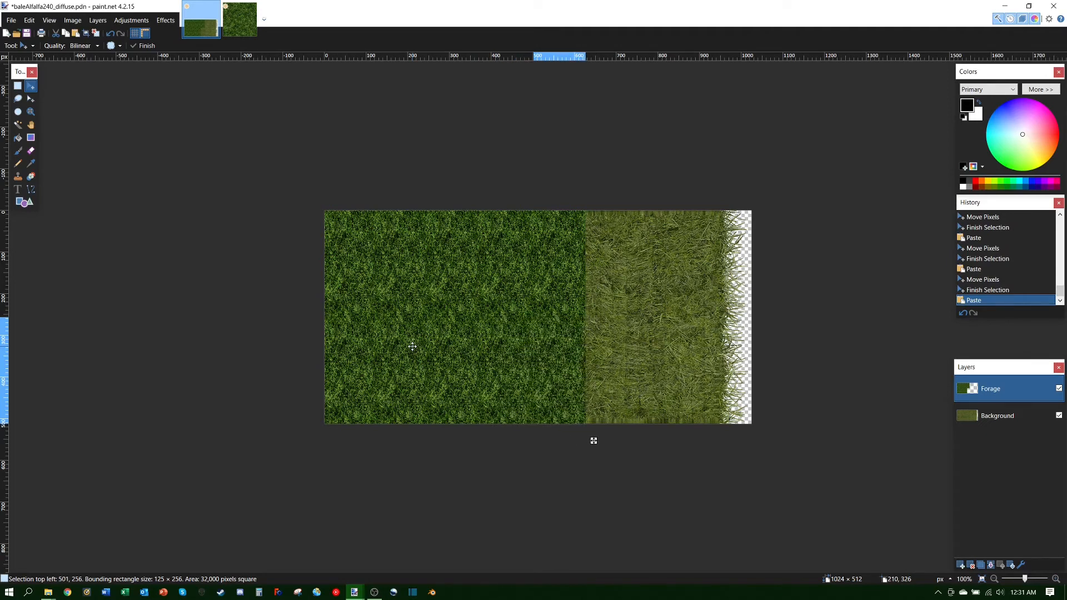
pyautogui.press('Right')
pyautogui.press('Right')
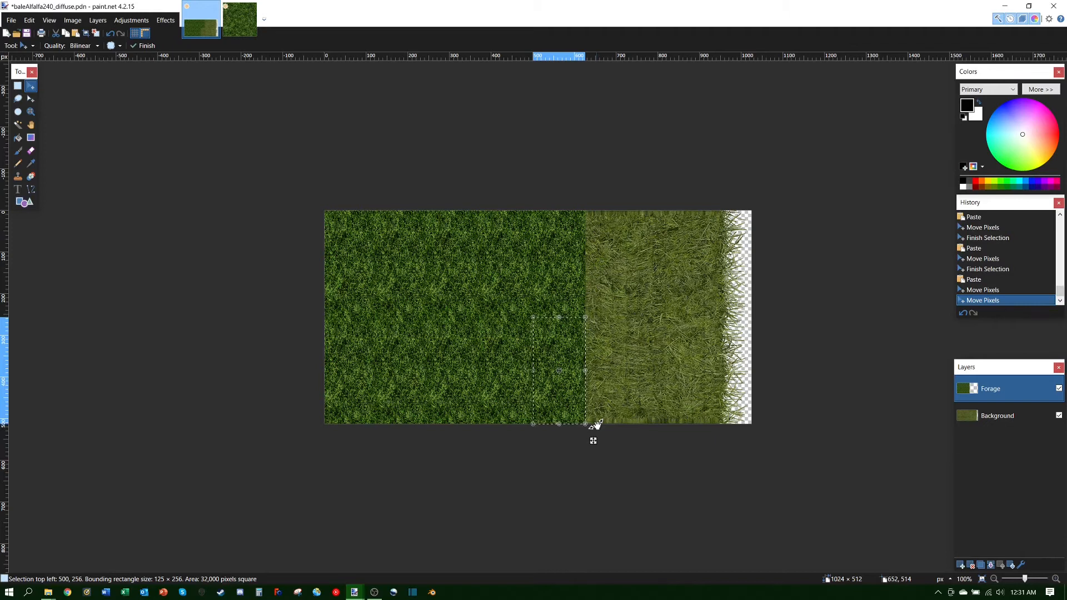
pyautogui.hotkey('ctrl', 'v')
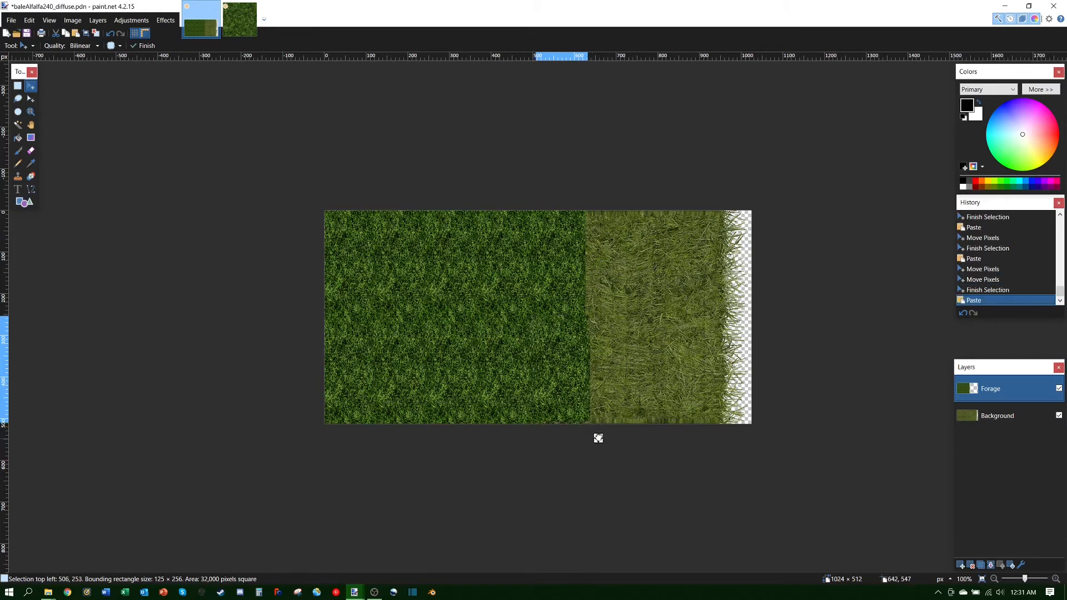
# Step: Drag the pasted grass into the right half and rotate it −90° to a 257 × 126 patch at 651, 121
pyautogui.moveTo(598, 439); pyautogui.dragTo(682, 357)
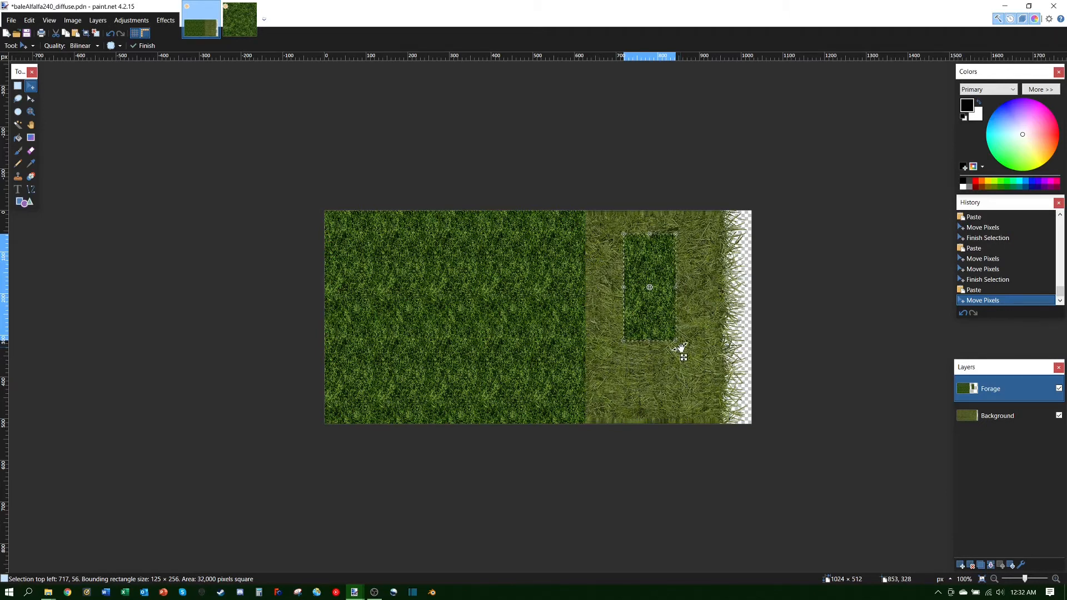
pyautogui.moveTo(681, 349); pyautogui.dragTo(578, 321)
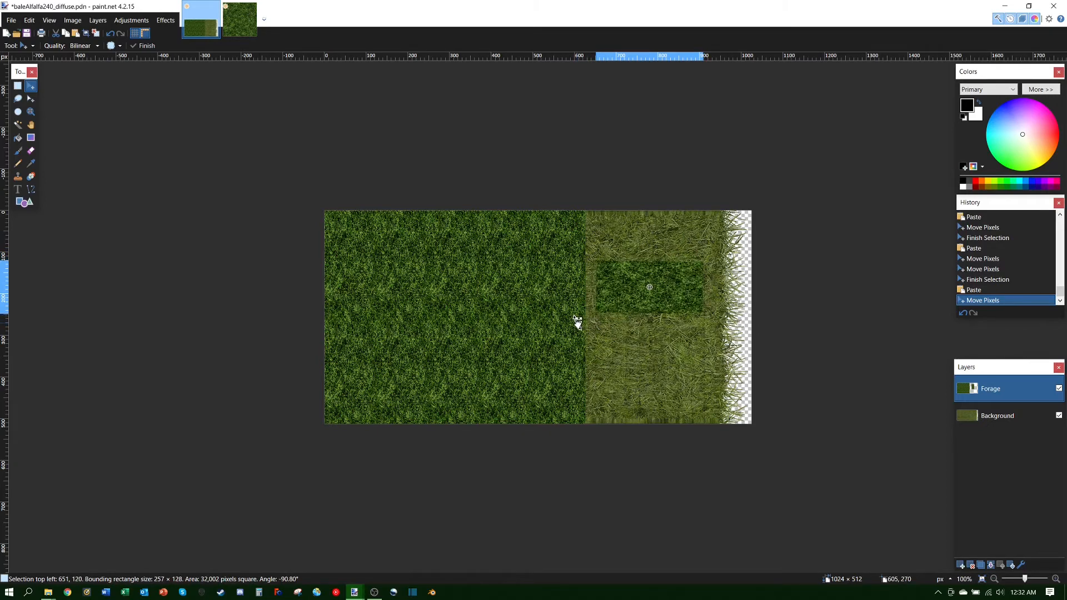
pyautogui.moveTo(577, 321); pyautogui.dragTo(579, 322)
pyautogui.moveTo(579, 322); pyautogui.dragTo(579, 322)
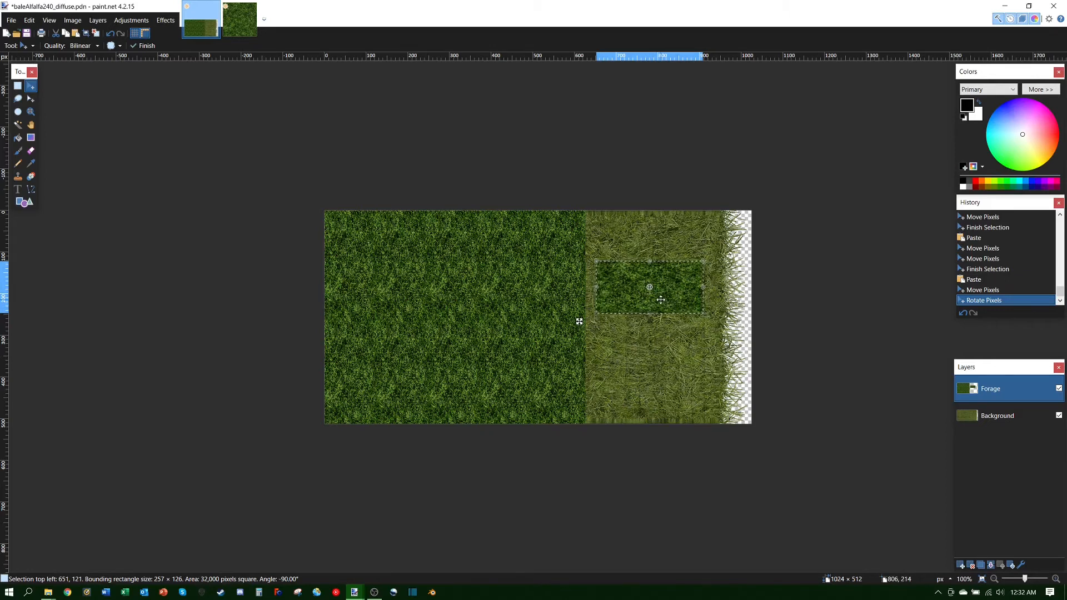
# Step: Move the sideways dark grass patch to the top and shrink it to about 162 × 65 at 729, 32
pyautogui.moveTo(661, 300); pyautogui.dragTo(653, 267)
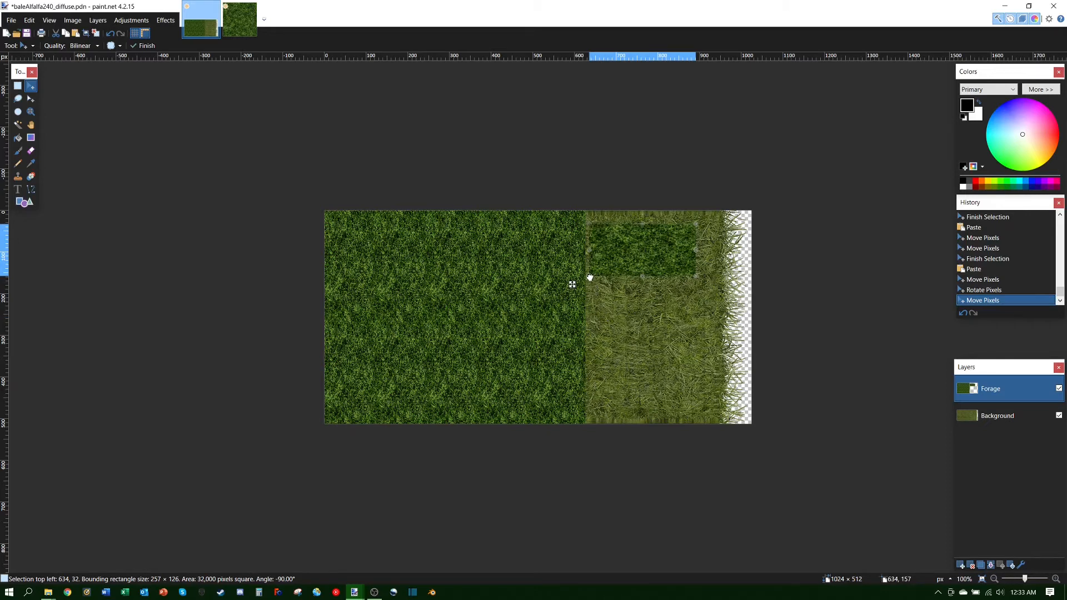
pyautogui.moveTo(589, 276); pyautogui.dragTo(620, 268)
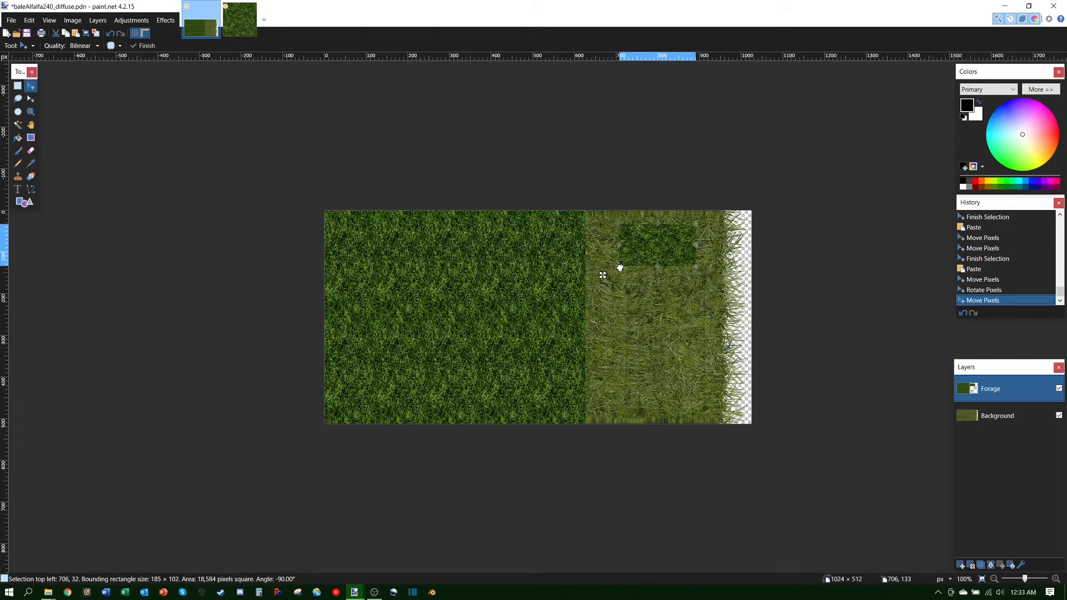
pyautogui.moveTo(619, 268); pyautogui.dragTo(621, 268)
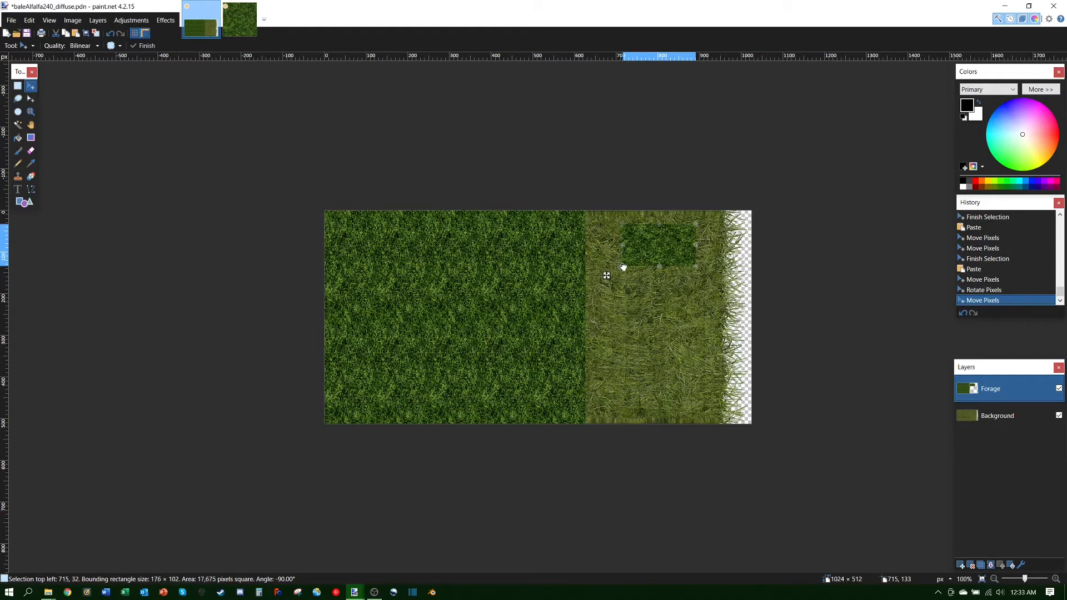
pyautogui.moveTo(625, 268); pyautogui.dragTo(626, 267)
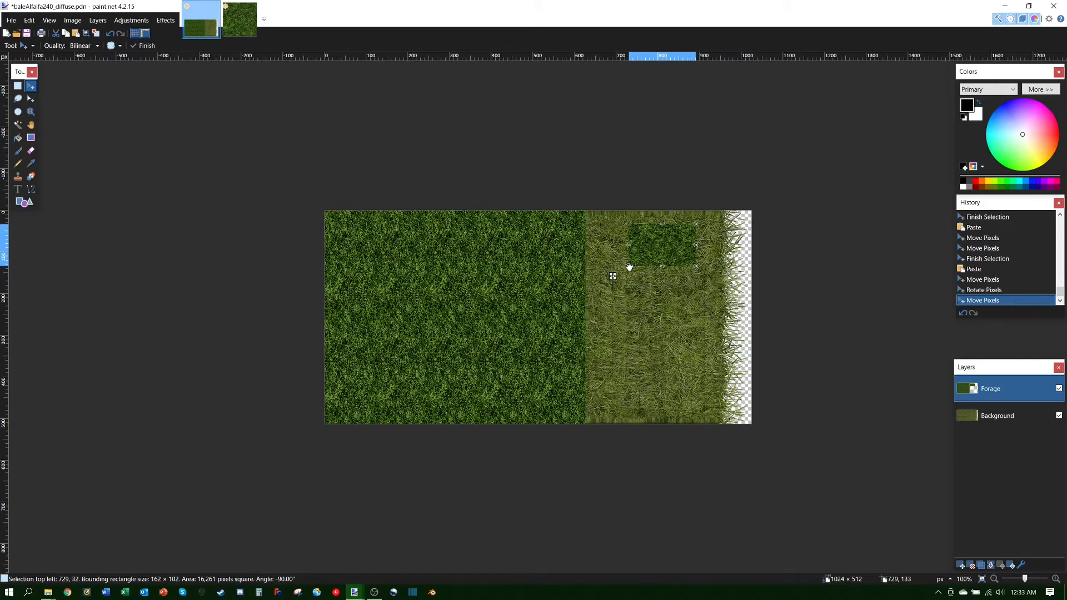
pyautogui.moveTo(629, 268); pyautogui.dragTo(629, 253)
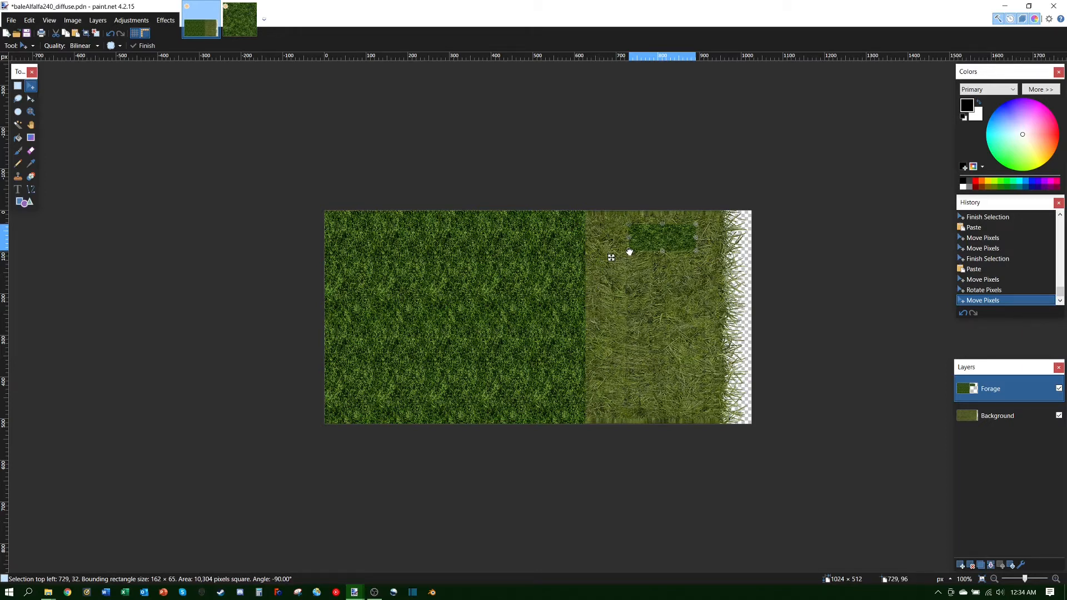
# Step: Fine-tune the strip to 162 × 64 and slide it to 626, 0 beside the dark area
pyautogui.moveTo(629, 252); pyautogui.dragTo(629, 252)
pyautogui.moveTo(630, 252); pyautogui.dragTo(629, 252)
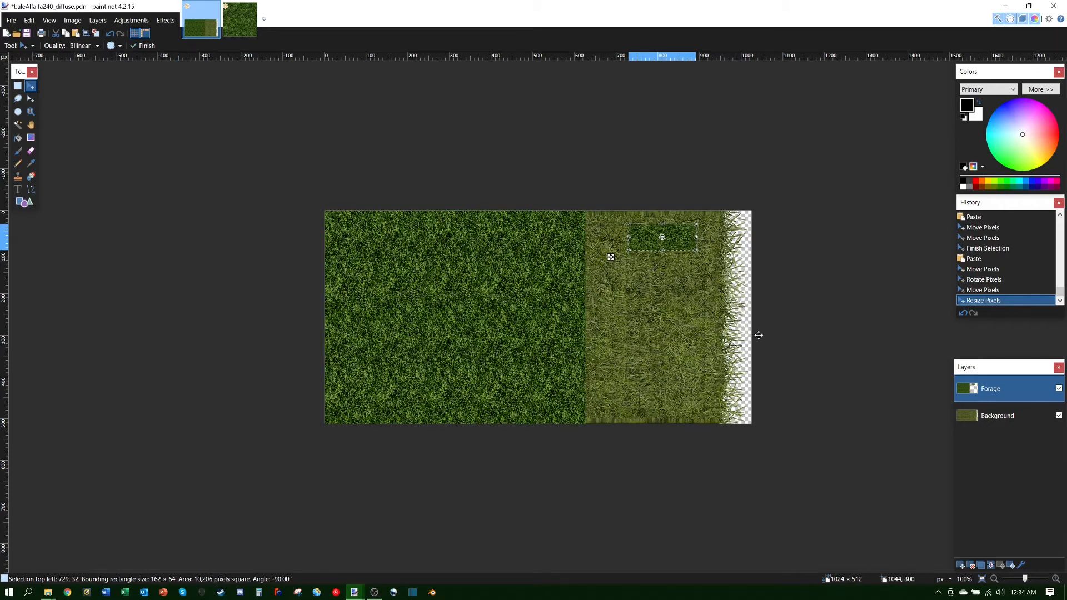
pyautogui.moveTo(686, 240); pyautogui.dragTo(641, 228)
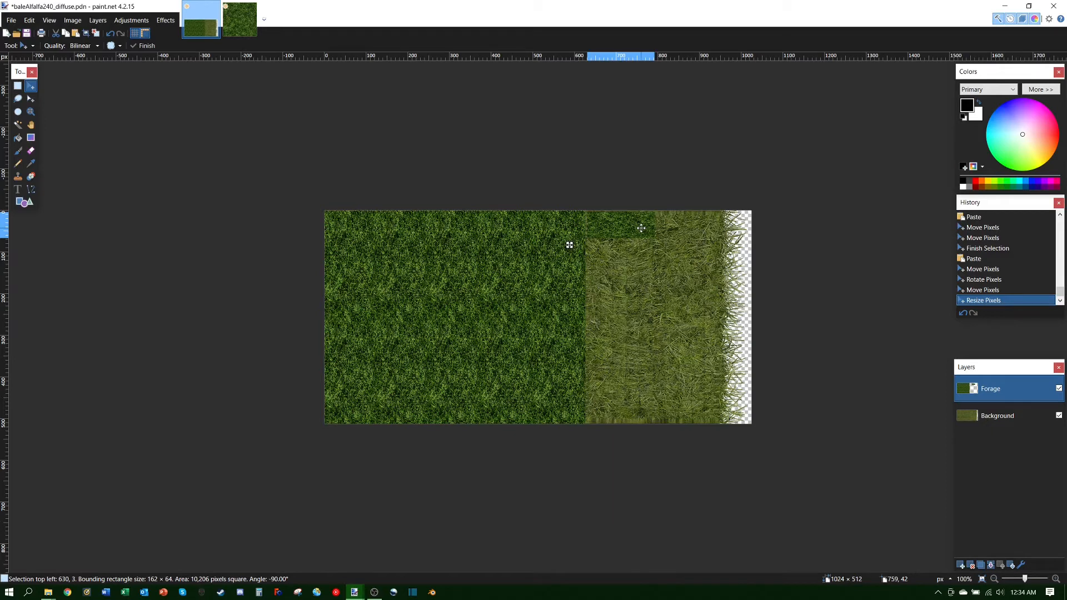
pyautogui.moveTo(641, 228); pyautogui.dragTo(641, 231)
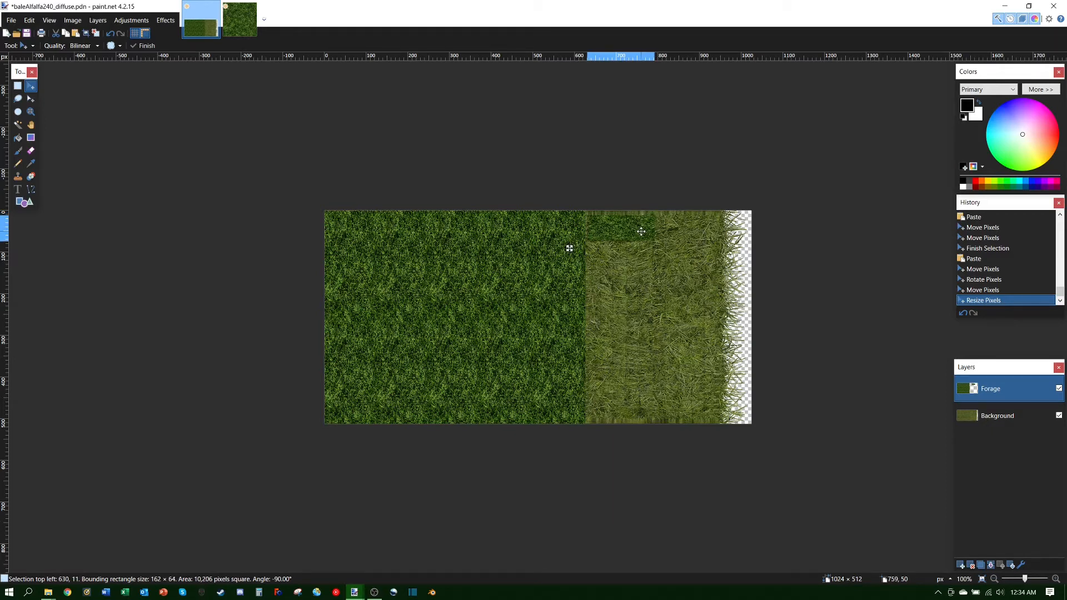
pyautogui.moveTo(641, 231); pyautogui.dragTo(639, 228)
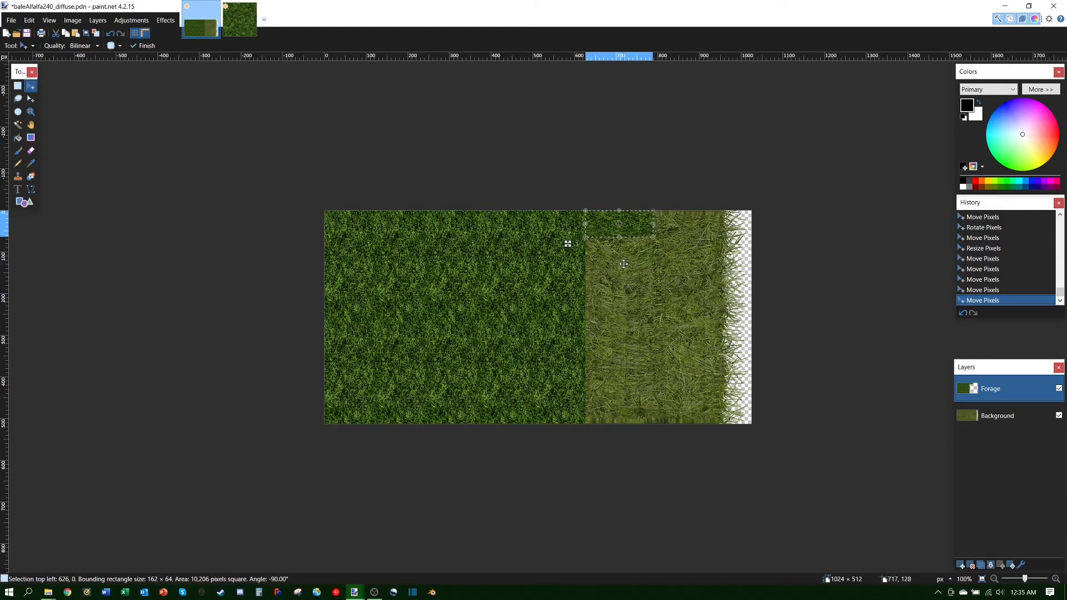
# Step: Paste copies of the grass strip and stack them downward below the first strip
pyautogui.hotkey('ctrl', 'v')
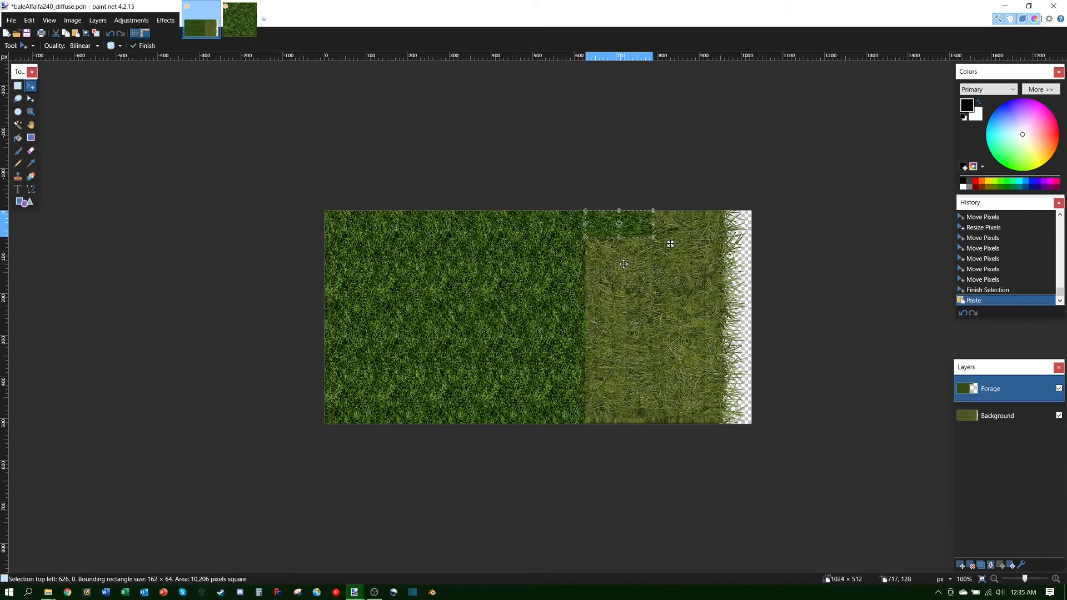
pyautogui.moveTo(670, 249); pyautogui.dragTo(670, 269)
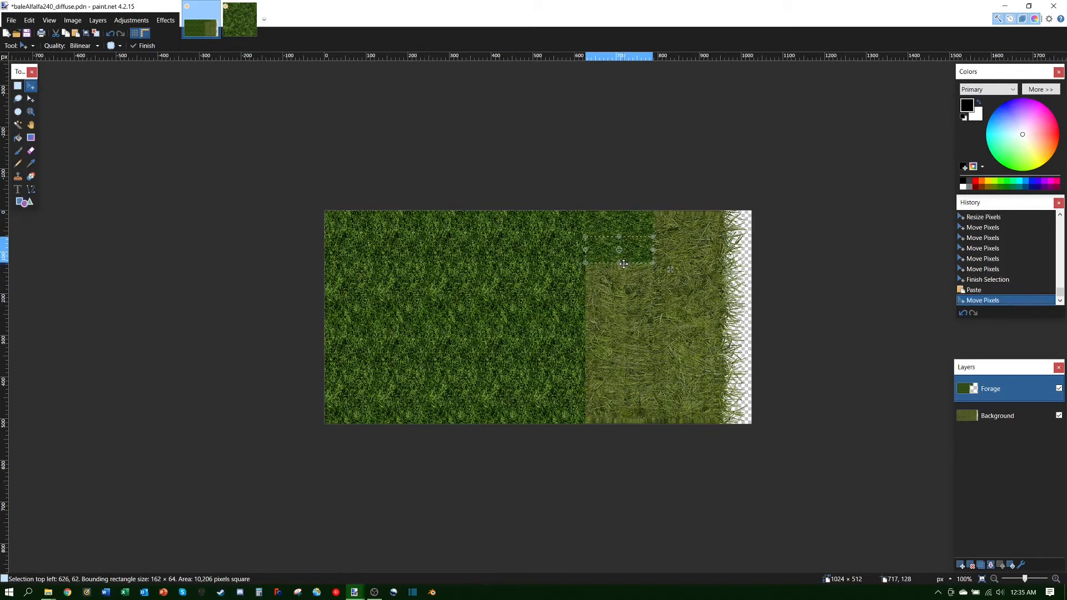
pyautogui.press('Down')
pyautogui.hotkey('ctrl', 'c')
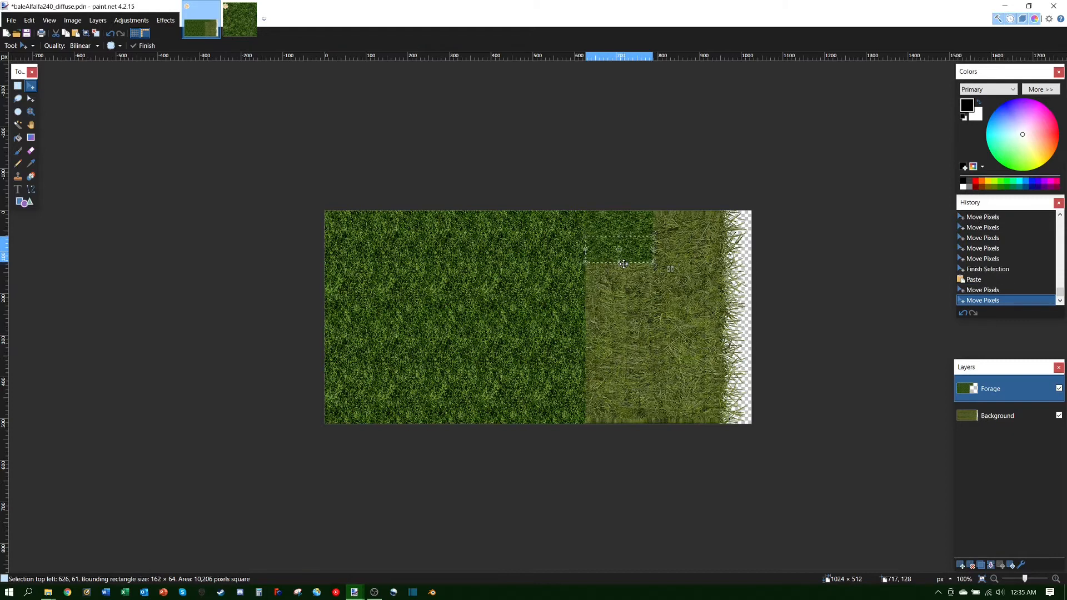
pyautogui.hotkey('ctrl', 'v')
pyautogui.moveTo(670, 269); pyautogui.dragTo(670, 320)
pyautogui.hotkey('ctrl', 'v')
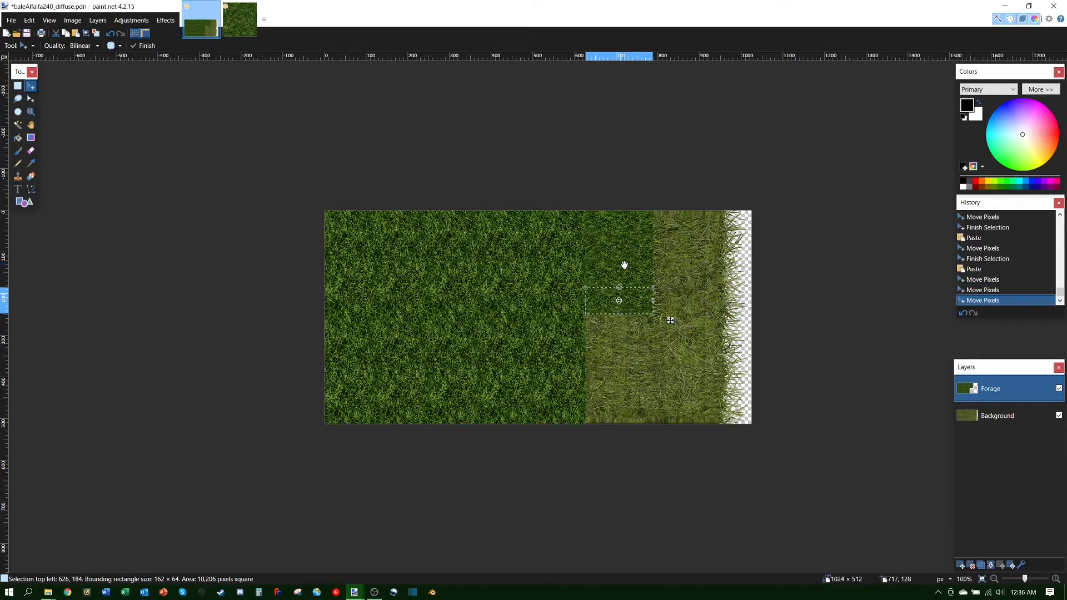
pyautogui.hotkey('ctrl', 'v')
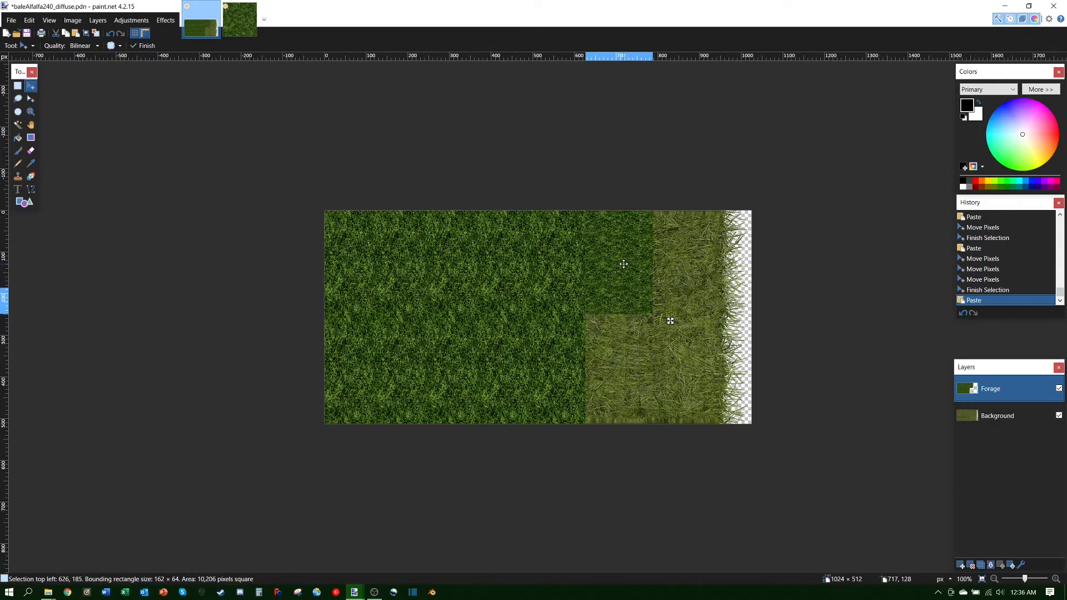
pyautogui.moveTo(670, 323); pyautogui.dragTo(670, 351)
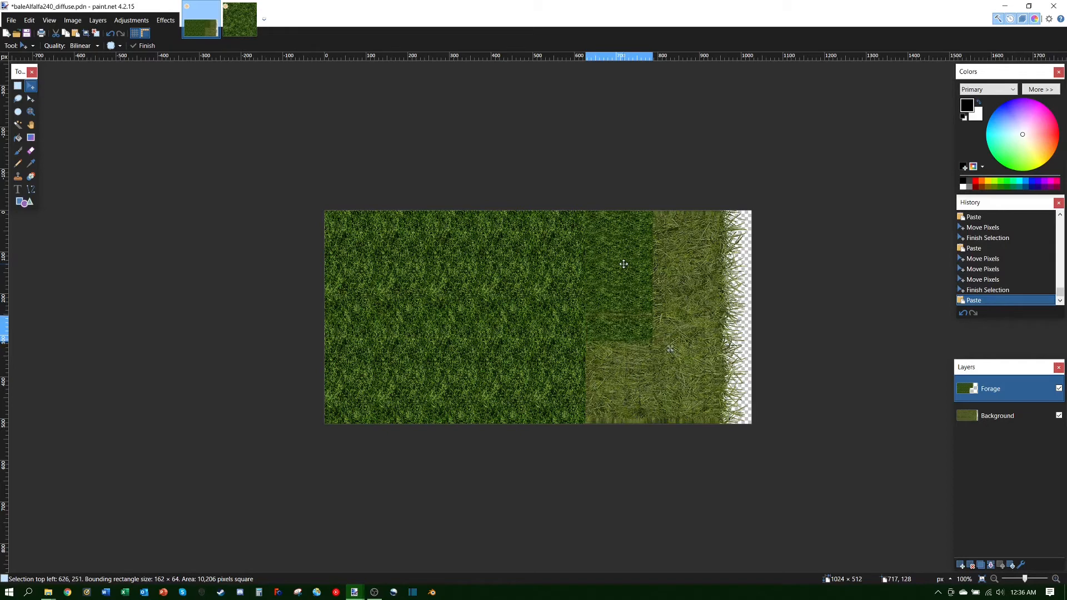
pyautogui.moveTo(670, 346); pyautogui.dragTo(670, 346)
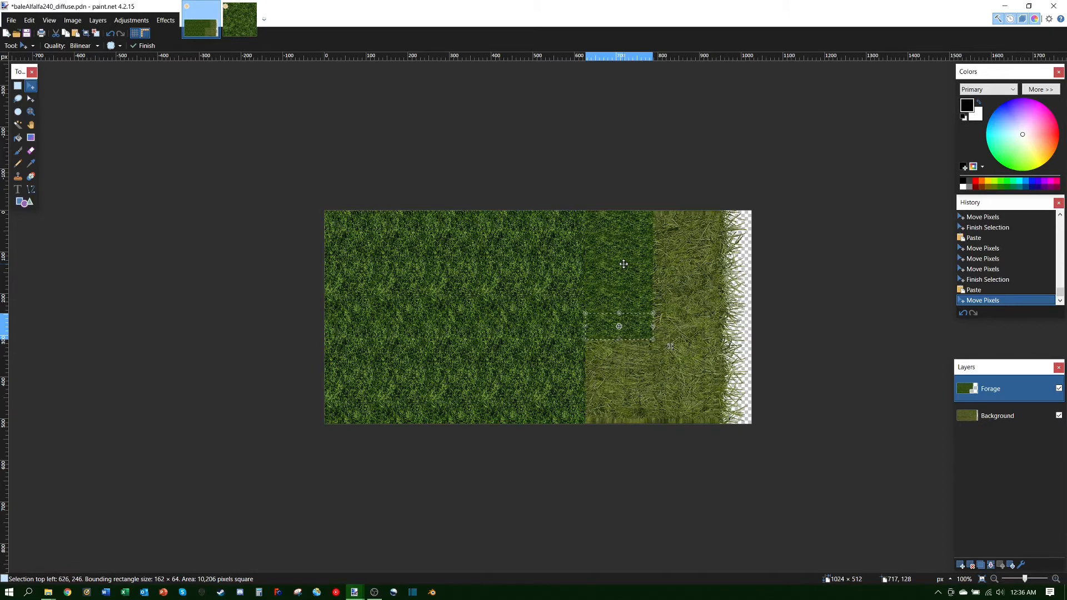
pyautogui.hotkey('ctrl', 'v')
pyautogui.moveTo(670, 347); pyautogui.dragTo(670, 372)
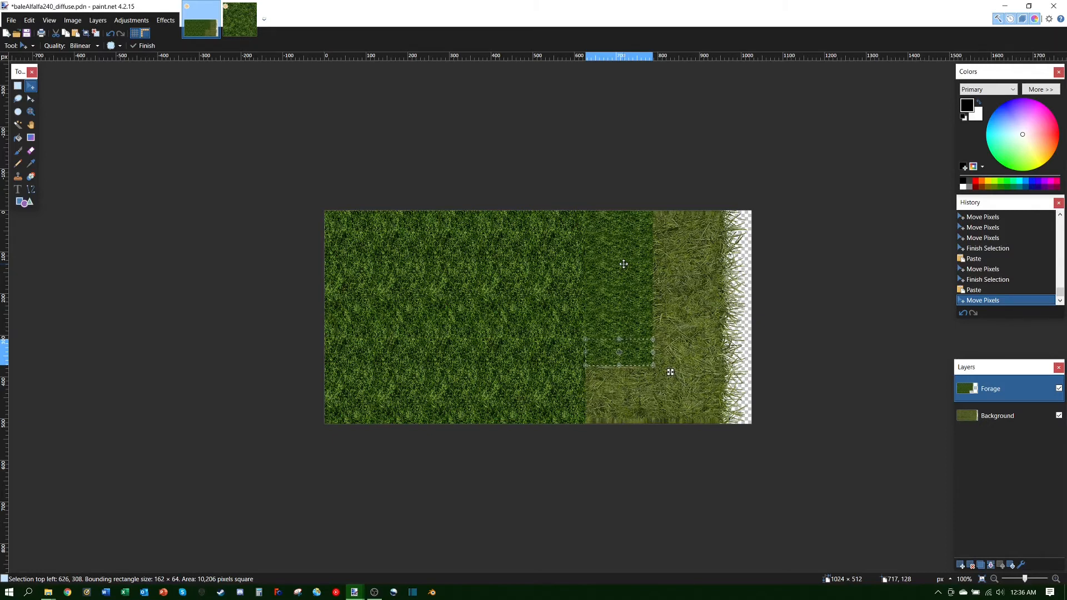
# Step: Paste two more strips and nudge them with arrow keys down to the canvas bottom, closing seams
pyautogui.hotkey('ctrl', 'v')
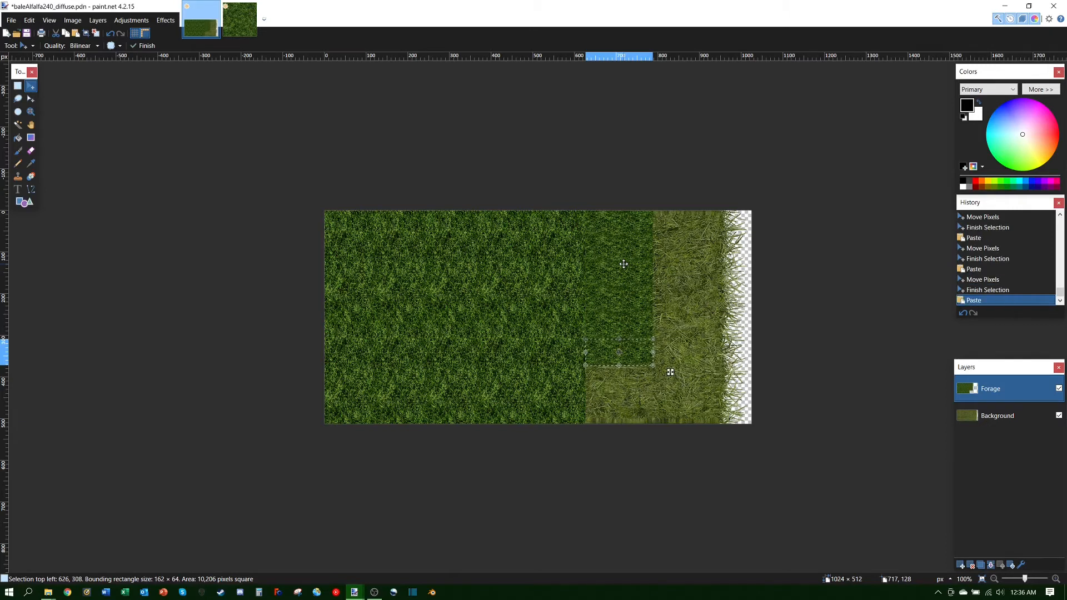
pyautogui.press('Down')
pyautogui.press('Down')
pyautogui.press('Down')
pyautogui.press('Down')
pyautogui.press('Down')
pyautogui.press('Down')
pyautogui.press('Down')
pyautogui.press('Down')
pyautogui.press('Down')
pyautogui.press('Down')
pyautogui.press('Down')
pyautogui.press('Down')
pyautogui.press('Down')
pyautogui.press('Down')
pyautogui.press('Down')
pyautogui.press('Down')
pyautogui.press('Down')
pyautogui.press('Down')
pyautogui.press('Down')
pyautogui.press('Down')
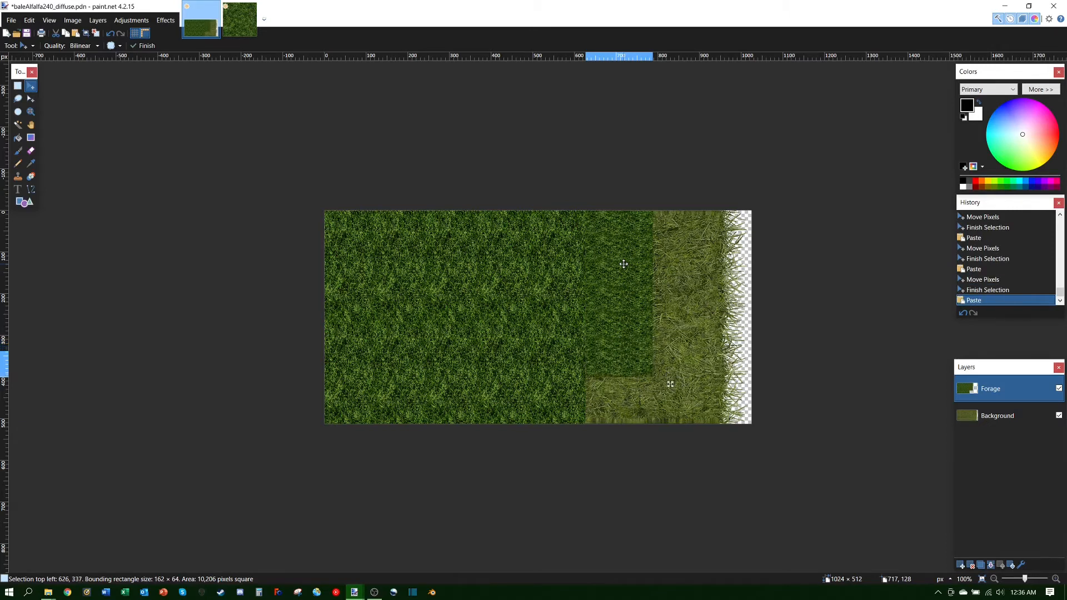
pyautogui.press('Down')
pyautogui.press('Down')
pyautogui.press('Down')
pyautogui.press('Down')
pyautogui.press('Down')
pyautogui.press('Down')
pyautogui.press('Down')
pyautogui.press('Down')
pyautogui.press('Down')
pyautogui.press('Down')
pyautogui.press('Down')
pyautogui.press('Down')
pyautogui.press('Down')
pyautogui.press('Down')
pyautogui.press('Down')
pyautogui.press('Down')
pyautogui.press('Down')
pyautogui.press('Down')
pyautogui.press('Down')
pyautogui.press('Down')
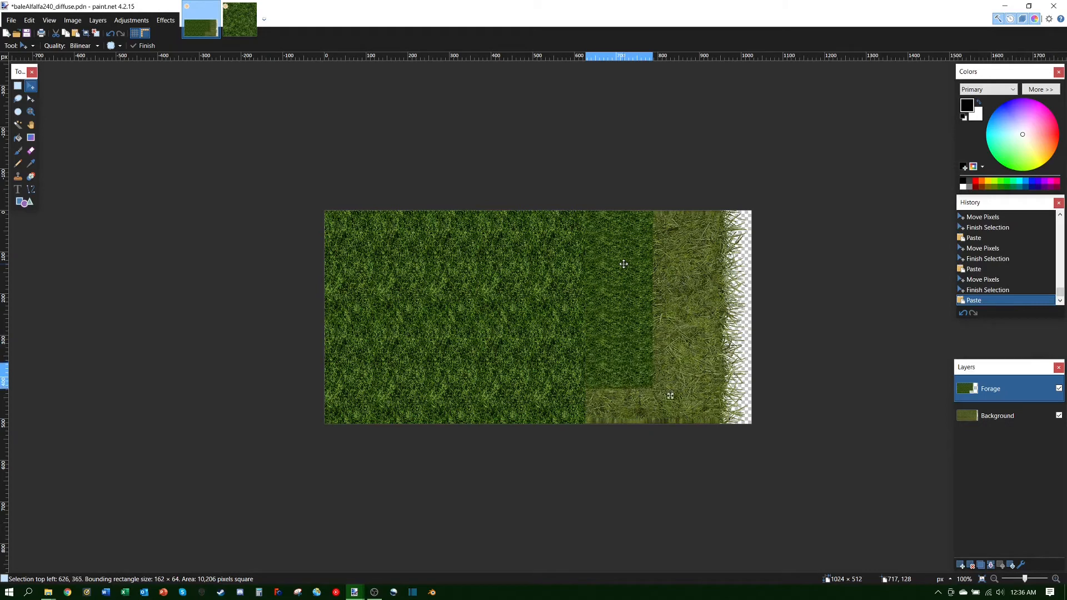
pyautogui.press('Down')
pyautogui.press('Down')
pyautogui.press('Down')
pyautogui.press('Down')
pyautogui.press('Down')
pyautogui.press('Down')
pyautogui.press('Down')
pyautogui.press('Down')
pyautogui.press('Down')
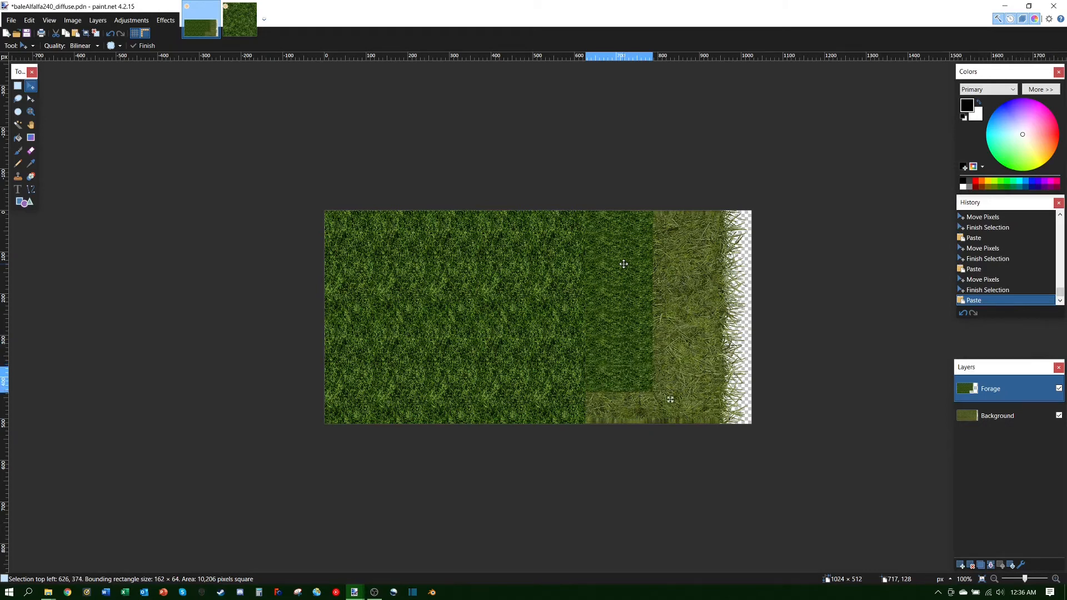
pyautogui.press('Up')
pyautogui.press('Up')
pyautogui.press('Up')
pyautogui.press('Up')
pyautogui.press('Up')
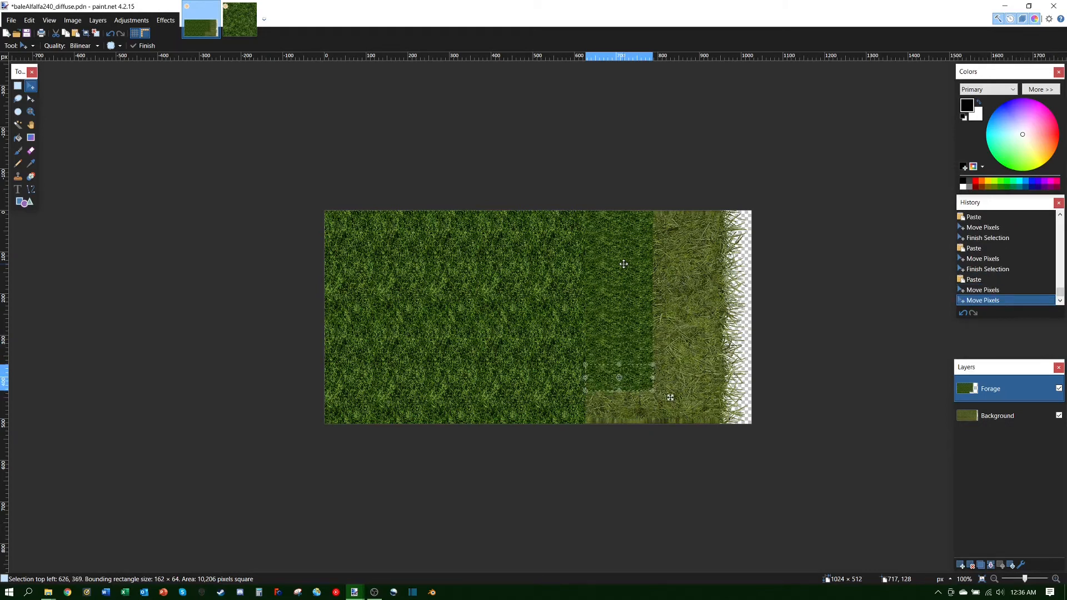
pyautogui.hotkey('ctrl', 'v')
pyautogui.press('Down')
pyautogui.press('Down')
pyautogui.press('Down')
pyautogui.press('Down')
pyautogui.press('Down')
pyautogui.press('Down')
pyautogui.press('Down')
pyautogui.press('Down')
pyautogui.press('Down')
pyautogui.press('Down')
pyautogui.press('Down')
pyautogui.press('Down')
pyautogui.press('Down')
pyautogui.press('Down')
pyautogui.press('Down')
pyautogui.press('Down')
pyautogui.press('Down')
pyautogui.press('Down')
pyautogui.press('Down')
pyautogui.press('Down')
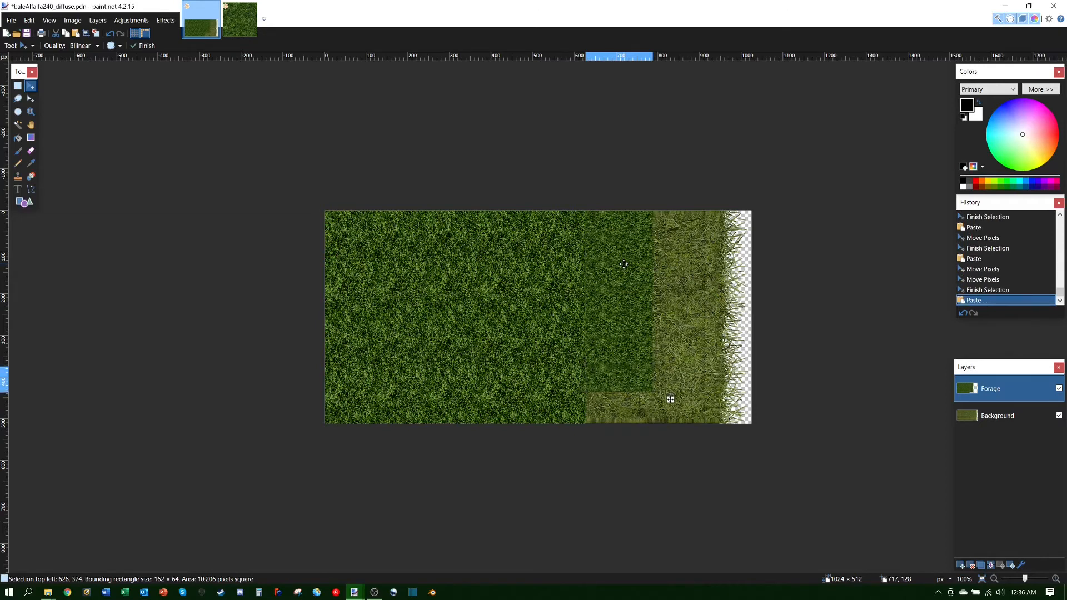
pyautogui.press('Down')
pyautogui.press('Down')
pyautogui.press('Down')
pyautogui.press('Down')
pyautogui.press('Down')
pyautogui.press('Down')
pyautogui.press('Down')
pyautogui.press('Down')
pyautogui.press('Down')
pyautogui.press('Down')
pyautogui.press('Down')
pyautogui.press('Down')
pyautogui.press('Down')
pyautogui.press('Down')
pyautogui.press('Down')
pyautogui.press('Down')
pyautogui.press('Down')
pyautogui.press('Down')
pyautogui.press('Down')
pyautogui.press('Down')
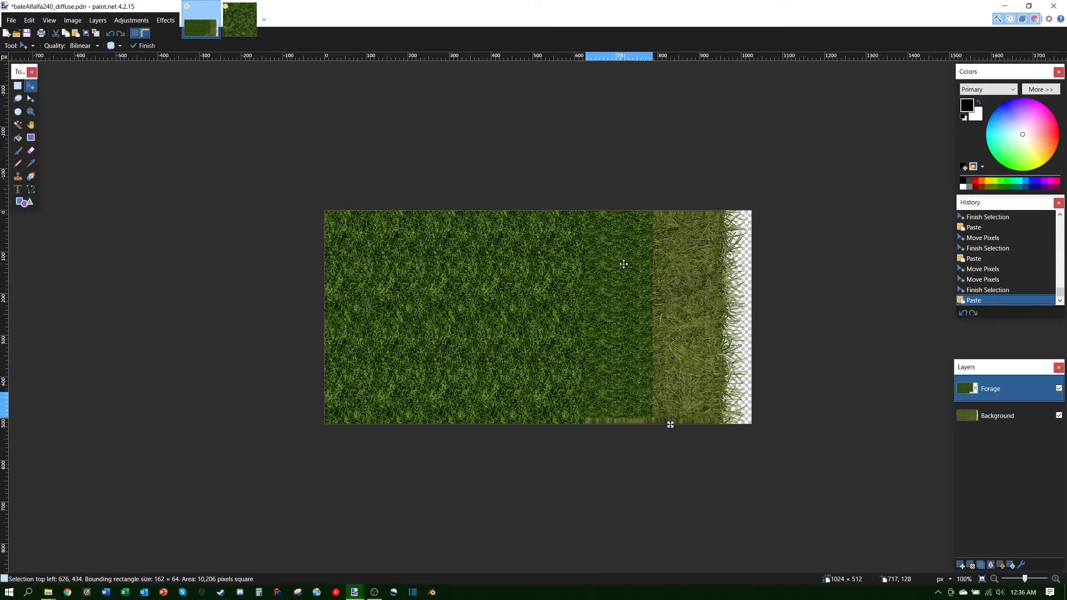
pyautogui.press('Up')
pyautogui.press('Up')
pyautogui.press('Up')
pyautogui.press('Up')
pyautogui.press('Up')
pyautogui.press('Up')
pyautogui.press('Up')
pyautogui.press('Up')
pyautogui.press('Up')
pyautogui.press('Up')
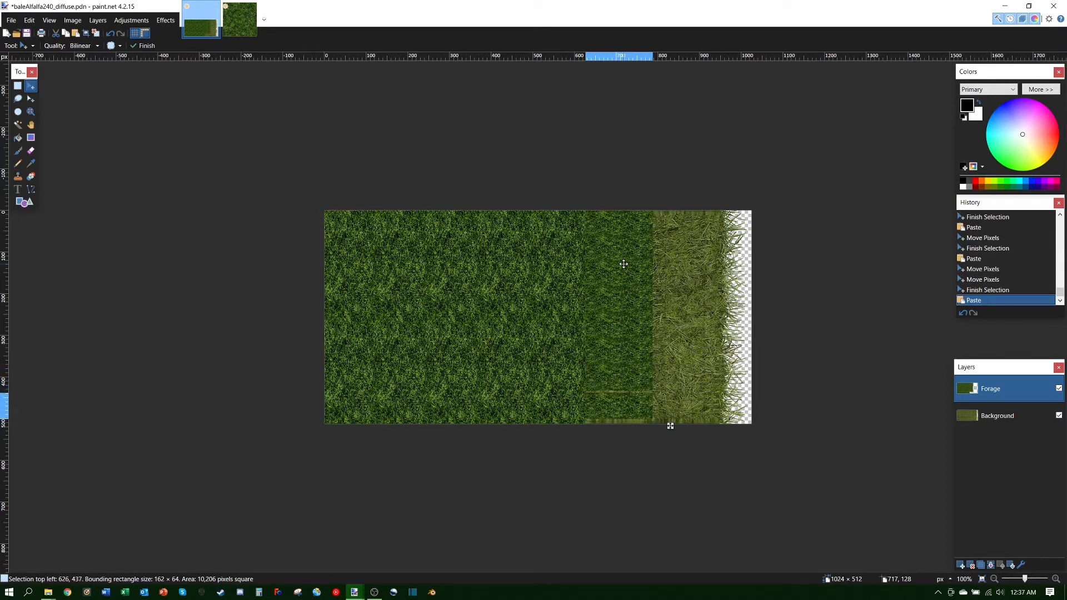
pyautogui.press('Up')
pyautogui.press('Up')
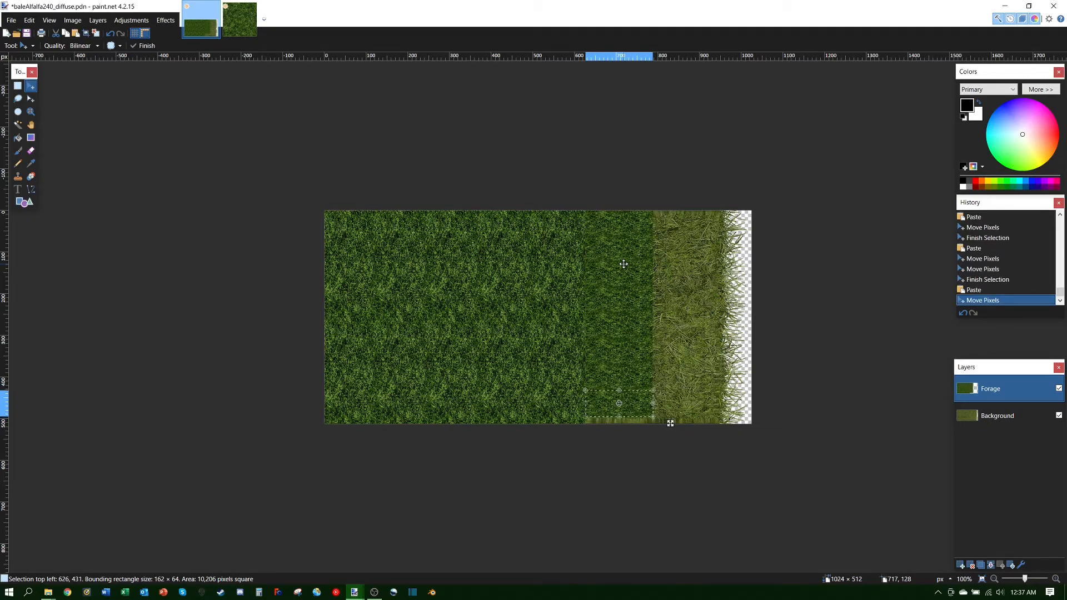
pyautogui.press('Right')
pyautogui.press('Right')
pyautogui.press('Right')
pyautogui.press('Right')
pyautogui.press('Right')
pyautogui.press('Right')
pyautogui.press('Right')
pyautogui.press('Right')
pyautogui.press('Right')
pyautogui.press('Right')
pyautogui.press('Right')
pyautogui.press('Right')
pyautogui.press('Right')
pyautogui.press('Right')
pyautogui.press('Right')
pyautogui.press('Right')
pyautogui.press('Right')
pyautogui.press('Right')
pyautogui.press('Right')
pyautogui.press('Right')
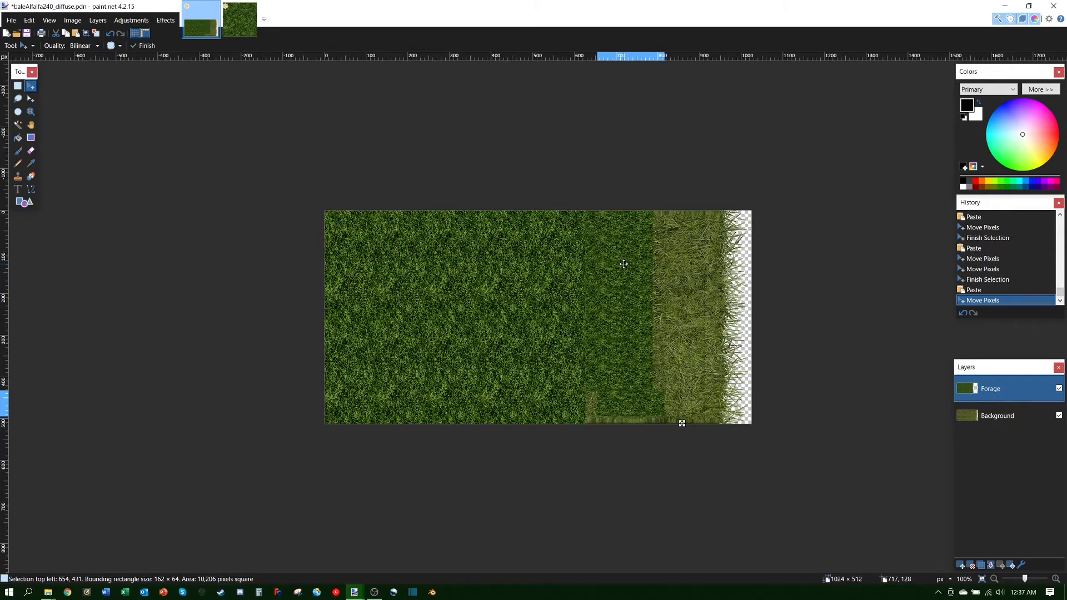
pyautogui.press('Left')
pyautogui.press('Left')
pyautogui.press('Left')
pyautogui.press('Left')
pyautogui.press('Left')
pyautogui.press('Left')
pyautogui.press('Left')
pyautogui.press('Left')
pyautogui.press('Left')
pyautogui.press('Left')
pyautogui.press('Left')
pyautogui.press('Left')
pyautogui.press('Left')
pyautogui.press('Left')
pyautogui.press('Left')
pyautogui.press('Left')
pyautogui.press('Left')
pyautogui.press('Left')
pyautogui.press('Left')
pyautogui.press('Left')
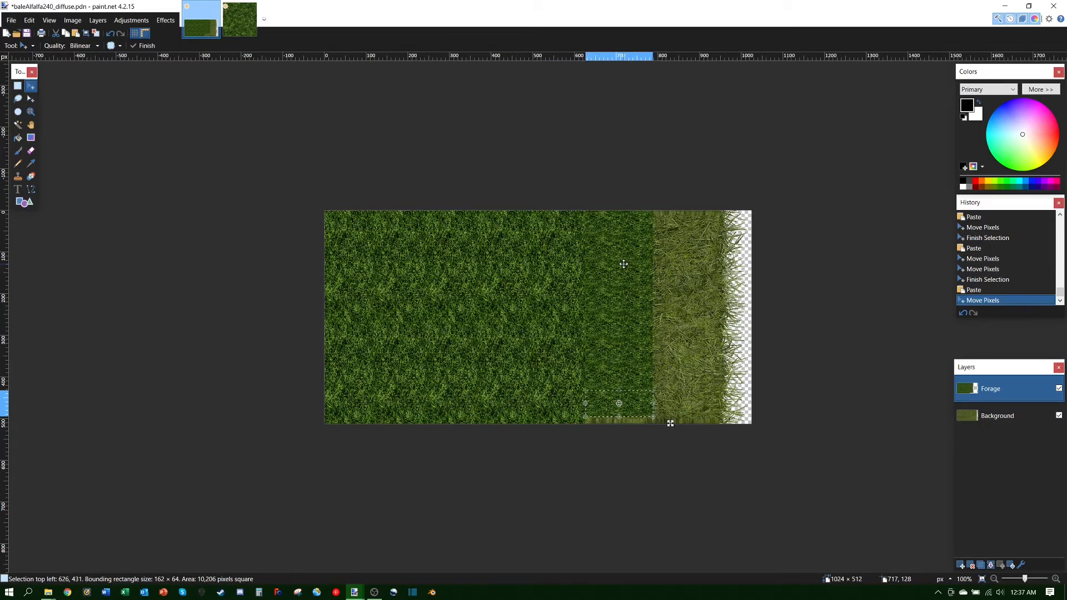
# Step: Paste another 162 × 64 strip and place it at 790, 3 beside the top strip
pyautogui.hotkey('ctrl', 'v')
pyautogui.moveTo(674, 423); pyautogui.dragTo(709, 424)
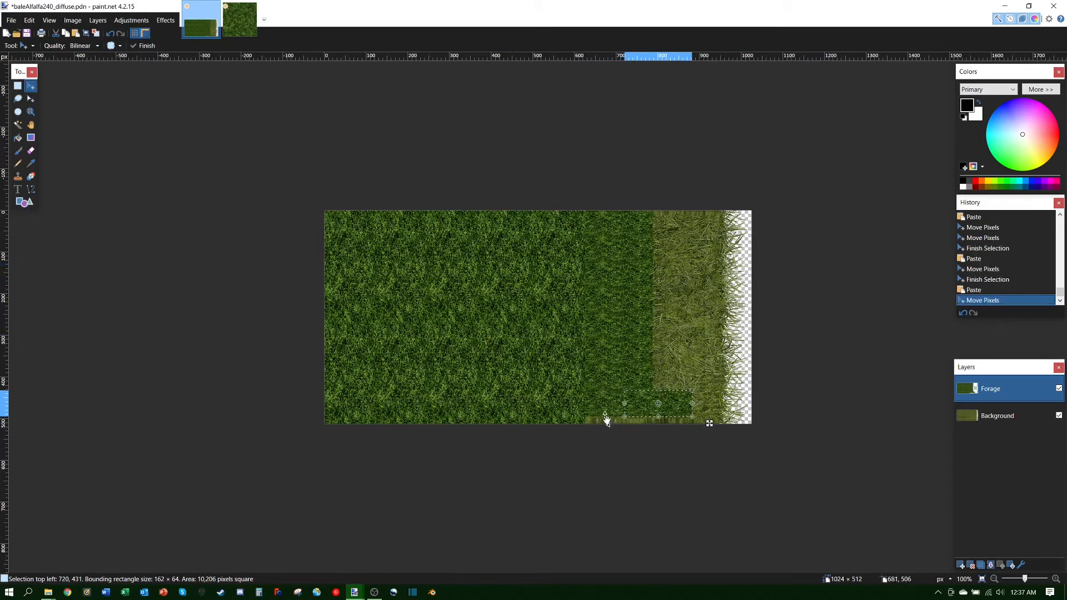
pyautogui.moveTo(667, 403); pyautogui.dragTo(699, 223)
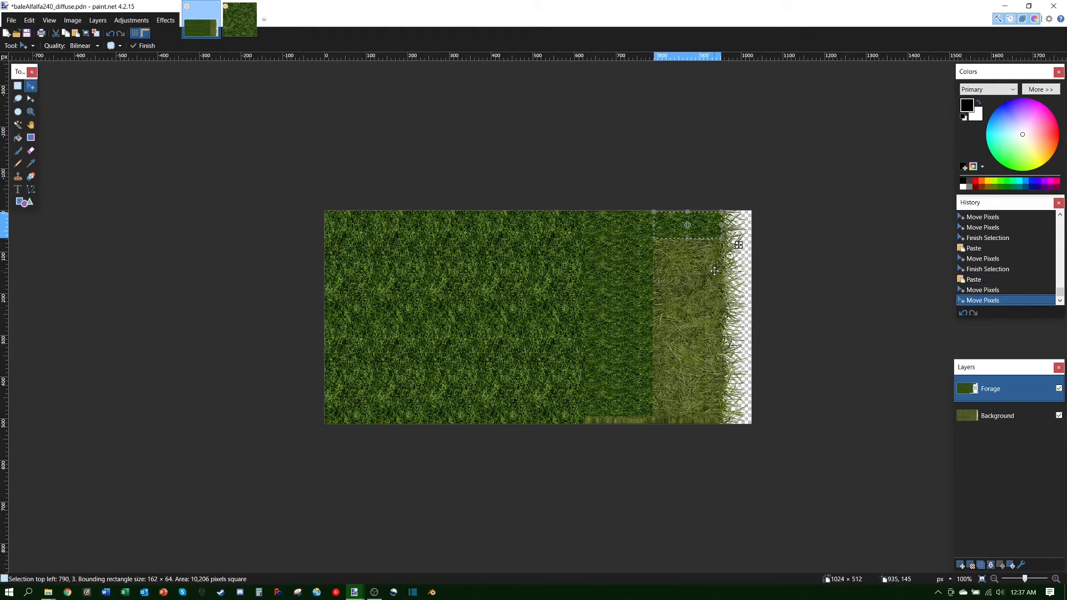
# Step: Nudge the top patch flush against the canvas top edge, closing the gap on its left
pyautogui.press('Up')
pyautogui.press('Up')
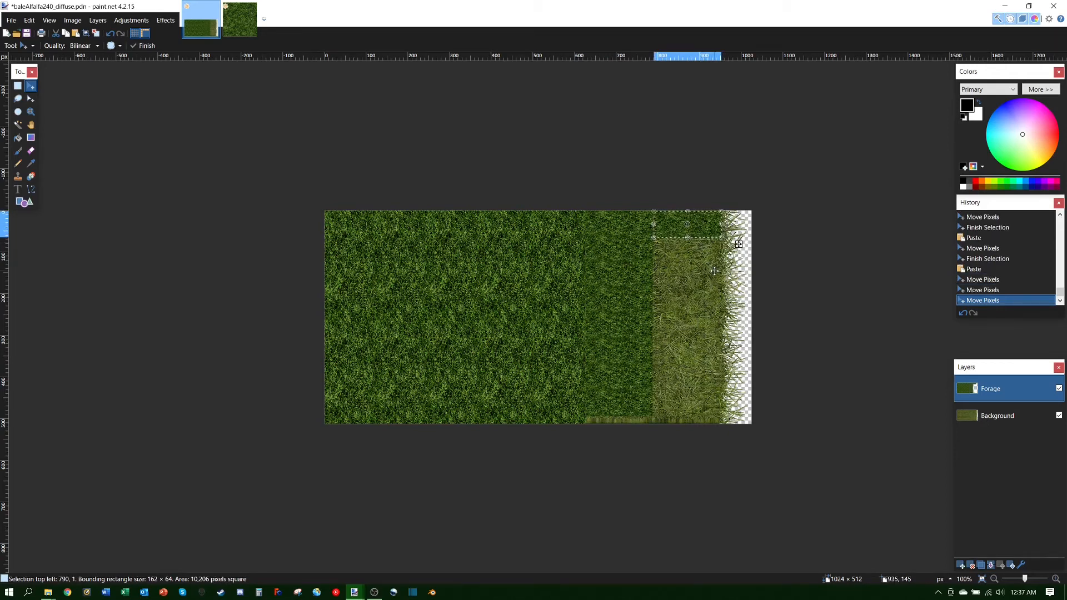
pyautogui.press('Up')
pyautogui.press('Left')
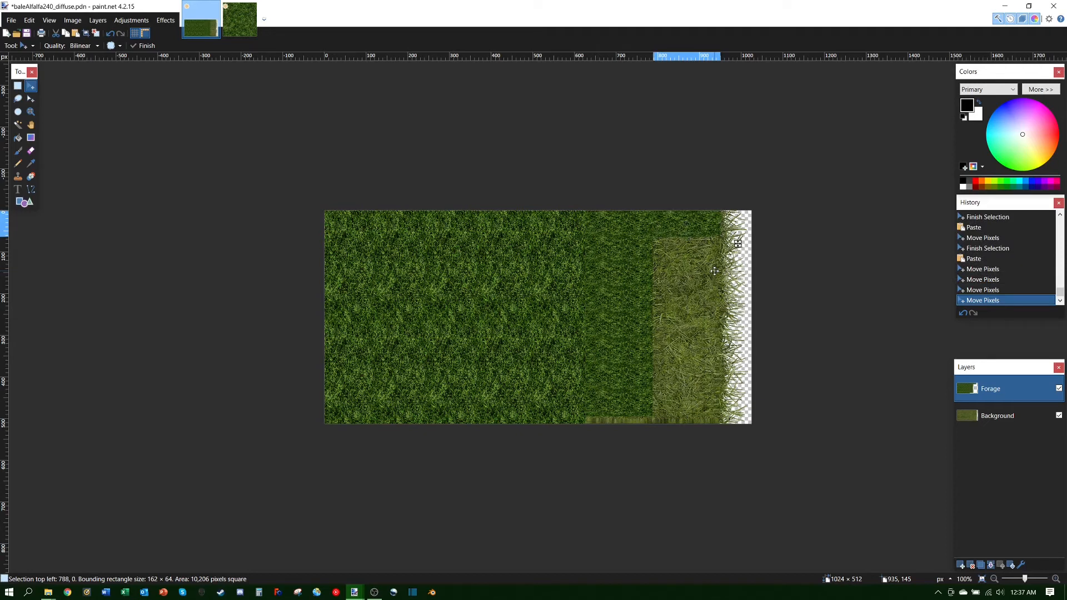
pyautogui.press('Up')
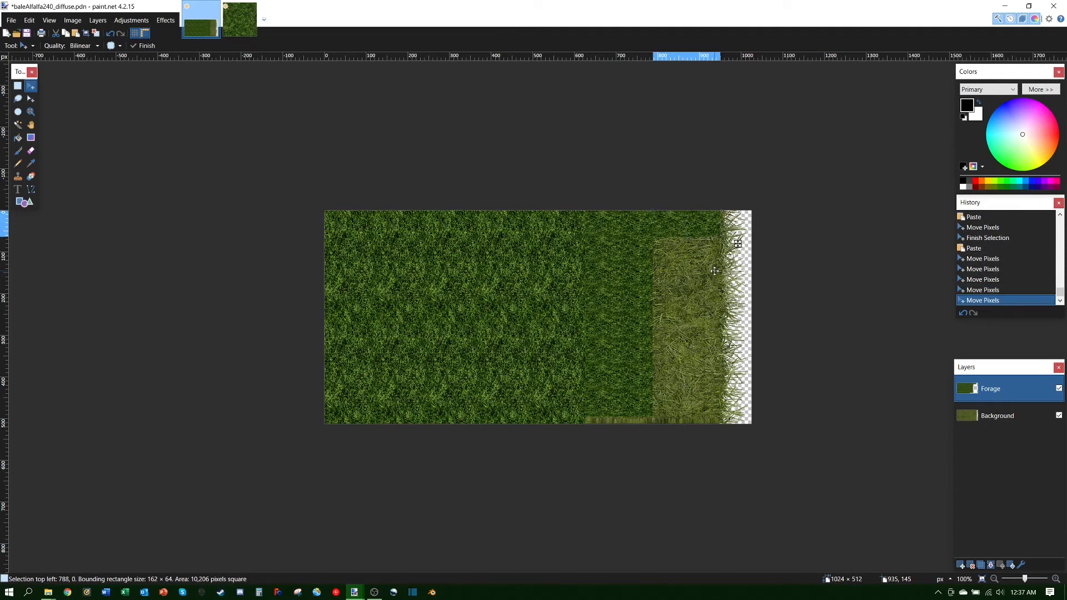
pyautogui.press('Left')
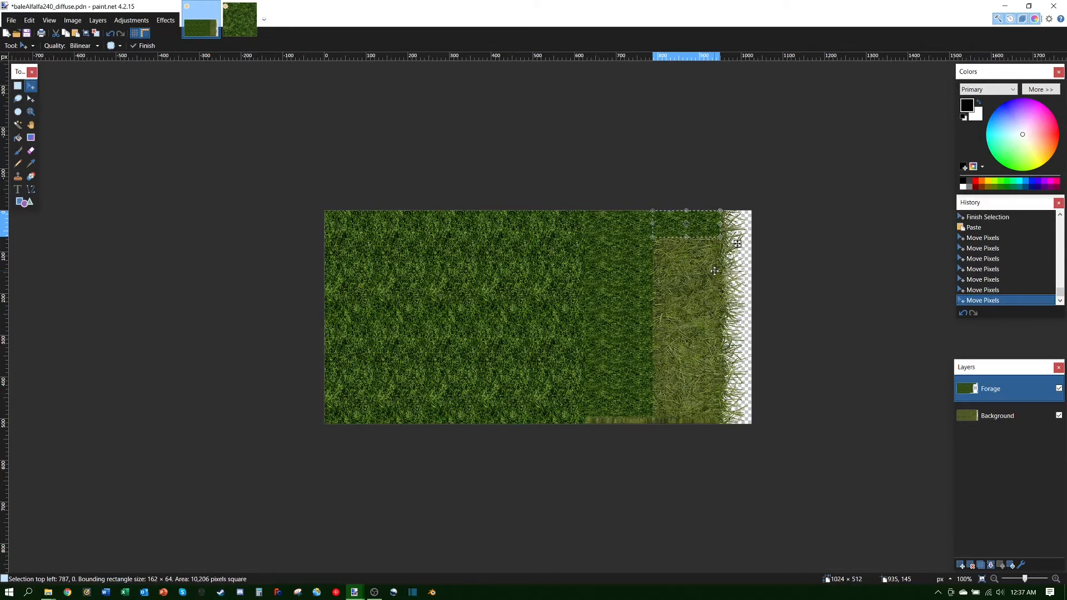
# Step: Paste three more grass patches and nudge each down the right-side column without seams
pyautogui.hotkey('ctrl', 'v')
pyautogui.press('Down')
pyautogui.press('Down')
pyautogui.press('Down')
pyautogui.press('Down')
pyautogui.press('Down')
pyautogui.press('Down')
pyautogui.press('Down')
pyautogui.press('Down')
pyautogui.press('Down')
pyautogui.press('Down')
pyautogui.press('Down')
pyautogui.press('Down')
pyautogui.press('Down')
pyautogui.press('Down')
pyautogui.press('Down')
pyautogui.press('Down')
pyautogui.press('Down')
pyautogui.press('Down')
pyautogui.press('Down')
pyautogui.press('Down')
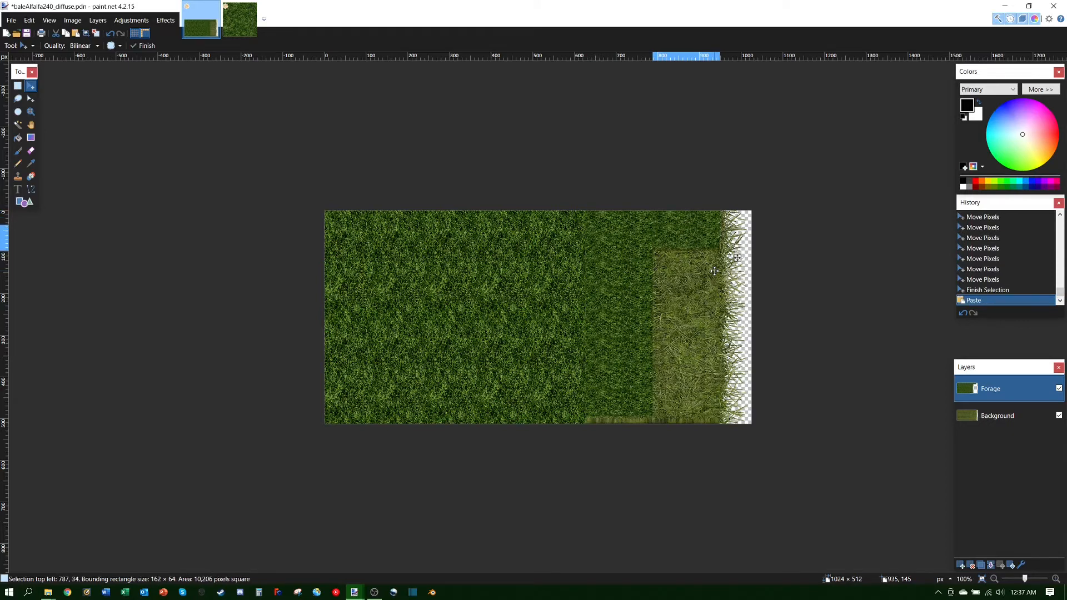
pyautogui.press('Down')
pyautogui.press('Down')
pyautogui.press('Down')
pyautogui.press('Down')
pyautogui.press('Down')
pyautogui.press('Down')
pyautogui.press('Down')
pyautogui.press('Down')
pyautogui.press('Down')
pyautogui.press('Down')
pyautogui.press('Down')
pyautogui.press('Down')
pyautogui.press('Down')
pyautogui.press('Down')
pyautogui.press('Down')
pyautogui.press('Down')
pyautogui.press('Down')
pyautogui.press('Down')
pyautogui.press('Down')
pyautogui.press('Down')
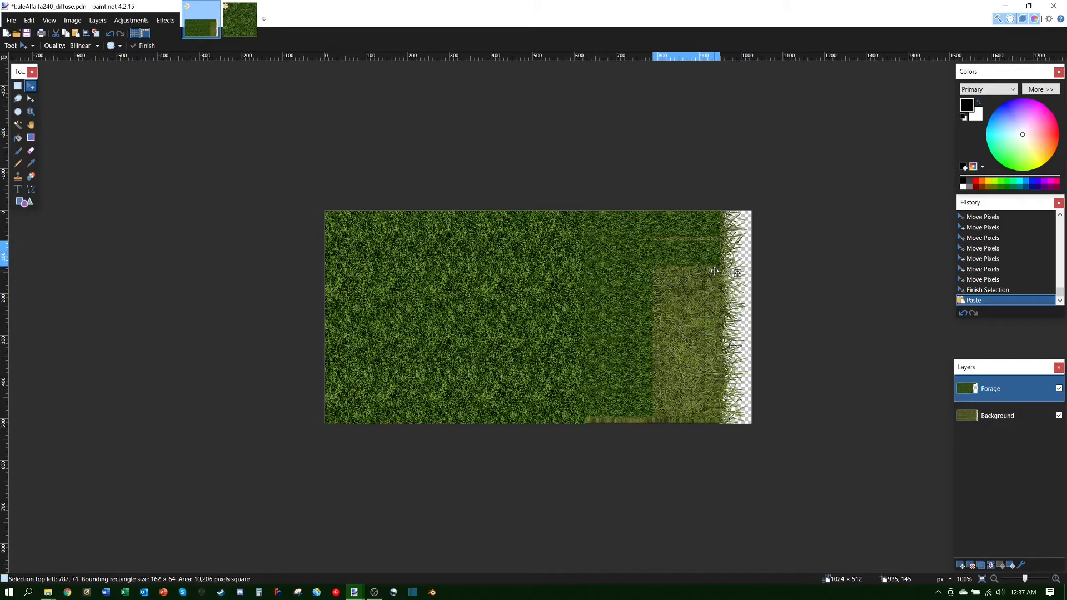
pyautogui.press('Up')
pyautogui.press('Up')
pyautogui.press('Up')
pyautogui.press('Up')
pyautogui.press('Up')
pyautogui.press('Up')
pyautogui.press('Up')
pyautogui.press('Up')
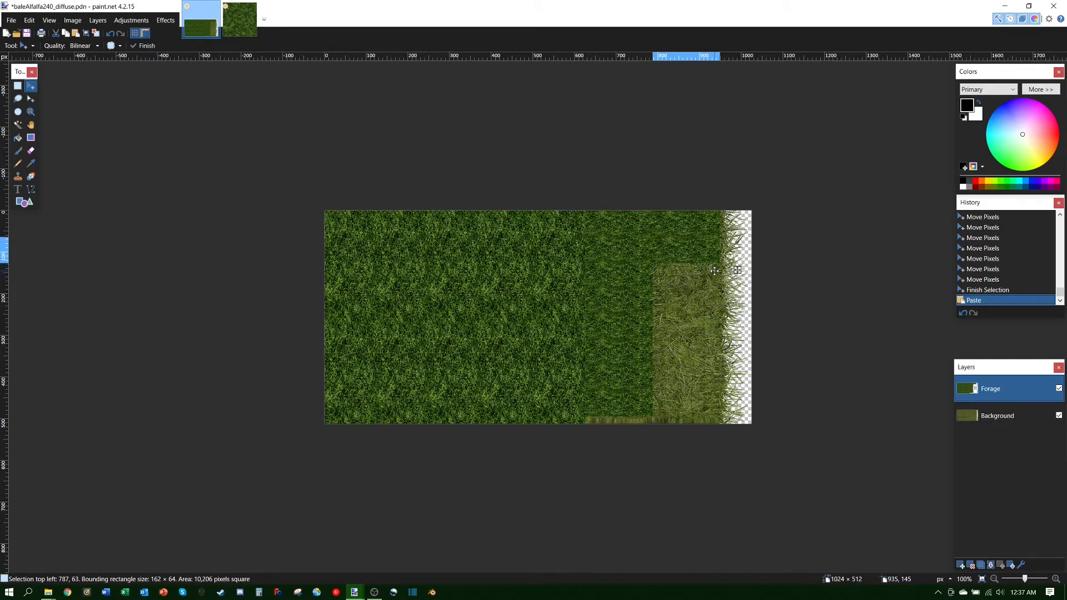
pyautogui.press('Up')
pyautogui.hotkey('ctrl', 'v')
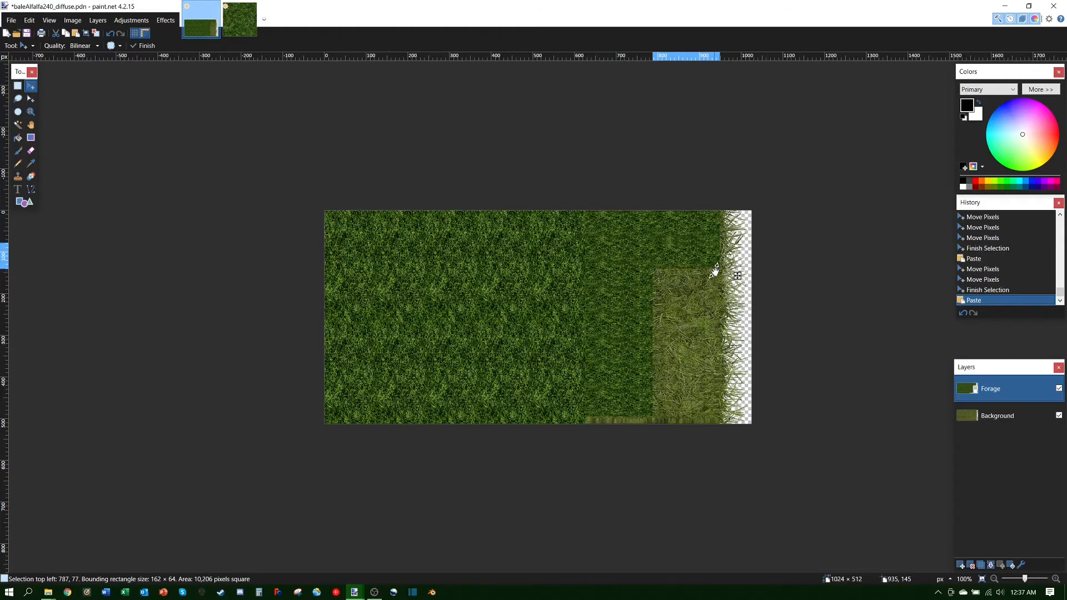
pyautogui.press('Down')
pyautogui.press('Down')
pyautogui.press('Down')
pyautogui.press('Down')
pyautogui.press('Down')
pyautogui.press('Down')
pyautogui.press('Down')
pyautogui.press('Down')
pyautogui.press('Down')
pyautogui.press('Down')
pyautogui.press('Down')
pyautogui.press('Down')
pyautogui.press('Down')
pyautogui.press('Down')
pyautogui.press('Down')
pyautogui.press('Down')
pyautogui.press('Down')
pyautogui.press('Down')
pyautogui.press('Down')
pyautogui.press('Down')
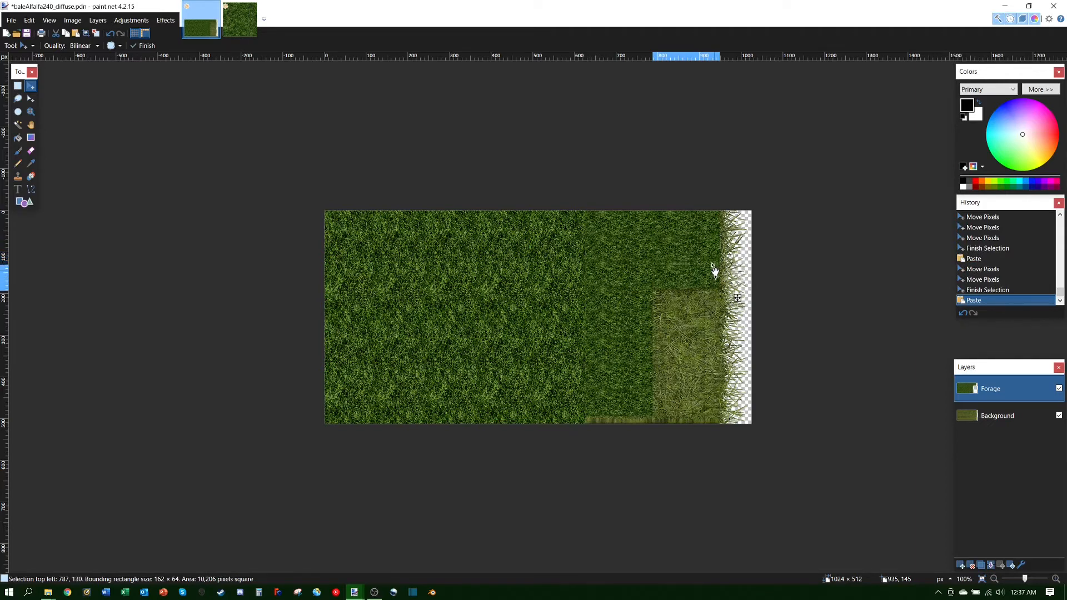
pyautogui.press('Up')
pyautogui.press('Up')
pyautogui.press('Up')
pyautogui.press('Up')
pyautogui.press('Up')
pyautogui.press('Up')
pyautogui.press('Up')
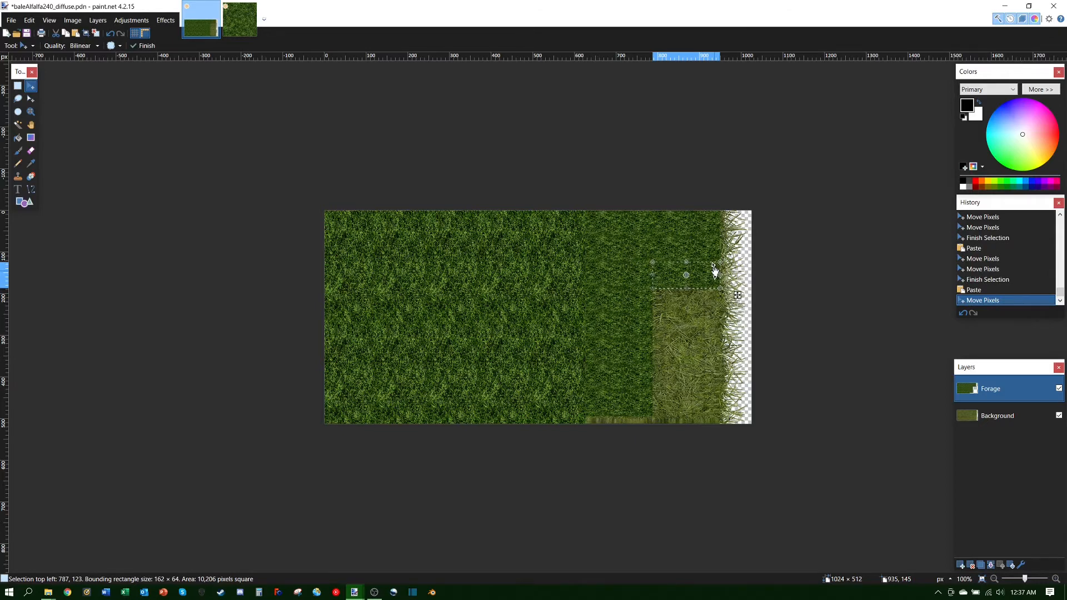
pyautogui.hotkey('ctrl', 'v')
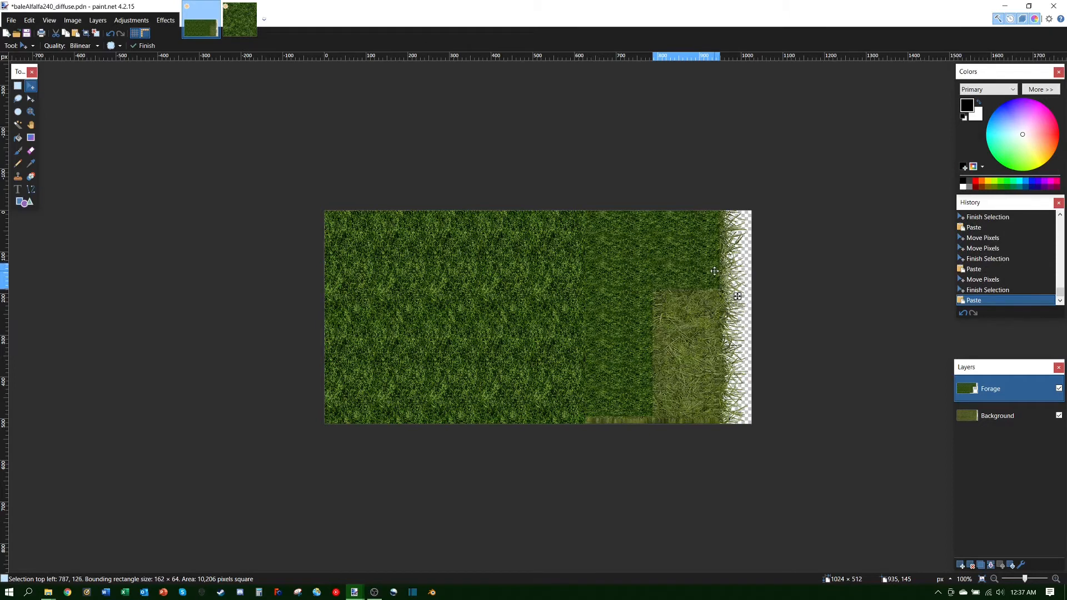
pyautogui.press('Down')
pyautogui.press('Down')
pyautogui.press('Down')
pyautogui.press('Down')
pyautogui.press('Down')
pyautogui.press('Down')
pyautogui.press('Down')
pyautogui.press('Down')
pyautogui.press('Down')
pyautogui.press('Down')
pyautogui.press('Down')
pyautogui.press('Down')
pyautogui.press('Down')
pyautogui.press('Down')
pyautogui.press('Down')
pyautogui.press('Down')
pyautogui.press('Down')
pyautogui.press('Down')
pyautogui.press('Down')
pyautogui.press('Down')
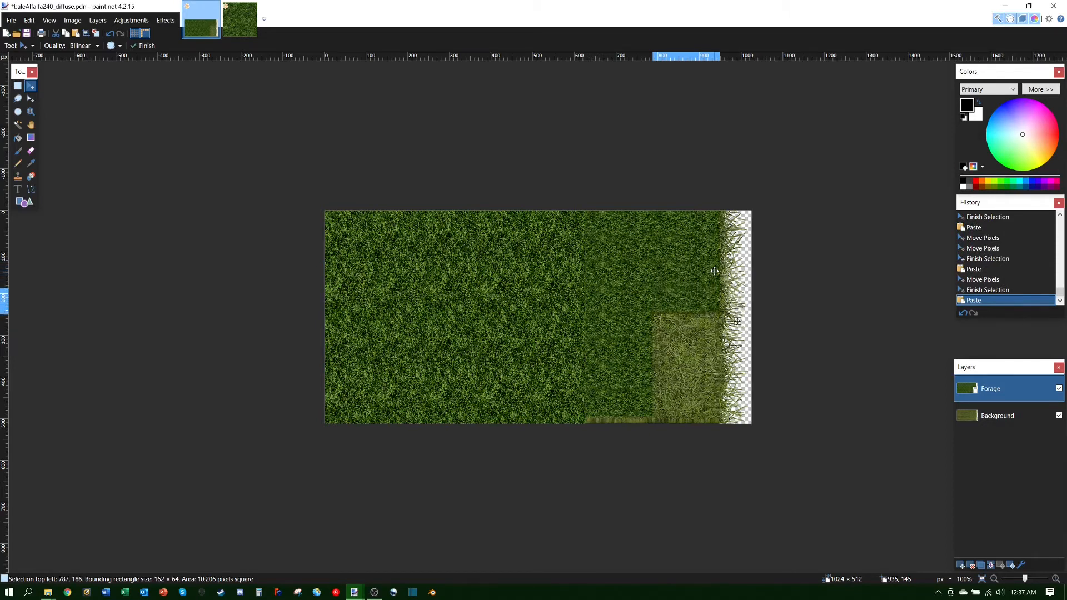
pyautogui.press('Up')
pyautogui.press('Up')
pyautogui.press('Up')
pyautogui.press('Up')
pyautogui.press('Up')
pyautogui.press('Up')
pyautogui.press('Up')
pyautogui.press('Up')
pyautogui.press('Up')
pyautogui.press('Up')
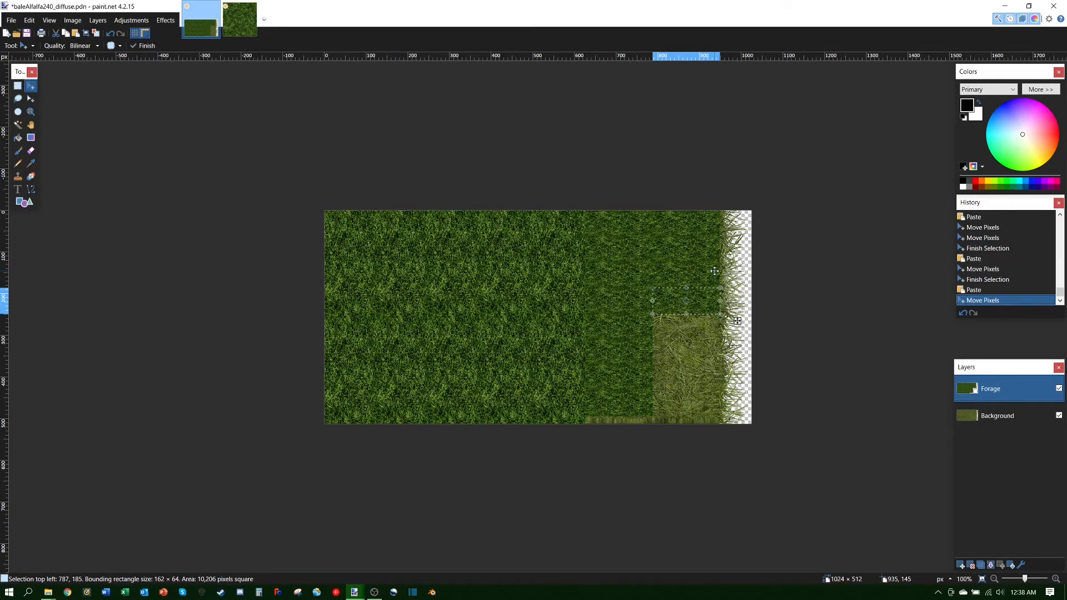
# Step: Continue pasting three patches down the column, aligning each with arrow-key nudges
pyautogui.hotkey('ctrl', 'v')
pyautogui.press('Down')
pyautogui.press('Down')
pyautogui.press('Down')
pyautogui.press('Down')
pyautogui.press('Down')
pyautogui.press('Down')
pyautogui.press('Down')
pyautogui.press('Down')
pyautogui.press('Down')
pyautogui.press('Down')
pyautogui.press('Down')
pyautogui.press('Down')
pyautogui.press('Down')
pyautogui.press('Down')
pyautogui.press('Down')
pyautogui.press('Down')
pyautogui.press('Down')
pyautogui.press('Down')
pyautogui.press('Down')
pyautogui.press('Down')
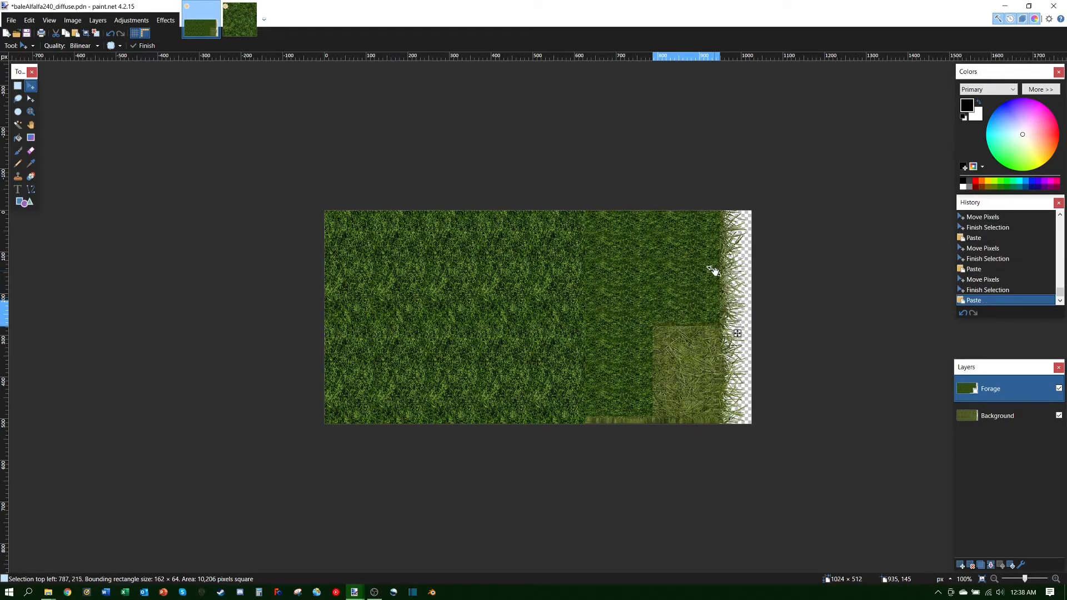
pyautogui.press('Down')
pyautogui.press('Down')
pyautogui.press('Down')
pyautogui.press('Down')
pyautogui.press('Down')
pyautogui.press('Down')
pyautogui.press('Down')
pyautogui.press('Down')
pyautogui.press('Down')
pyautogui.press('Down')
pyautogui.press('Down')
pyautogui.press('Down')
pyautogui.press('Down')
pyautogui.press('Down')
pyautogui.press('Down')
pyautogui.press('Down')
pyautogui.press('Down')
pyautogui.press('Down')
pyautogui.press('Down')
pyautogui.press('Down')
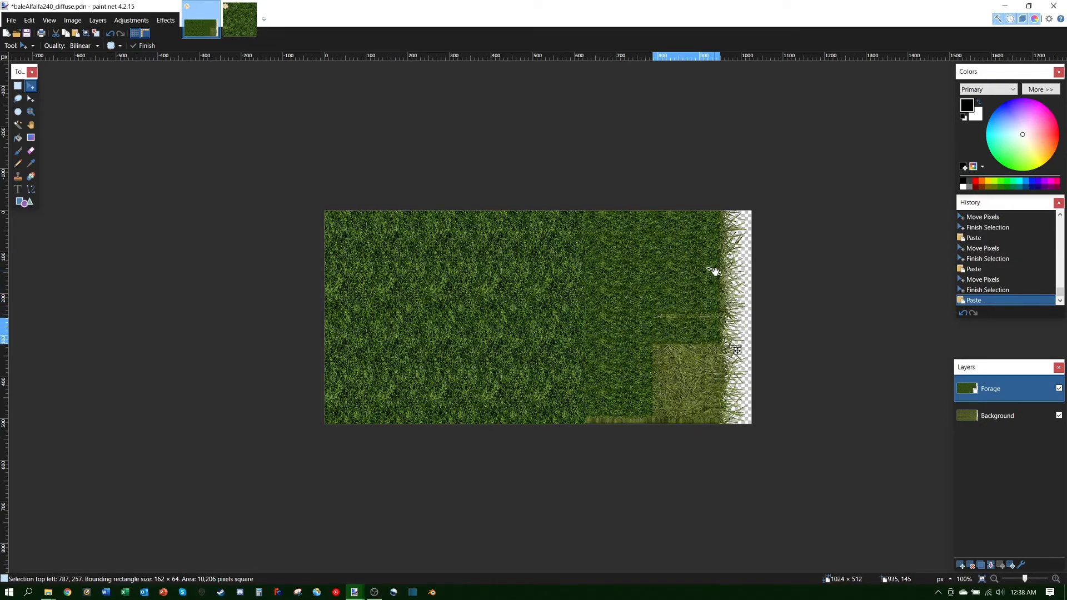
pyautogui.press('Up')
pyautogui.press('Up')
pyautogui.press('Up')
pyautogui.press('Up')
pyautogui.press('Up')
pyautogui.press('Up')
pyautogui.press('Up')
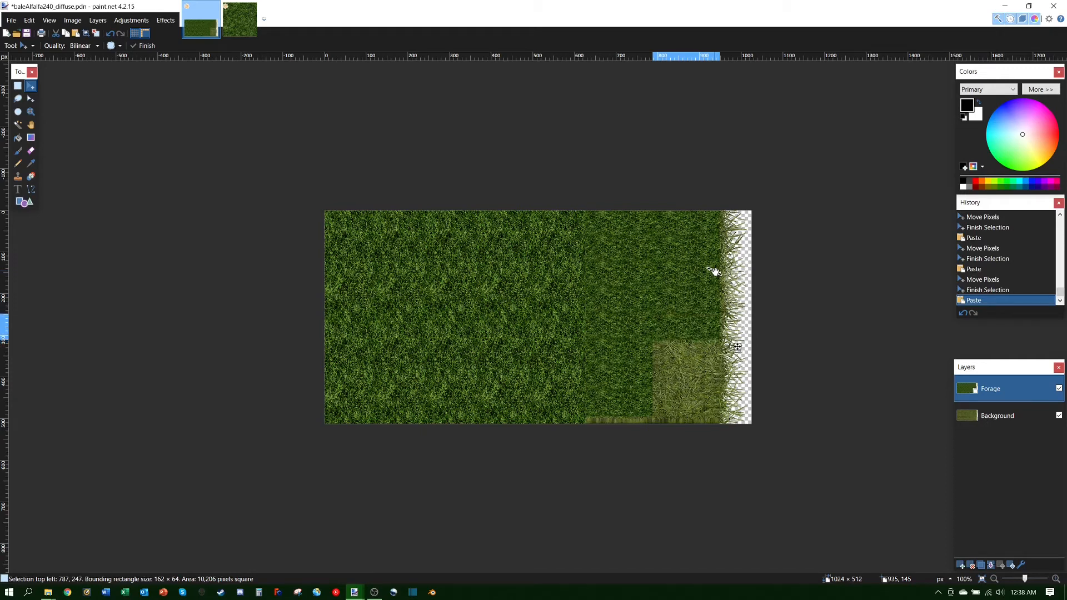
pyautogui.hotkey('ctrl', 'v')
pyautogui.press('Down')
pyautogui.press('Down')
pyautogui.press('Down')
pyautogui.press('Down')
pyautogui.press('Down')
pyautogui.press('Down')
pyautogui.press('Down')
pyautogui.press('Down')
pyautogui.press('Down')
pyautogui.press('Down')
pyautogui.press('Down')
pyautogui.press('Down')
pyautogui.press('Down')
pyautogui.press('Down')
pyautogui.press('Down')
pyautogui.press('Down')
pyautogui.press('Down')
pyautogui.press('Down')
pyautogui.press('Down')
pyautogui.press('Down')
pyautogui.press('Down')
pyautogui.press('Down')
pyautogui.press('Down')
pyautogui.press('Down')
pyautogui.press('Down')
pyautogui.press('Down')
pyautogui.press('Down')
pyautogui.press('Down')
pyautogui.press('Down')
pyautogui.press('Down')
pyautogui.press('Down')
pyautogui.press('Down')
pyautogui.press('Down')
pyautogui.press('Down')
pyautogui.press('Down')
pyautogui.press('Down')
pyautogui.press('Down')
pyautogui.press('Down')
pyautogui.press('Down')
pyautogui.press('Down')
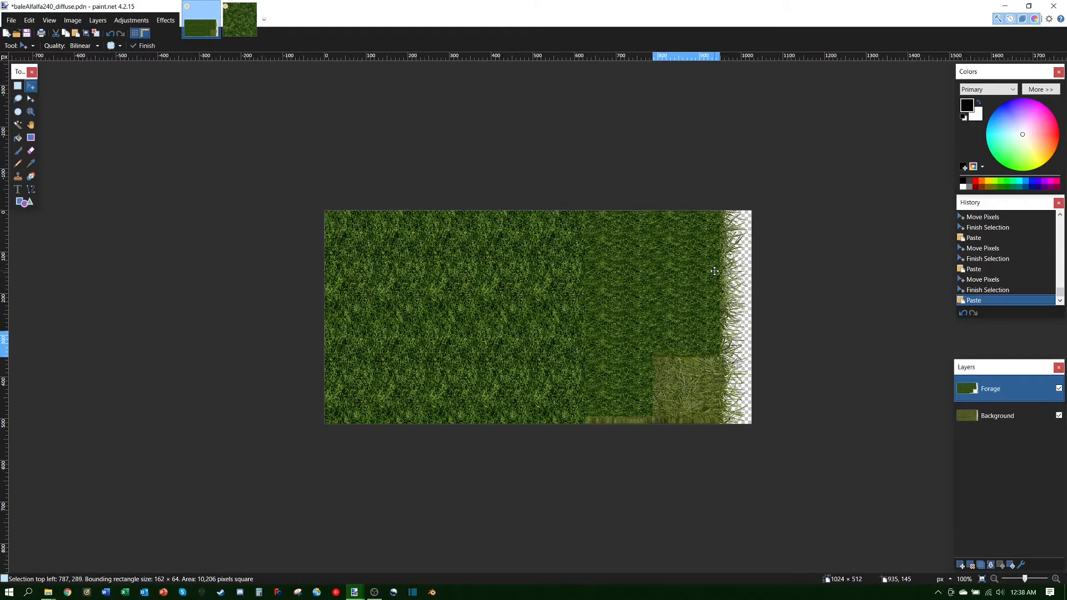
pyautogui.press('Up')
pyautogui.press('Up')
pyautogui.press('Up')
pyautogui.press('Up')
pyautogui.press('Up')
pyautogui.press('Up')
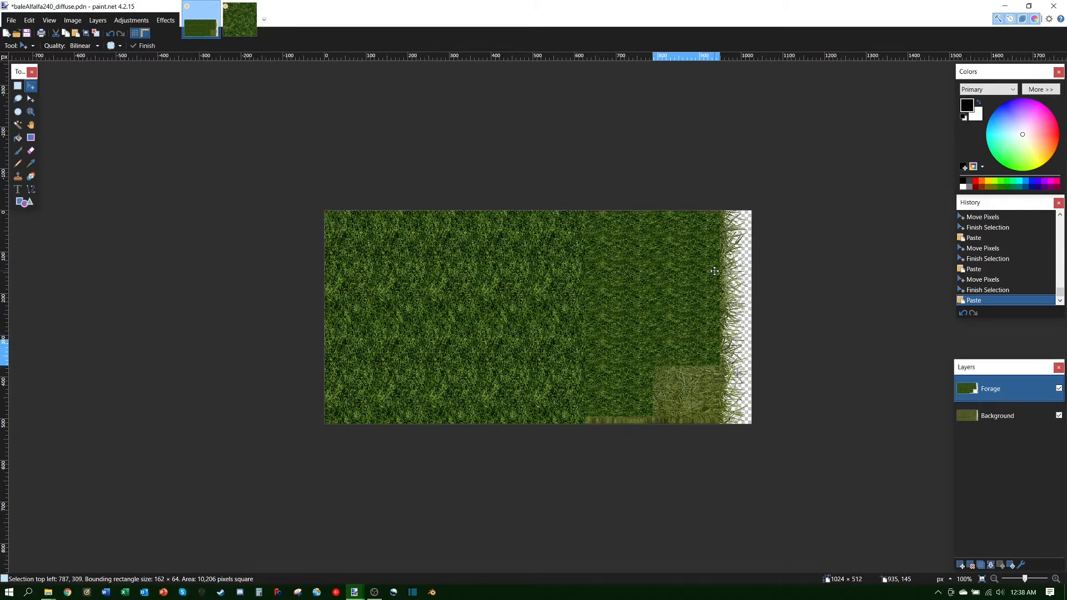
pyautogui.press('Down')
pyautogui.press('Down')
pyautogui.press('Down')
pyautogui.press('Down')
pyautogui.press('Down')
pyautogui.press('Down')
pyautogui.press('Down')
pyautogui.press('Down')
pyautogui.press('Down')
pyautogui.press('Down')
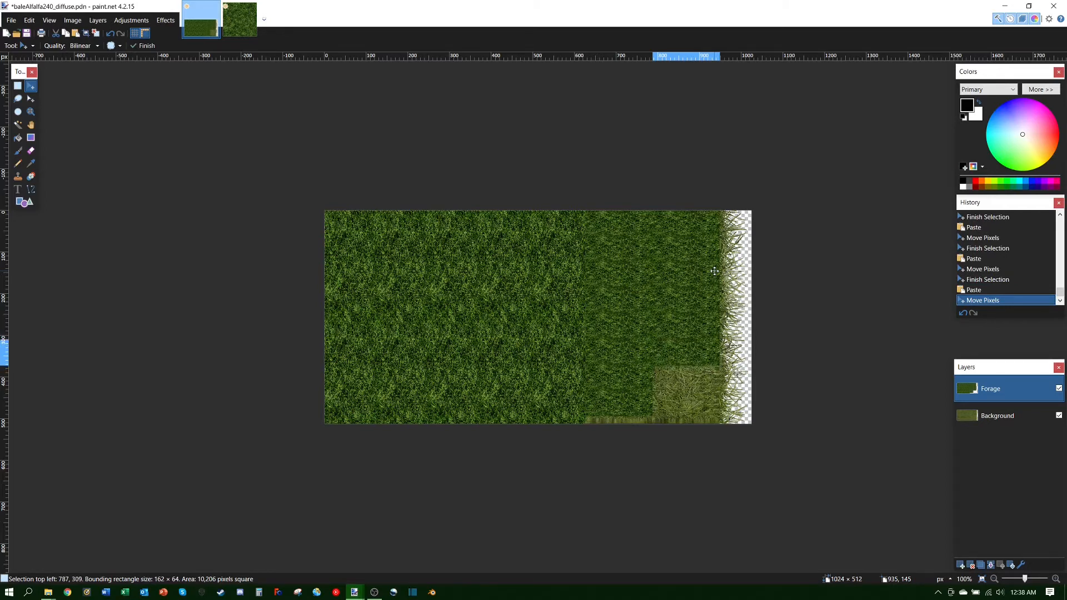
pyautogui.hotkey('ctrl', 'v')
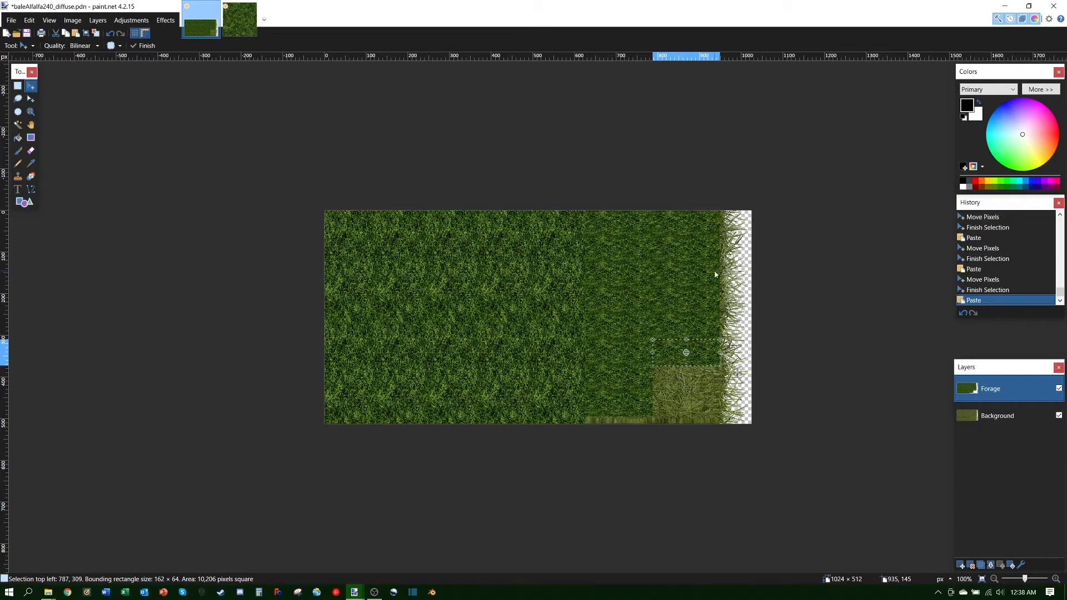
pyautogui.press('Down')
pyautogui.press('Down')
pyautogui.press('Down')
pyautogui.press('Down')
pyautogui.press('Down')
pyautogui.press('Down')
pyautogui.press('Down')
pyautogui.press('Down')
pyautogui.press('Down')
pyautogui.press('Down')
pyautogui.press('Down')
pyautogui.press('Down')
pyautogui.press('Down')
pyautogui.press('Down')
pyautogui.press('Down')
pyautogui.press('Down')
pyautogui.press('Down')
pyautogui.press('Down')
pyautogui.press('Down')
pyautogui.press('Down')
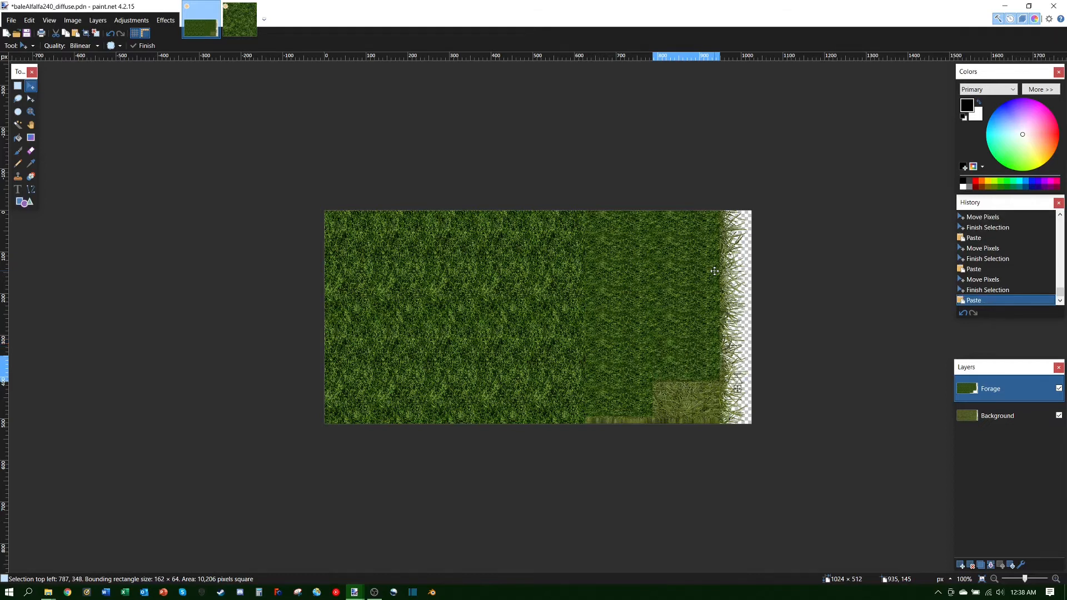
pyautogui.press('Up')
pyautogui.press('Up')
pyautogui.press('Up')
pyautogui.press('Up')
pyautogui.press('Up')
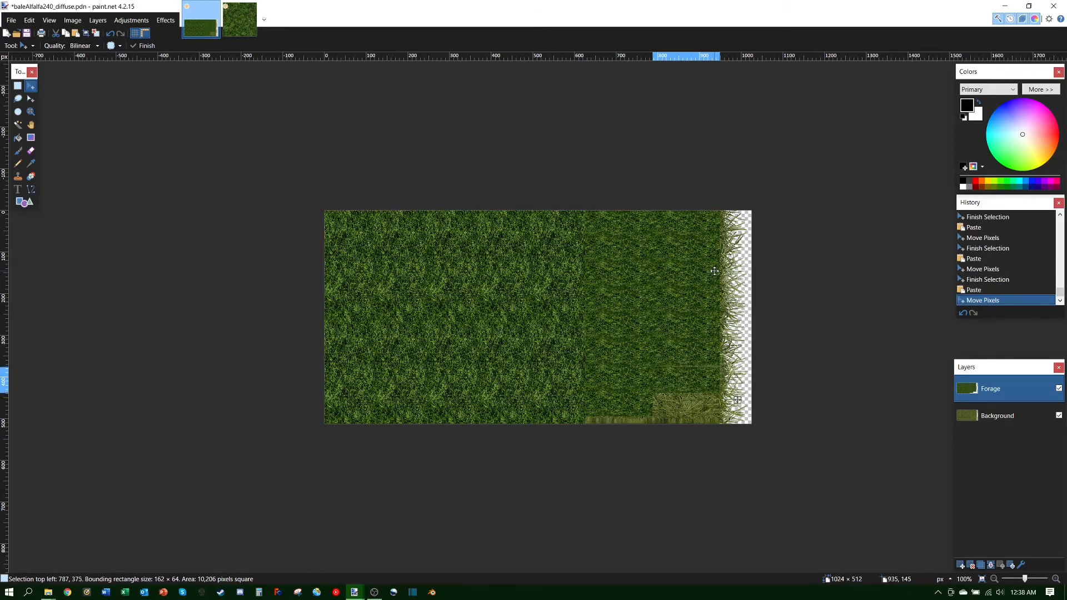
pyautogui.press('Down')
pyautogui.press('Down')
pyautogui.press('Down')
pyautogui.press('Down')
pyautogui.press('Down')
pyautogui.press('Down')
pyautogui.press('Down')
pyautogui.press('Down')
pyautogui.press('Down')
pyautogui.press('Down')
pyautogui.press('Down')
pyautogui.press('Down')
pyautogui.press('Down')
pyautogui.press('Down')
pyautogui.press('Up')
pyautogui.press('Up')
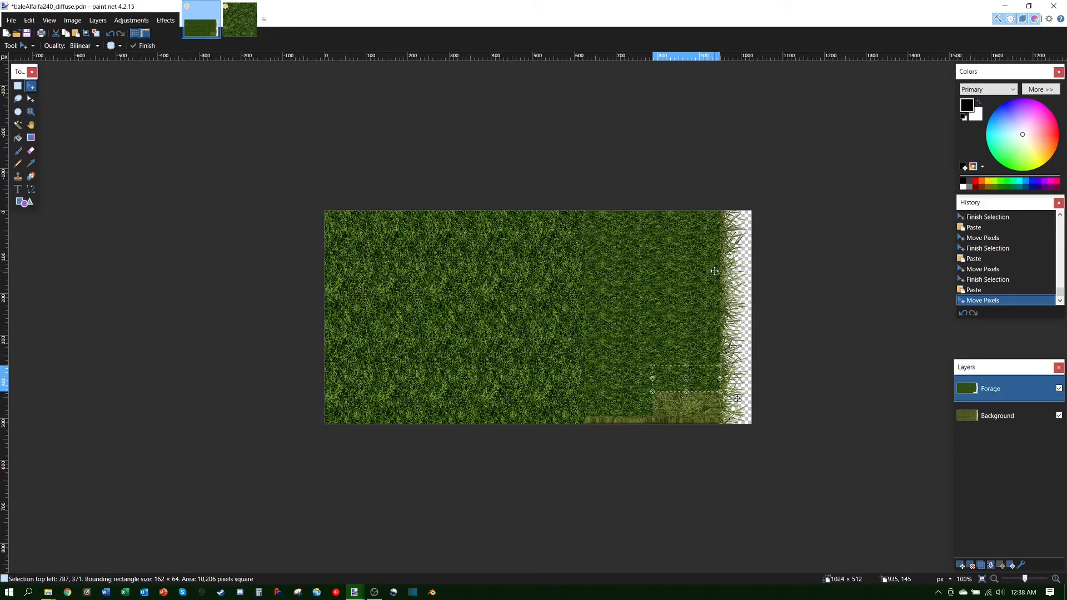
# Step: Paste two more patches and settle the last one against the bottom edge
pyautogui.hotkey('ctrl', 'v')
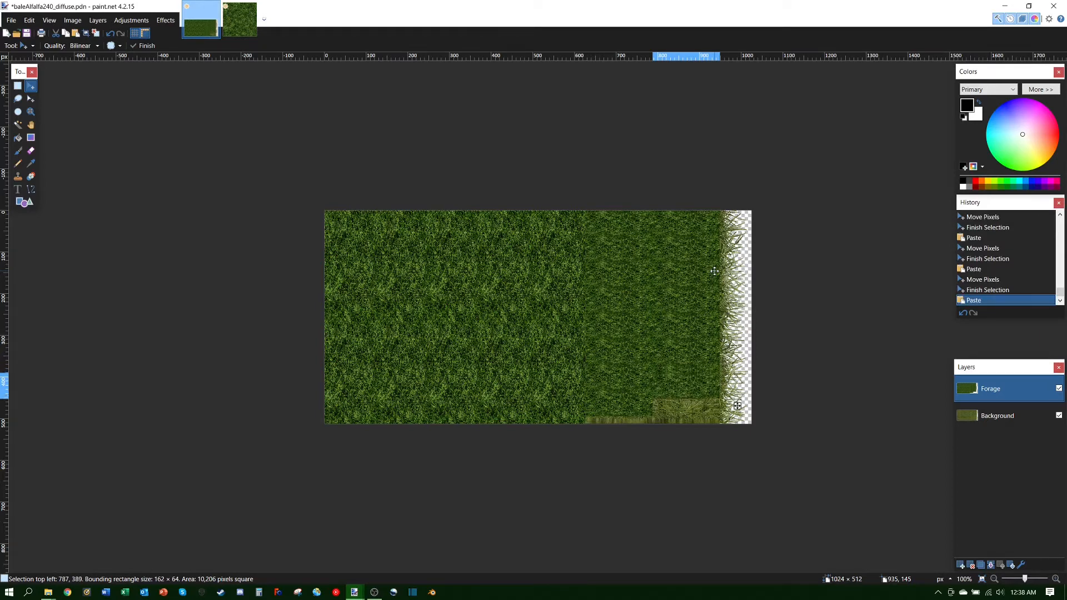
pyautogui.press('Down')
pyautogui.press('Down')
pyautogui.press('Down')
pyautogui.press('Down')
pyautogui.press('Down')
pyautogui.press('Down')
pyautogui.press('Down')
pyautogui.press('Down')
pyautogui.press('Down')
pyautogui.press('Down')
pyautogui.press('Down')
pyautogui.press('Down')
pyautogui.press('Down')
pyautogui.press('Down')
pyautogui.press('Down')
pyautogui.press('Down')
pyautogui.press('Down')
pyautogui.press('Down')
pyautogui.press('Down')
pyautogui.press('Down')
pyautogui.press('Down')
pyautogui.press('Down')
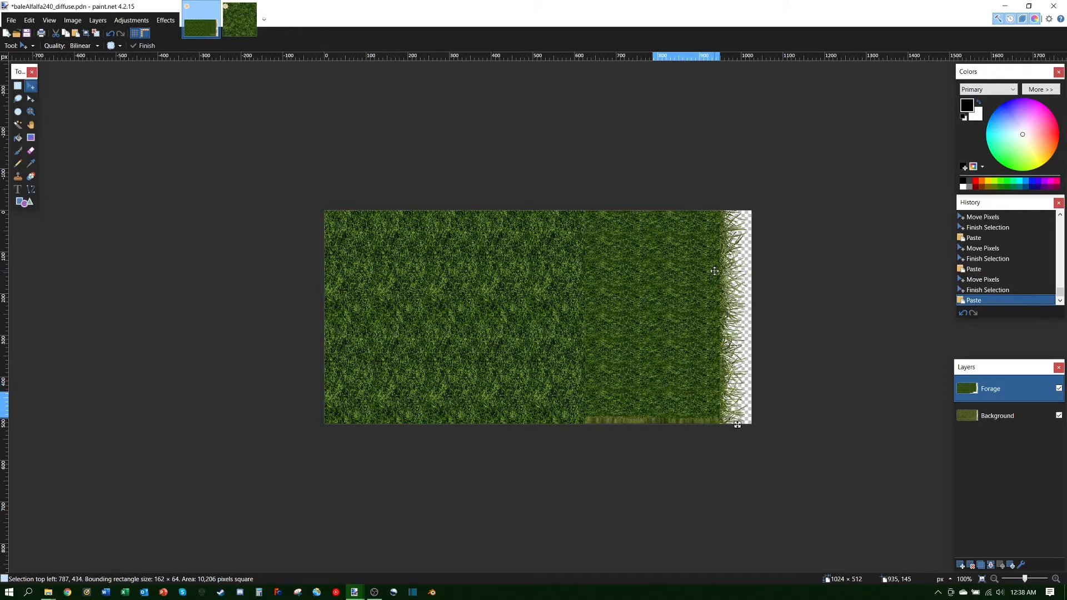
pyautogui.press('Up')
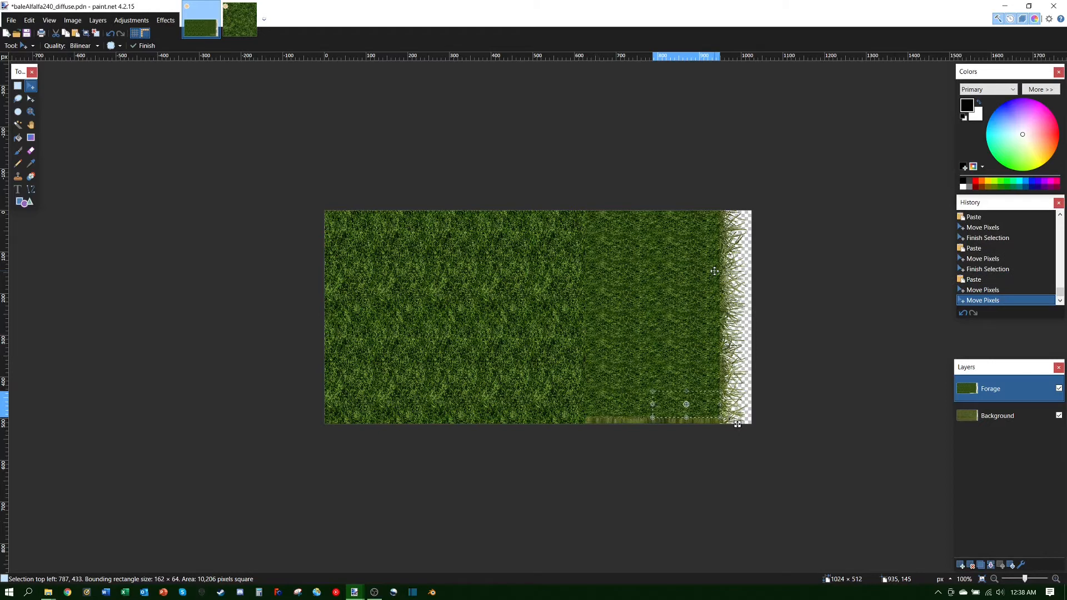
pyautogui.press('Down')
pyautogui.press('Down')
pyautogui.press('Down')
pyautogui.press('Down')
pyautogui.press('Down')
pyautogui.press('Down')
pyautogui.press('Down')
pyautogui.press('Down')
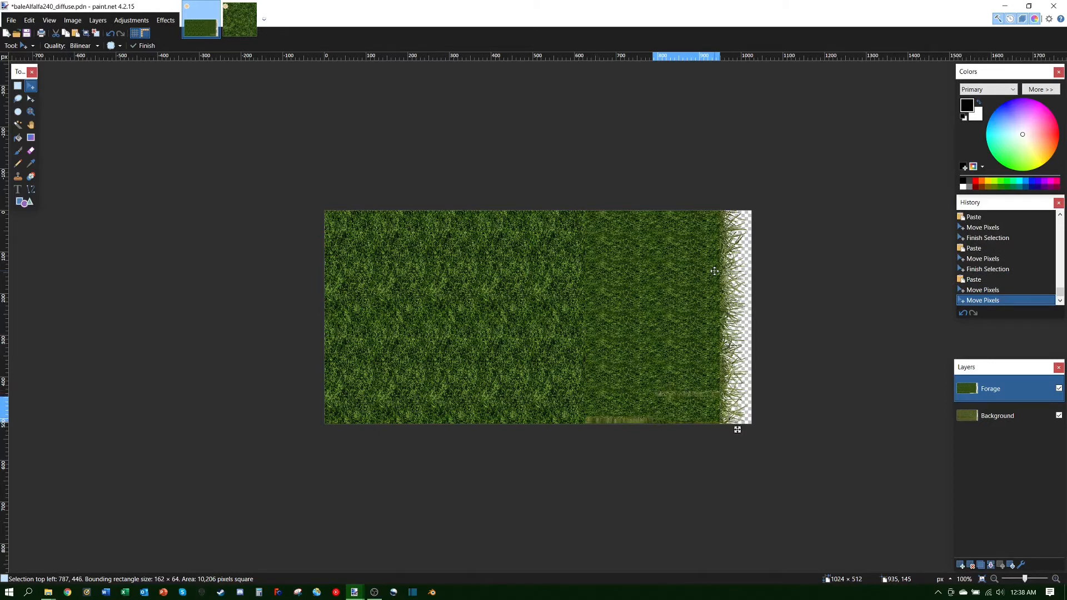
pyautogui.press('Up')
pyautogui.press('Up')
pyautogui.press('Up')
pyautogui.press('Up')
pyautogui.press('Up')
pyautogui.press('Up')
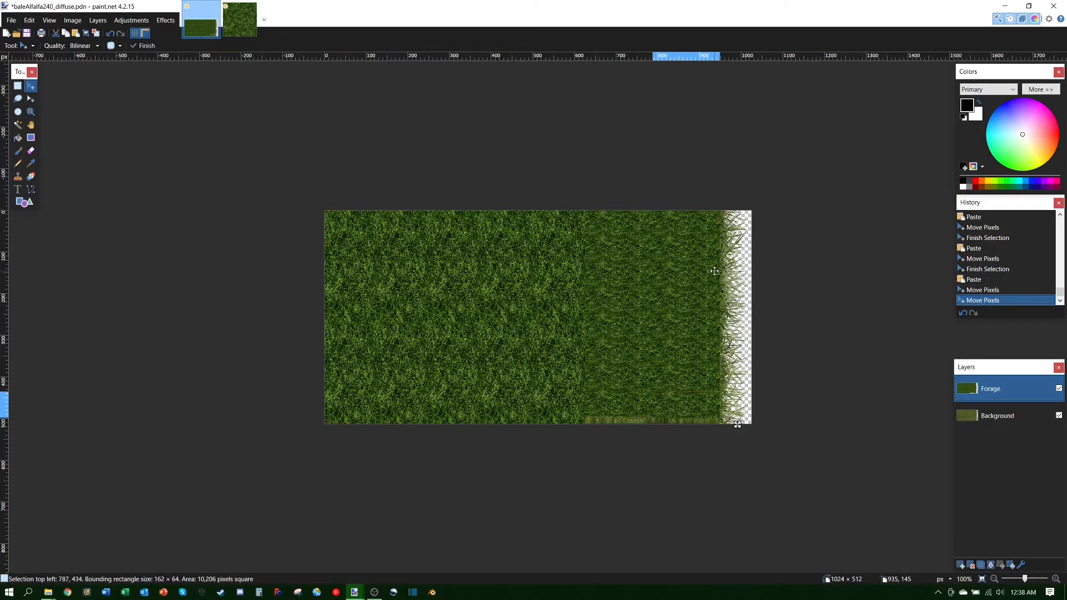
pyautogui.hotkey('ctrl', 'v')
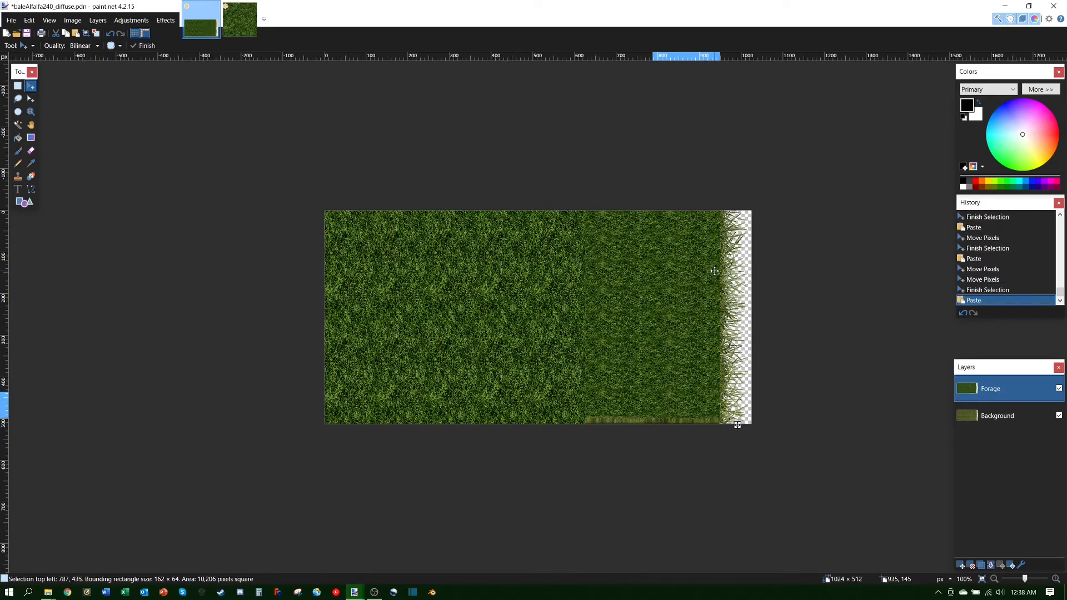
pyautogui.press('Down')
pyautogui.press('Down')
pyautogui.press('Down')
pyautogui.press('Down')
pyautogui.press('Down')
pyautogui.press('Down')
pyautogui.press('Down')
pyautogui.press('Down')
pyautogui.press('Down')
pyautogui.press('Down')
pyautogui.press('Down')
pyautogui.press('Down')
pyautogui.press('Down')
pyautogui.press('Down')
pyautogui.press('Down')
pyautogui.press('Down')
pyautogui.press('Down')
pyautogui.press('Down')
pyautogui.press('Down')
pyautogui.press('Down')
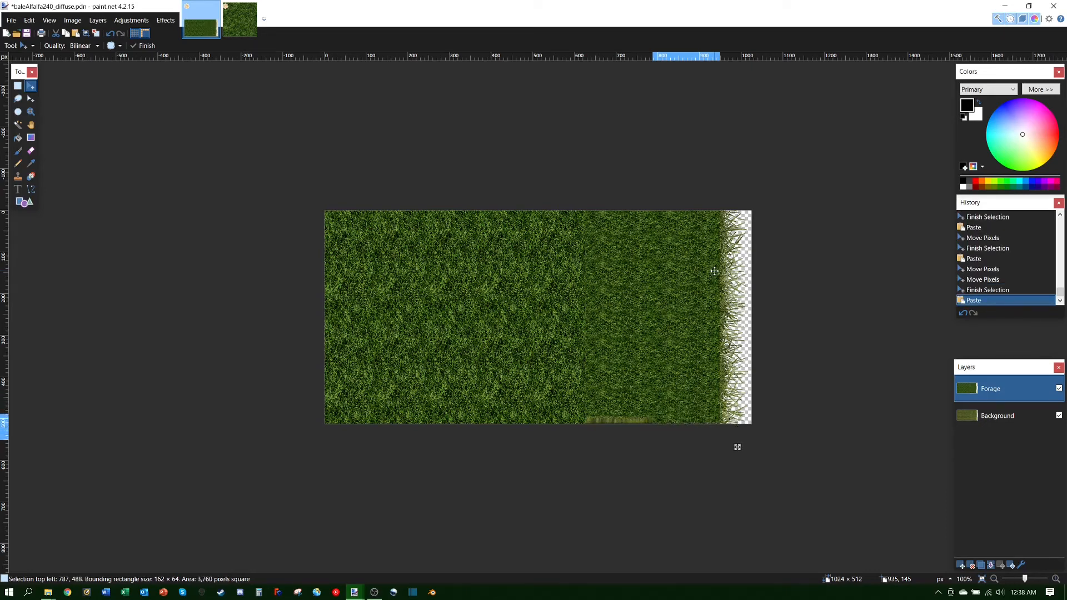
pyautogui.press('Down')
pyautogui.press('Down')
pyautogui.press('Down')
pyautogui.press('Down')
pyautogui.press('Down')
pyautogui.press('Down')
pyautogui.press('Down')
pyautogui.press('Down')
pyautogui.press('Down')
pyautogui.press('Down')
pyautogui.press('Up')
pyautogui.press('Up')
pyautogui.press('Up')
pyautogui.press('Up')
pyautogui.press('Up')
pyautogui.press('Up')
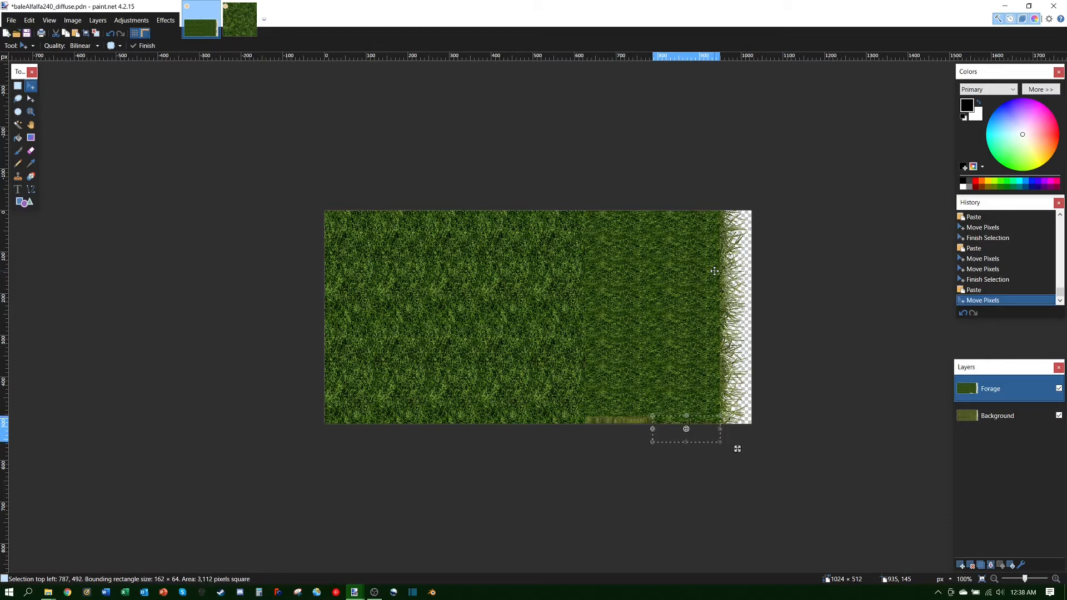
# Step: Paste a thin 162 × 20 grass strip and slide it left over the bottom gap at 626, 492
pyautogui.hotkey('ctrl', 'c')
pyautogui.hotkey('ctrl', 'v')
pyautogui.press('Left')
pyautogui.press('Left')
pyautogui.press('Left')
pyautogui.press('Left')
pyautogui.press('Left')
pyautogui.press('Left')
pyautogui.press('Left')
pyautogui.press('Left')
pyautogui.press('Left')
pyautogui.press('Left')
pyautogui.press('Left')
pyautogui.press('Left')
pyautogui.press('Left')
pyautogui.press('Left')
pyautogui.press('Left')
pyautogui.press('Left')
pyautogui.press('Left')
pyautogui.press('Left')
pyautogui.press('Left')
pyautogui.press('Left')
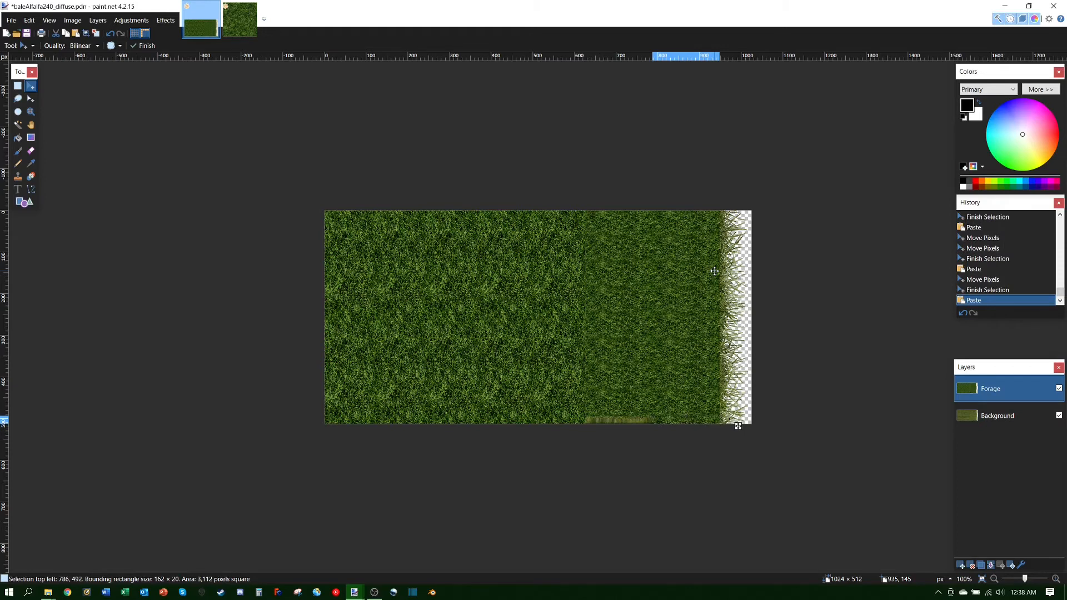
pyautogui.press('Left')
pyautogui.press('Left')
pyautogui.press('Left')
pyautogui.press('Left')
pyautogui.press('Left')
pyautogui.press('Left')
pyautogui.press('Left')
pyautogui.press('Left')
pyautogui.press('Left')
pyautogui.press('Left')
pyautogui.press('Left')
pyautogui.press('Left')
pyautogui.press('Left')
pyautogui.press('Left')
pyautogui.press('Left')
pyautogui.press('Left')
pyautogui.press('Left')
pyautogui.press('Left')
pyautogui.press('Left')
pyautogui.press('Left')
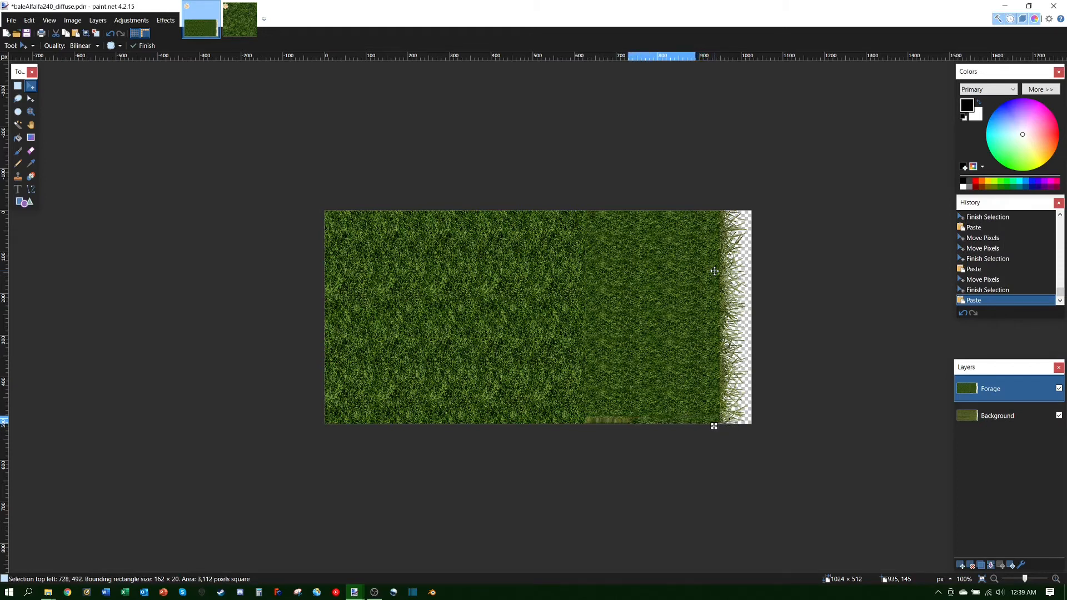
pyautogui.press('Left')
pyautogui.press('Left')
pyautogui.press('Left')
pyautogui.press('Left')
pyautogui.press('Left')
pyautogui.press('Left')
pyautogui.press('Left')
pyautogui.press('Left')
pyautogui.press('Left')
pyautogui.press('Left')
pyautogui.press('Left')
pyautogui.press('Left')
pyautogui.press('Left')
pyautogui.press('Left')
pyautogui.press('Left')
pyautogui.press('Left')
pyautogui.press('Left')
pyautogui.press('Left')
pyautogui.press('Left')
pyautogui.press('Left')
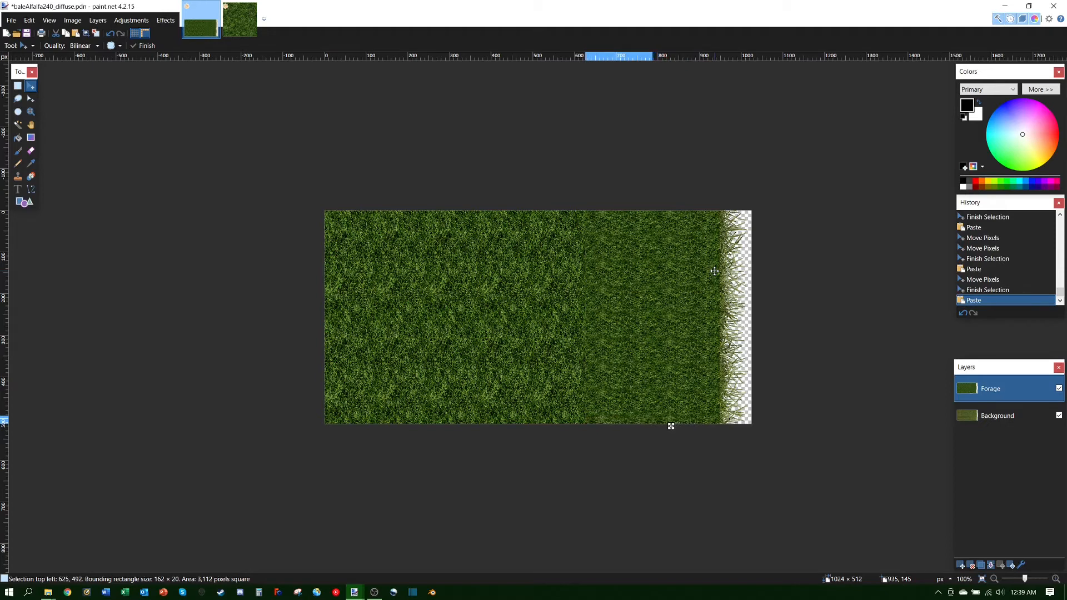
pyautogui.press('Right')
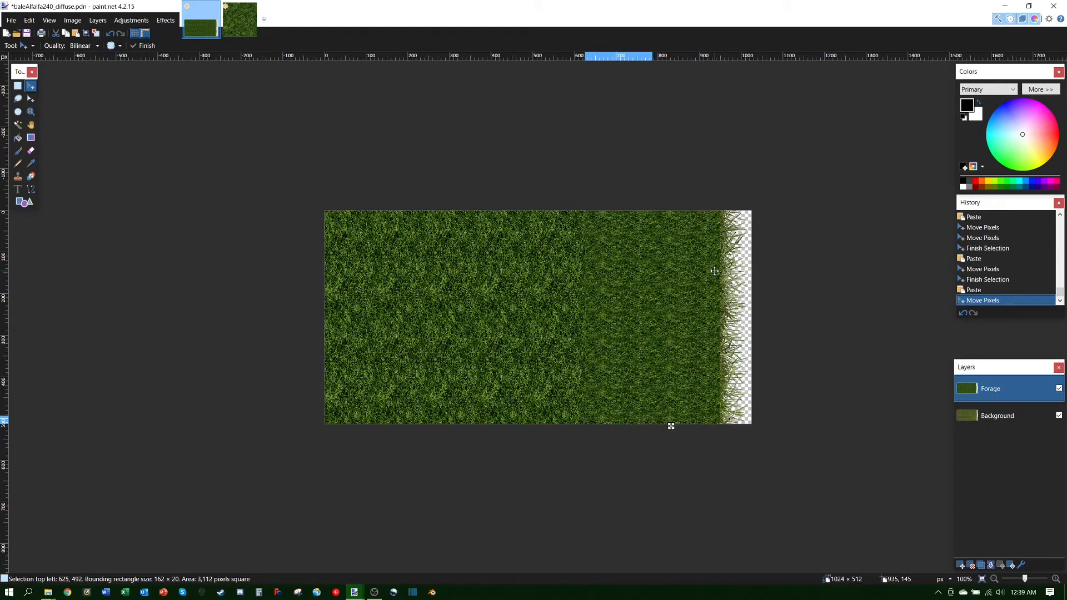
pyautogui.press('Right')
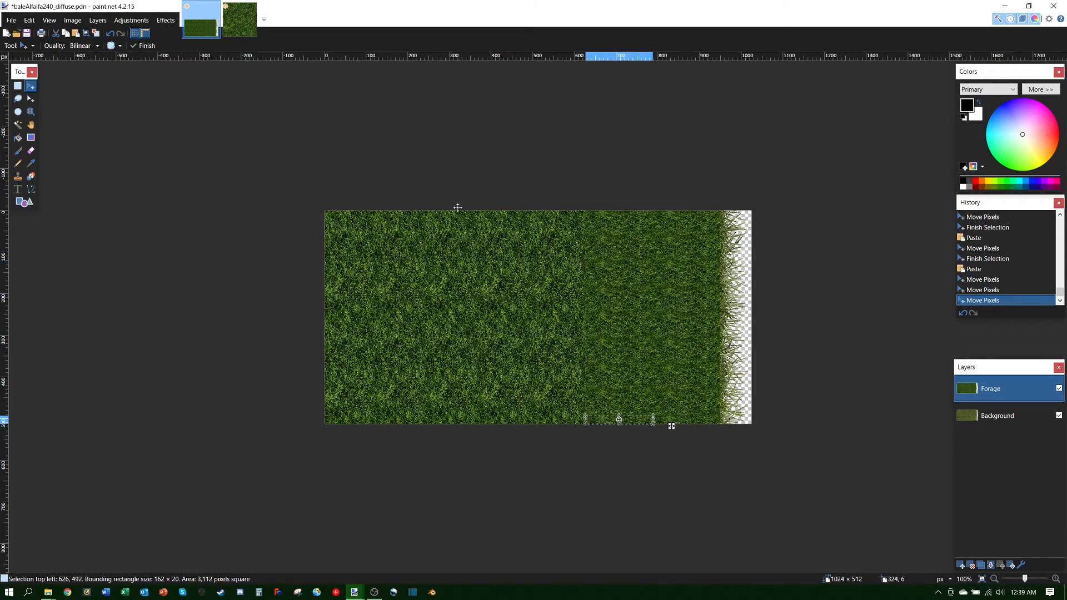
# Step: Save the texture, select the Background layer, and commit the moved bottom strip
pyautogui.click(26, 34)
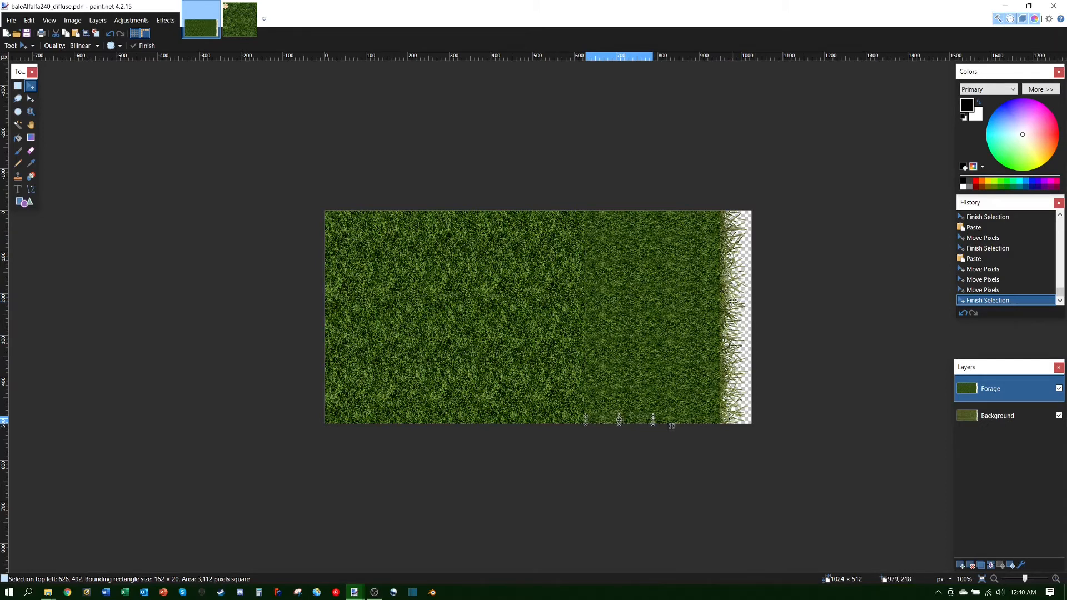
pyautogui.click(1002, 417)
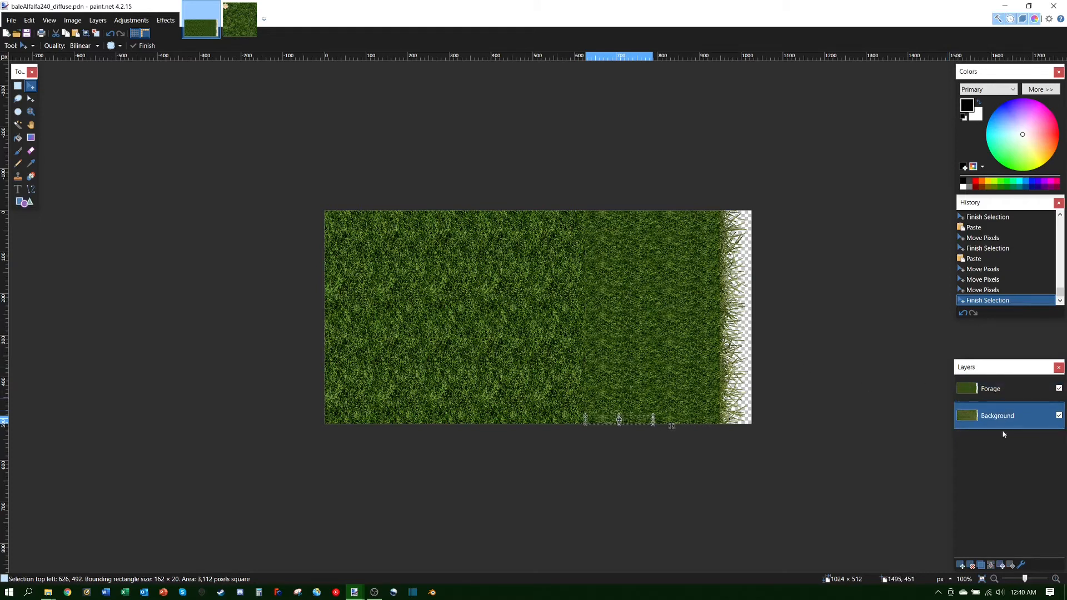
pyautogui.click(745, 312)
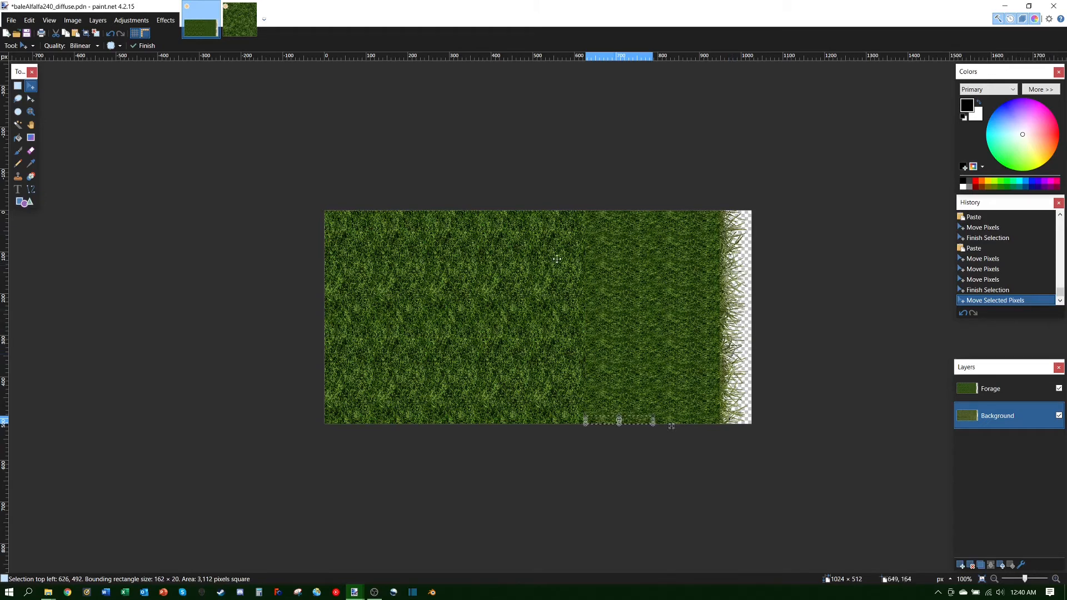
# Step: Preview a hue shift in Hue / Saturation, cancel it, and deselect everything
pyautogui.click(132, 21)
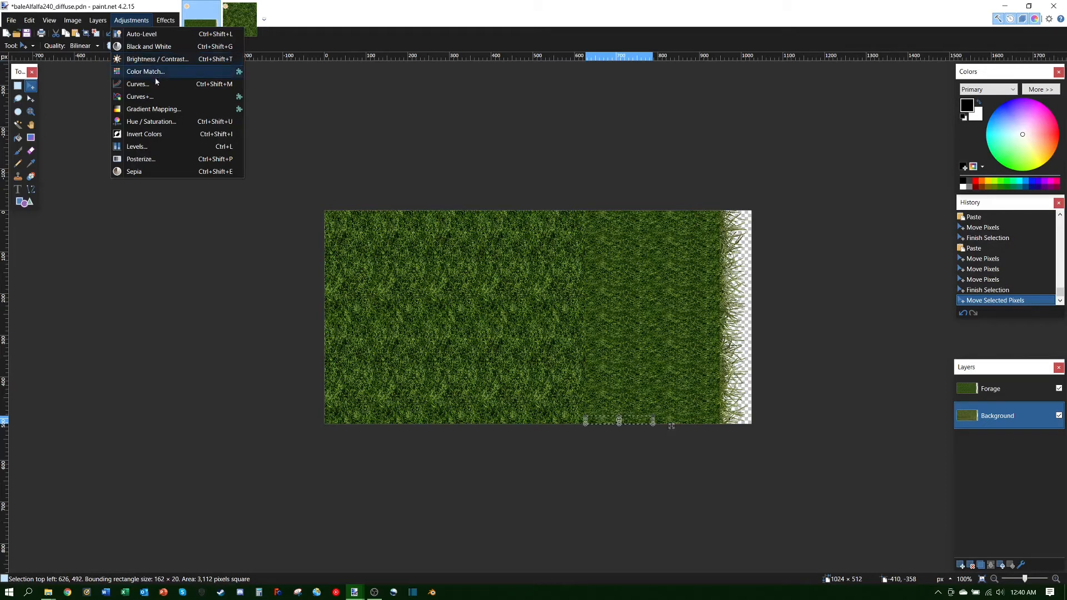
pyautogui.click(160, 123)
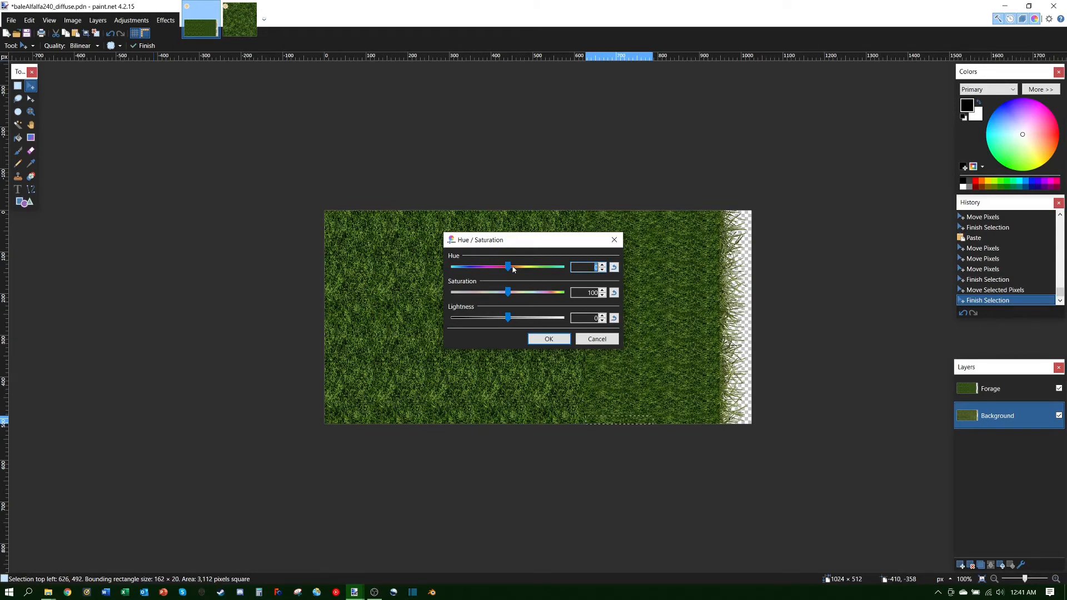
pyautogui.moveTo(507, 267)
pyautogui.mouseDown()
pyautogui.moveTo(560, 267)
pyautogui.moveTo(506, 267)
pyautogui.mouseUp()
pyautogui.click(597, 340)
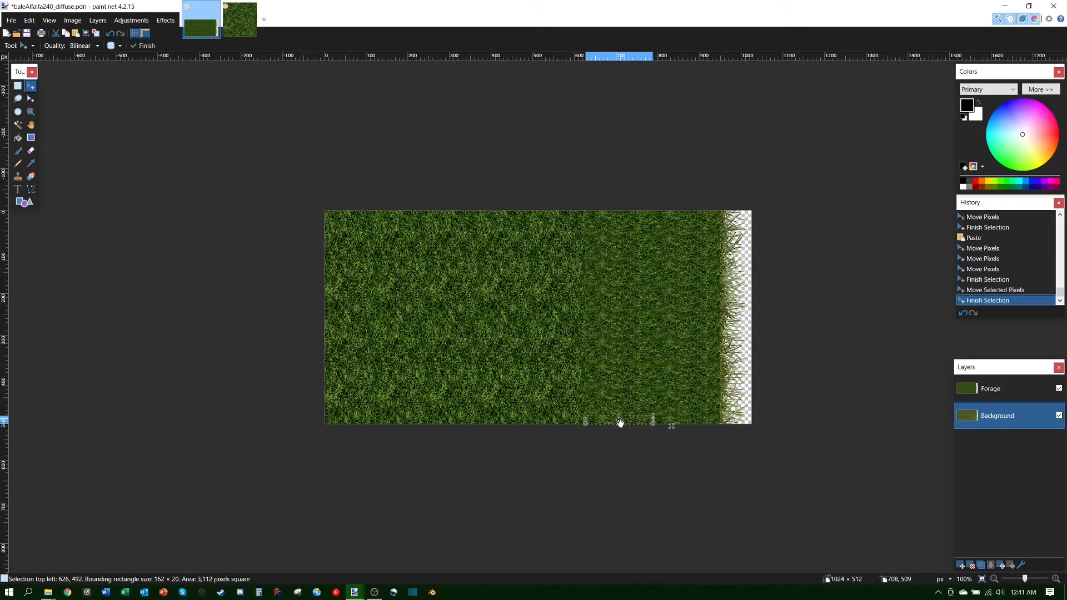
pyautogui.click(97, 34)
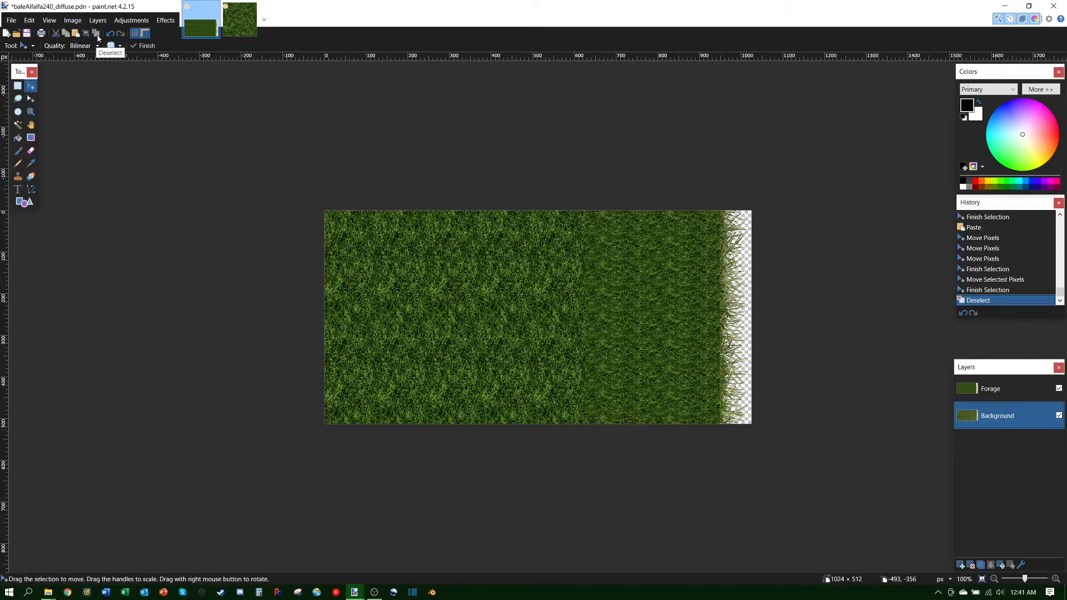
# Step: Select the whole Background layer and apply Hue / Saturation with Hue set to 17
pyautogui.click(744, 312)
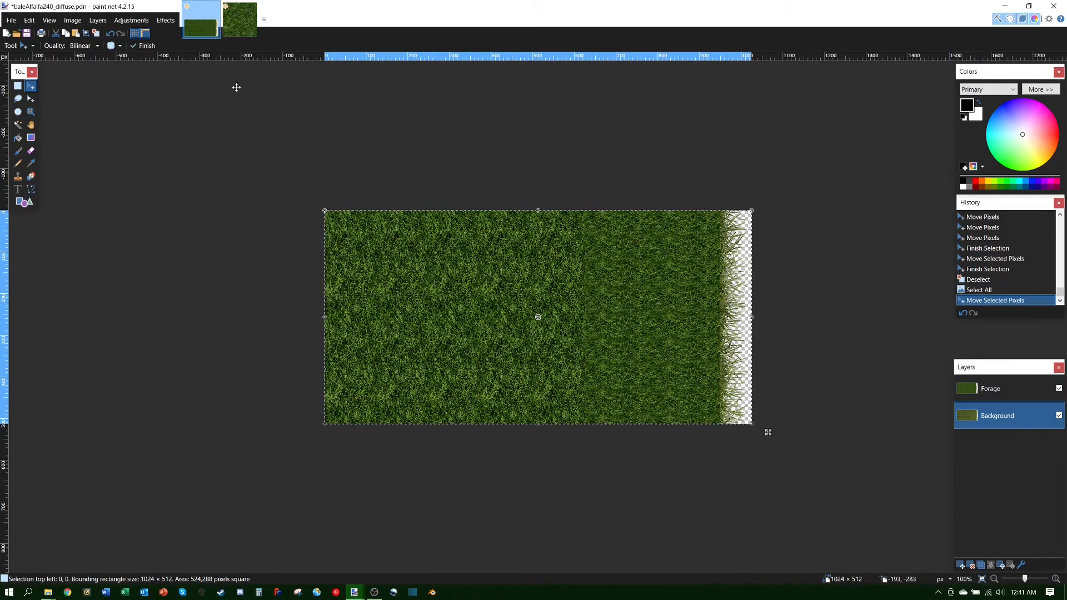
pyautogui.click(131, 21)
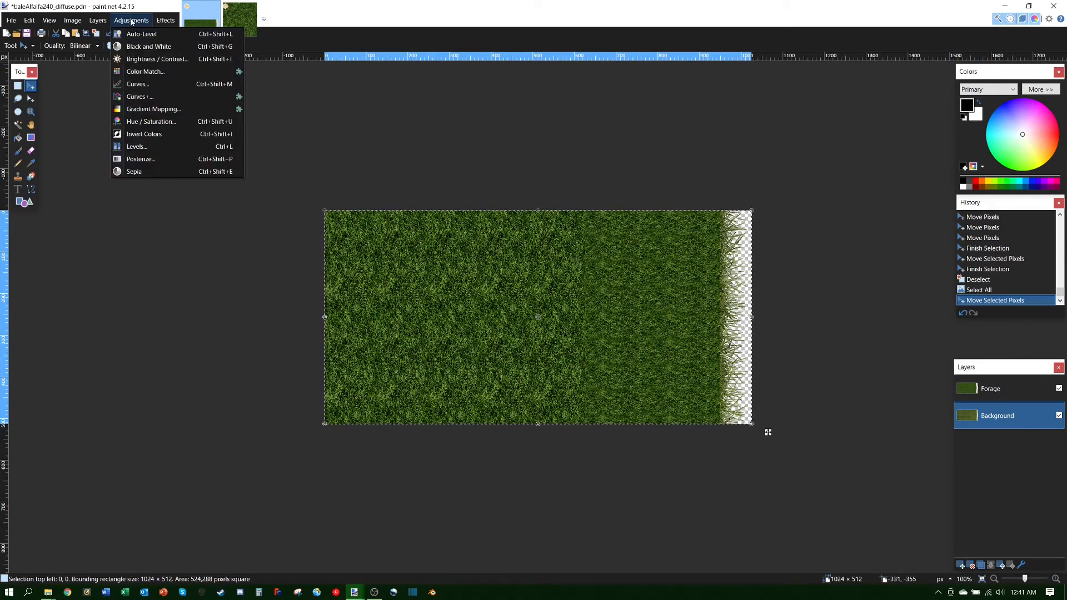
pyautogui.click(148, 121)
pyautogui.moveTo(509, 267)
pyautogui.mouseDown()
pyautogui.moveTo(465, 265)
pyautogui.moveTo(556, 271)
pyautogui.moveTo(449, 257)
pyautogui.moveTo(578, 273)
pyautogui.moveTo(514, 269)
pyautogui.mouseUp()
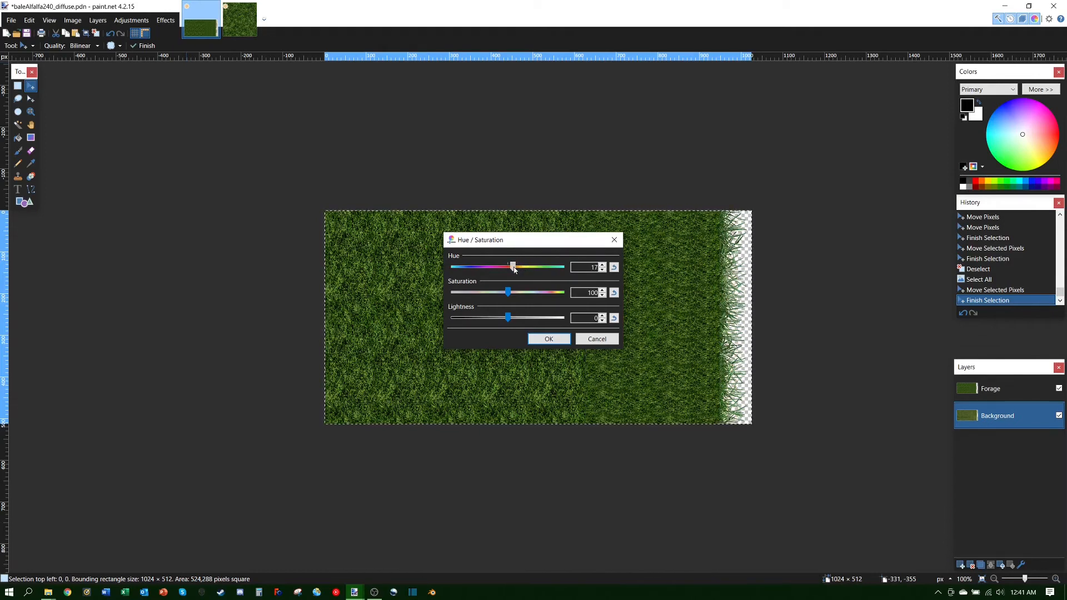
pyautogui.moveTo(513, 269)
pyautogui.mouseDown()
pyautogui.moveTo(557, 268)
pyautogui.moveTo(512, 270)
pyautogui.mouseUp()
pyautogui.moveTo(513, 270); pyautogui.dragTo(514, 270)
pyautogui.moveTo(518, 269); pyautogui.dragTo(514, 272)
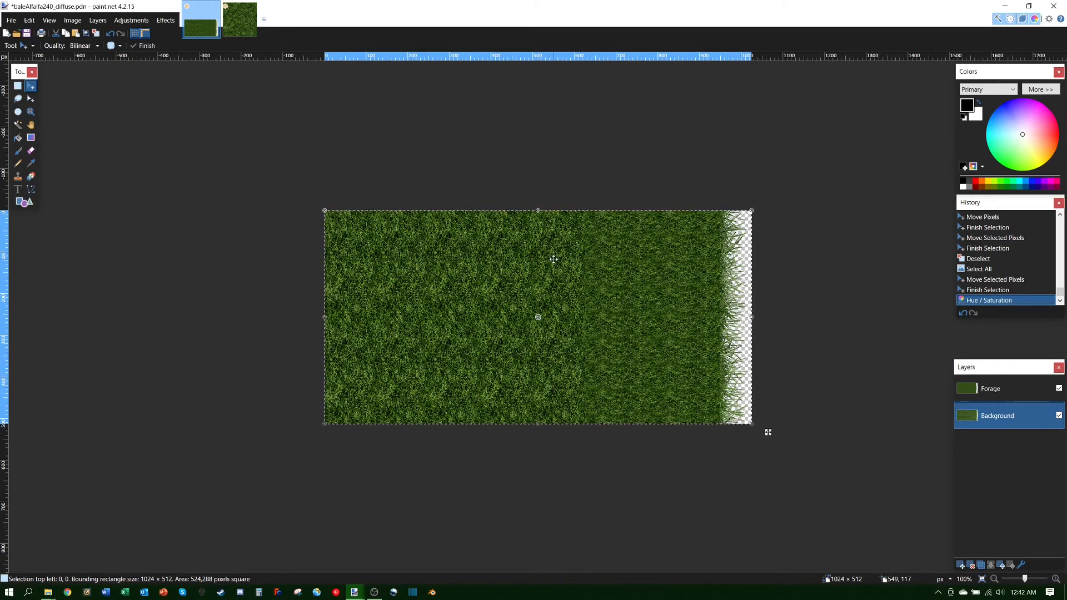
# Step: Save the texture and move the Background layer above Forage
pyautogui.click(26, 33)
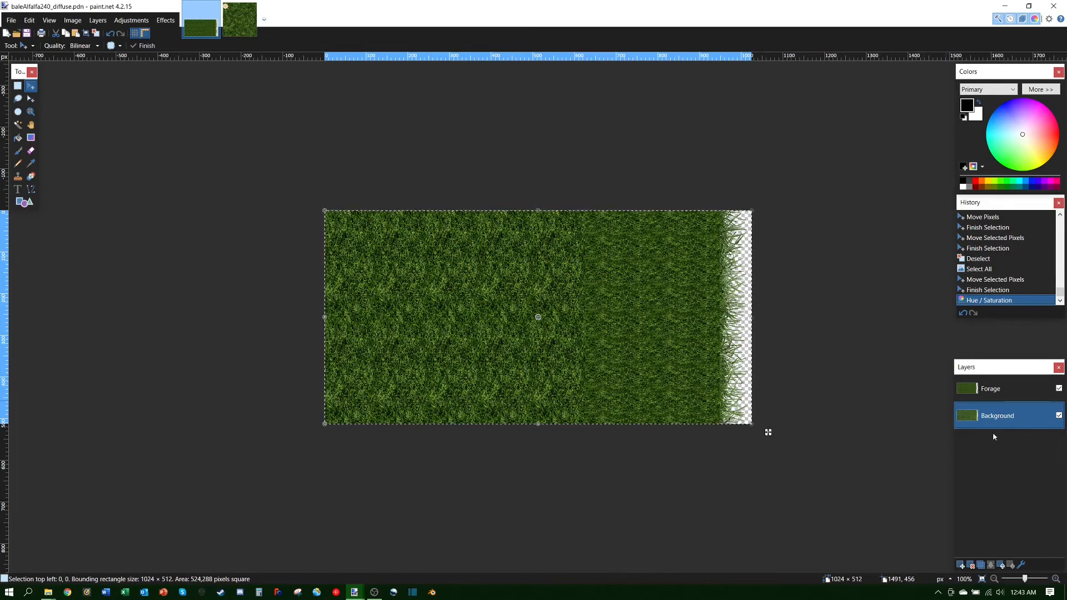
pyautogui.click(1001, 566)
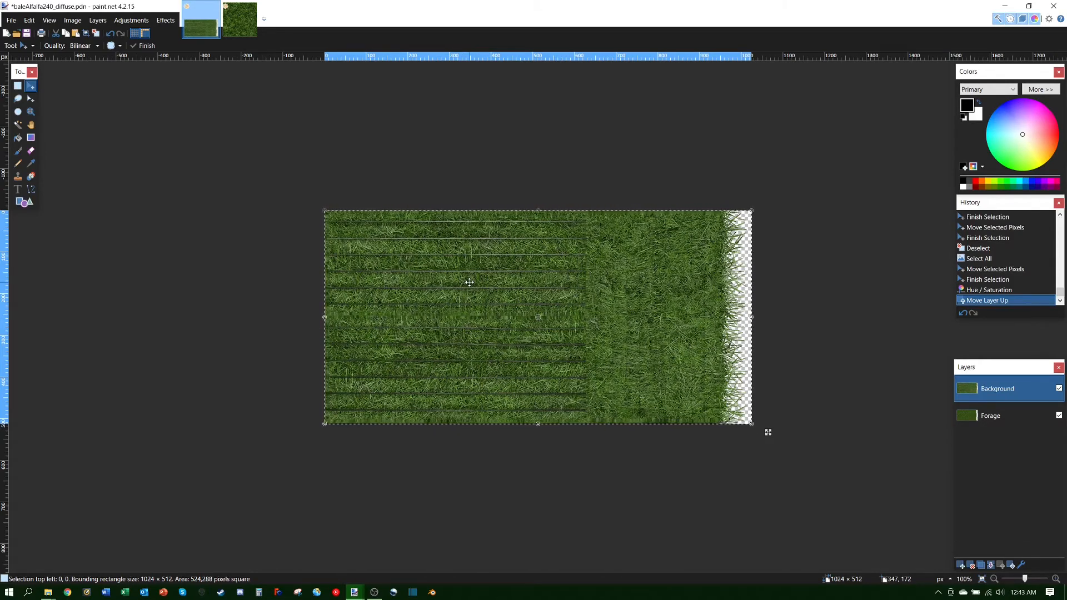
# Step: Add a new top layer named 'Tie' and zoom the view to 150%
pyautogui.click(961, 566)
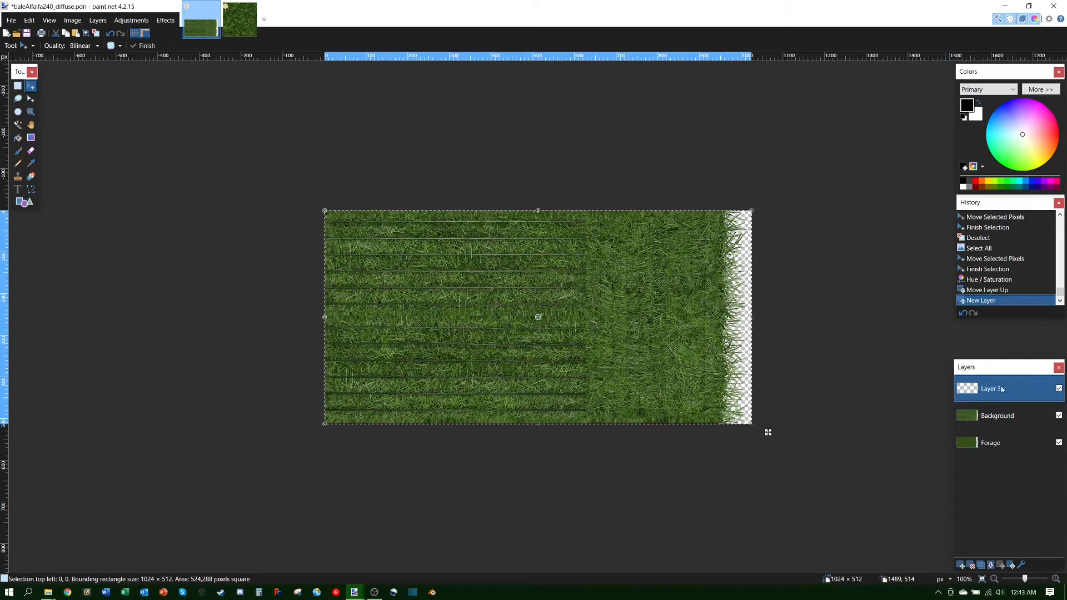
pyautogui.doubleClick(1011, 387)
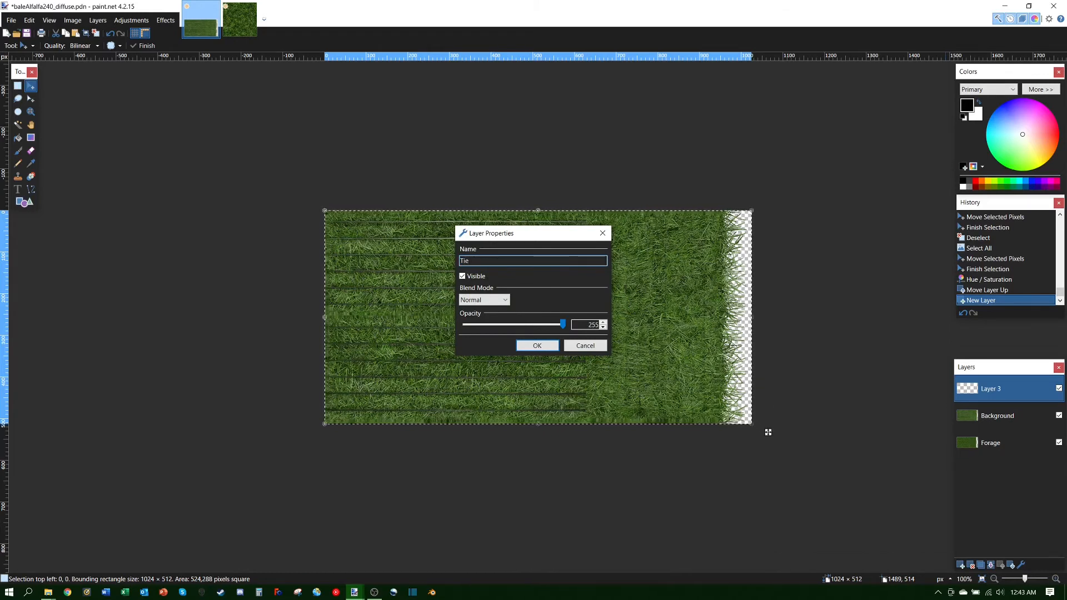
pyautogui.click(537, 345)
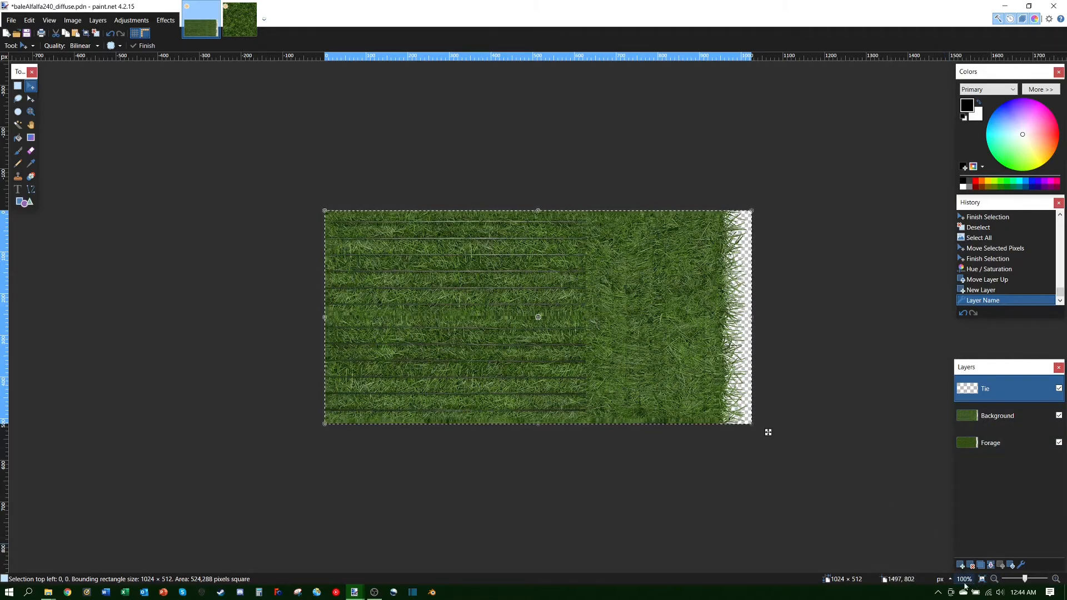
pyautogui.click(1055, 579)
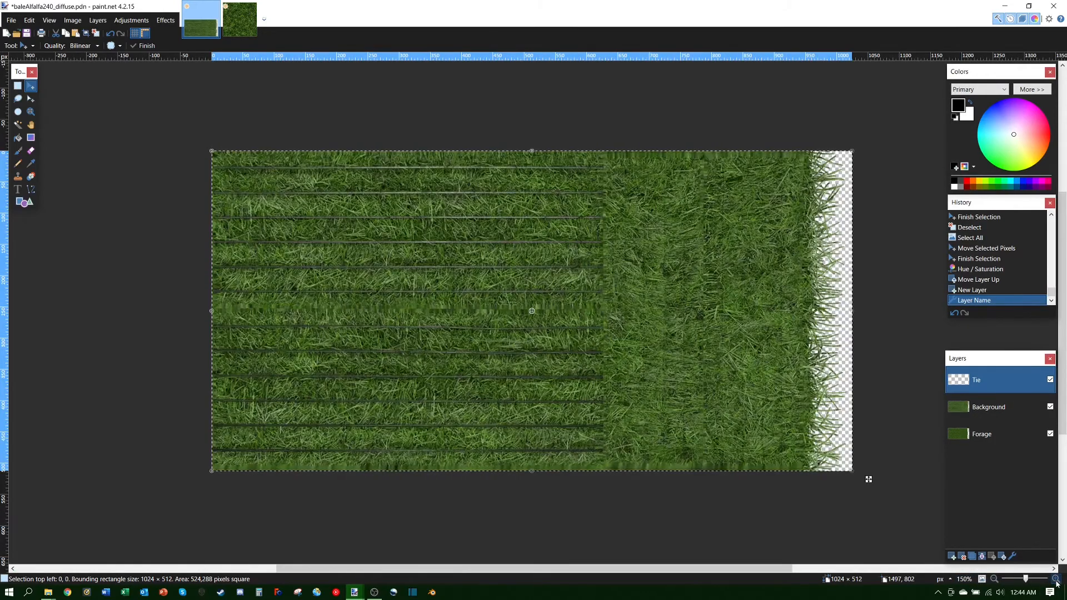
# Step: Zoom to 300% and scroll around the canvas to inspect the grass stripes
pyautogui.click(1055, 580)
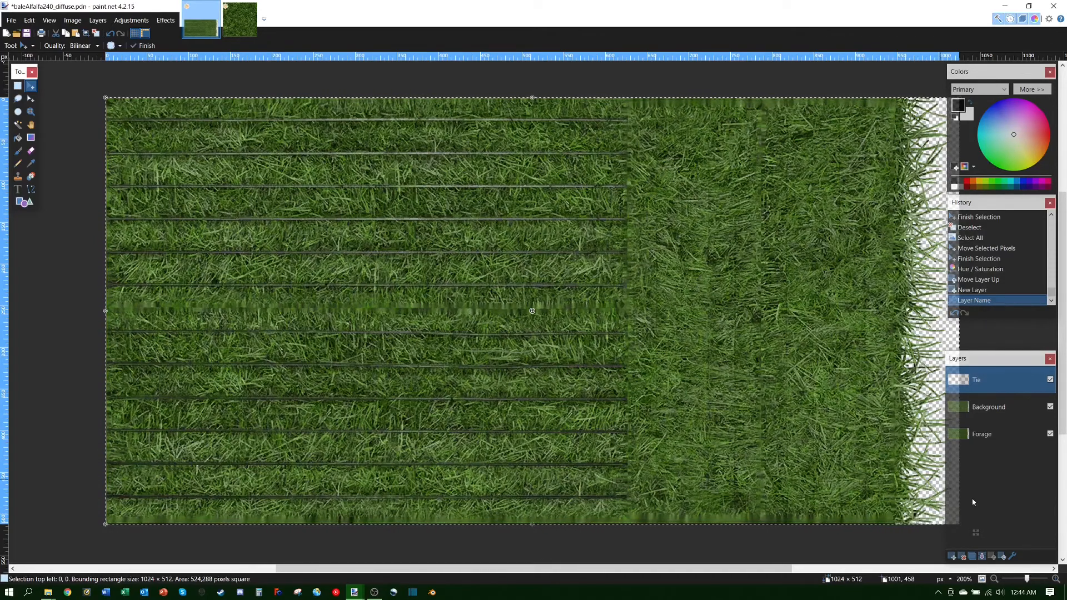
pyautogui.click(1055, 580)
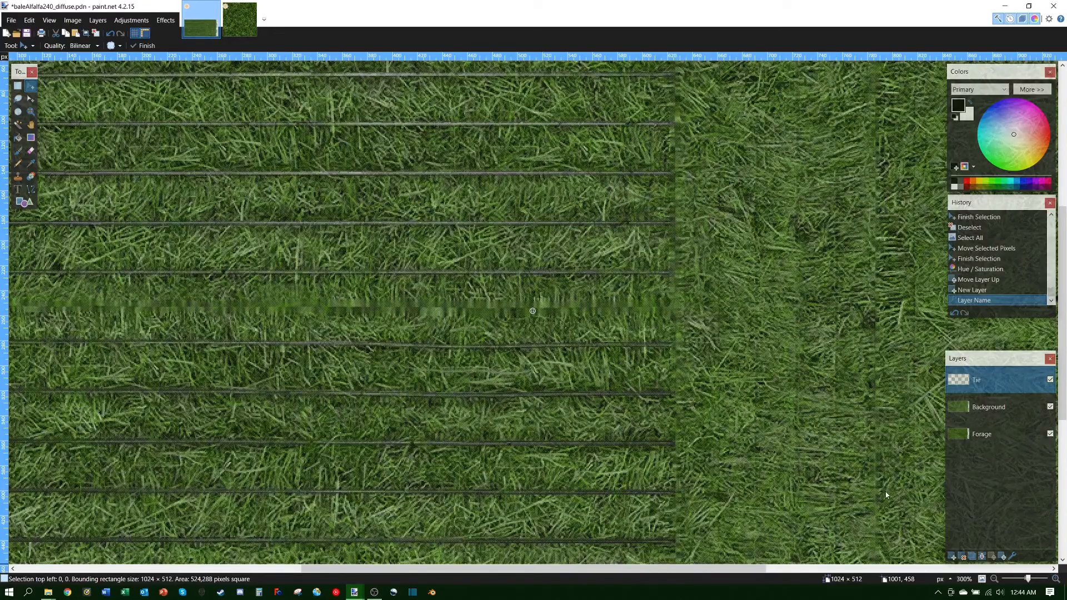
pyautogui.scroll(5, 428, 325)
pyautogui.scroll(-4, 427, 325)
pyautogui.scroll(6, 428, 325)
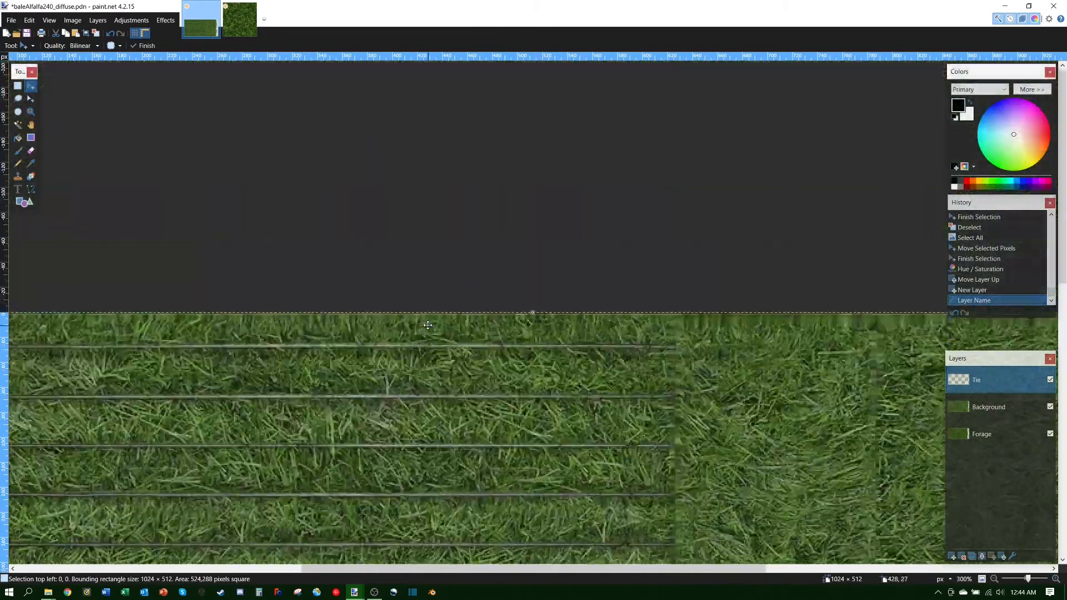
pyautogui.scroll(-3, 428, 325)
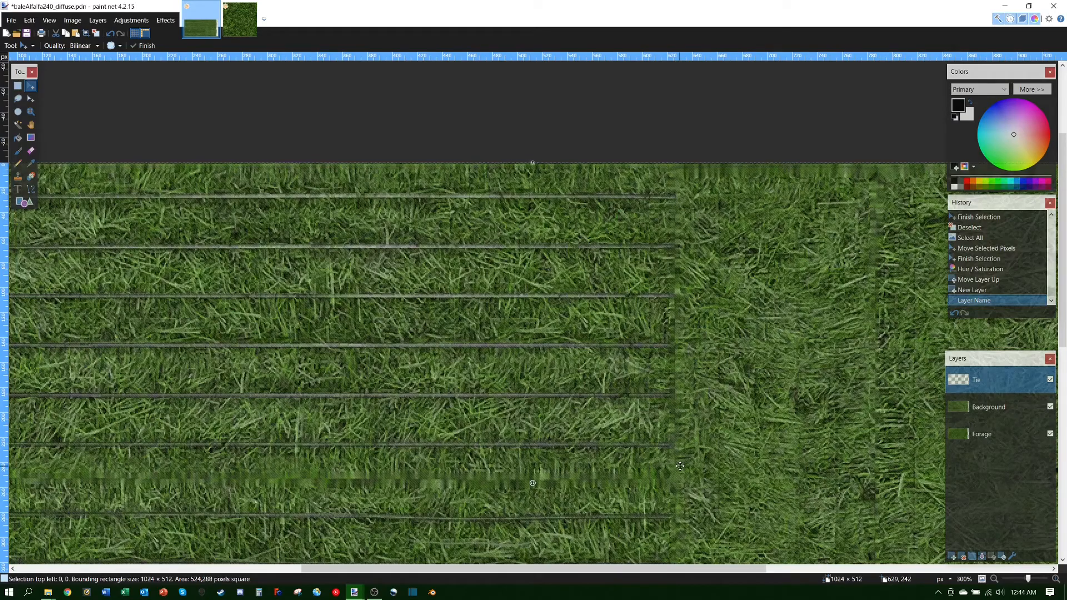
pyautogui.moveTo(1064, 172)
pyautogui.mouseDown()
pyautogui.moveTo(1064, 286)
pyautogui.moveTo(1063, 169)
pyautogui.mouseUp()
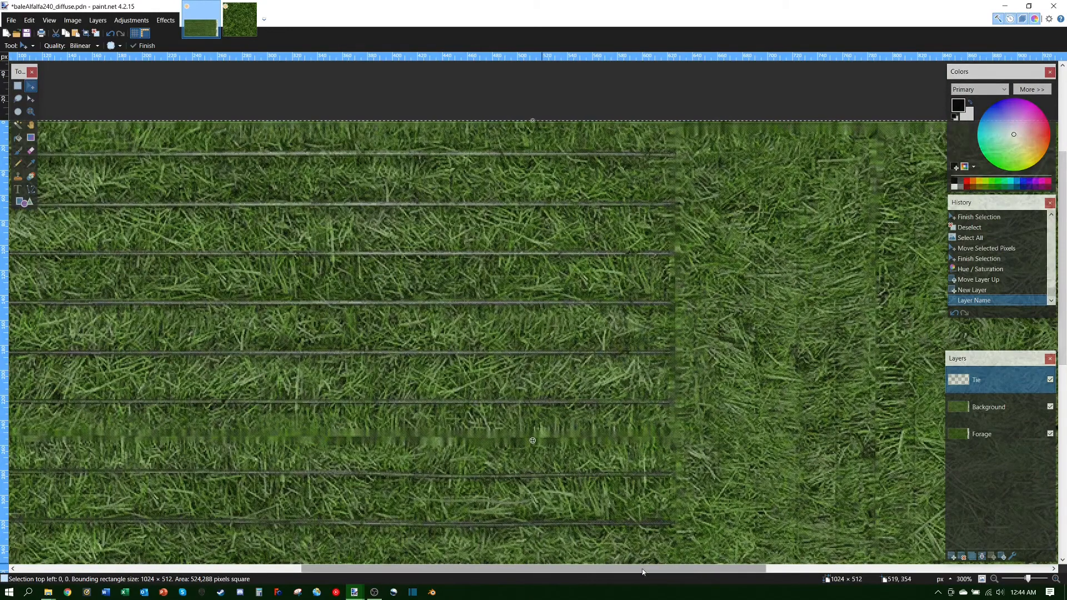
pyautogui.moveTo(644, 569); pyautogui.dragTo(572, 583)
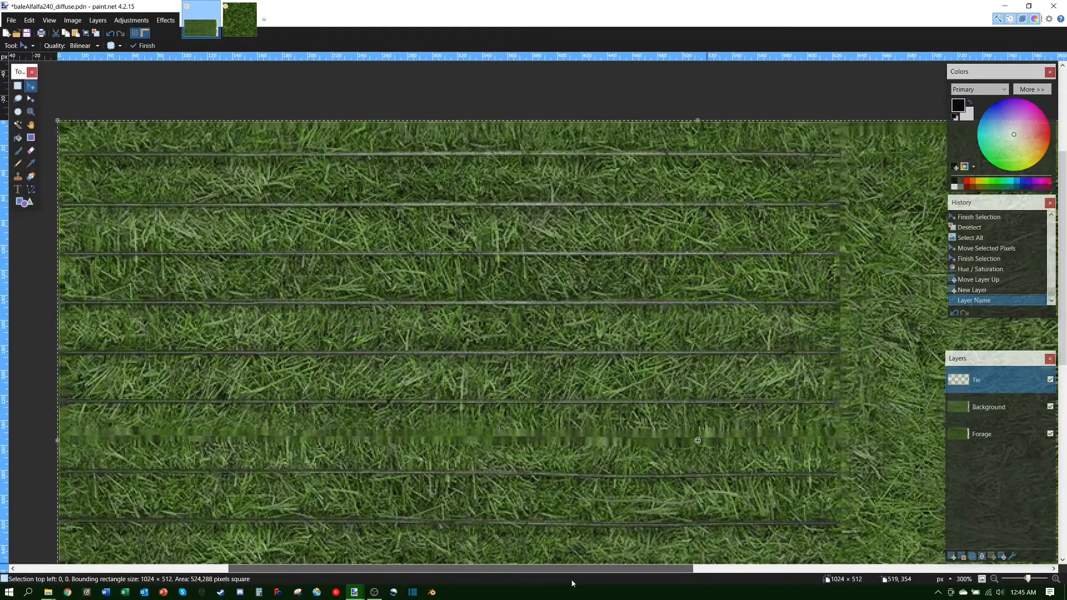
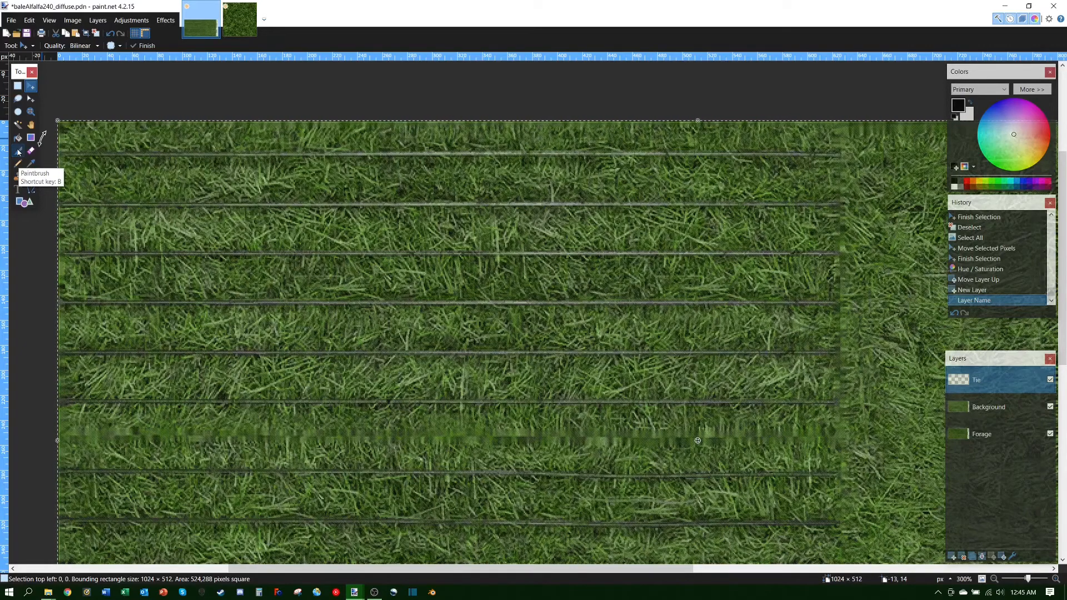
# Step: Select the Paintbrush tool and raise its brush width to 21
pyautogui.click(19, 151)
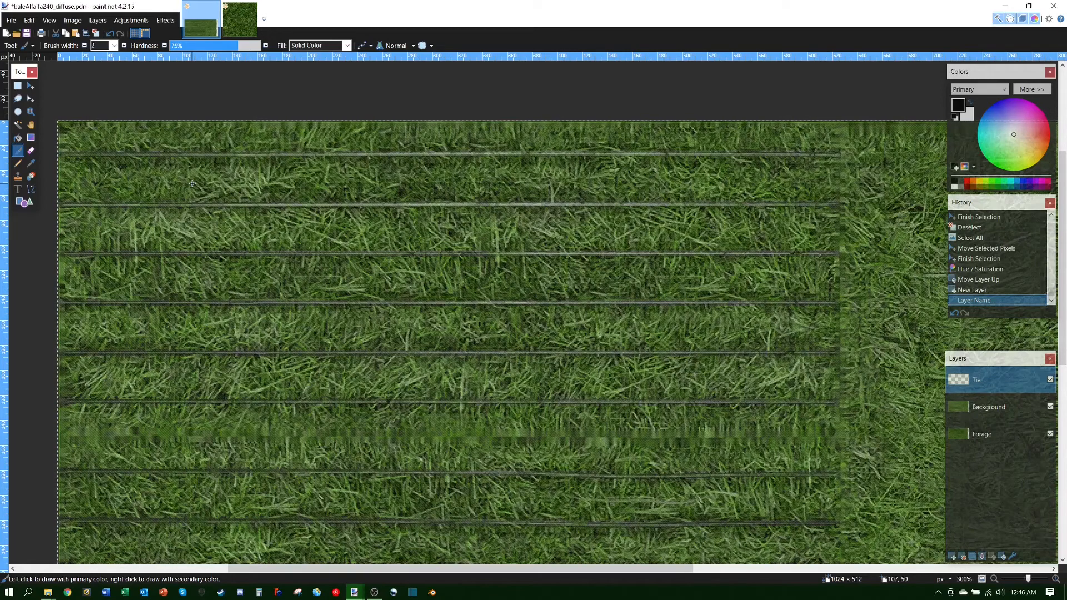
pyautogui.click(125, 46)
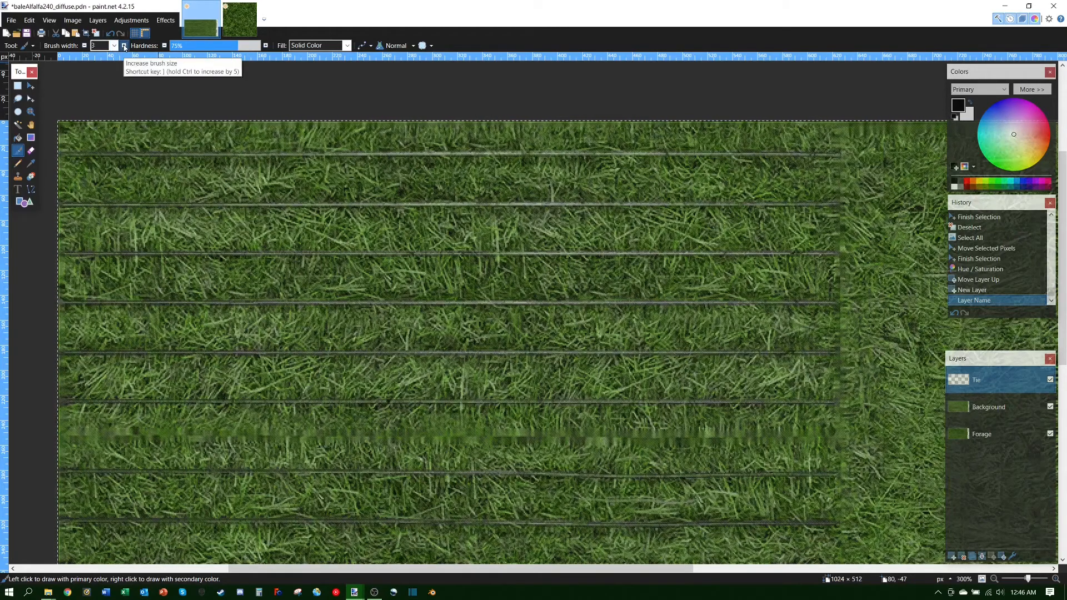
pyautogui.click(125, 45)
pyautogui.click(125, 46)
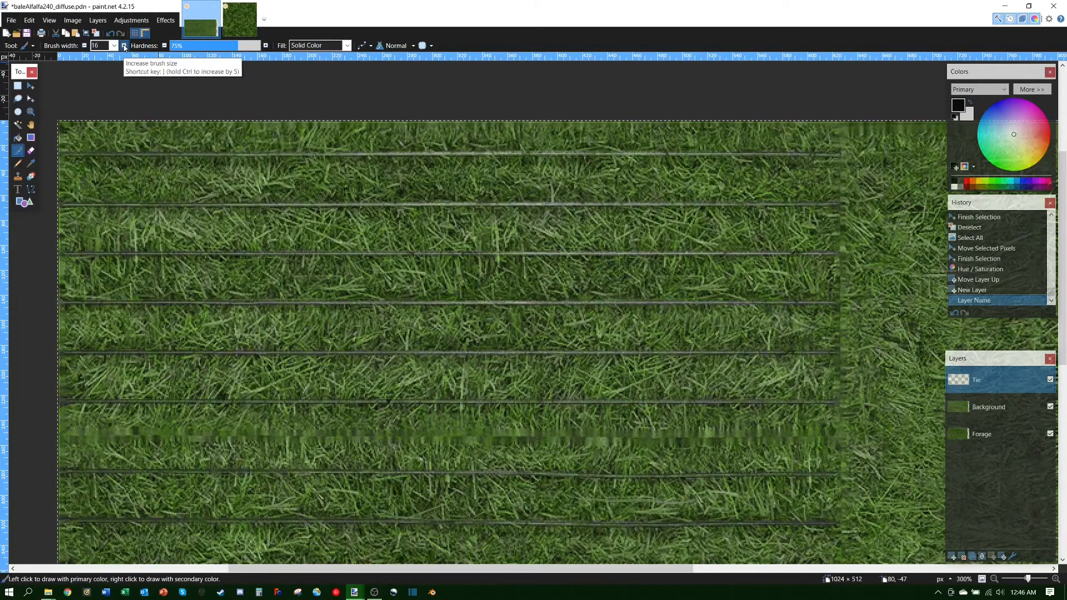
pyautogui.click(124, 45)
pyautogui.click(125, 46)
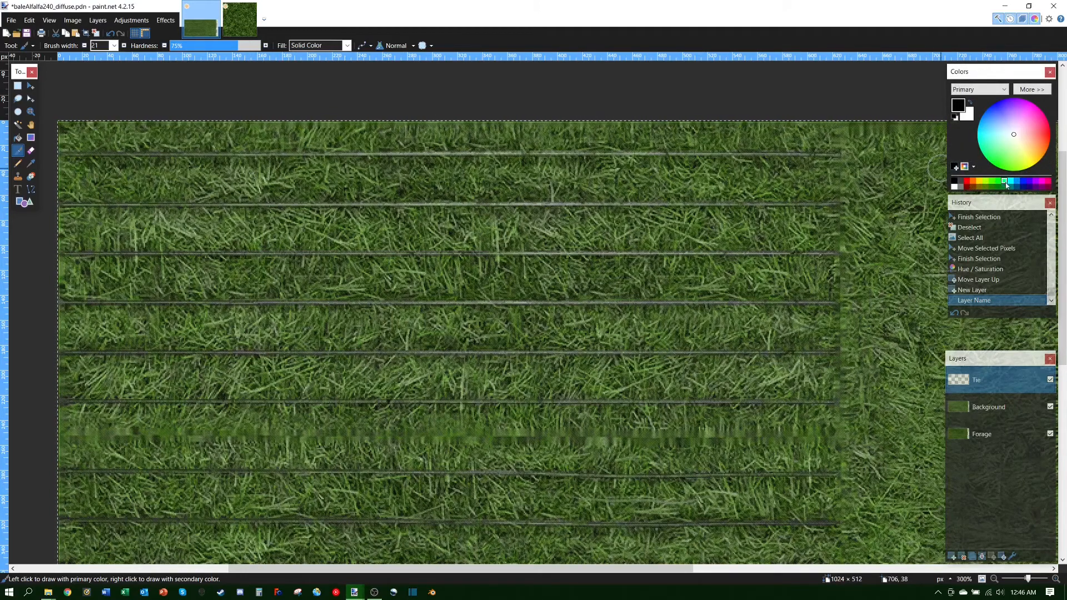
# Step: Choose light grey as the primary colour from the palette
pyautogui.click(972, 183)
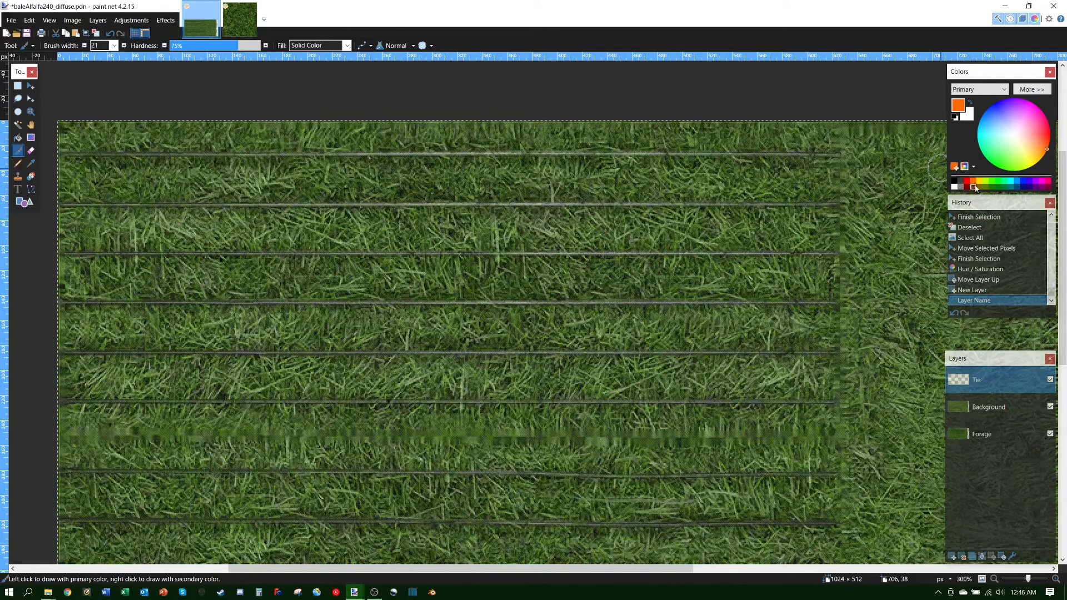
pyautogui.click(1047, 183)
pyautogui.click(961, 188)
pyautogui.click(967, 188)
pyautogui.click(961, 189)
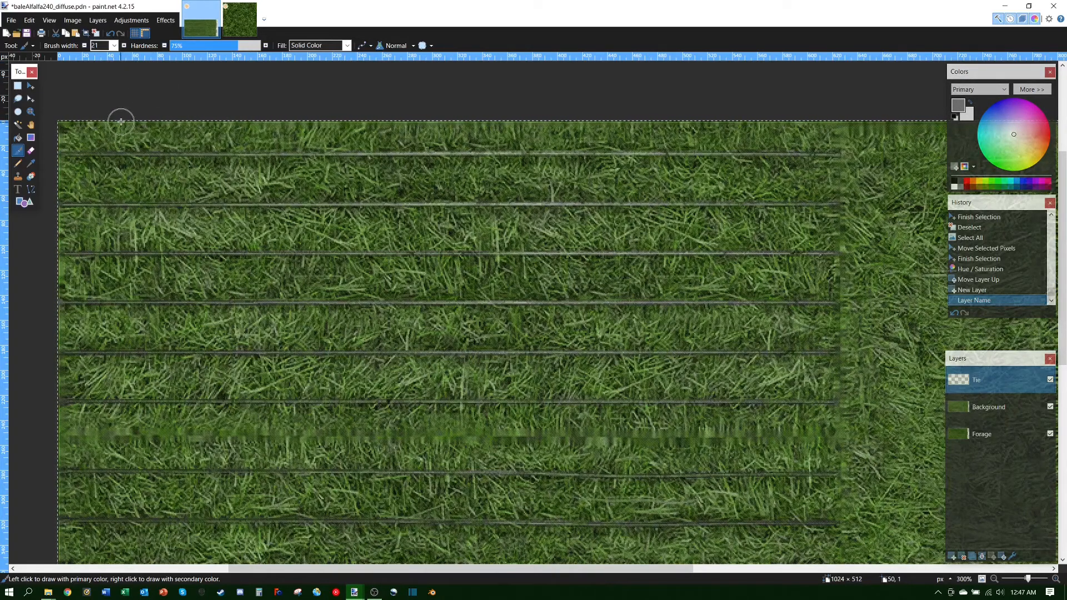
# Step: Test a grey dab on the grass, undo it, and set brush width to 3
pyautogui.click(125, 205)
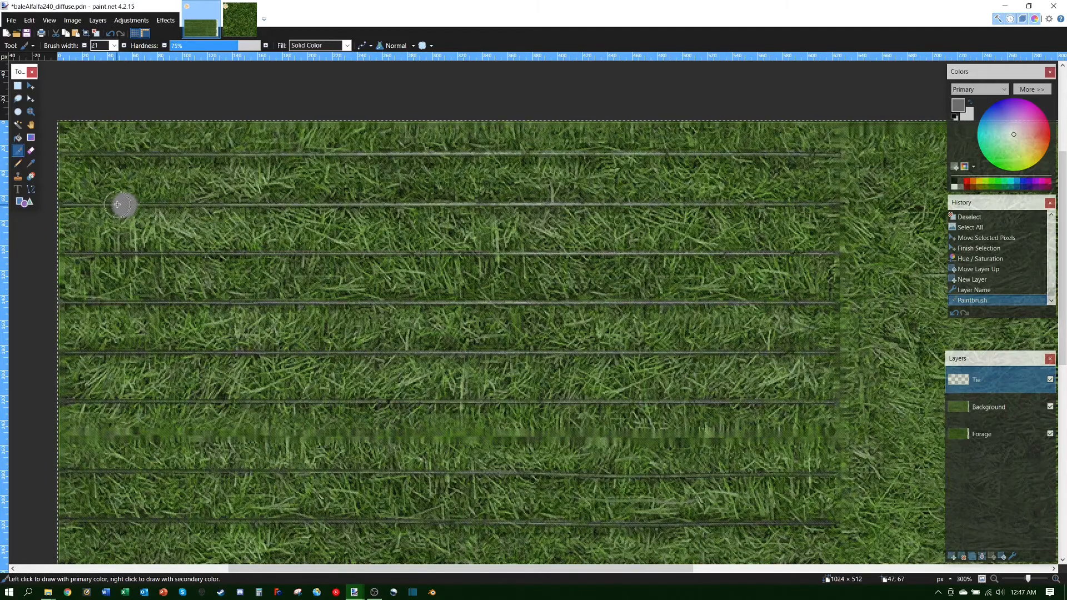
pyautogui.click(111, 34)
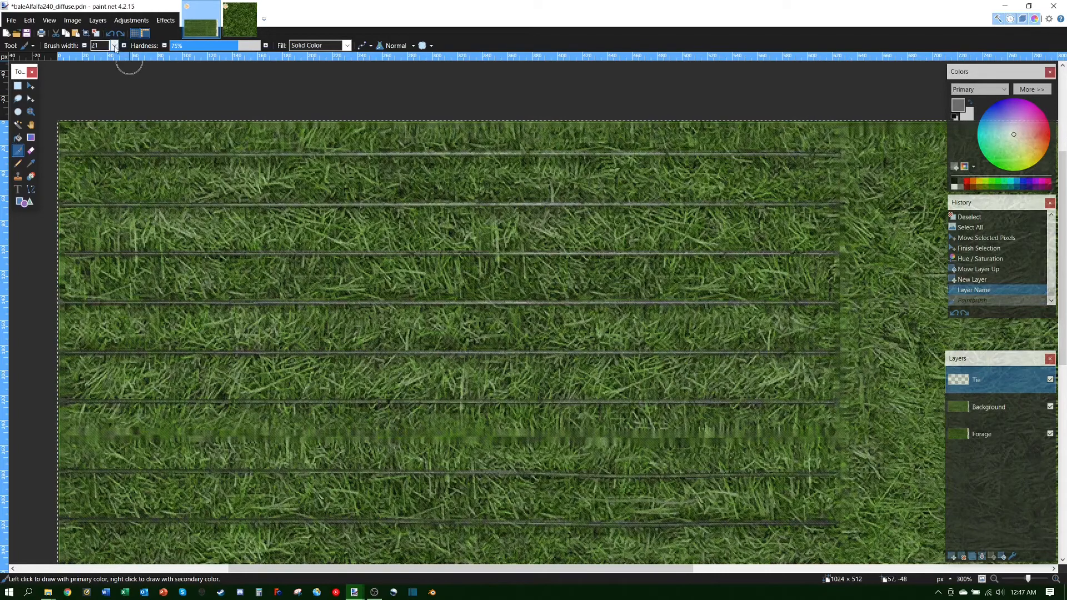
pyautogui.click(114, 46)
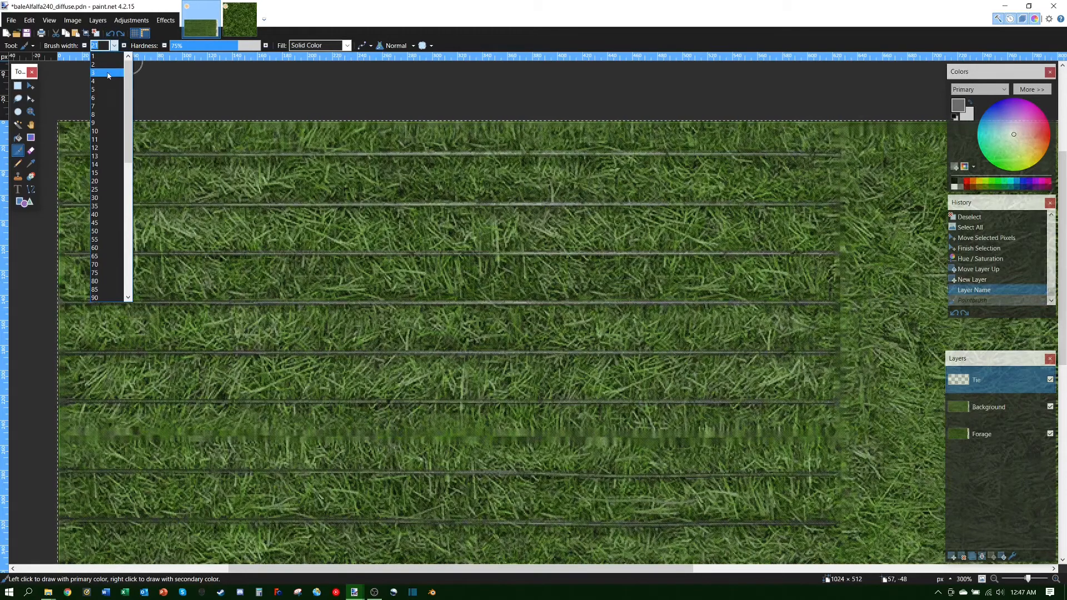
pyautogui.click(107, 72)
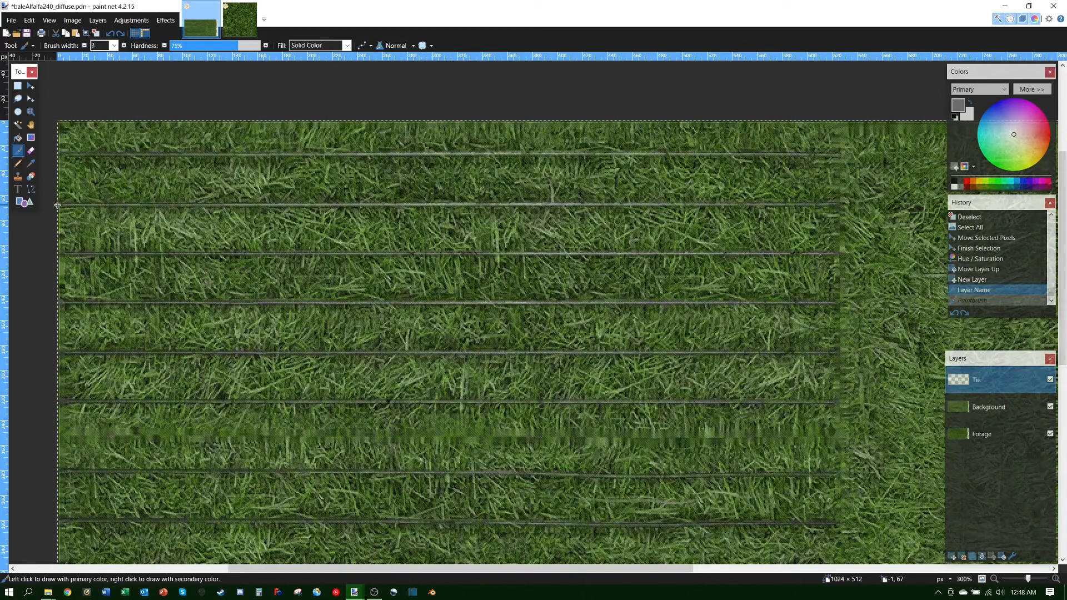
# Step: Paint grey strokes over the upper tie line and a lower tie line, redoing the uneven first stroke
pyautogui.moveTo(58, 206); pyautogui.dragTo(461, 206)
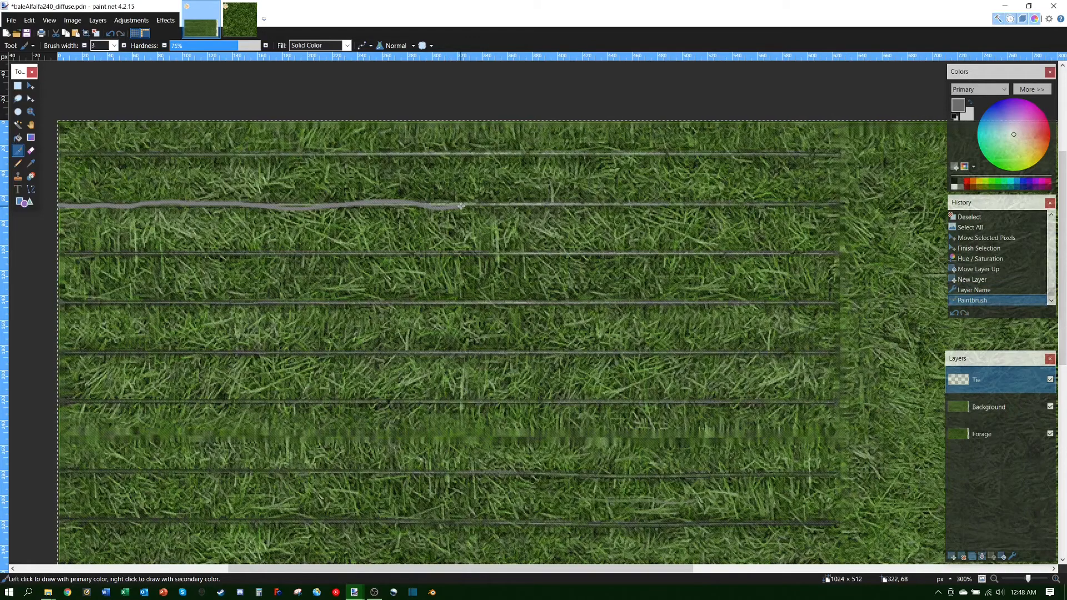
pyautogui.click(110, 34)
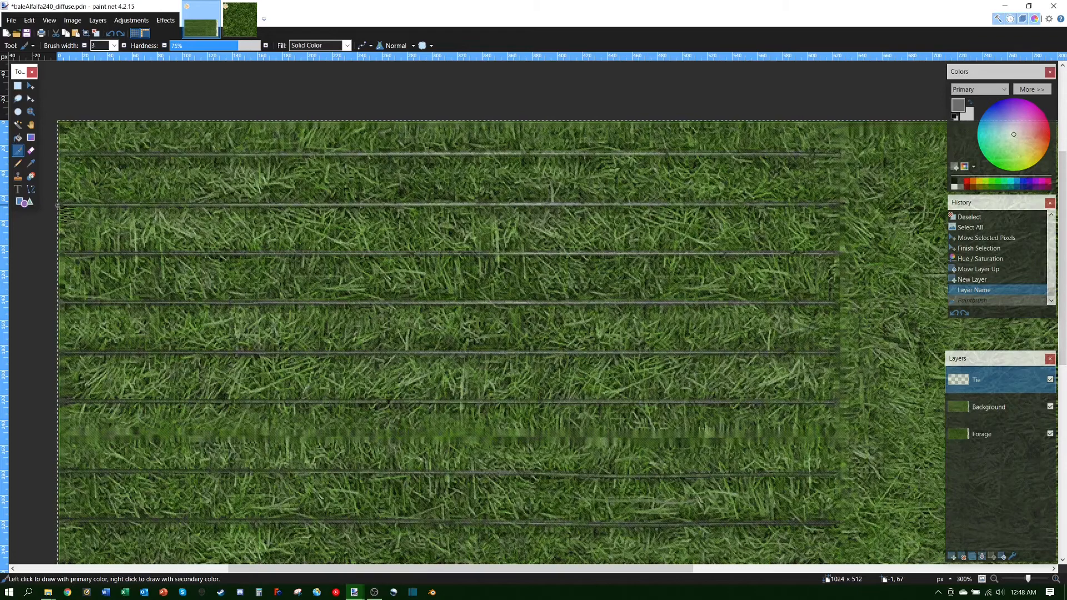
pyautogui.moveTo(65, 205); pyautogui.dragTo(834, 205)
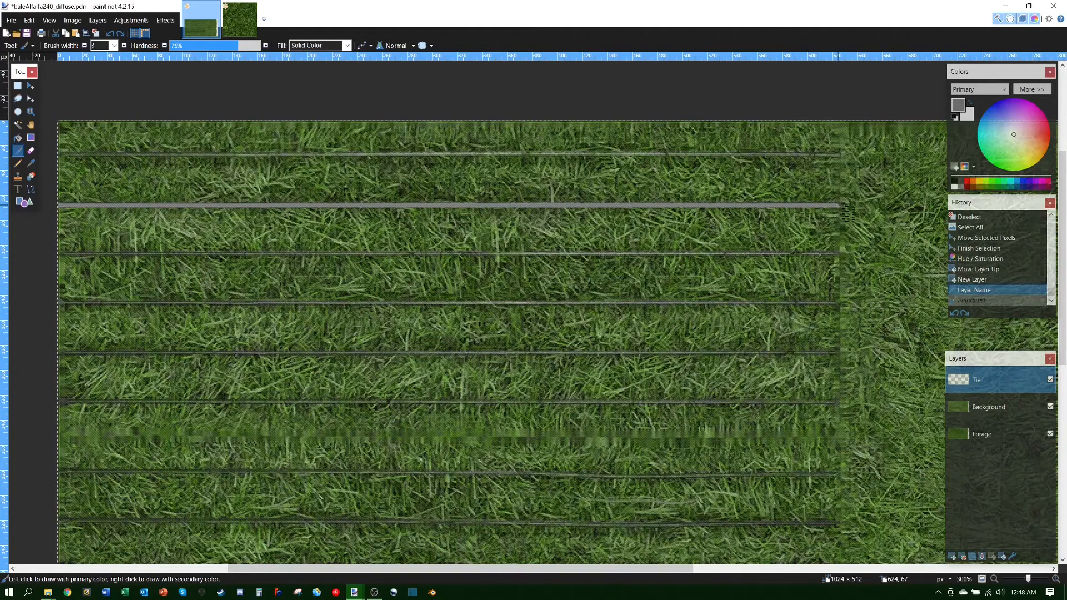
pyautogui.moveTo(839, 205); pyautogui.dragTo(838, 205)
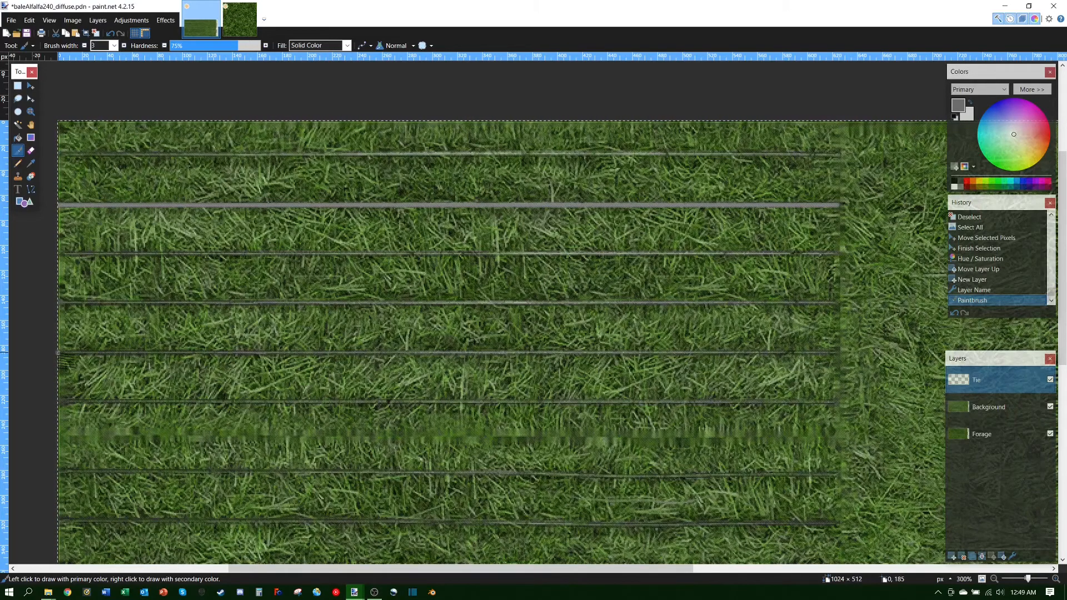
pyautogui.moveTo(79, 353); pyautogui.dragTo(840, 353)
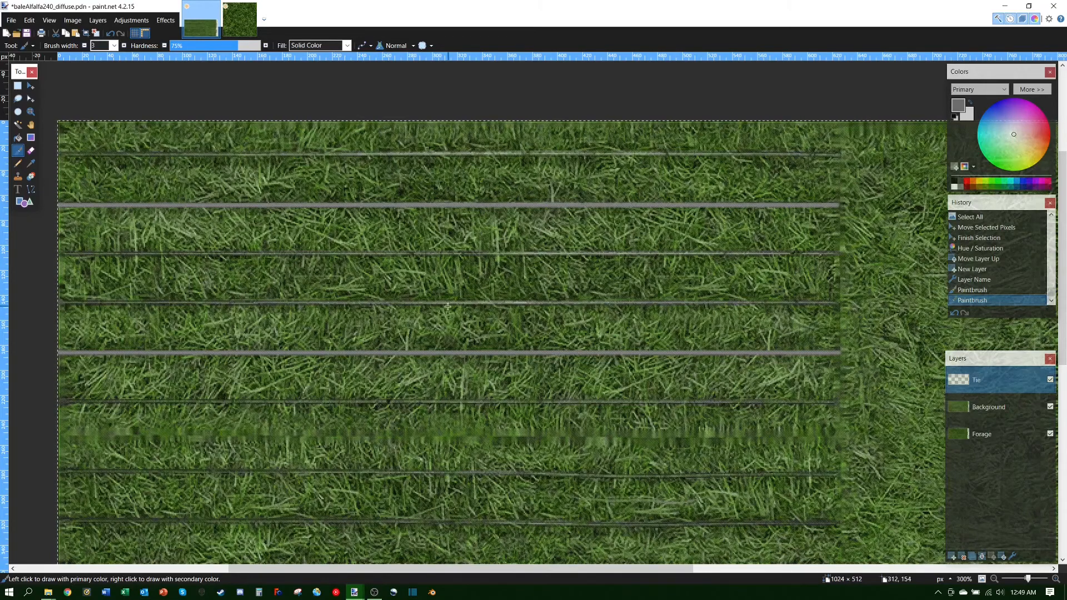
# Step: Scroll down and paint grey over two lower tie lines, redoing the misplaced first stroke
pyautogui.scroll(-10, 432, 295)
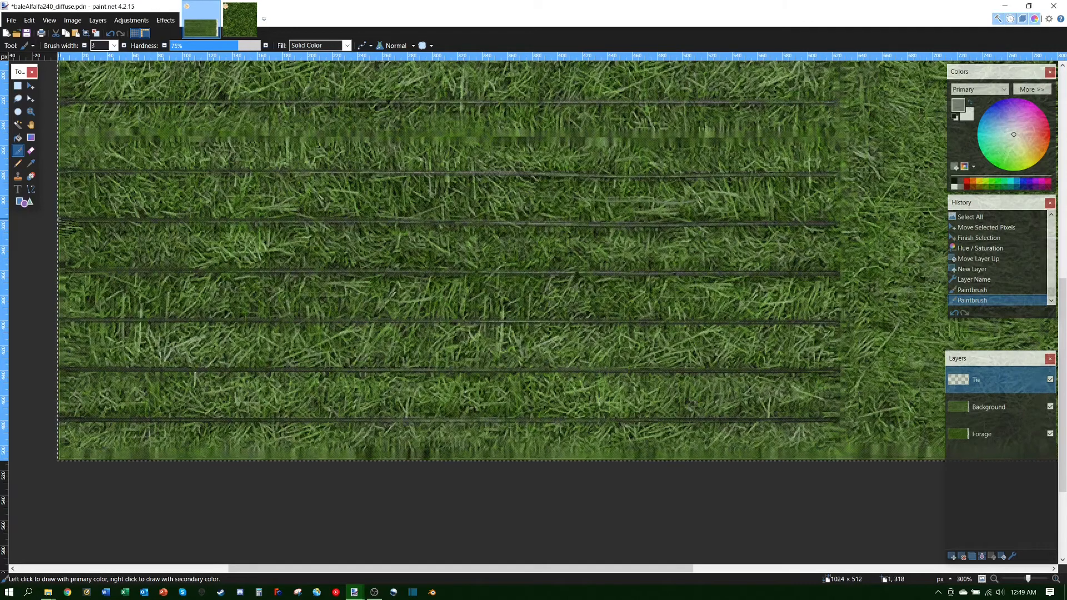
pyautogui.moveTo(74, 220); pyautogui.dragTo(842, 220)
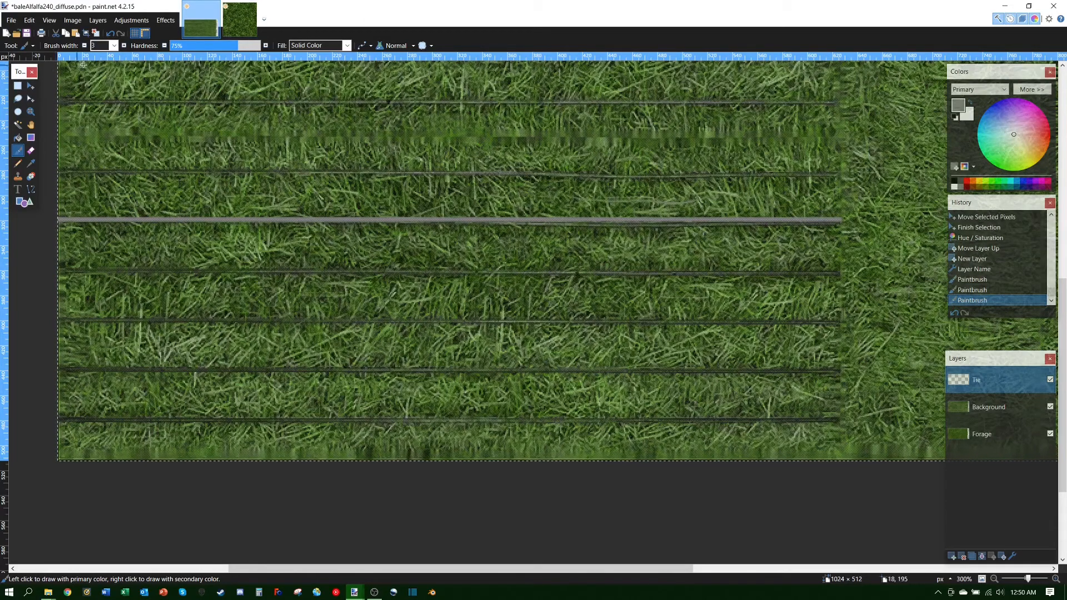
pyautogui.click(110, 34)
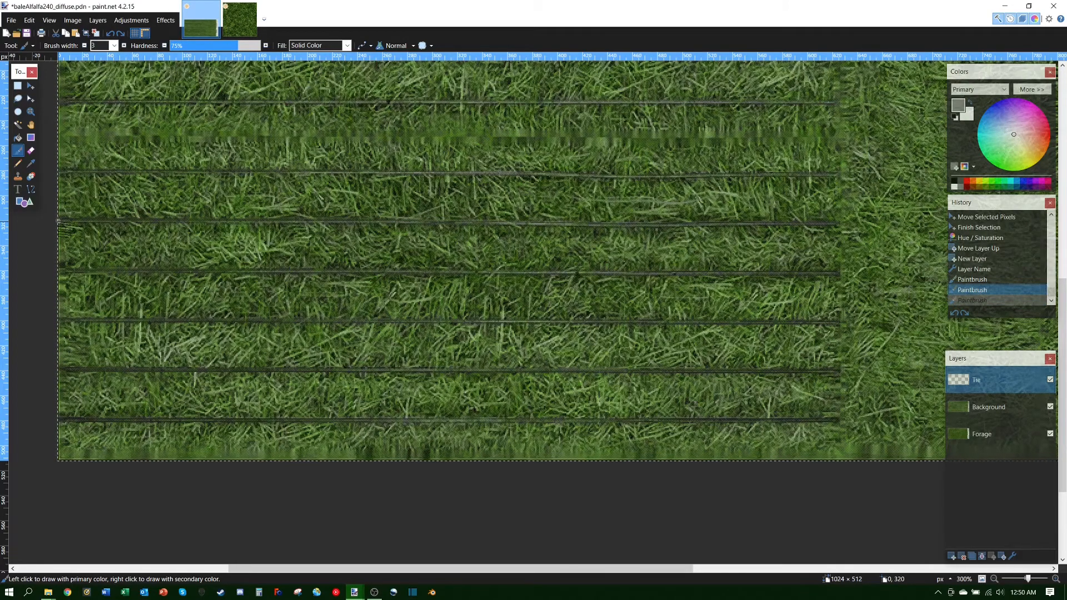
pyautogui.moveTo(95, 221); pyautogui.dragTo(842, 223)
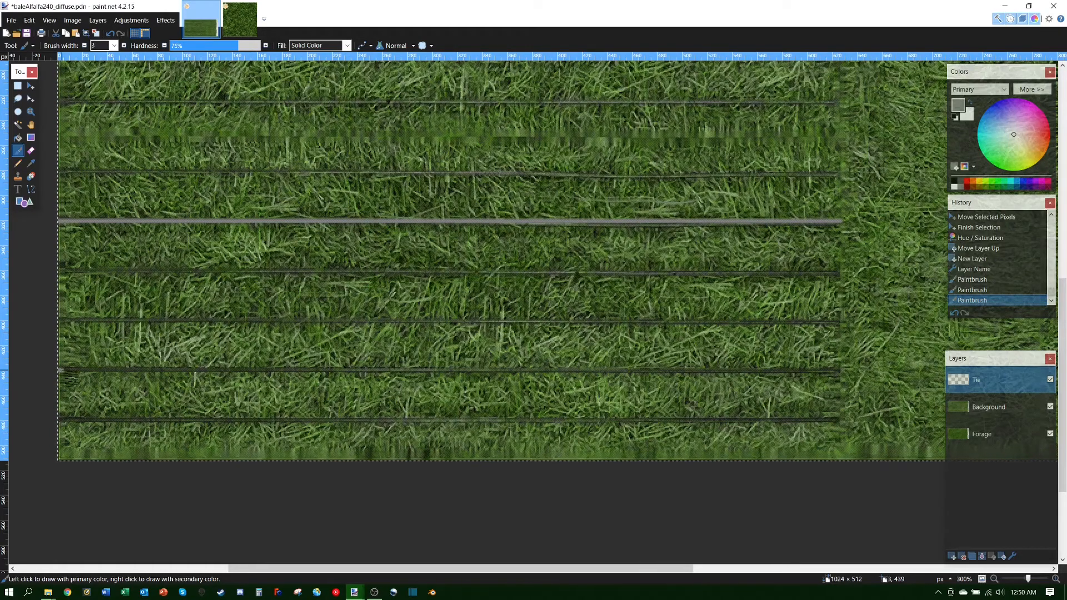
pyautogui.moveTo(61, 369); pyautogui.dragTo(697, 369)
pyautogui.moveTo(707, 370); pyautogui.dragTo(837, 370)
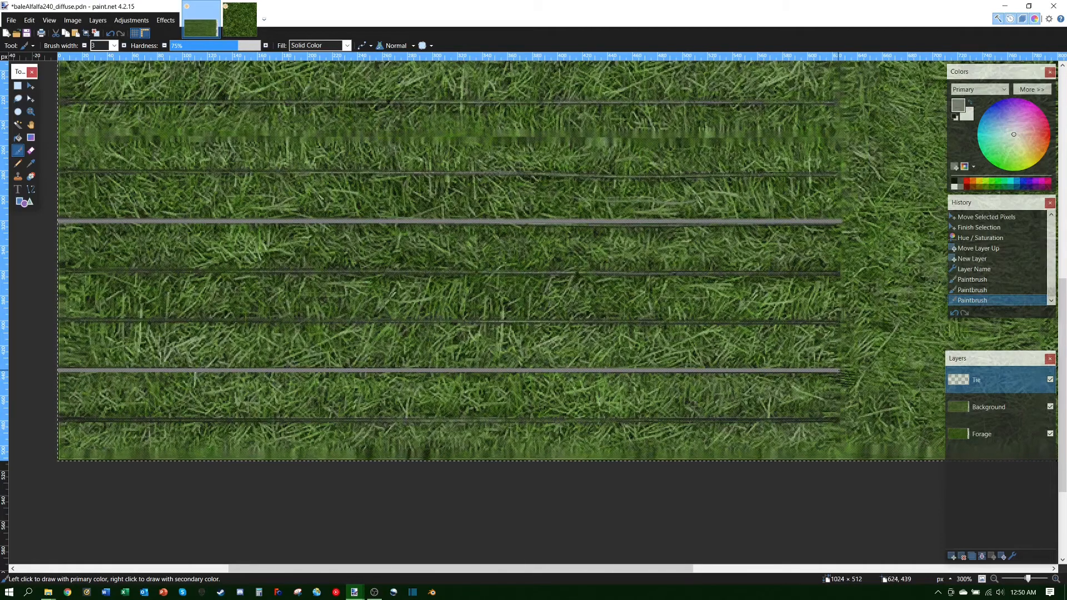
pyautogui.moveTo(840, 370); pyautogui.dragTo(839, 371)
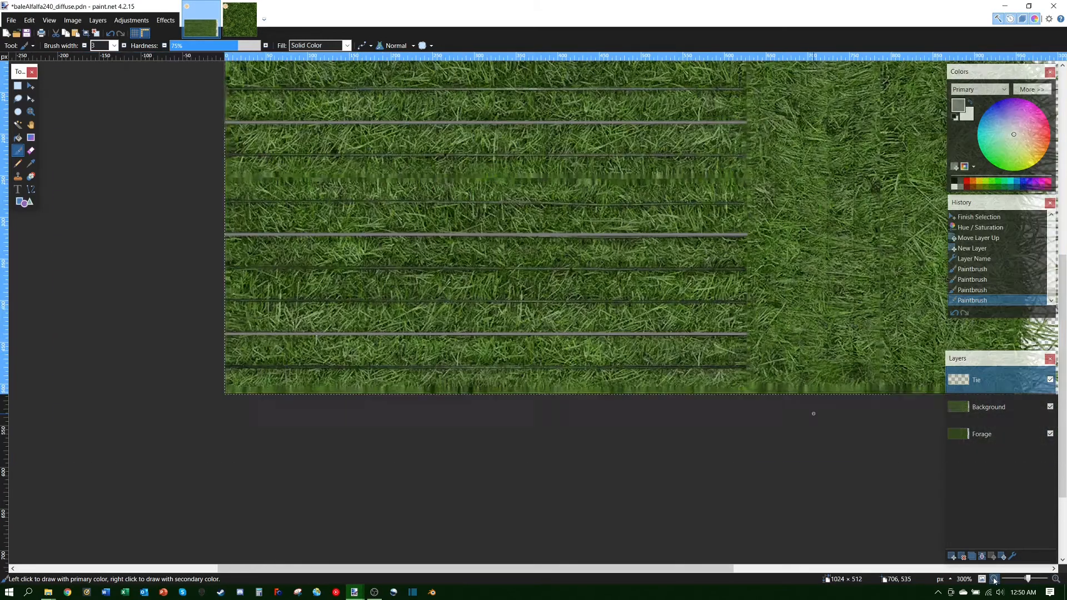
# Step: Zoom out to 100%, move the Forage layer above Background, and save the .pdn file
pyautogui.click(993, 580)
pyautogui.click(993, 579)
pyautogui.click(992, 579)
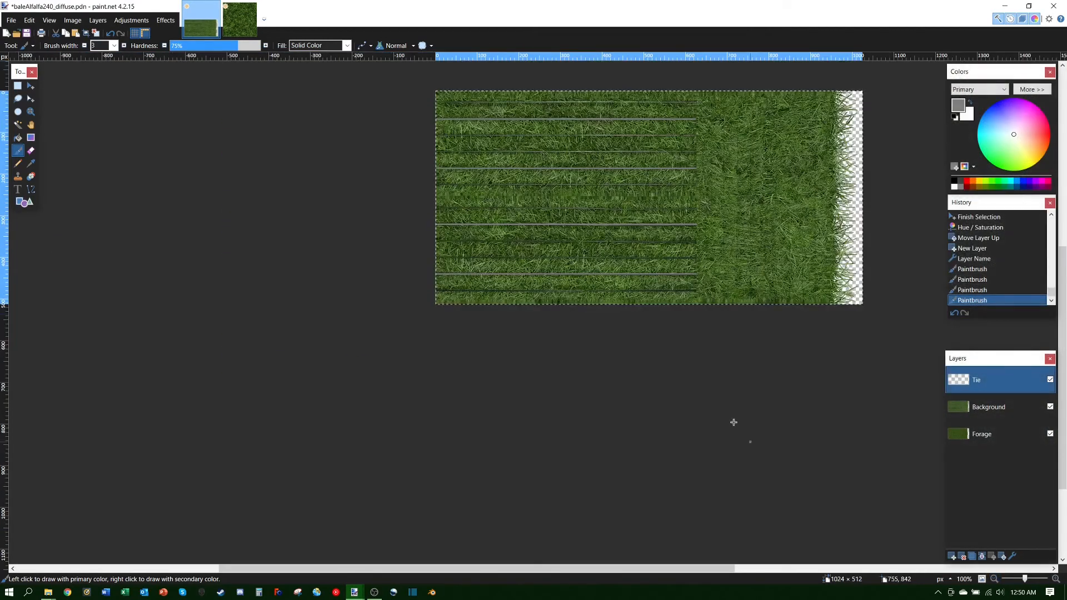
pyautogui.scroll(3, 885, 94)
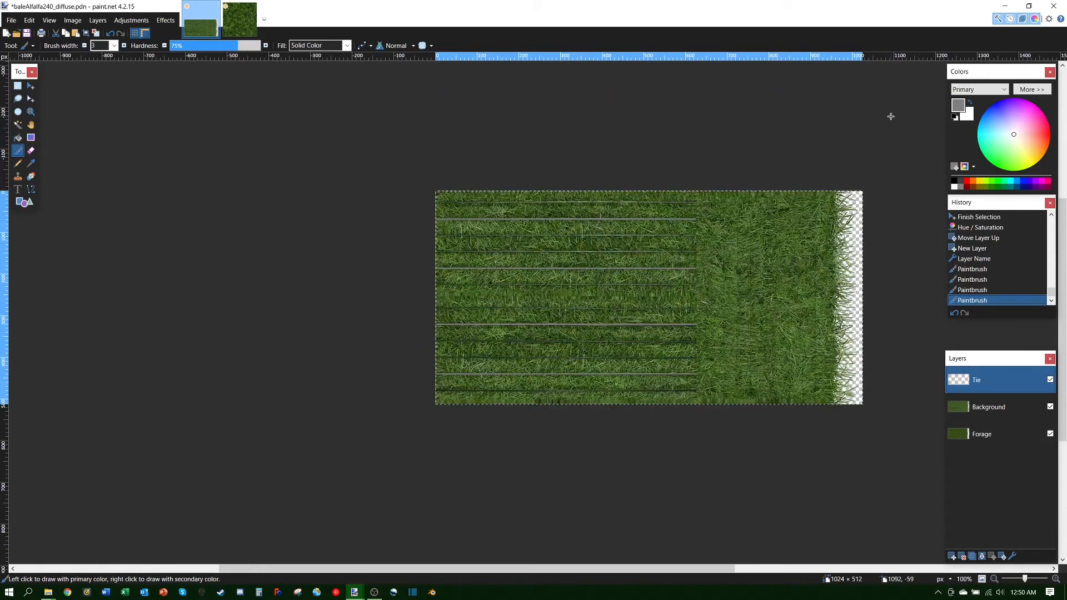
pyautogui.moveTo(277, 568); pyautogui.dragTo(363, 577)
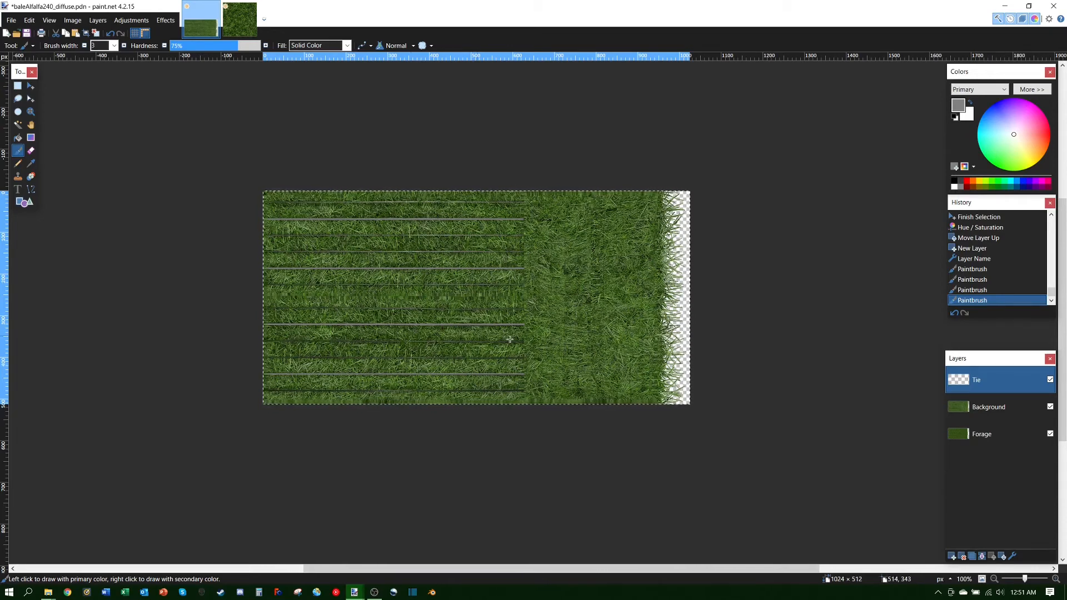
pyautogui.click(1011, 434)
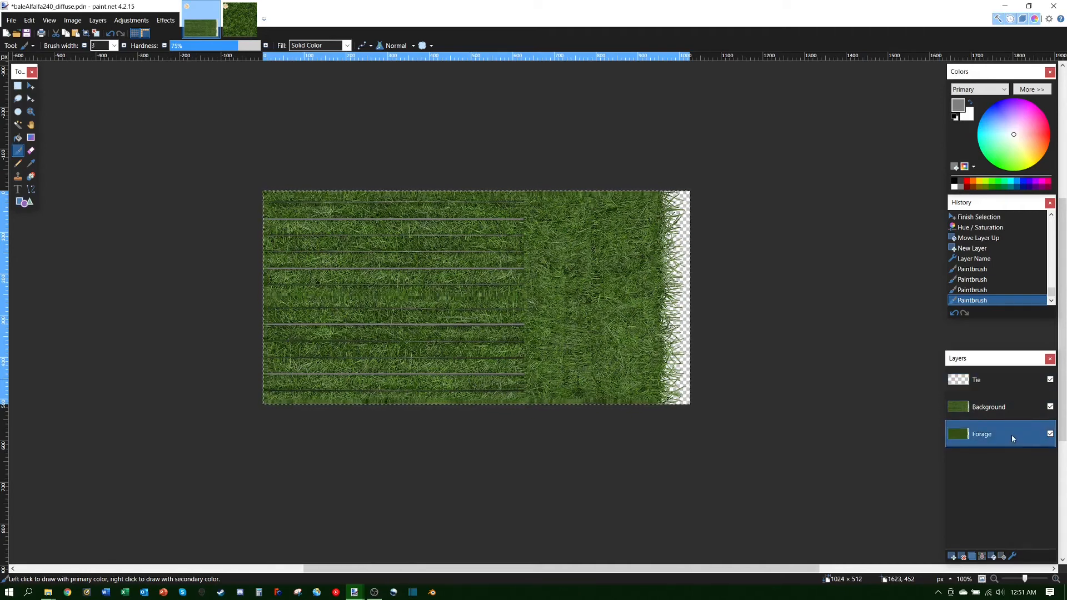
pyautogui.click(992, 556)
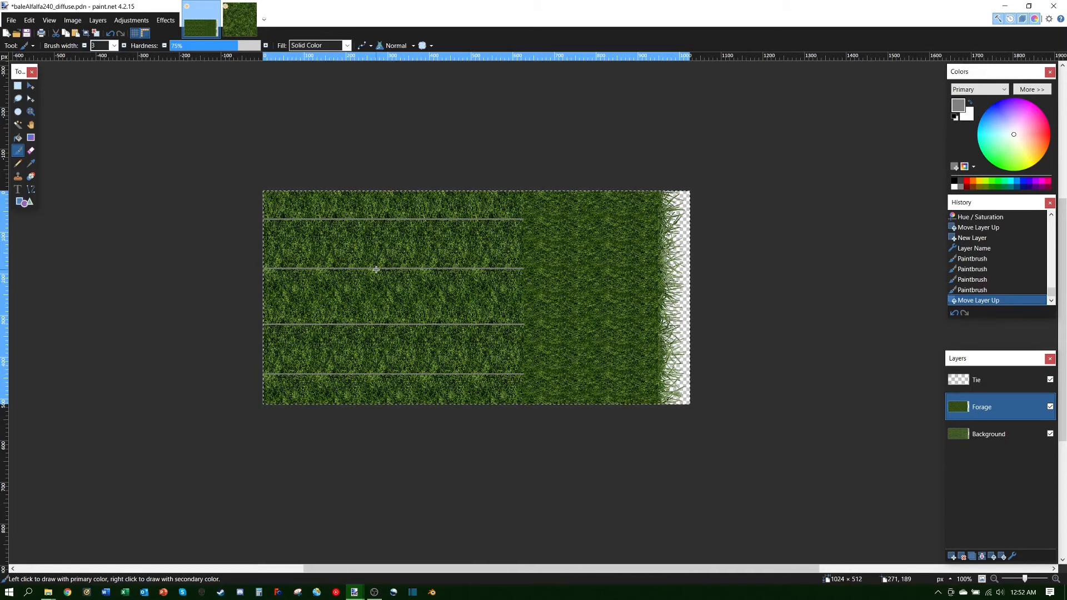
pyautogui.click(26, 33)
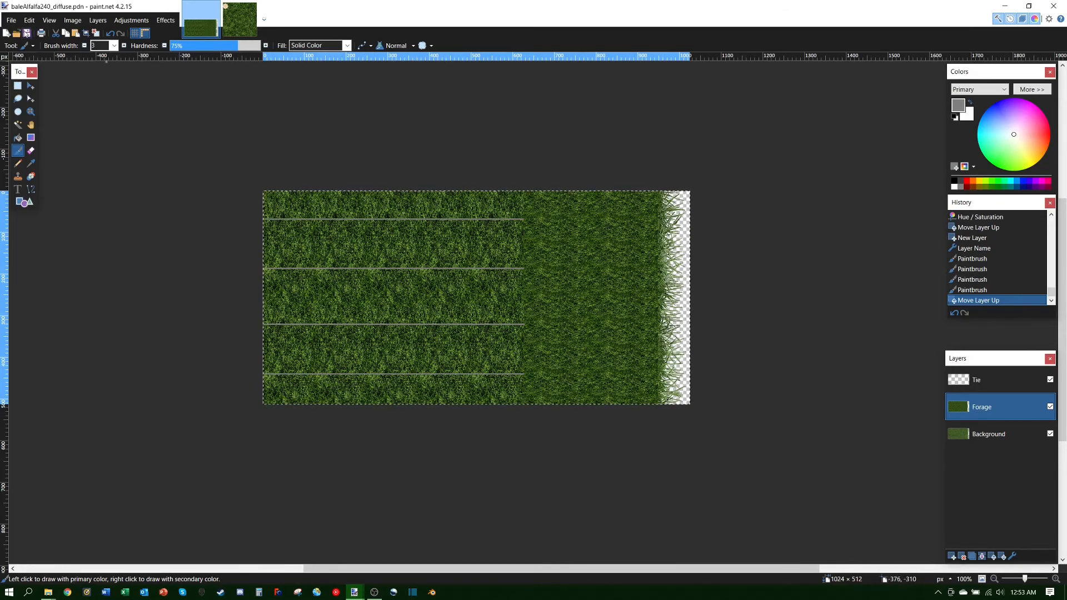
# Step: Save As baleAlfalfa240_diffuse in PNG format, accepting the default PNG settings
pyautogui.click(11, 21)
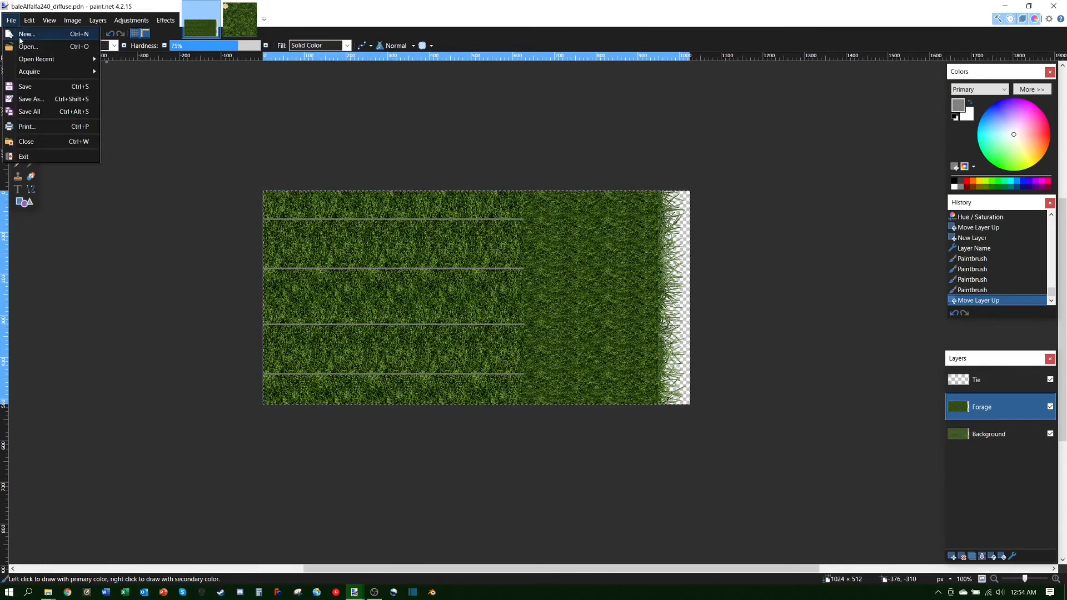
pyautogui.click(30, 99)
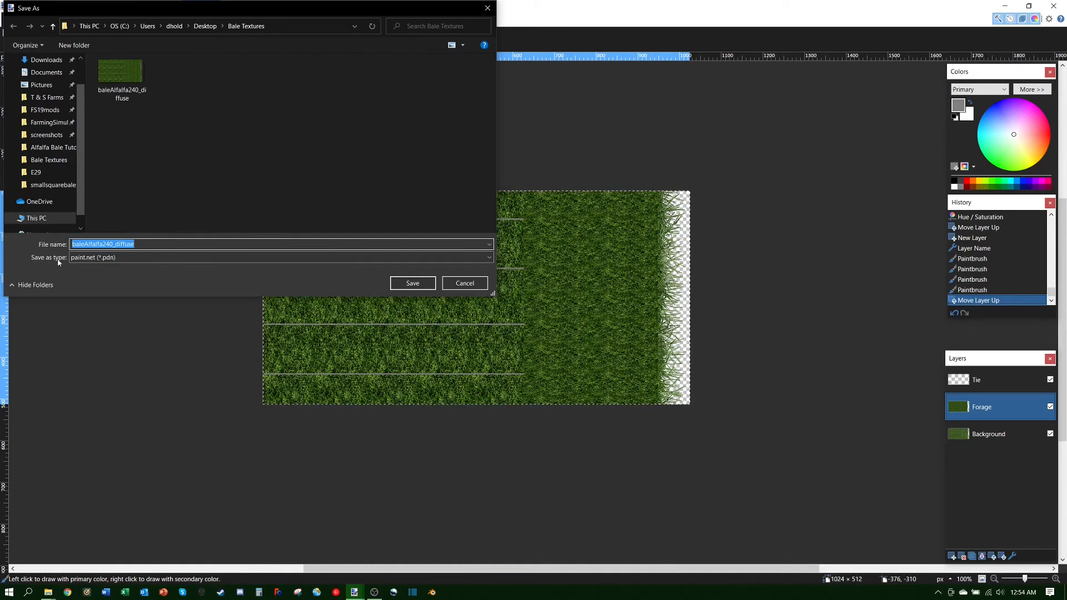
pyautogui.click(386, 257)
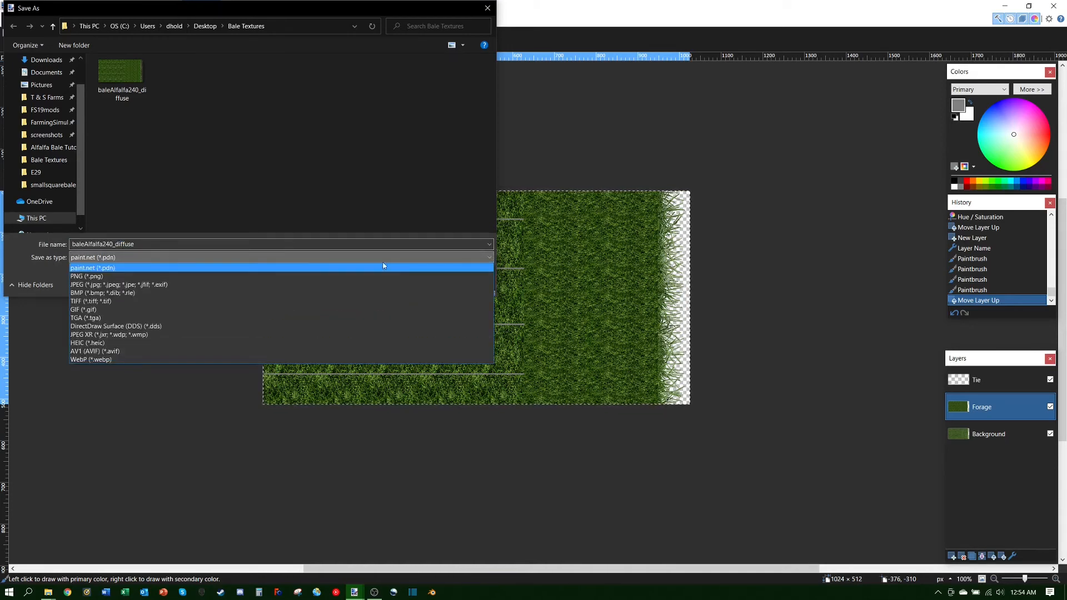
pyautogui.click(88, 277)
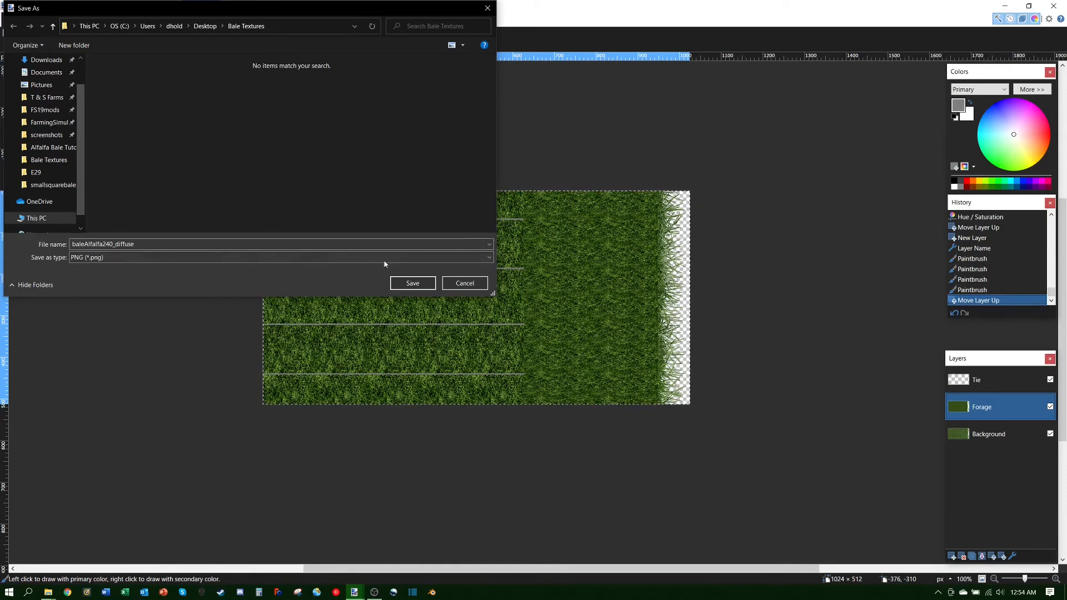
pyautogui.click(413, 282)
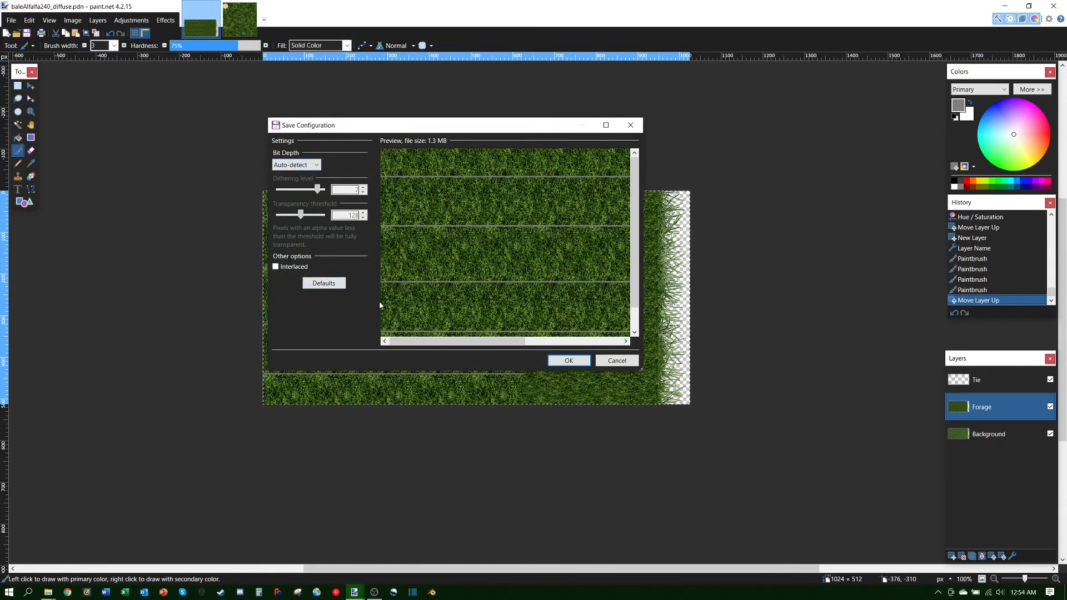
pyautogui.click(575, 367)
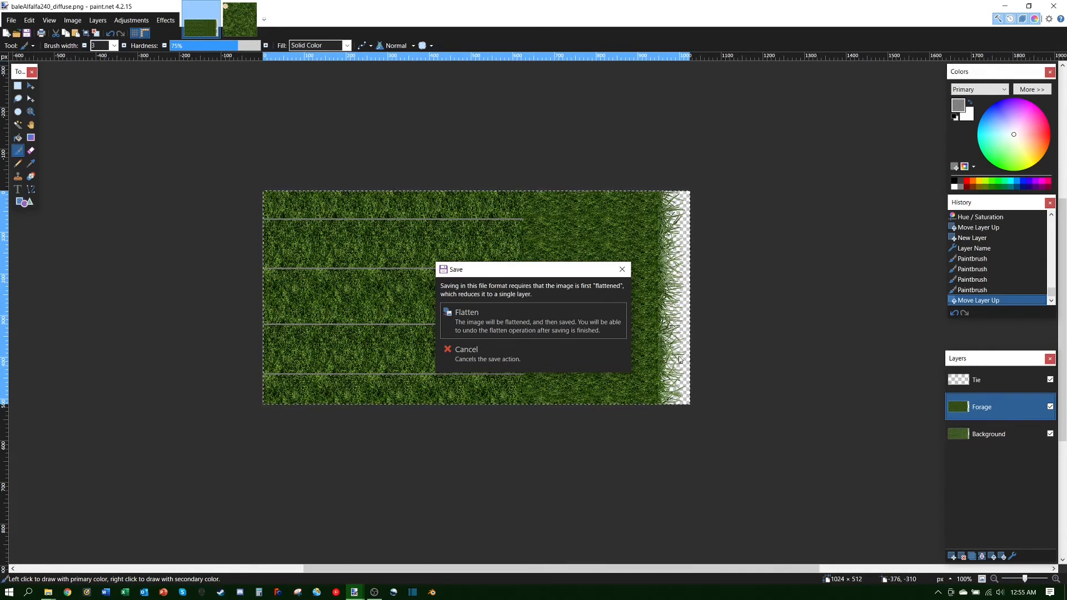
# Step: Flatten the layers at the save prompt so the PNG is written
pyautogui.click(521, 327)
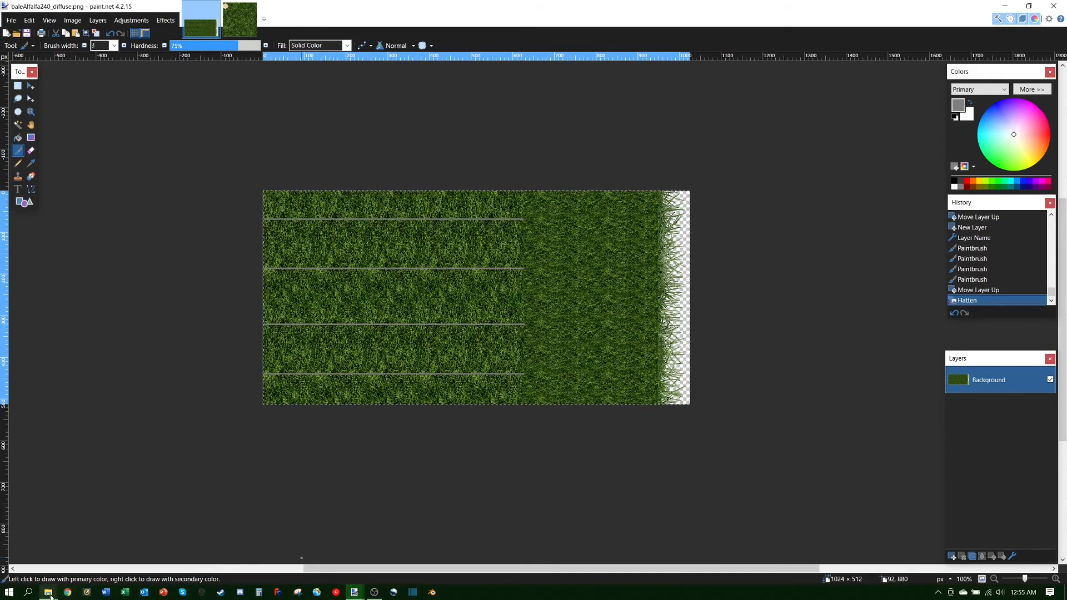
pyautogui.moveTo(49, 591)
pyautogui.click(183, 571)
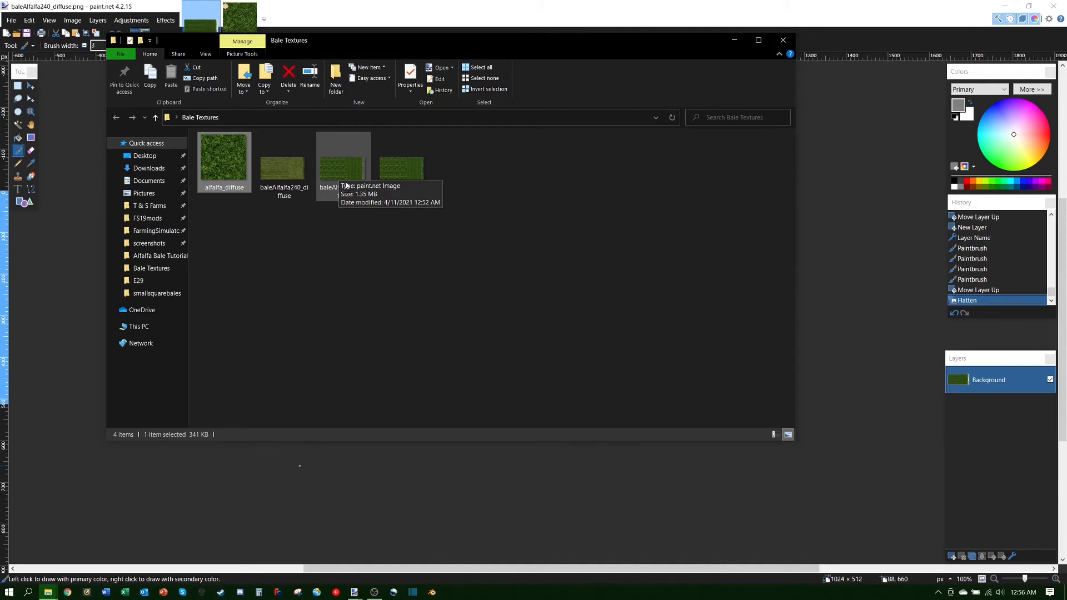
pyautogui.click(867, 385)
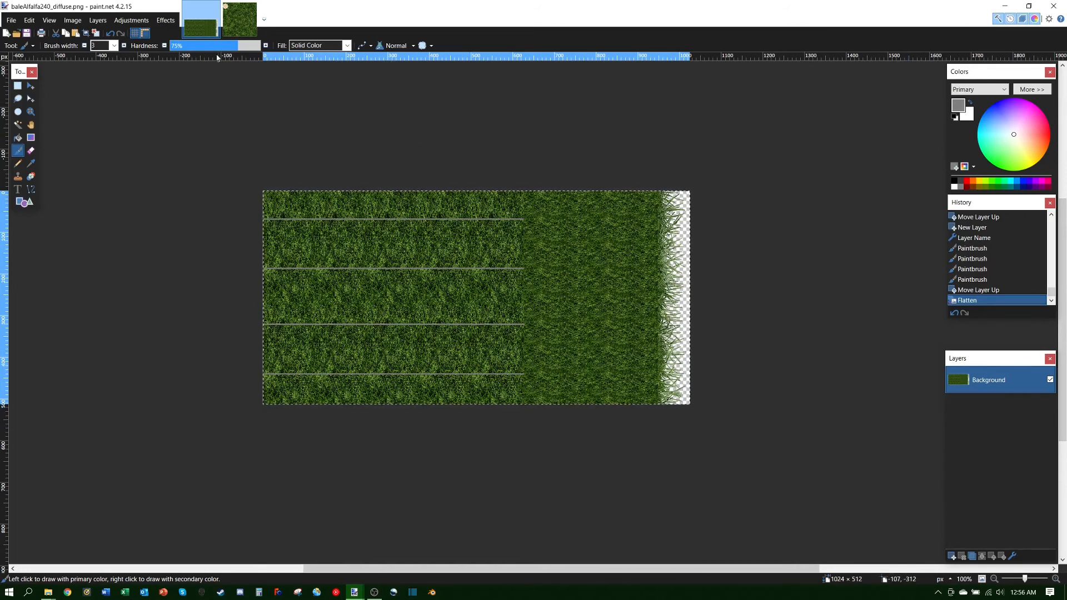
pyautogui.click(27, 38)
# Step: Close paint.net, discarding the changes to alfalfa_diffuse.dds
pyautogui.click(1052, 6)
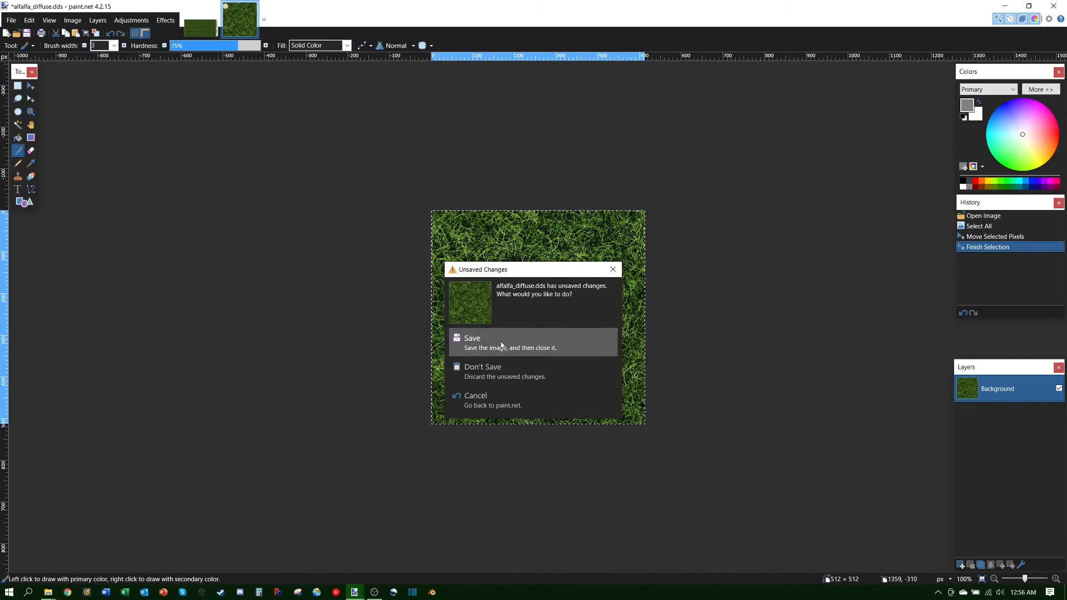
pyautogui.click(491, 369)
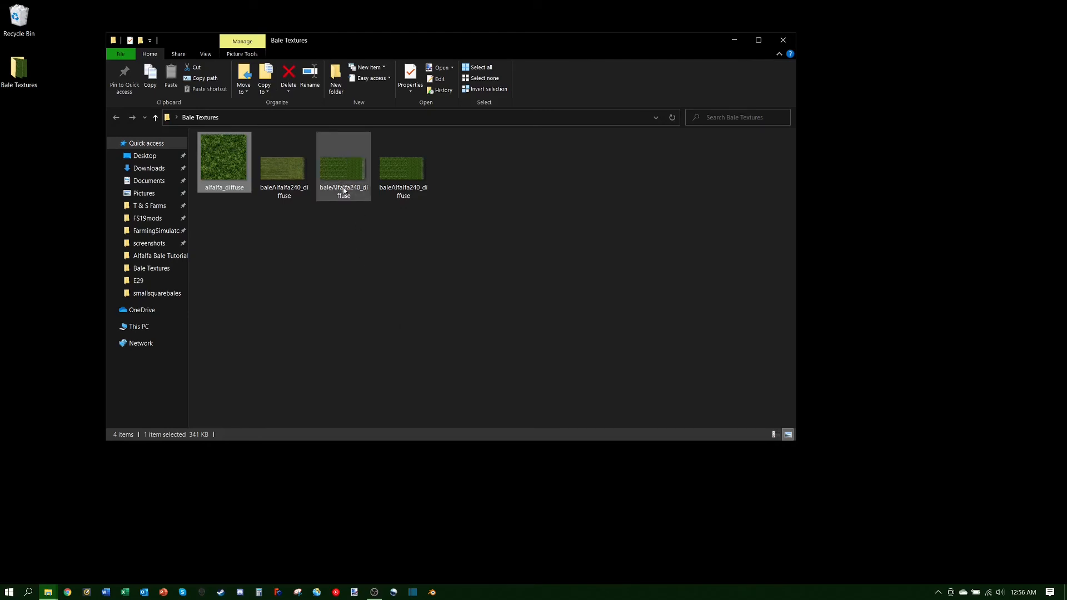
# Step: Preview the new baleAlfalfa240_diffuse PNG in Photos, then close the preview
pyautogui.moveTo(408, 168)
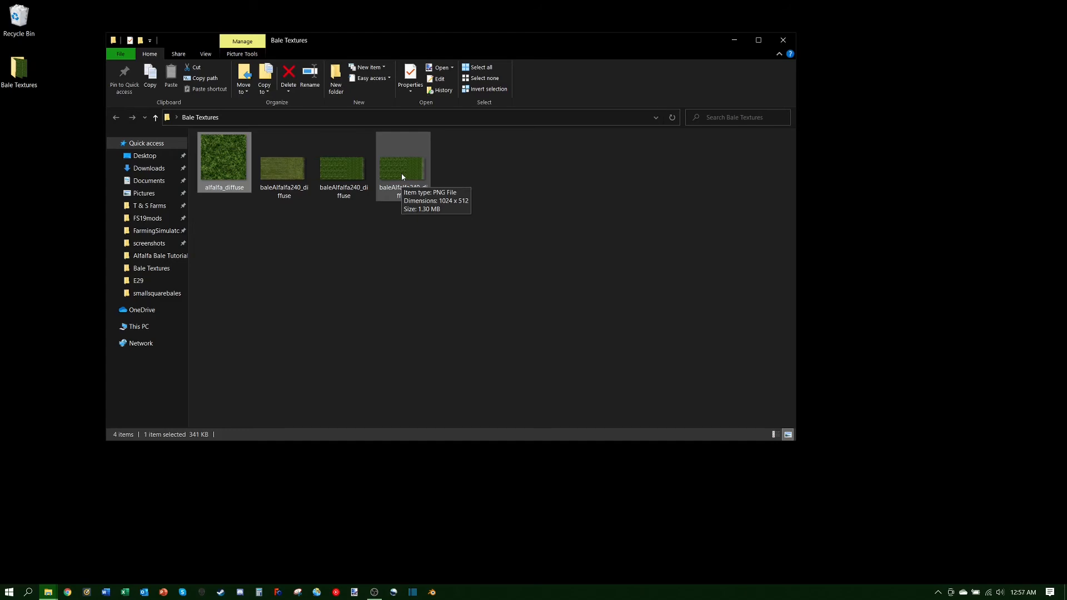
pyautogui.doubleClick(402, 176)
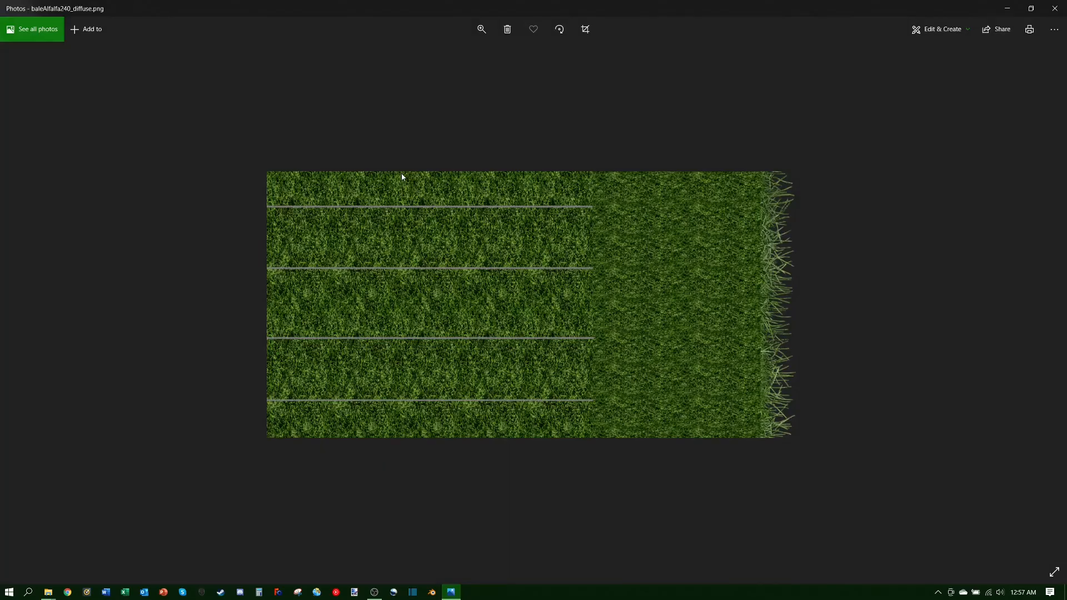
pyautogui.click(1055, 8)
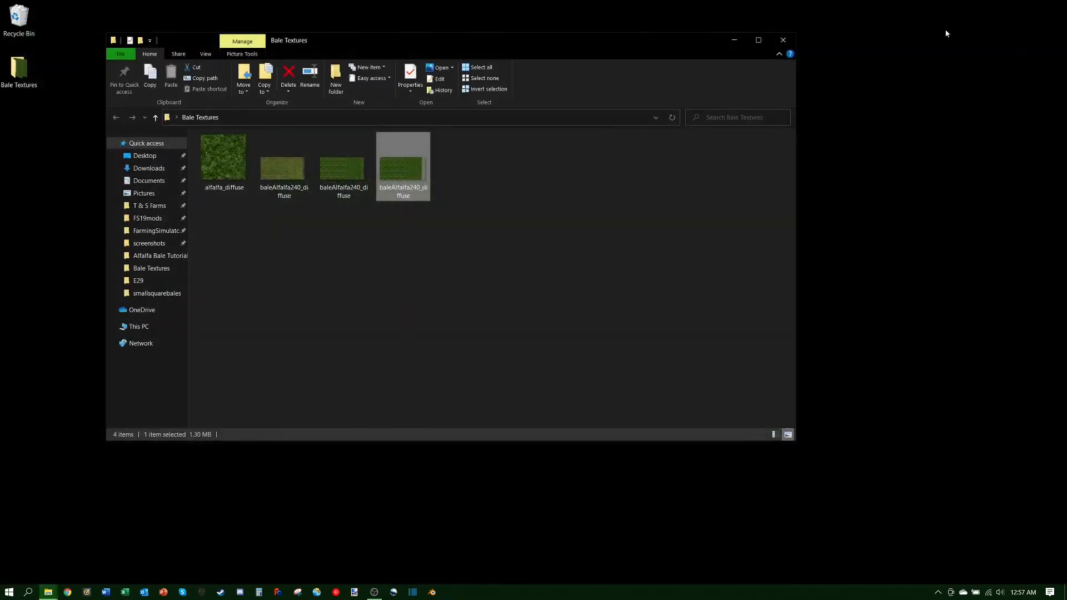
# Step: Open the baleAlfalfa240_diffuse PNG in paint.net via Open with
pyautogui.rightClick(402, 166)
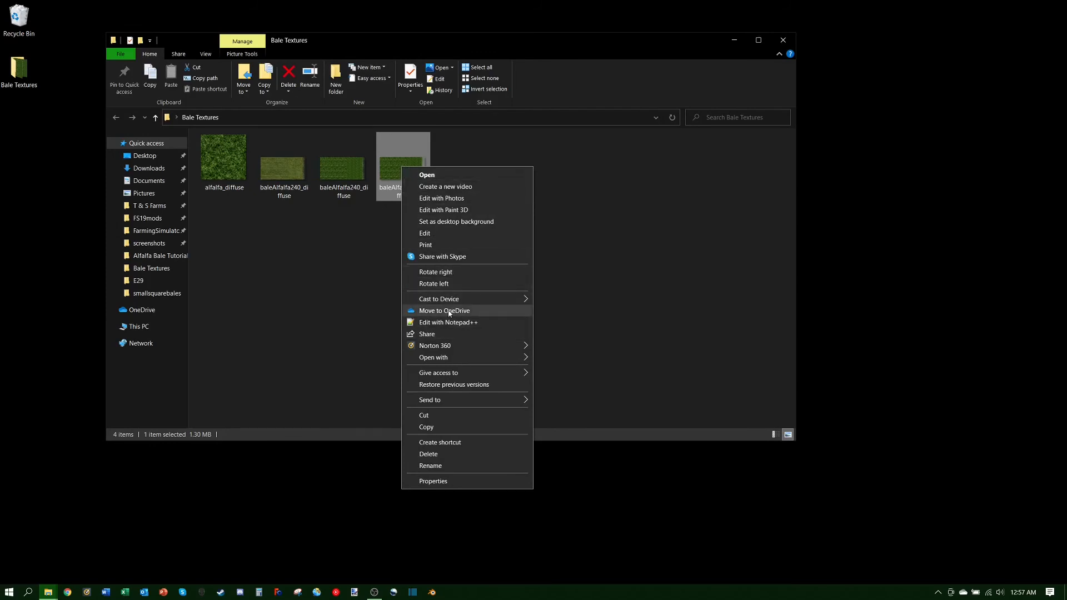
pyautogui.moveTo(501, 359)
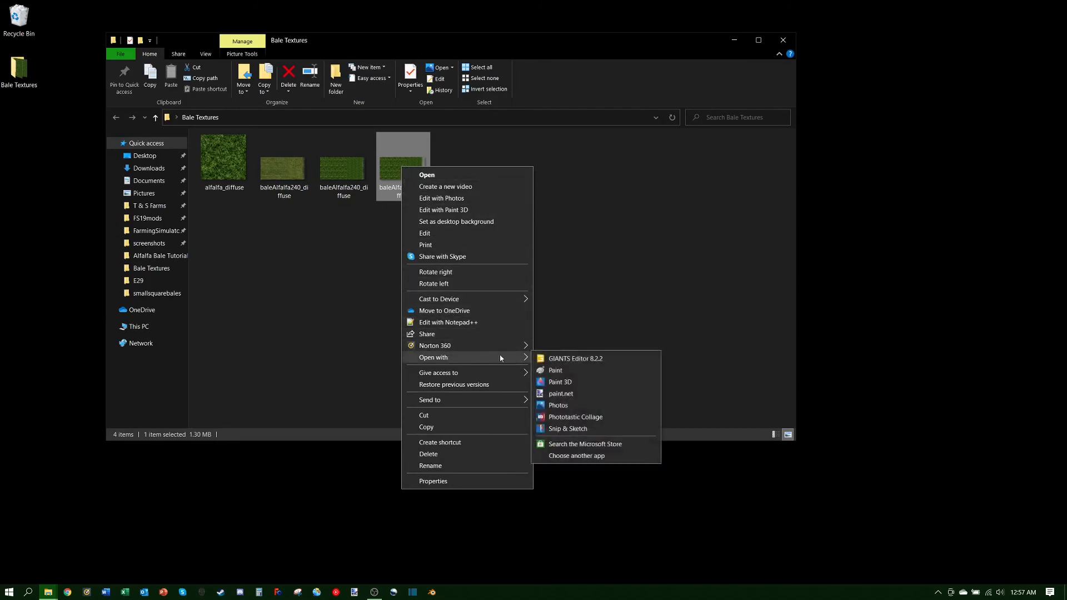
pyautogui.click(566, 397)
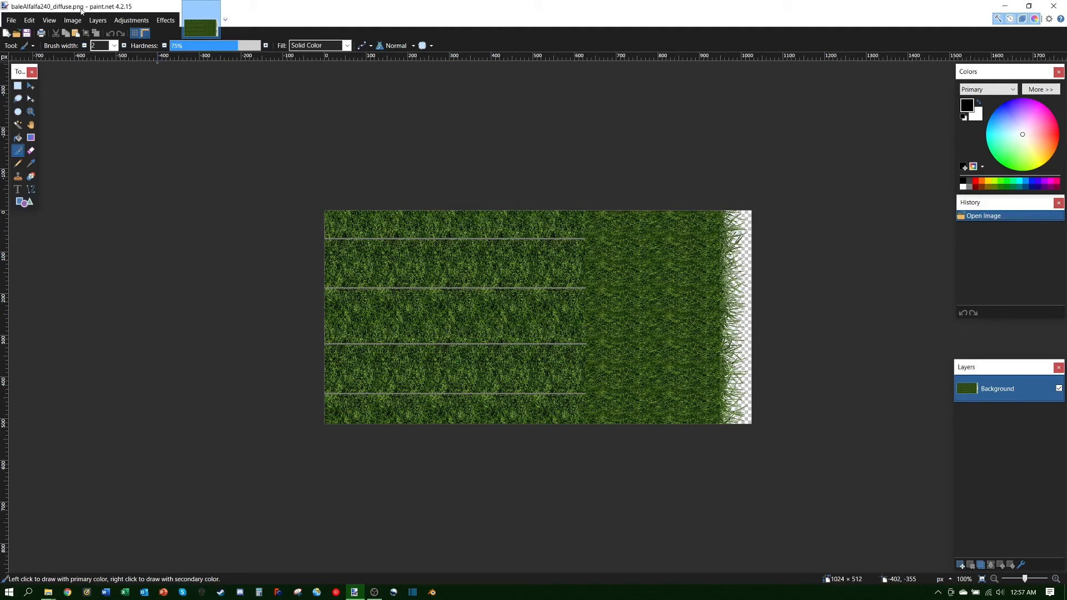
# Step: Close paint.net after checking the flattened PNG texture
pyautogui.click(1054, 7)
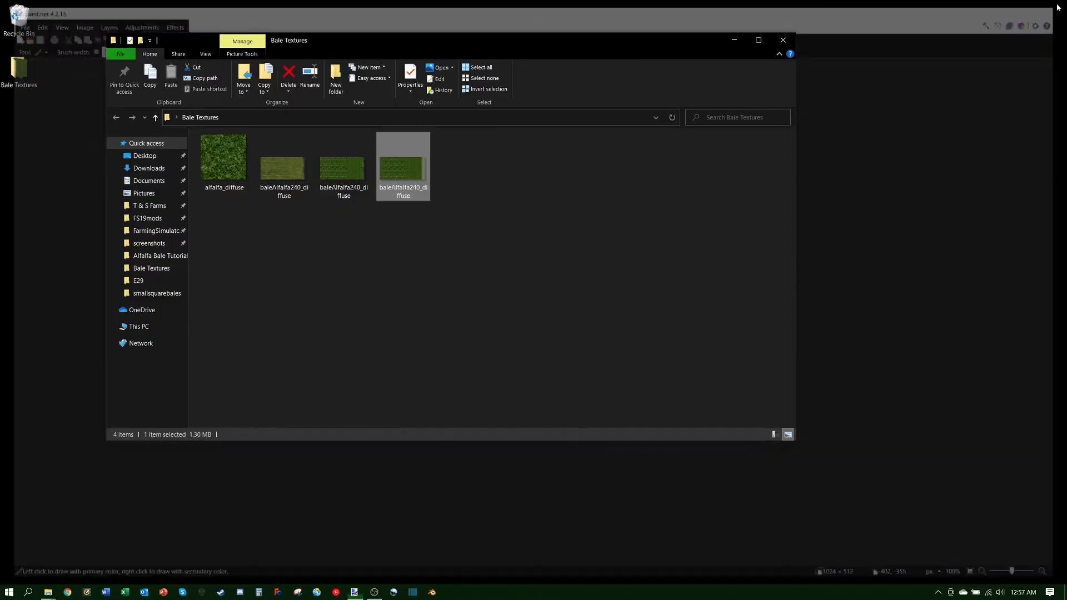
# Step: Open the layered baleAlfalfa240_diffuse.pdn file in paint.net using Open with
pyautogui.click(347, 177)
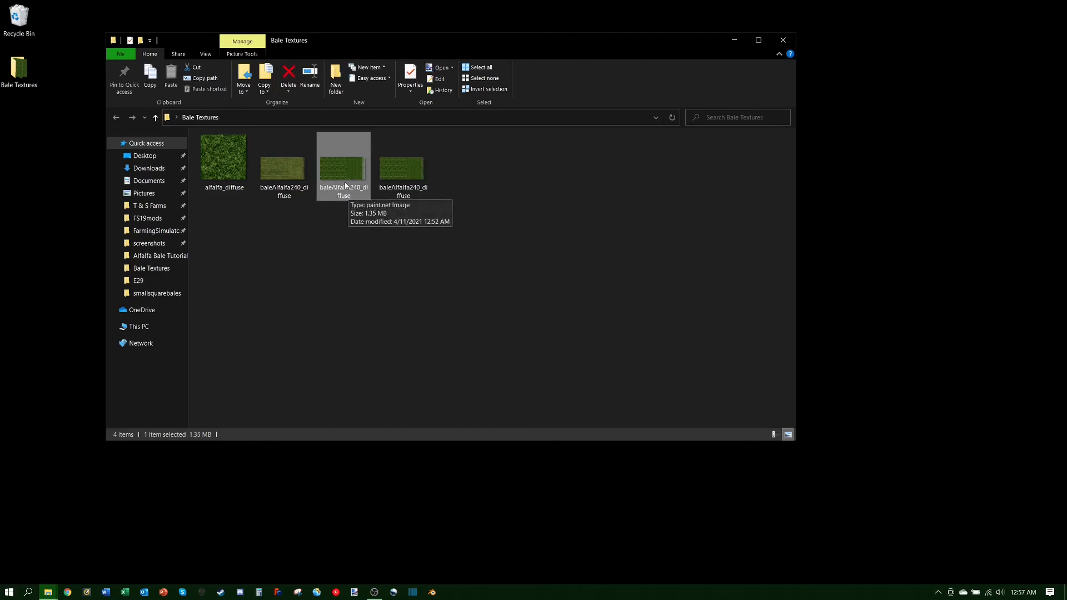
pyautogui.rightClick(345, 183)
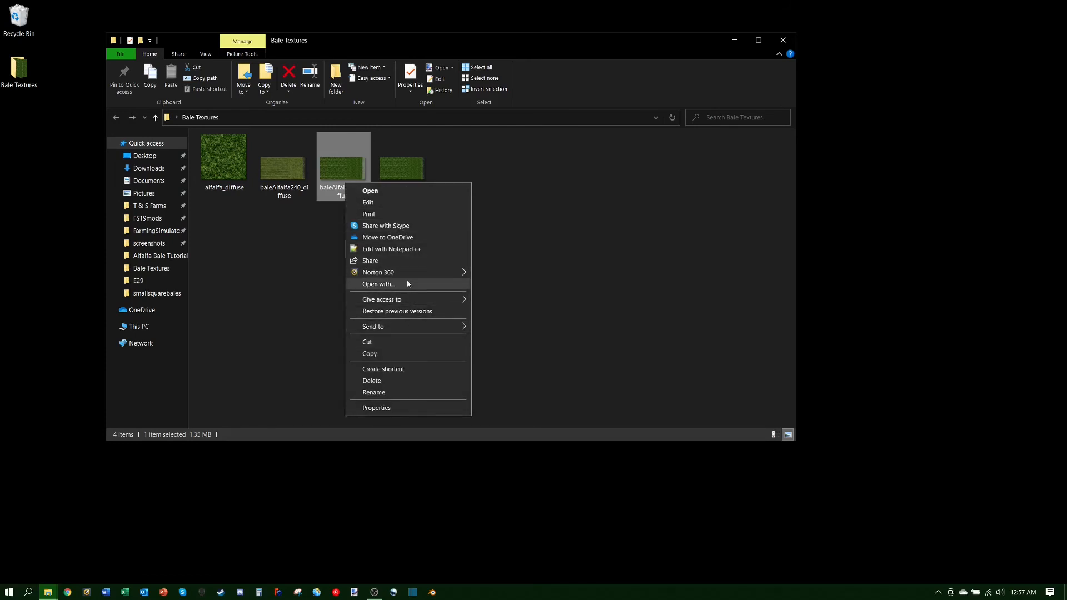
pyautogui.click(428, 286)
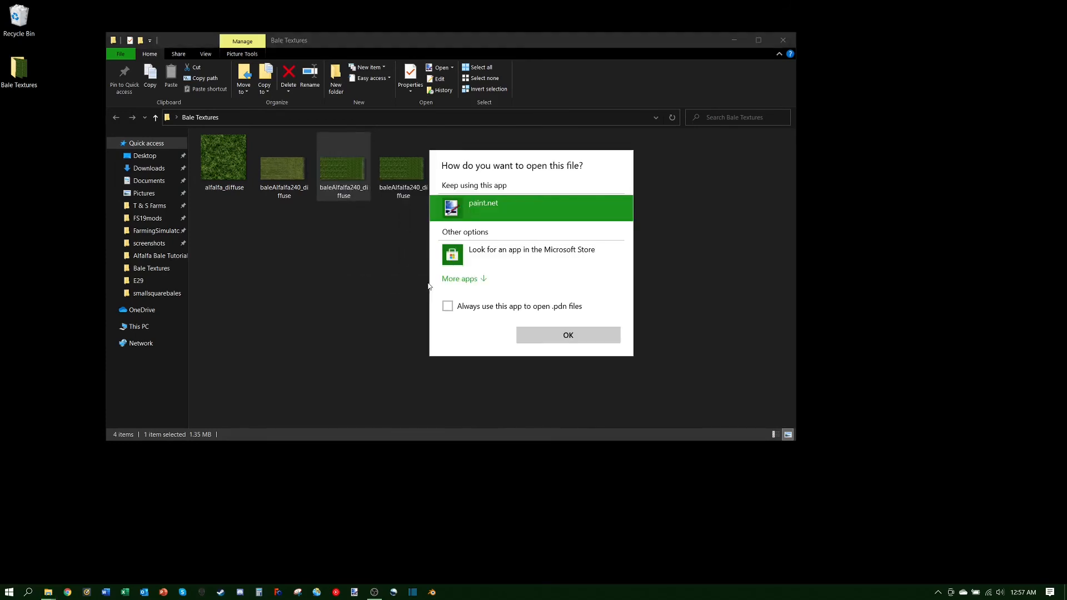
pyautogui.click(547, 332)
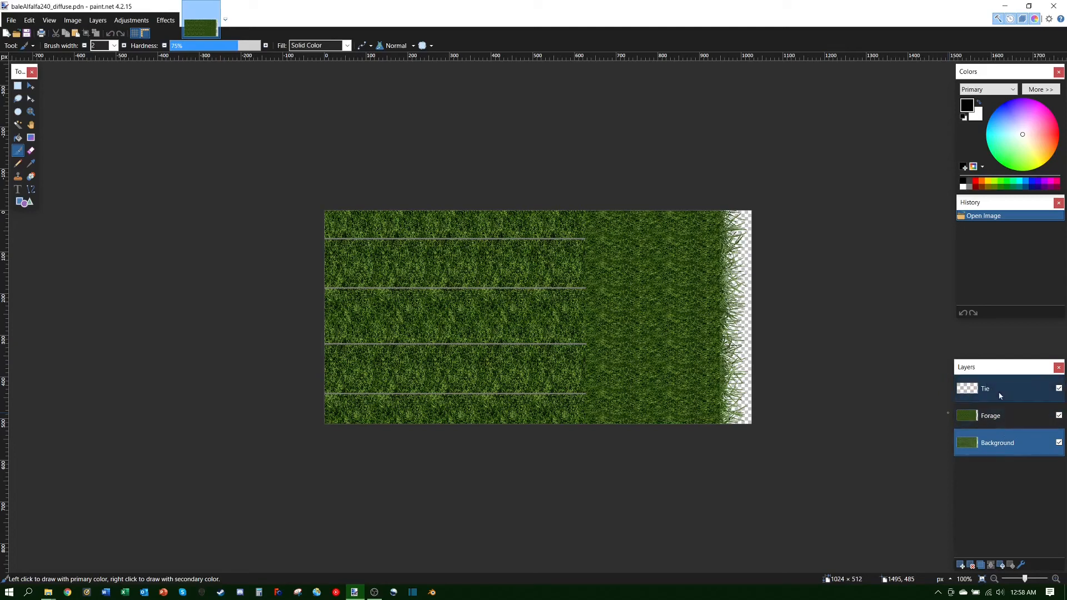
# Step: Make the Tie layer active and zoom in two levels on the texture
pyautogui.click(999, 396)
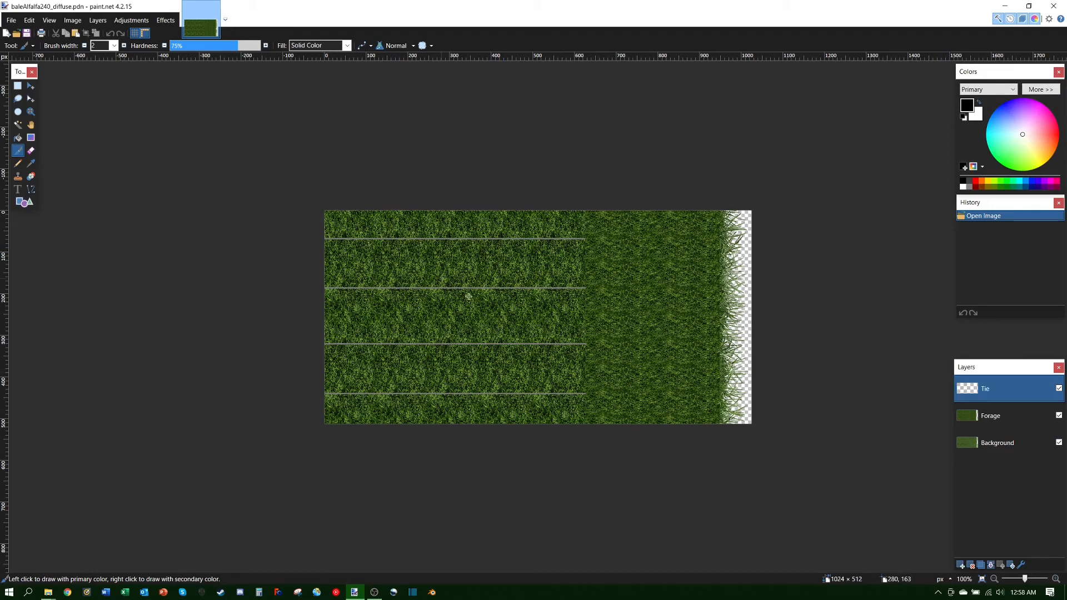
pyautogui.click(1055, 580)
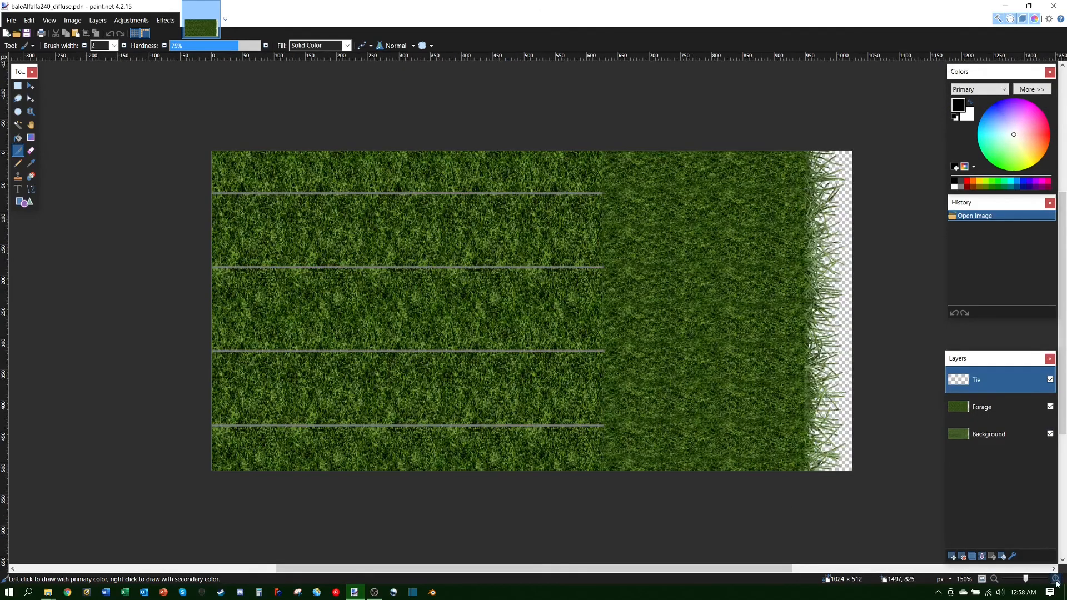
pyautogui.click(1056, 579)
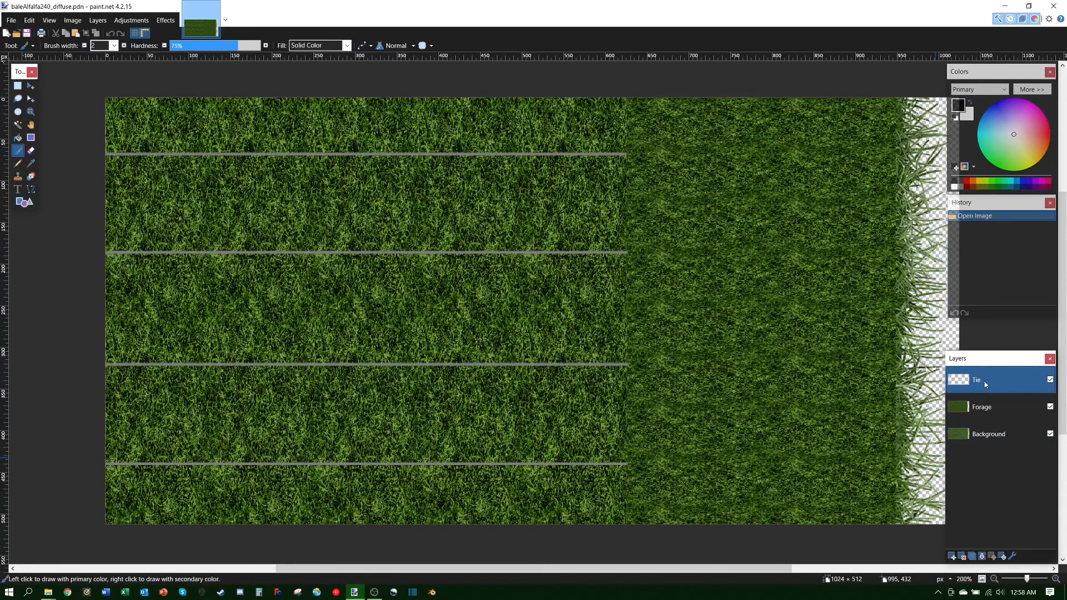
# Step: Select all of the Tie layer's pixels with Move Selected Pixels and commit them
pyautogui.click(31, 86)
pyautogui.hotkey('ctrl', 'a')
pyautogui.click(239, 207)
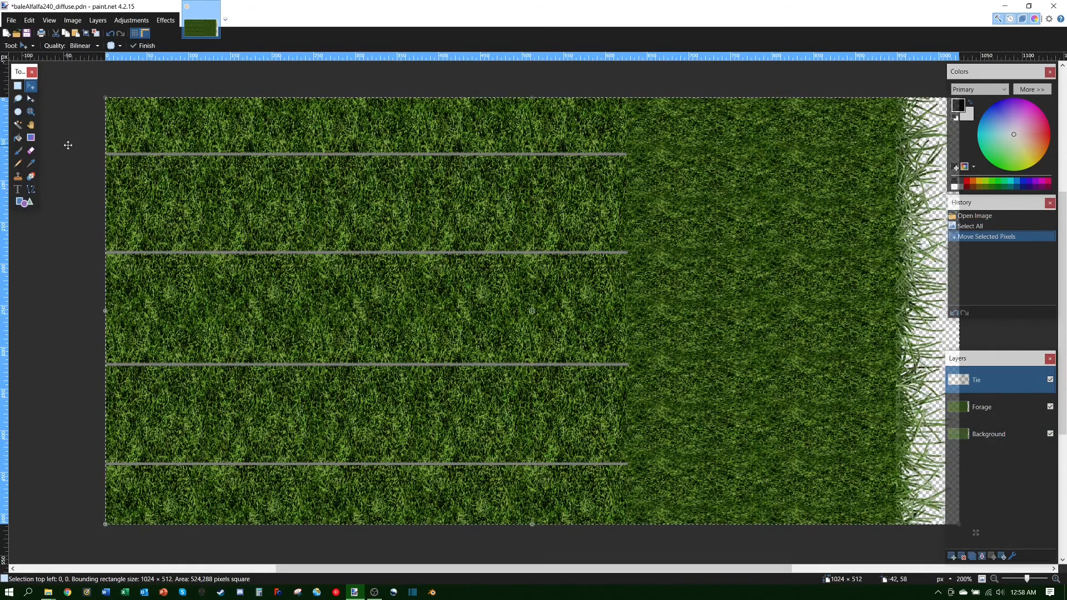
pyautogui.click(31, 150)
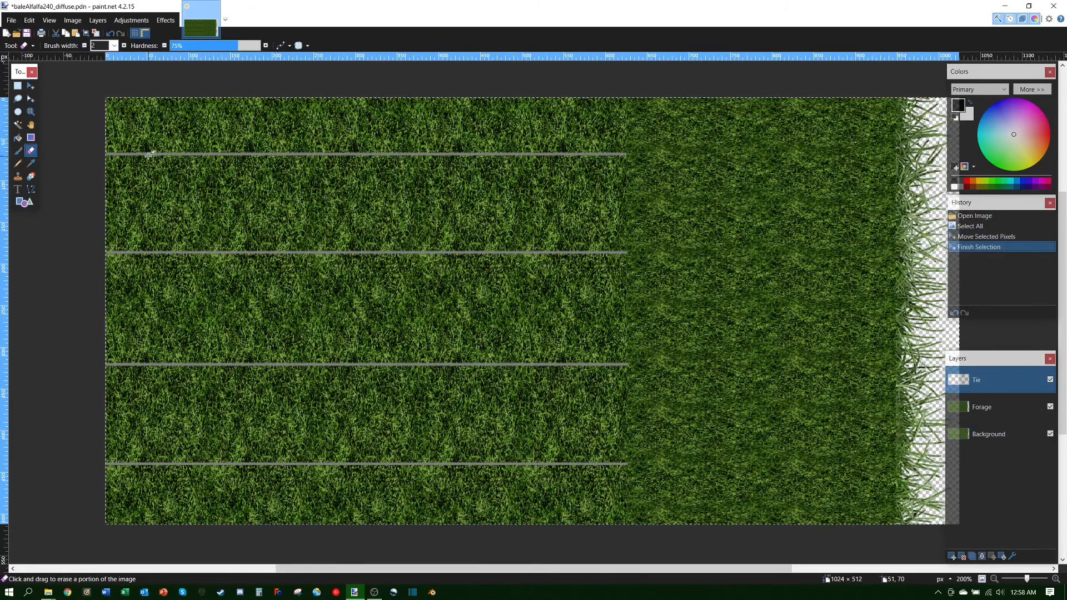
# Step: Erase part of the top tie line, then widen the eraser brush to 22
pyautogui.moveTo(149, 155)
pyautogui.mouseDown()
pyautogui.moveTo(163, 162)
pyautogui.moveTo(180, 147)
pyautogui.moveTo(248, 156)
pyautogui.moveTo(200, 163)
pyautogui.moveTo(251, 167)
pyautogui.moveTo(216, 155)
pyautogui.moveTo(217, 146)
pyautogui.mouseUp()
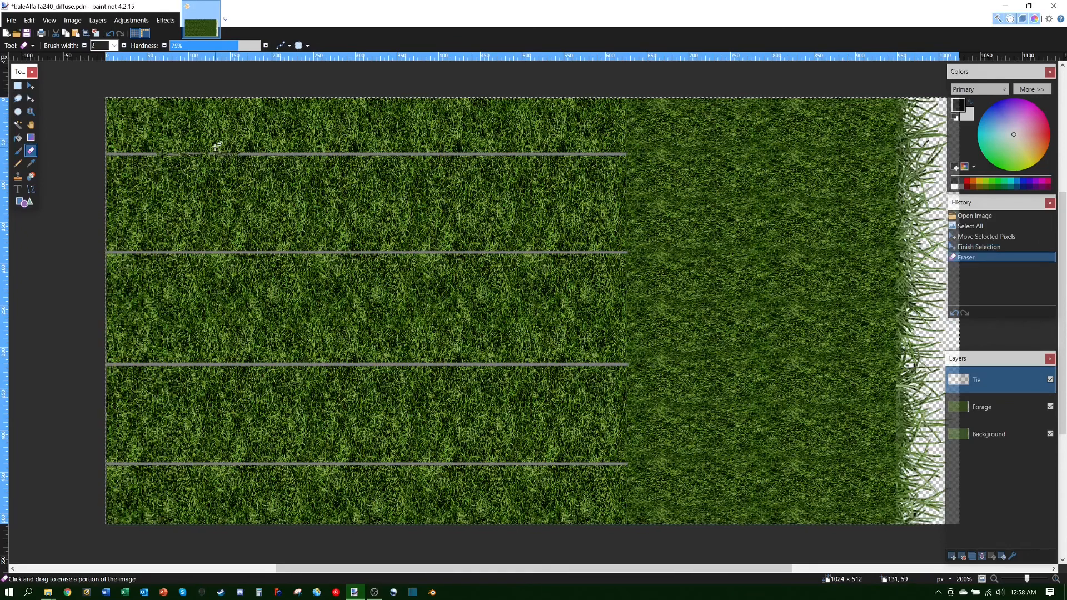
pyautogui.click(123, 46)
pyautogui.click(123, 46)
pyautogui.click(124, 46)
pyautogui.click(124, 46)
pyautogui.click(124, 45)
pyautogui.click(124, 46)
pyautogui.click(123, 45)
pyautogui.click(124, 46)
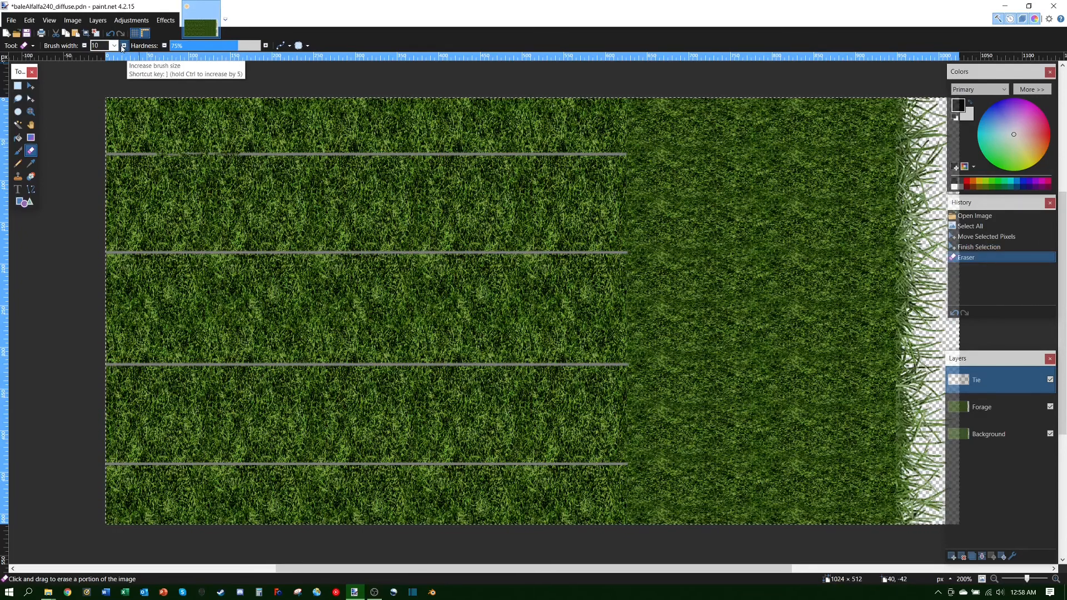
pyautogui.tripleClick(123, 46)
pyautogui.tripleClick(123, 45)
pyautogui.tripleClick(124, 45)
pyautogui.tripleClick(123, 45)
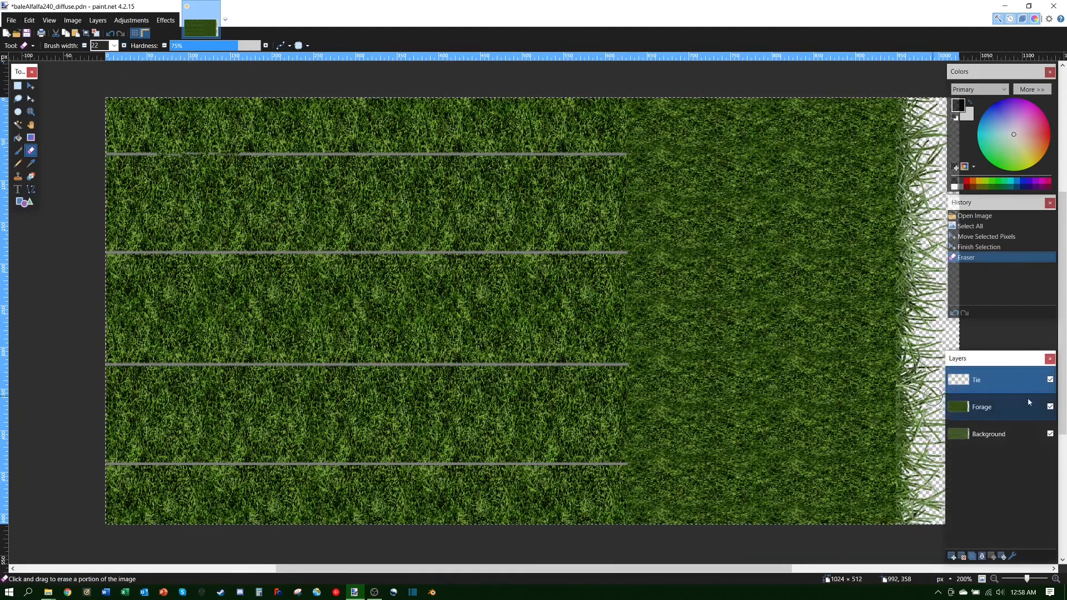
# Step: Erase the rest of the top grey tie line and the second one below it
pyautogui.moveTo(630, 155); pyautogui.dragTo(111, 158)
pyautogui.moveTo(100, 253); pyautogui.dragTo(642, 256)
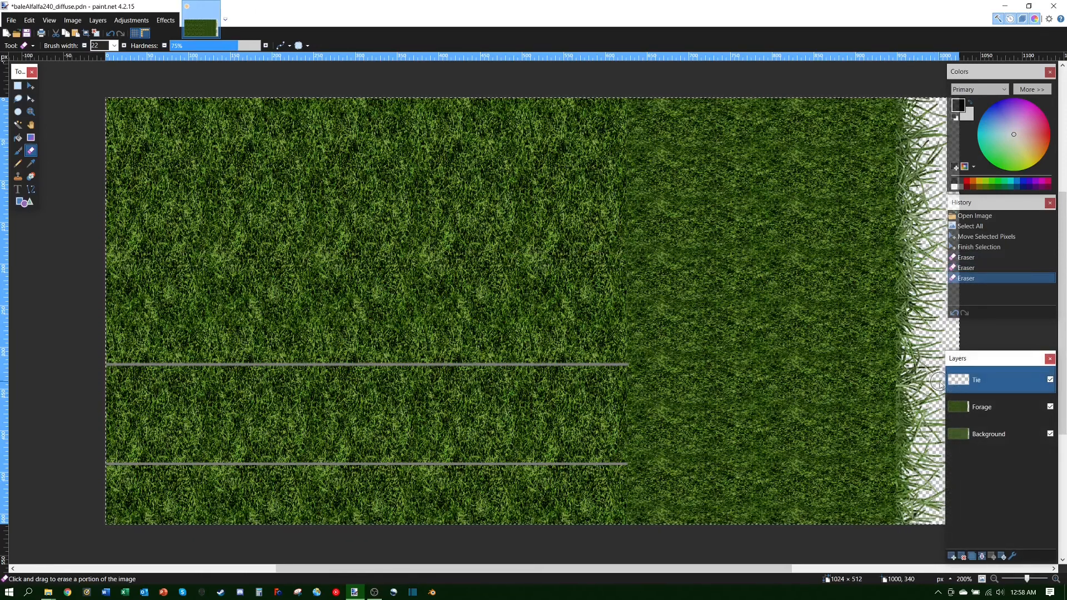
pyautogui.click(28, 87)
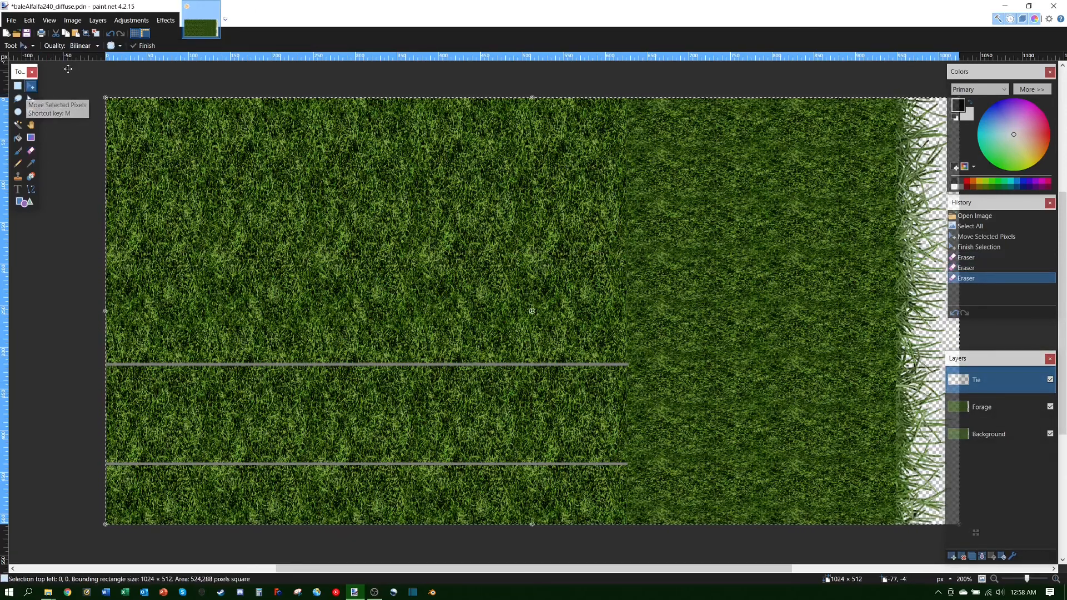
# Step: Clear the selection and move the Background layer up above Forage
pyautogui.click(96, 33)
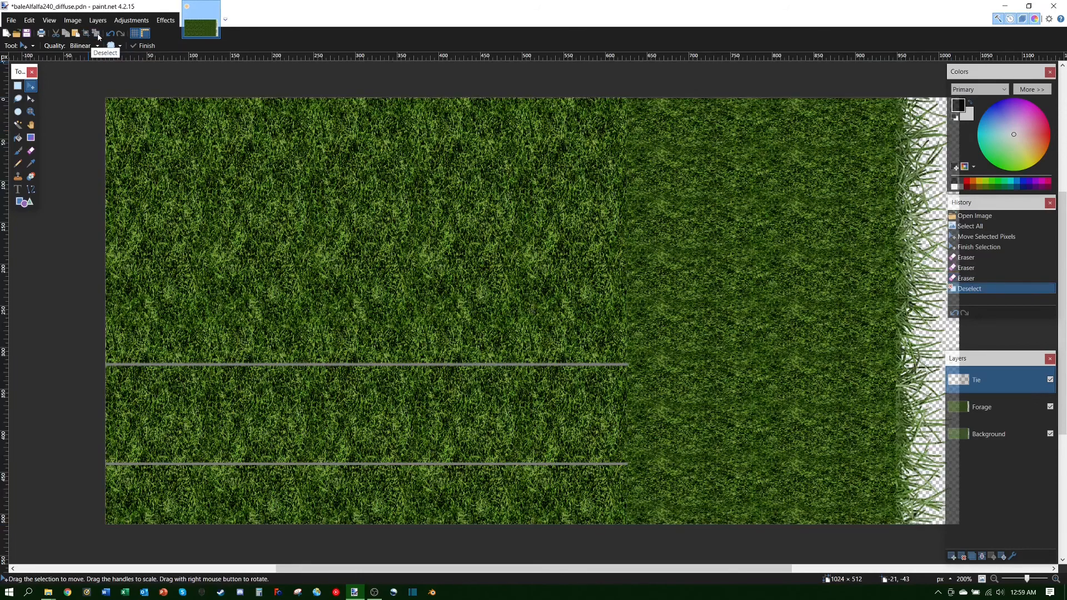
pyautogui.click(1012, 431)
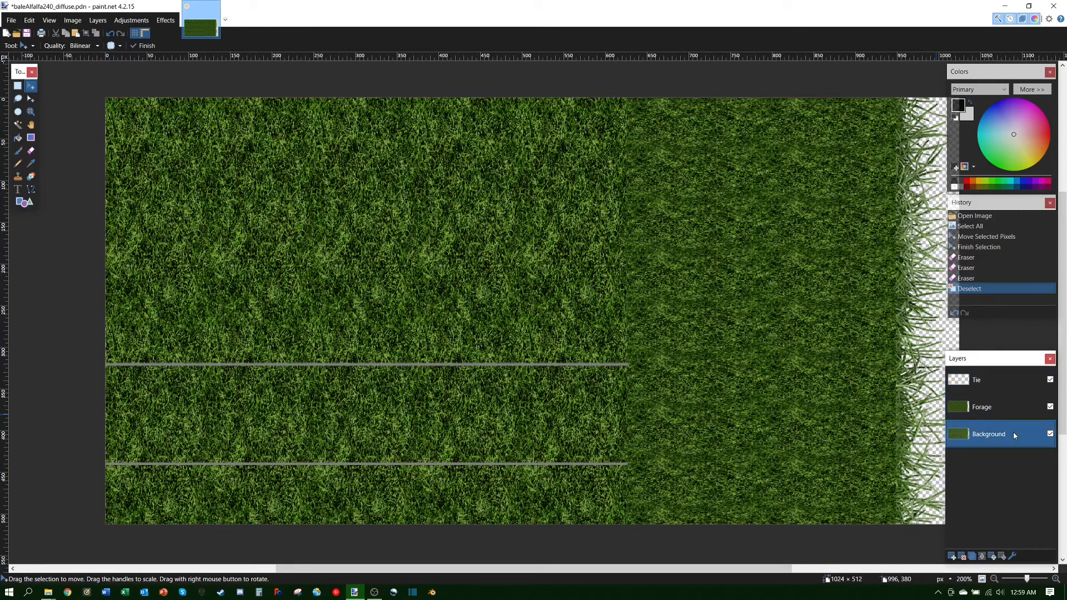
pyautogui.click(993, 557)
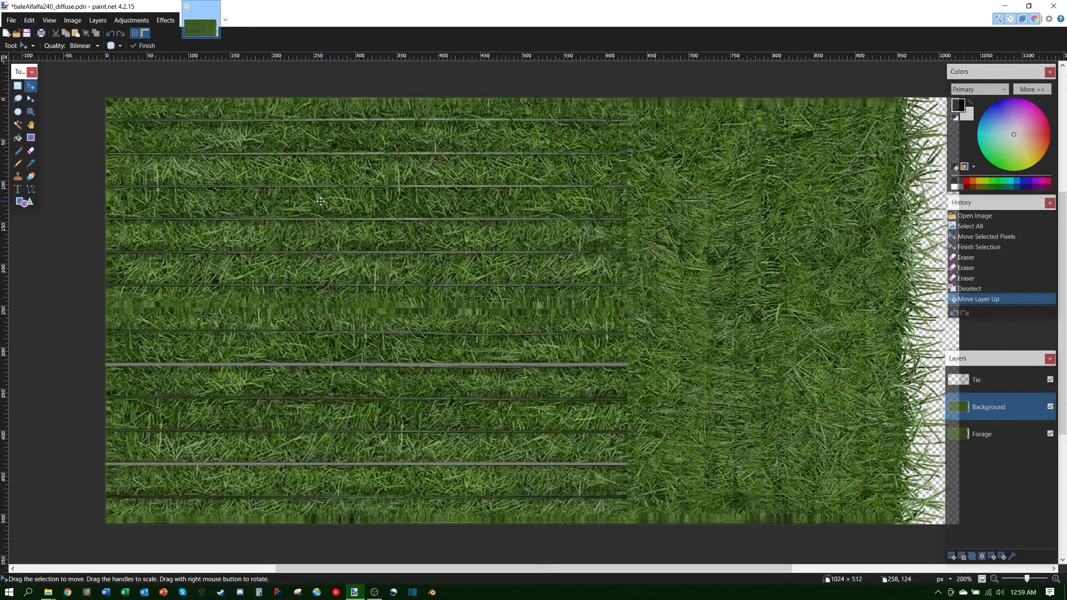
# Step: Close the image in paint.net without saving, back to the Bale Textures folder
pyautogui.click(1052, 6)
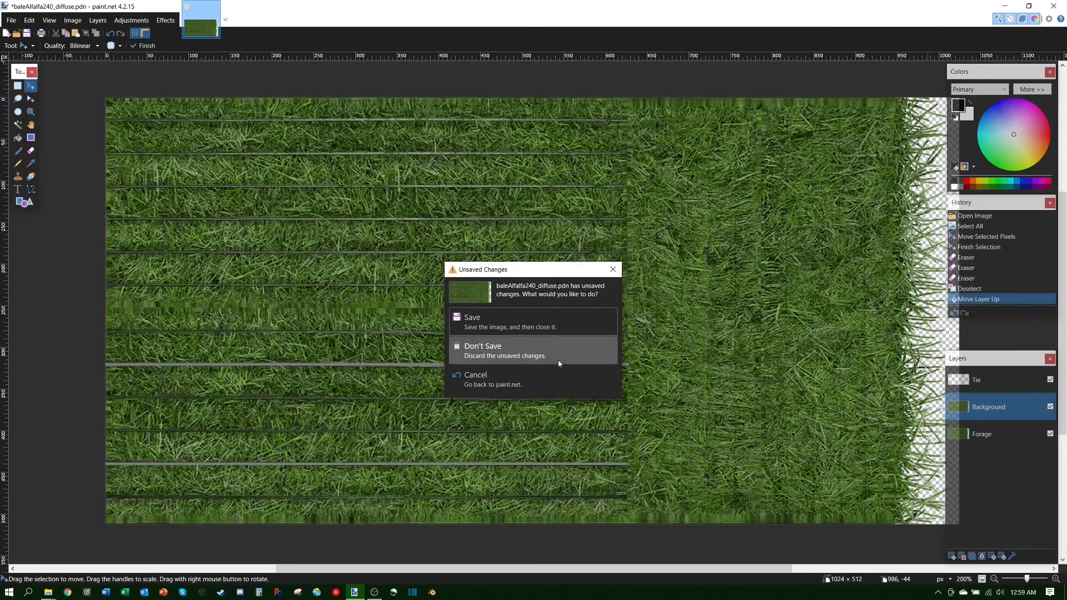
pyautogui.click(480, 347)
pyautogui.click(357, 290)
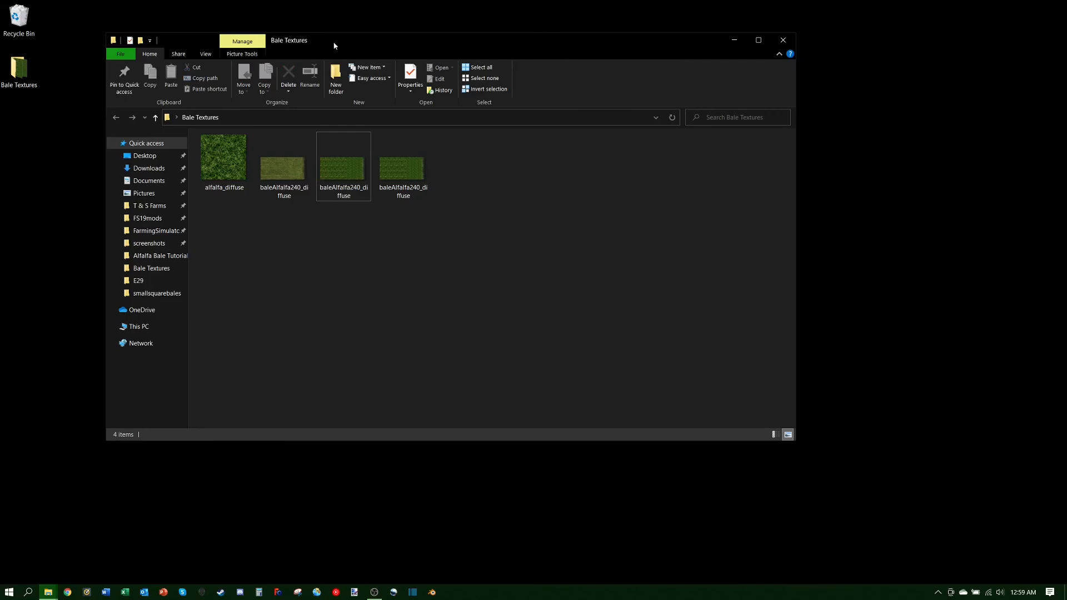
pyautogui.moveTo(335, 46); pyautogui.dragTo(365, 100)
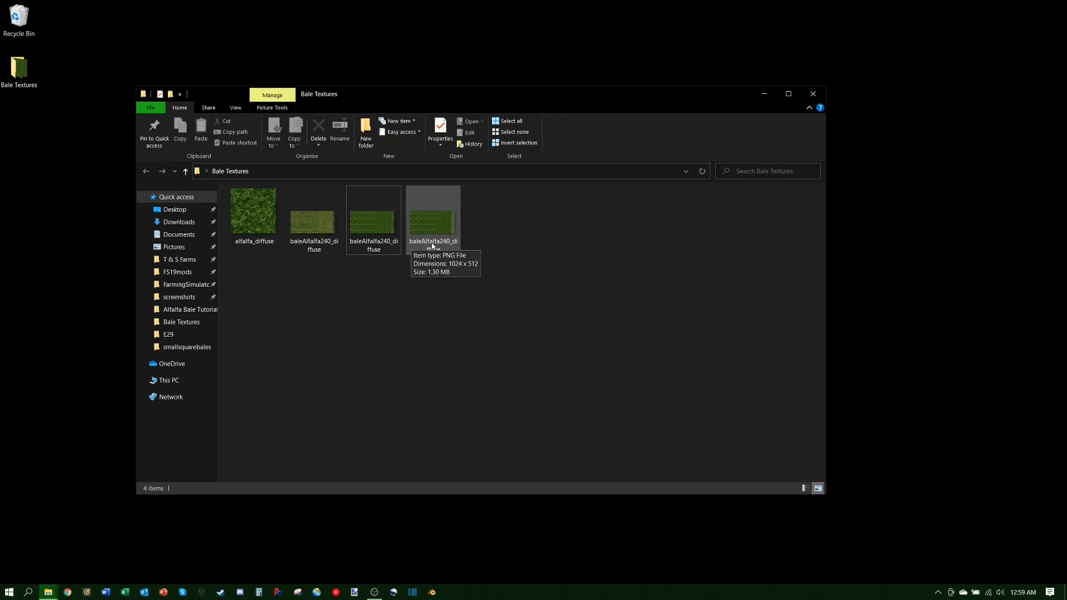
pyautogui.moveTo(48, 591)
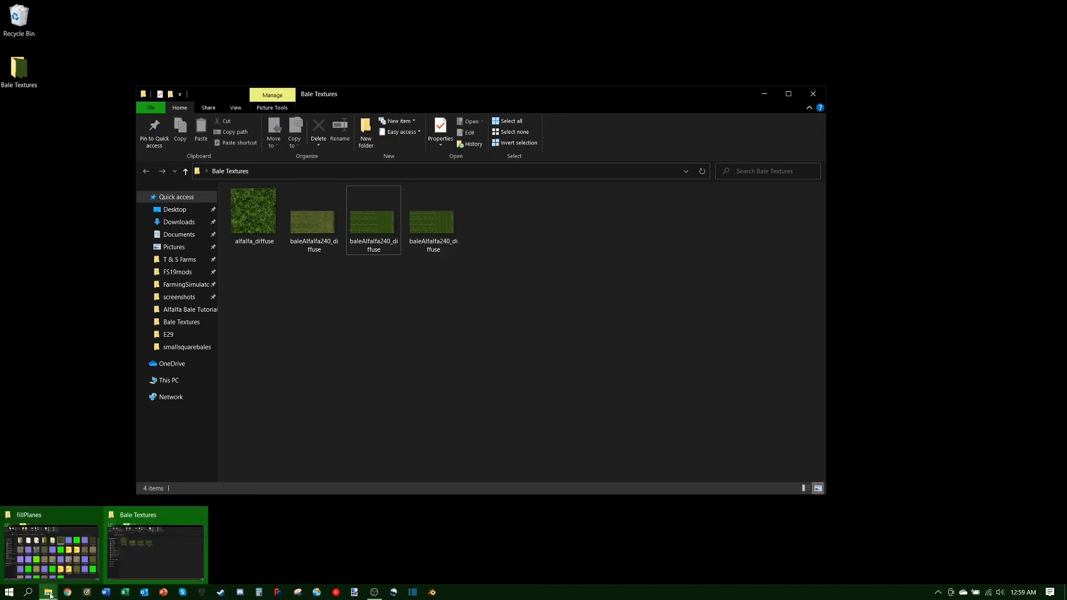
# Step: Browse the fillPlanes window to FS19_MedicineCreek_v1_0\bales\hdsmallsquarebales and select the original baleAlfalfa240_diffuse
pyautogui.click(55, 533)
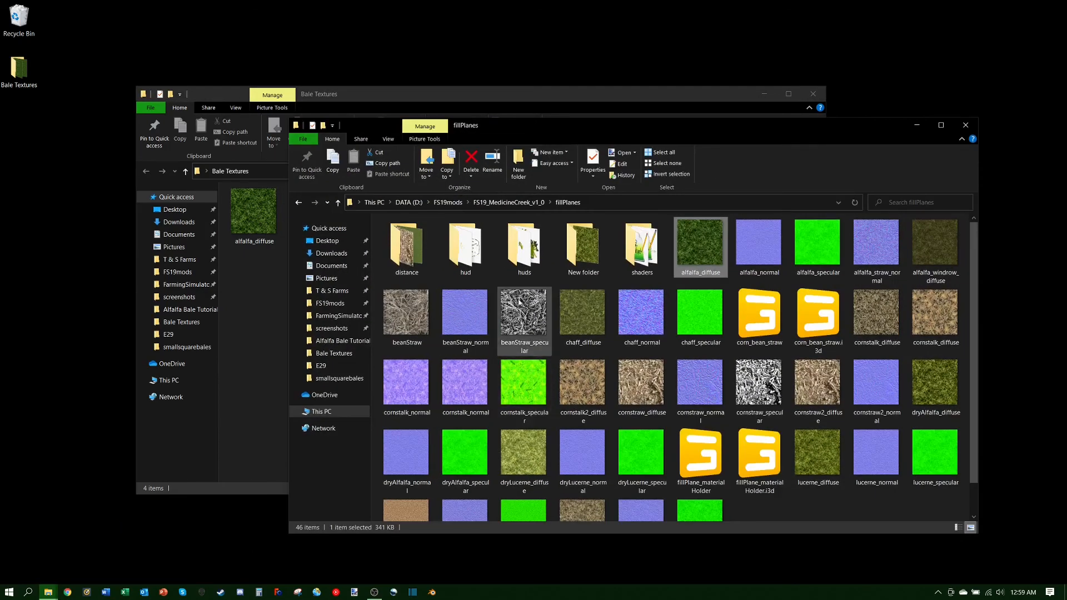
pyautogui.click(504, 204)
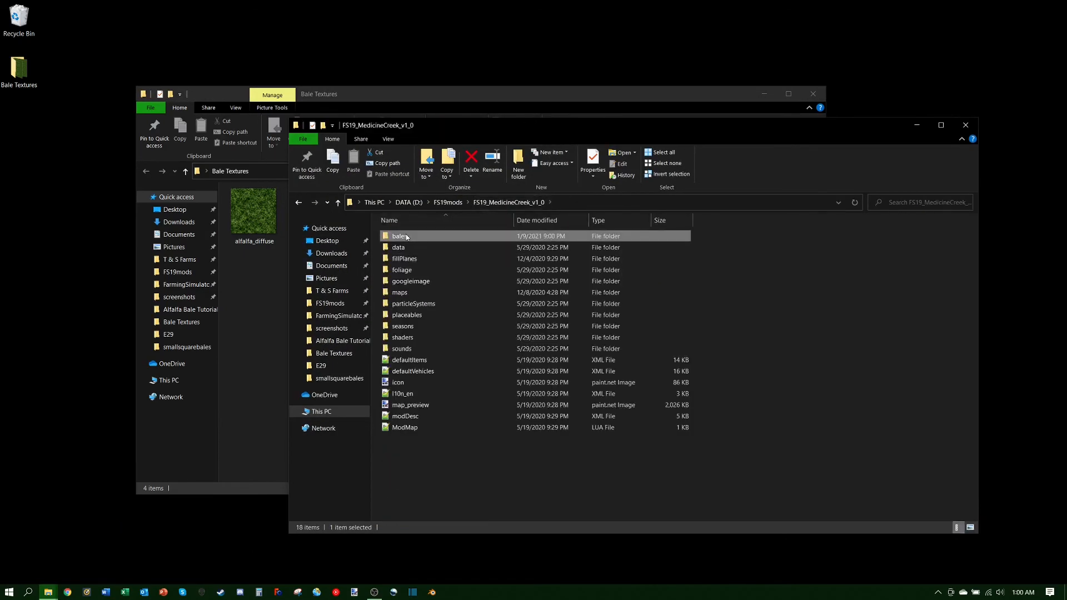
pyautogui.doubleClick(407, 236)
pyautogui.doubleClick(437, 237)
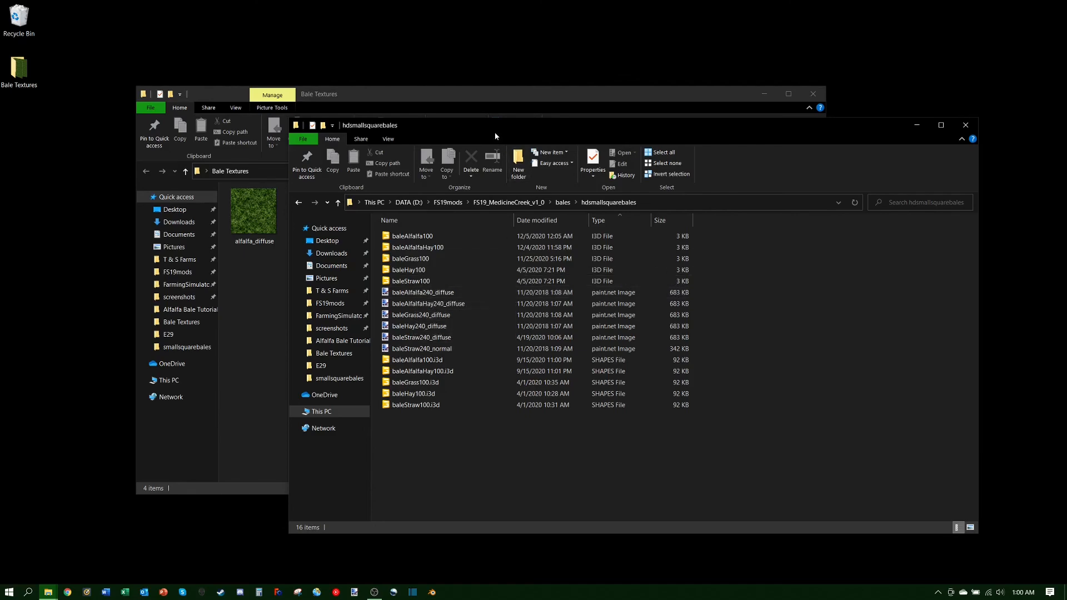
pyautogui.moveTo(494, 133); pyautogui.dragTo(558, 178)
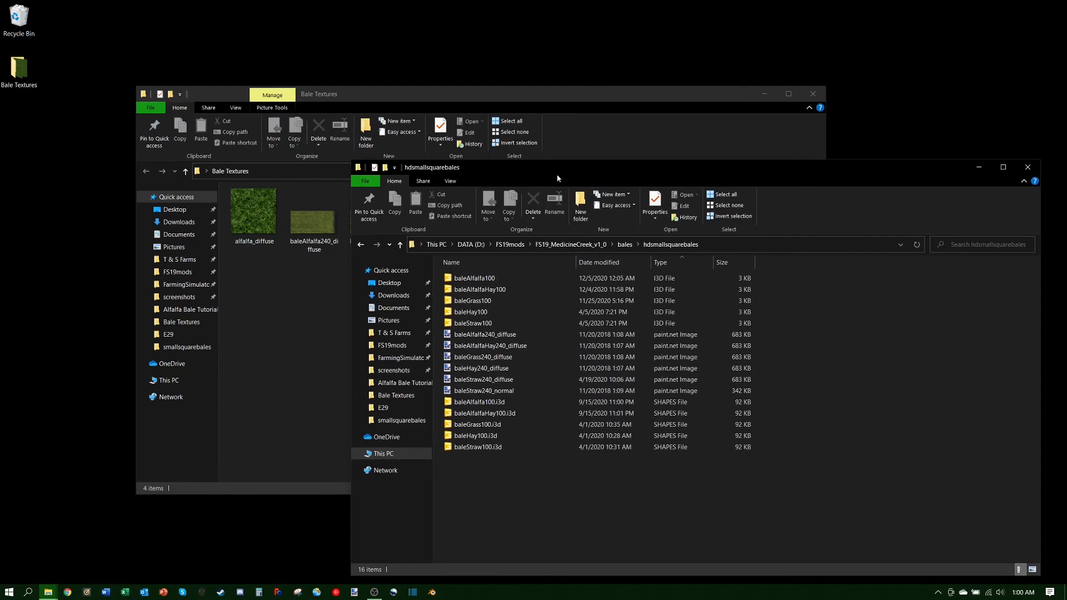
pyautogui.click(496, 335)
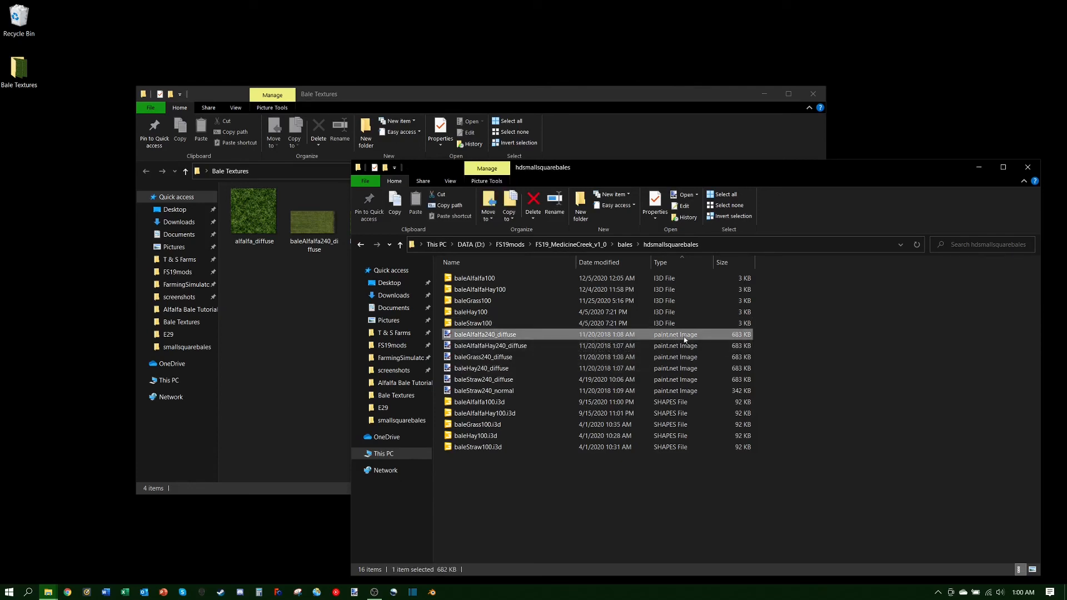
pyautogui.doubleClick(469, 337)
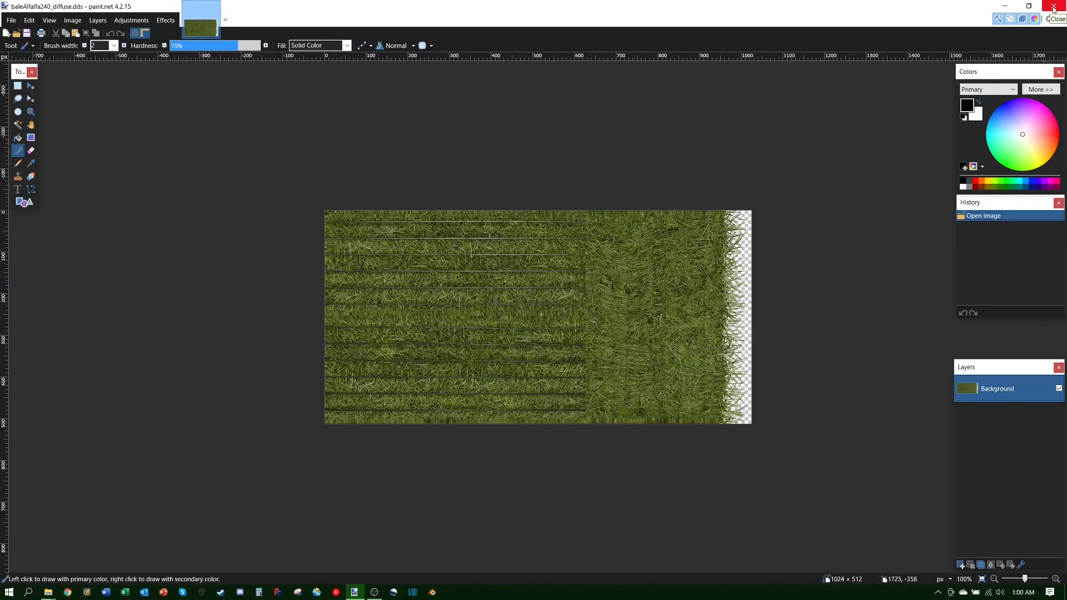
pyautogui.click(1053, 7)
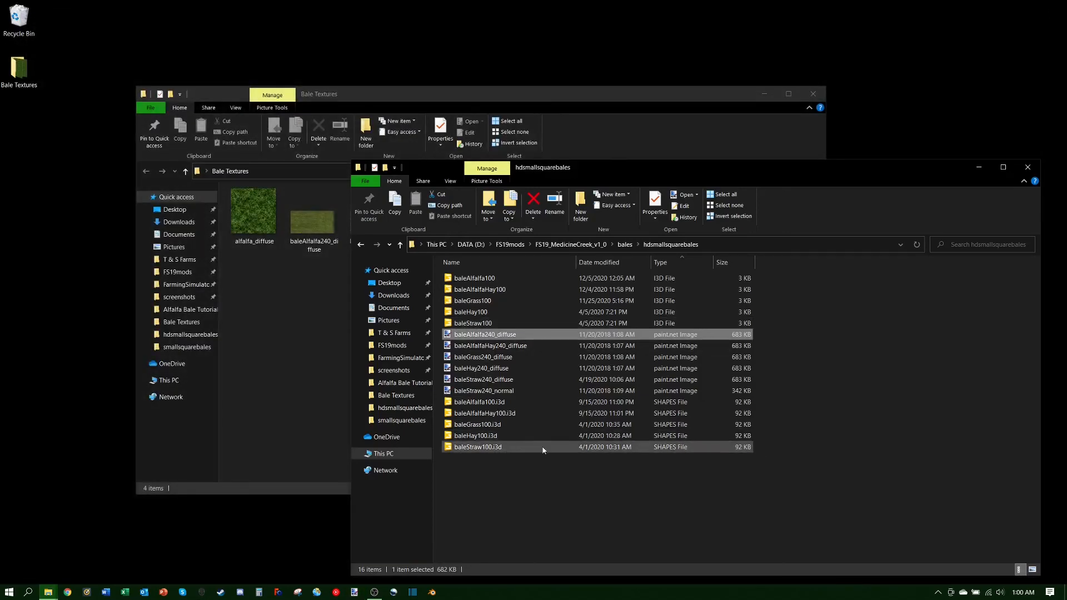
# Step: Move the original 683 KB baleAlfalfa240_diffuse out of hdsmallsquarebales into Bale Textures
pyautogui.click(489, 335)
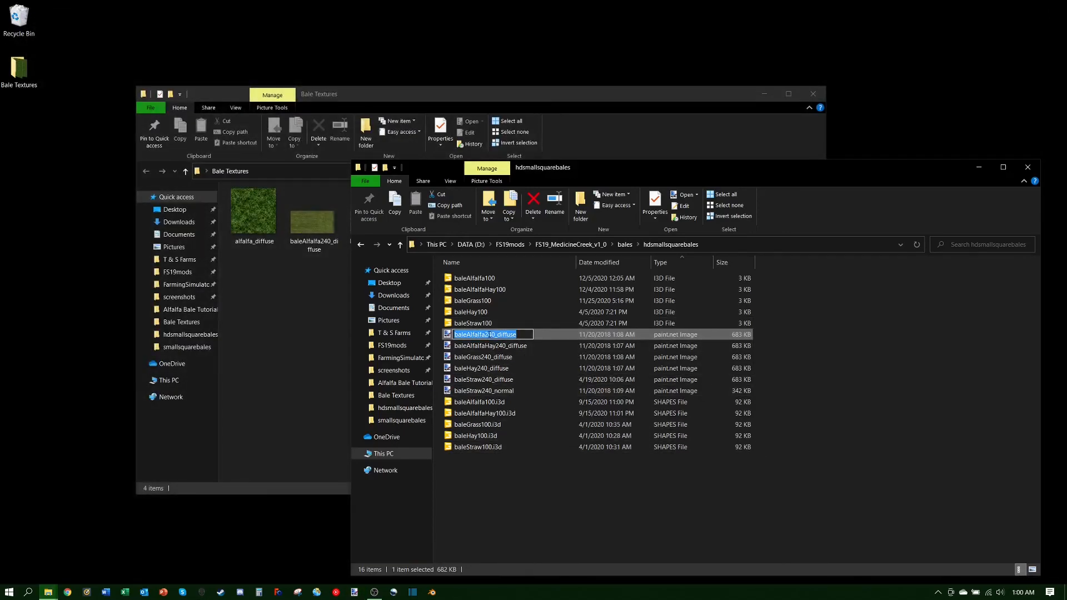
pyautogui.click(448, 338)
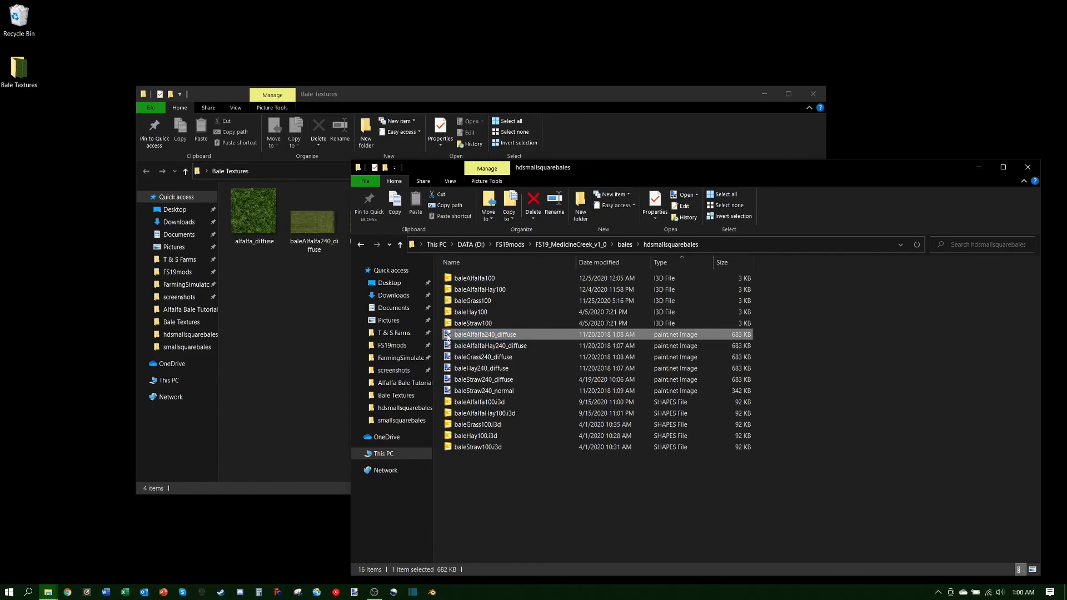
pyautogui.moveTo(448, 337); pyautogui.dragTo(345, 364)
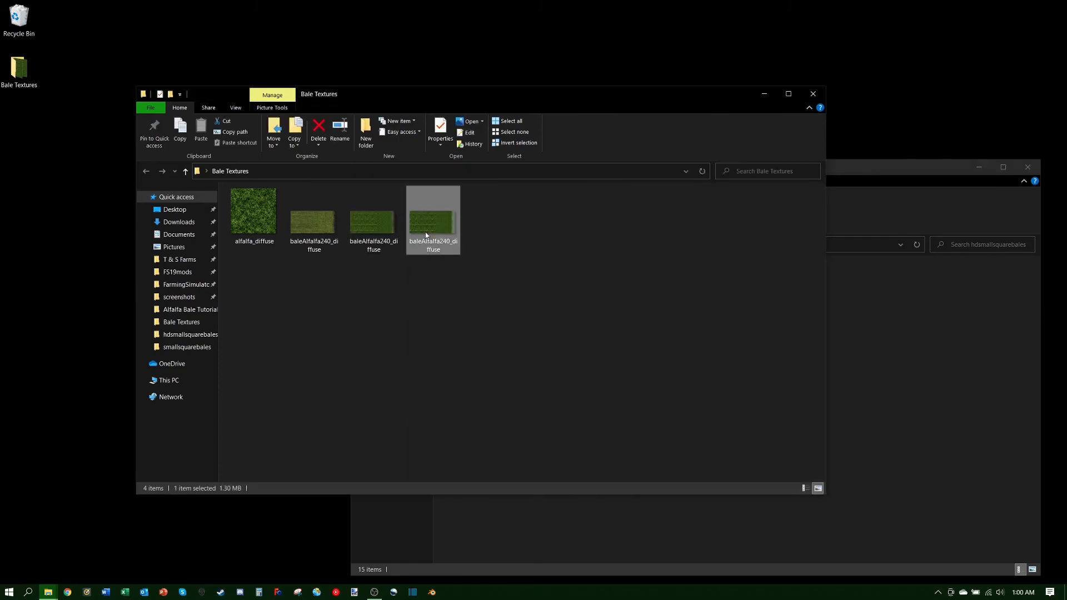
pyautogui.click(429, 291)
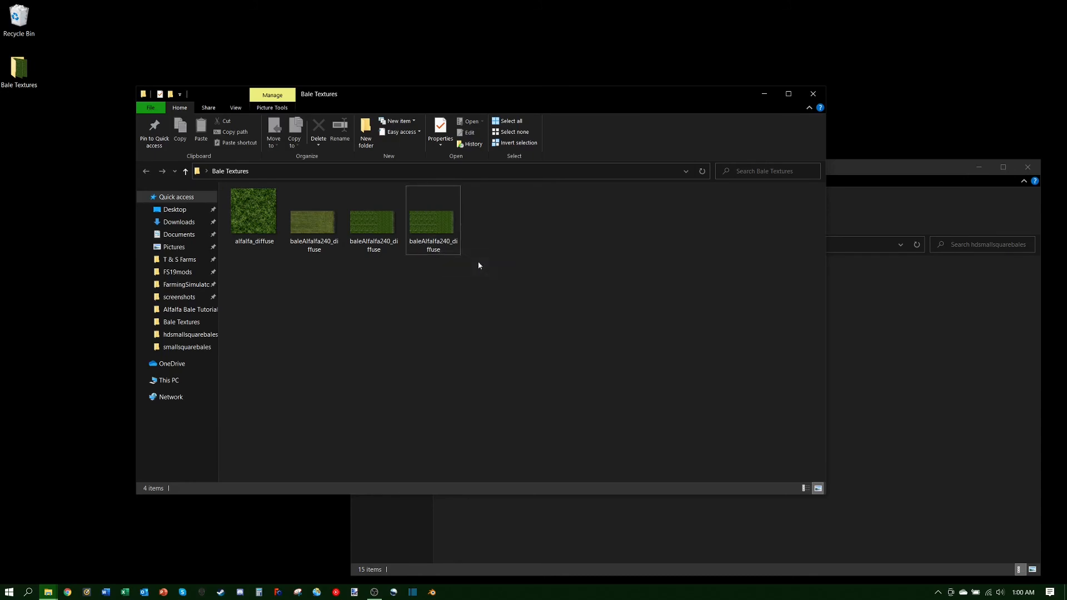
# Step: Copy the finished 1.30 MB baleAlfalfa240_diffuse PNG into hdsmallsquarebales
pyautogui.click(434, 233)
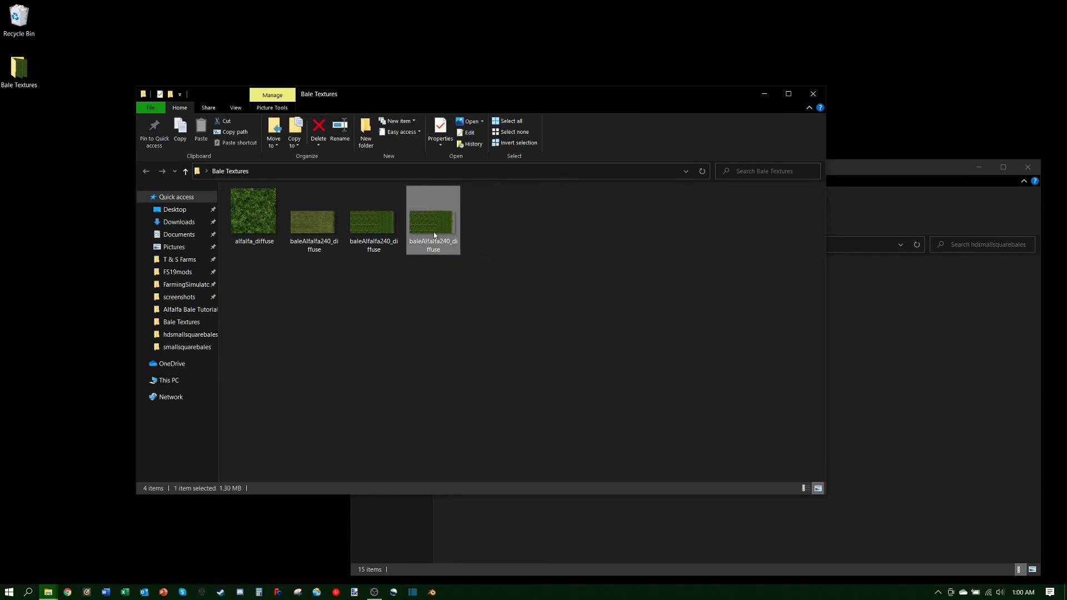
pyautogui.hotkey('ctrl', 'c')
pyautogui.click(966, 332)
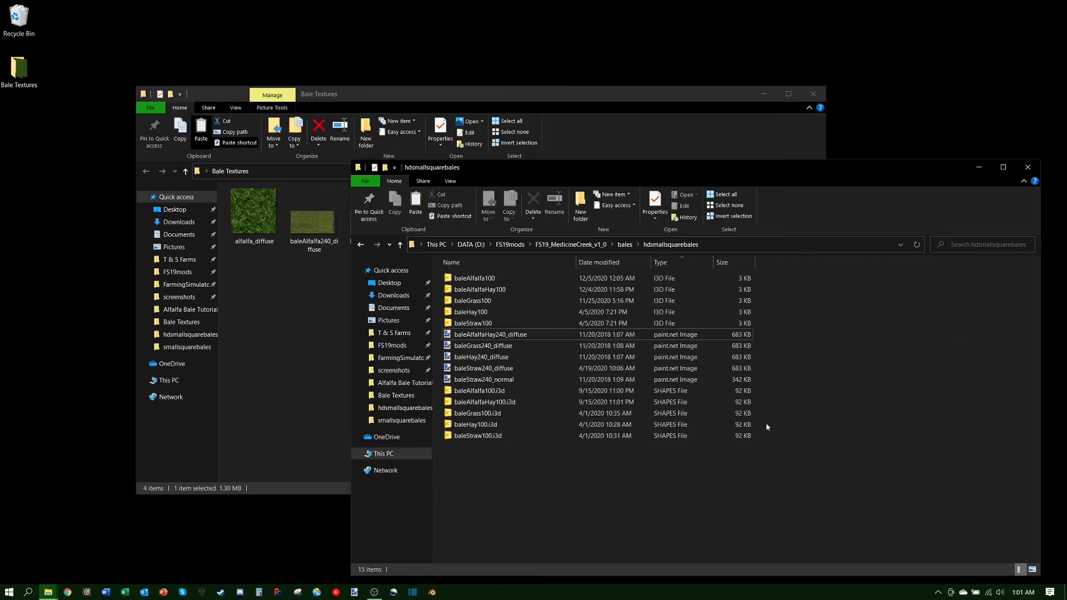
pyautogui.hotkey('ctrl', 'v')
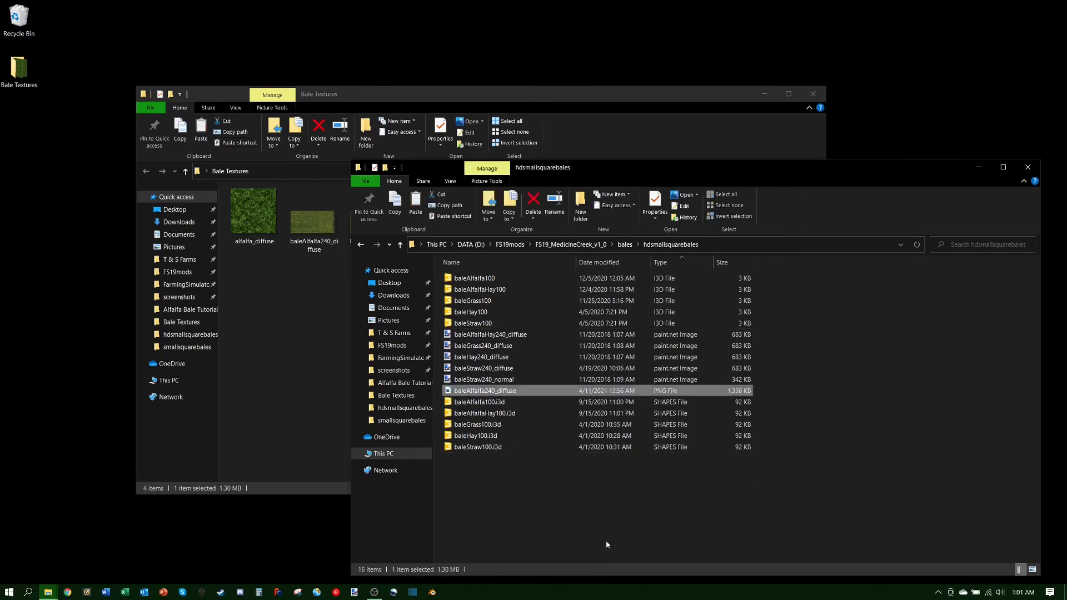